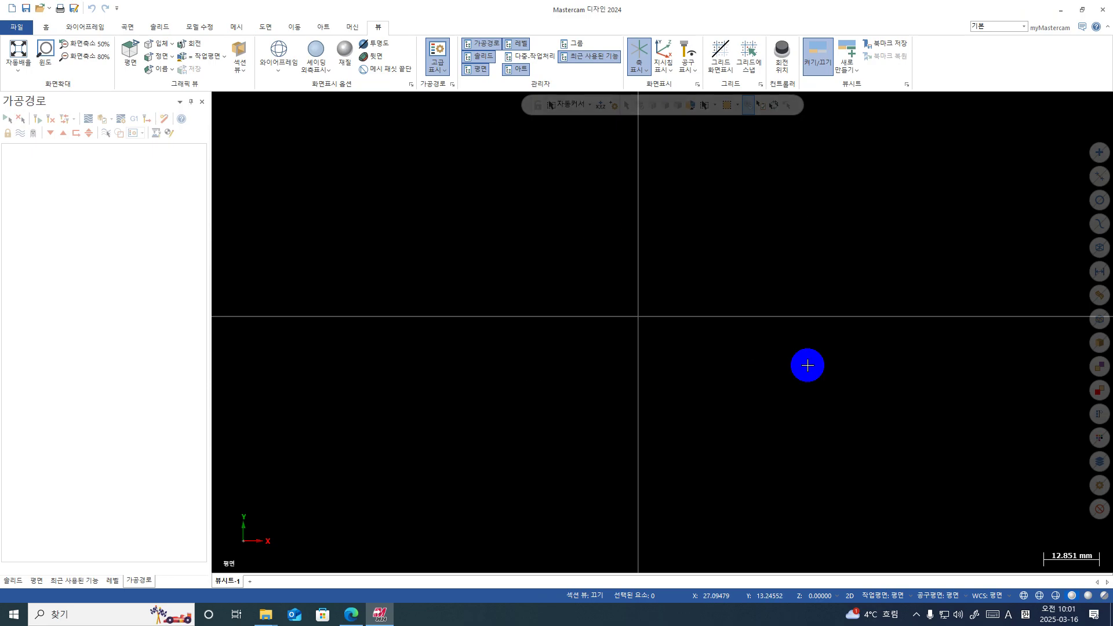
Toggle the coordinate axes display off and on, leaving the axes shown.
key(F9)
key(F9)
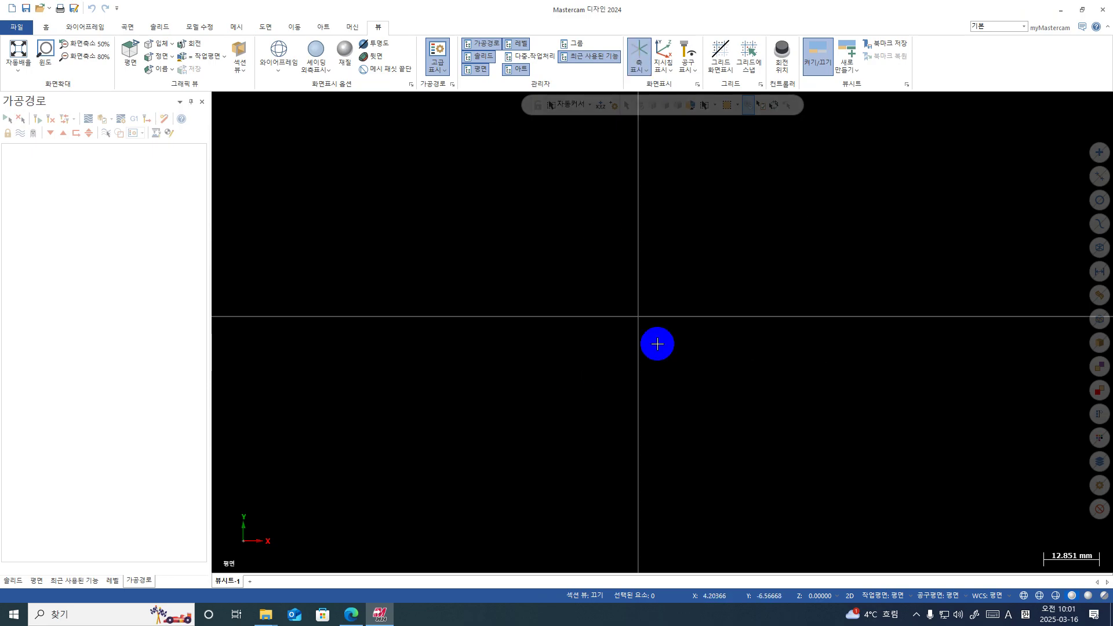
key(F9)
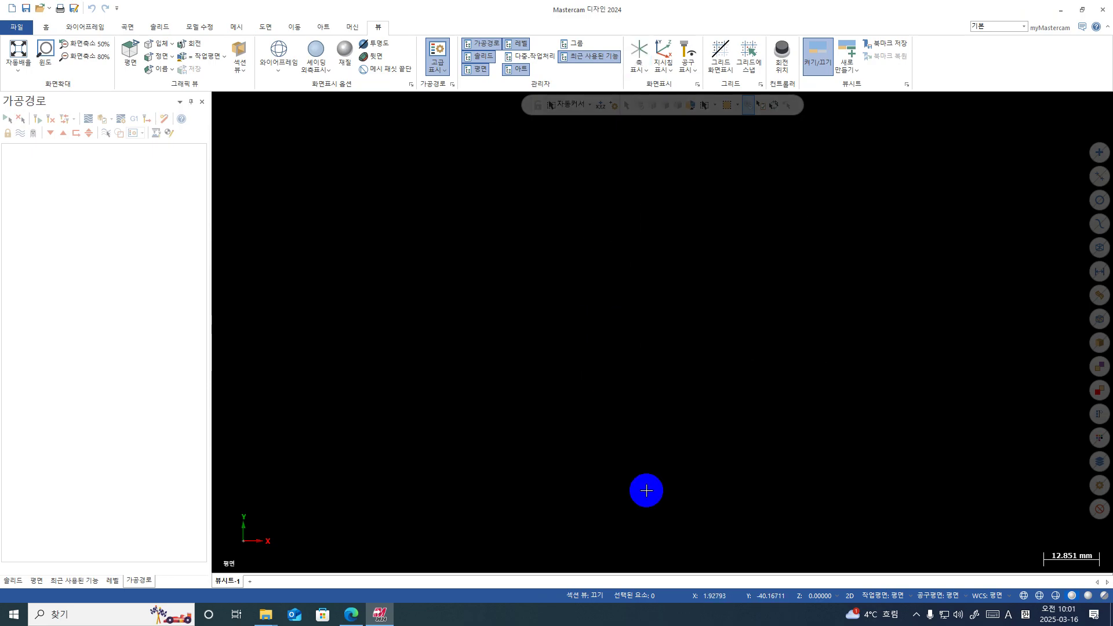
key(F9)
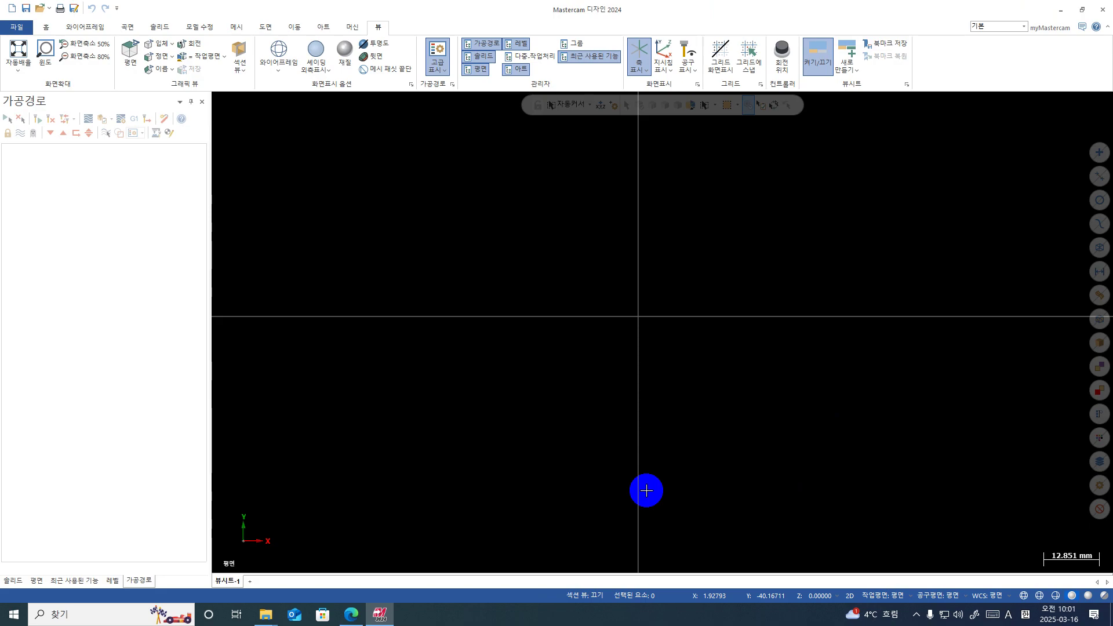
key(F9)
key(F9)
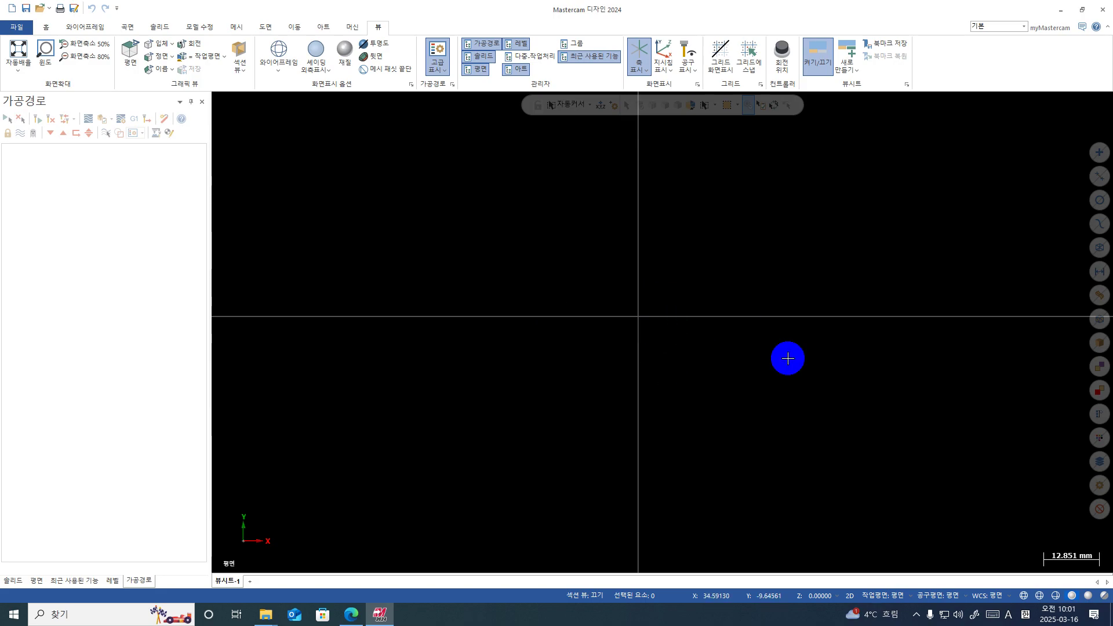
Show the coordinate gnomon at the origin, rotate the view into 3D, and toggle the gnomon off and on.
key(alt+F9)
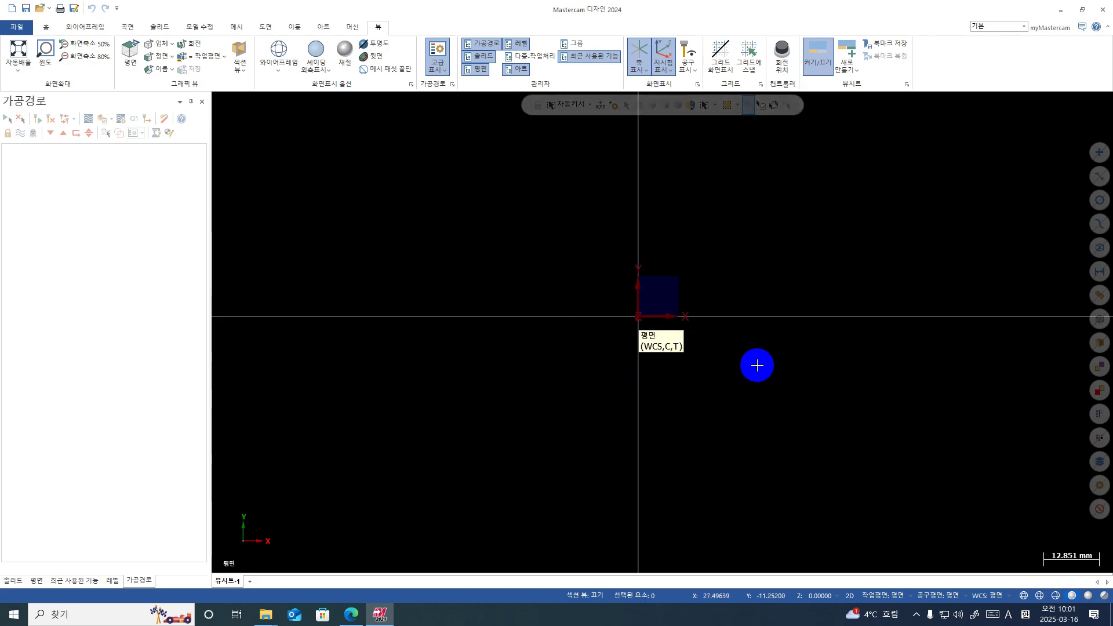
middle_drag(763, 387, 713, 346)
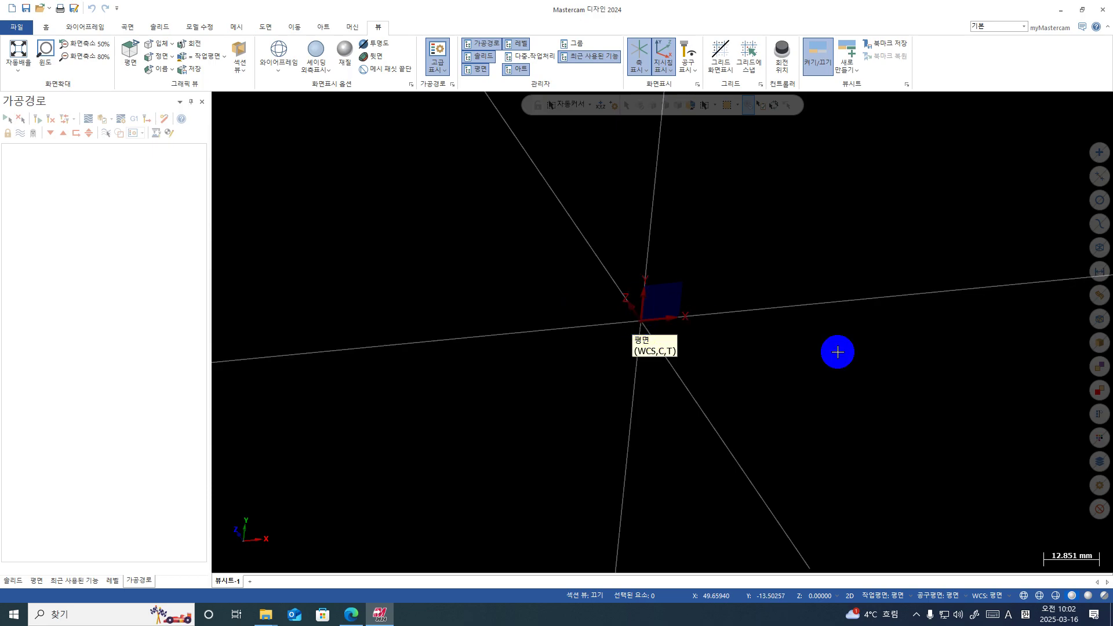
key(alt+F9)
key(alt+F9)
key(alt+F9)
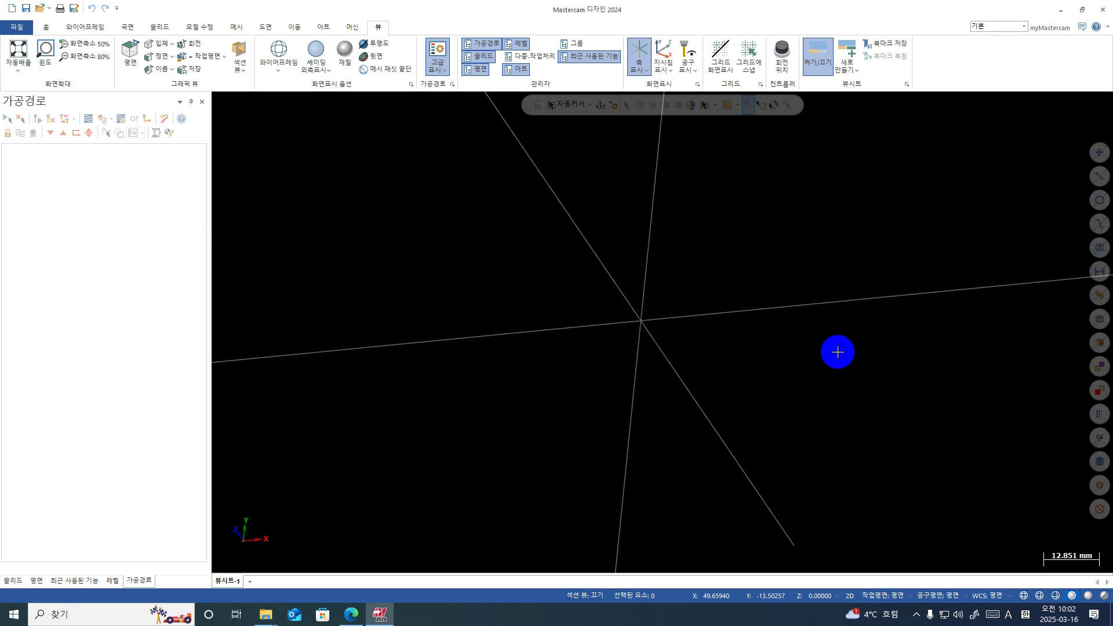
key(alt+F9)
key(alt+F9)
key(alt+F9)
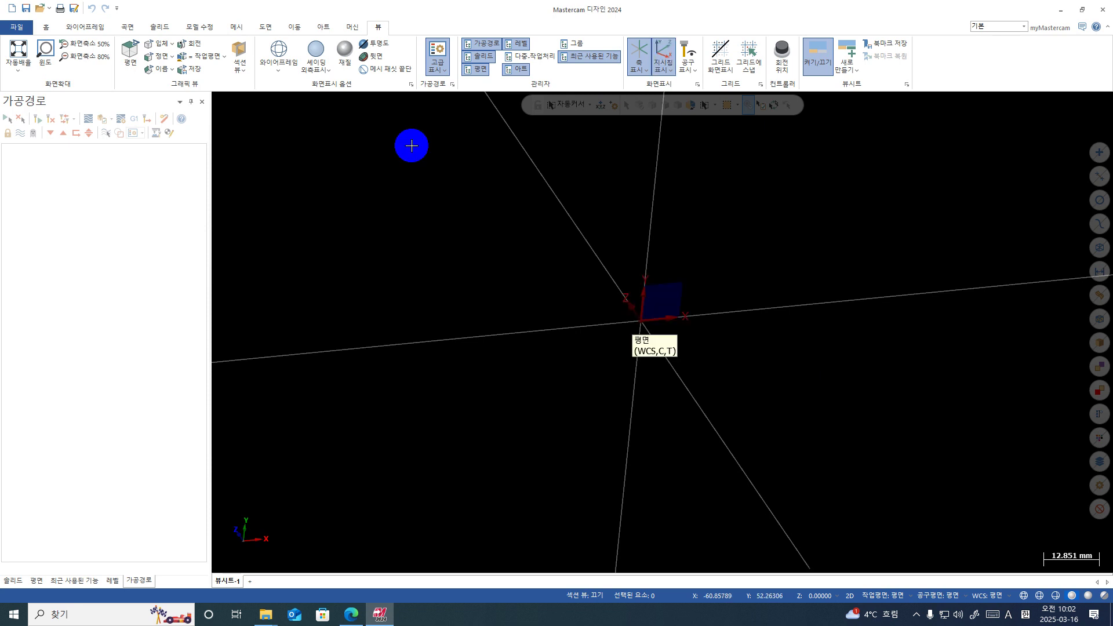
Switch the axes and the gnomon display off and on, finishing with the gnomon hidden and the axes shown.
click(641, 52)
click(641, 52)
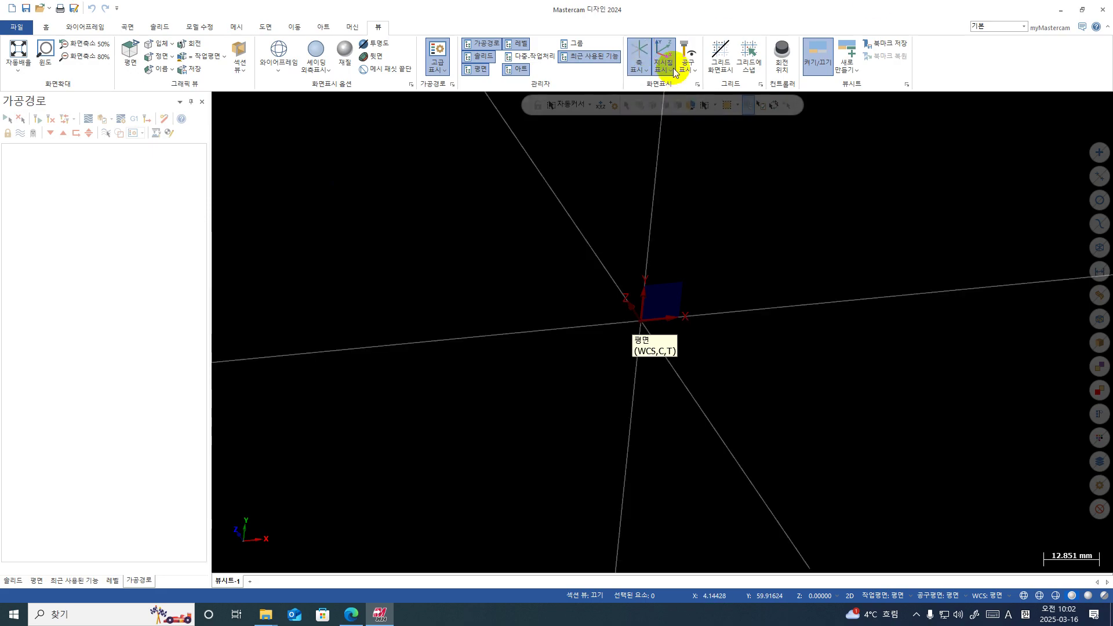
click(673, 55)
click(672, 55)
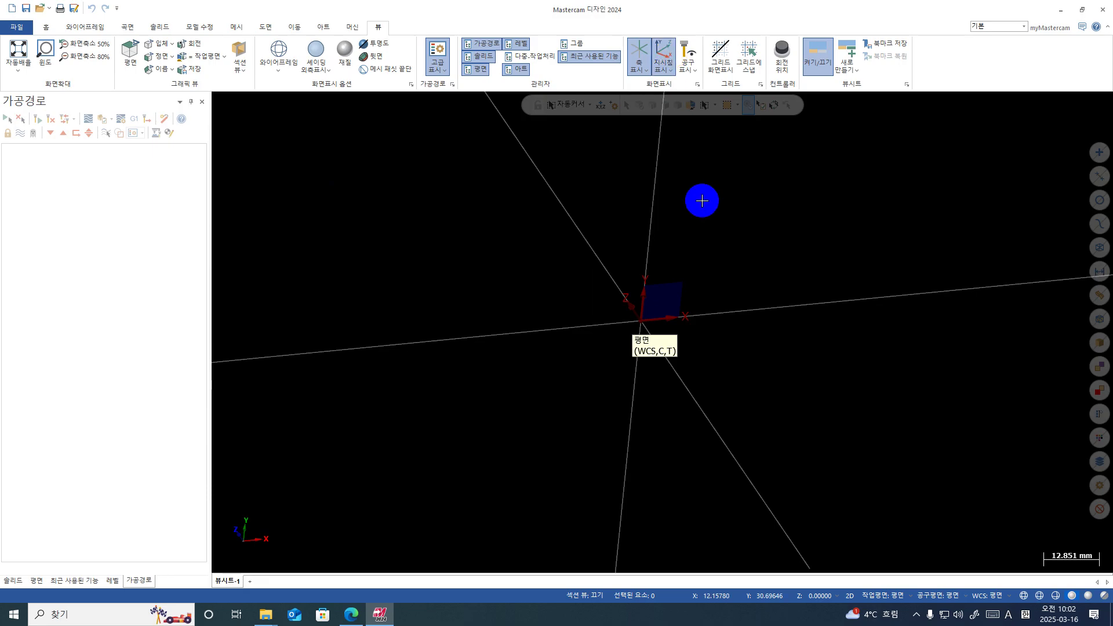
key(alt+F9)
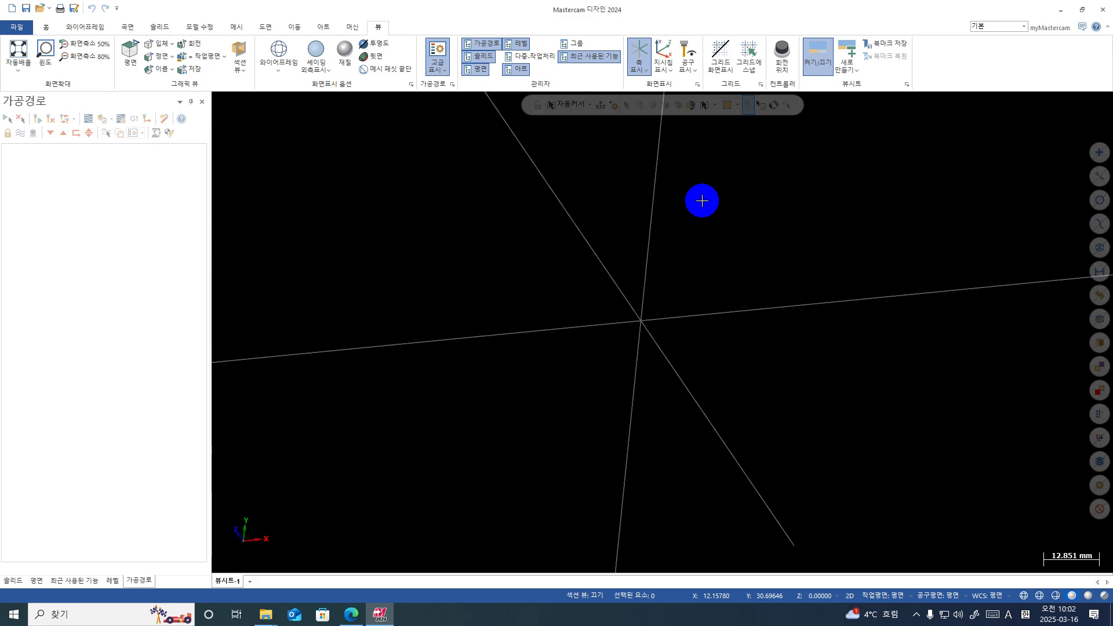
Set the view to Top, rotate it and restore Top, and bring up the wireframe drawing commands.
click(129, 51)
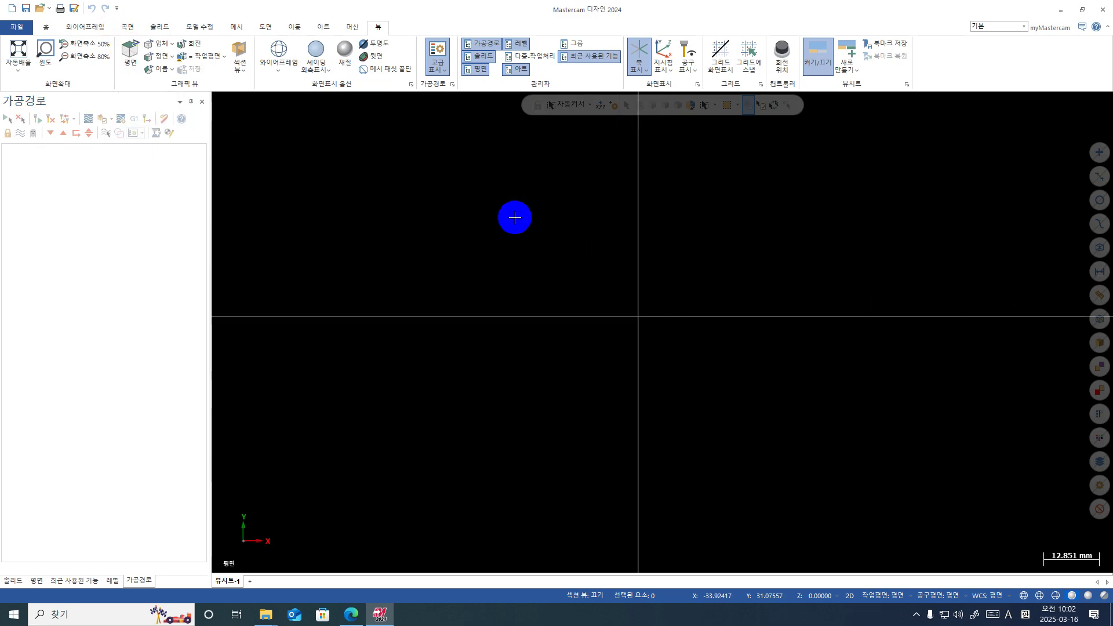
middle_drag(736, 363, 644, 286)
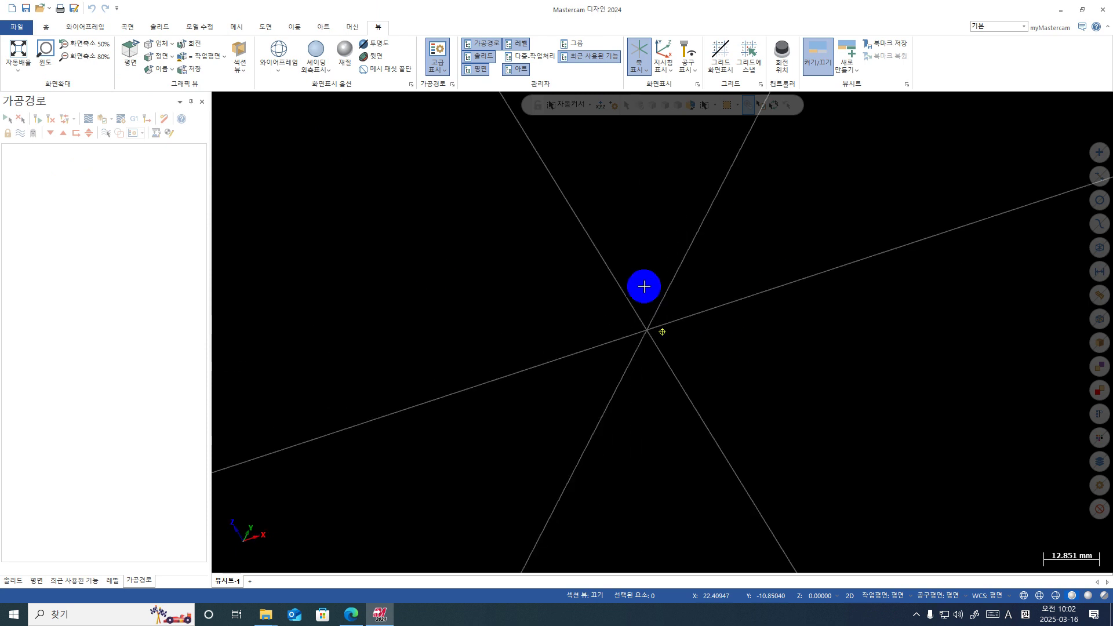
key(alt+1)
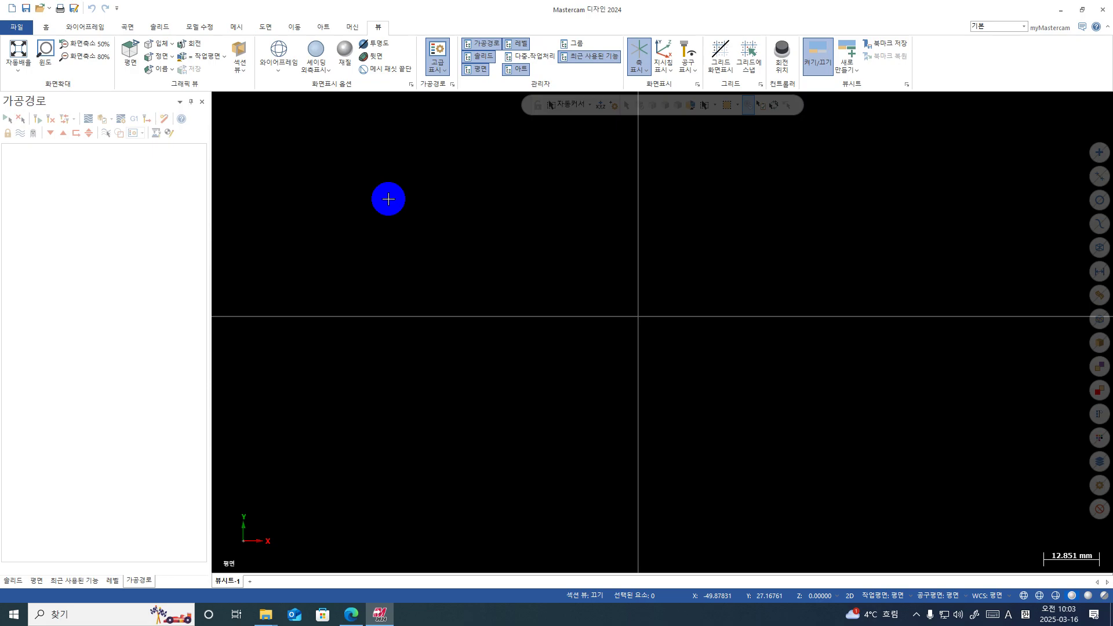
click(85, 28)
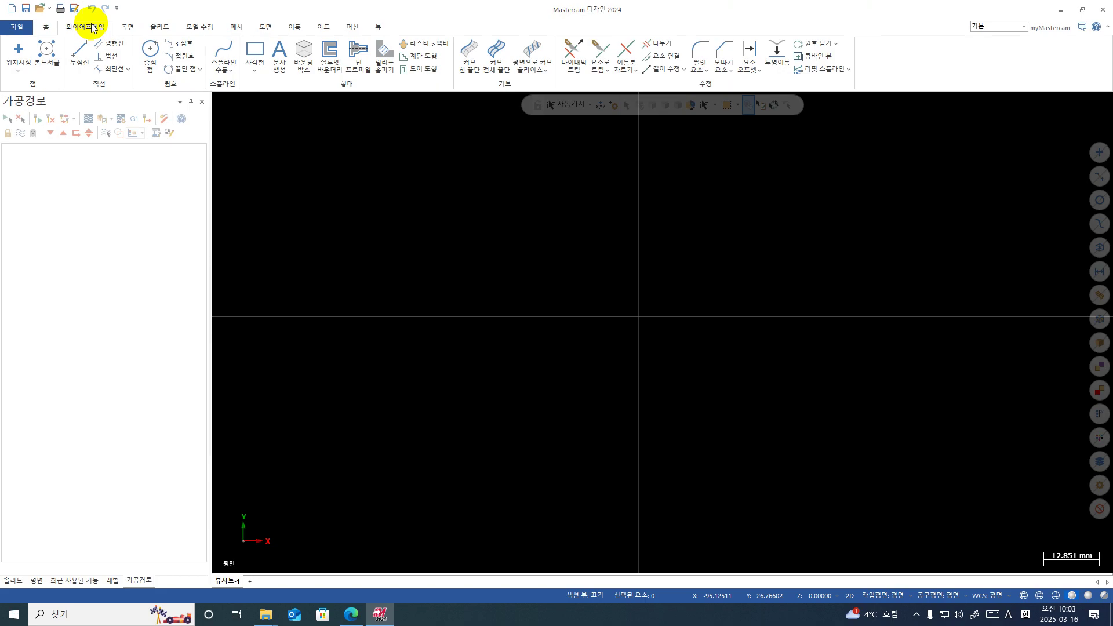
key(ctrl+1)
mouse_move(94, 15)
mouse_down()
mouse_move(109, 29)
mouse_move(94, 15)
mouse_up()
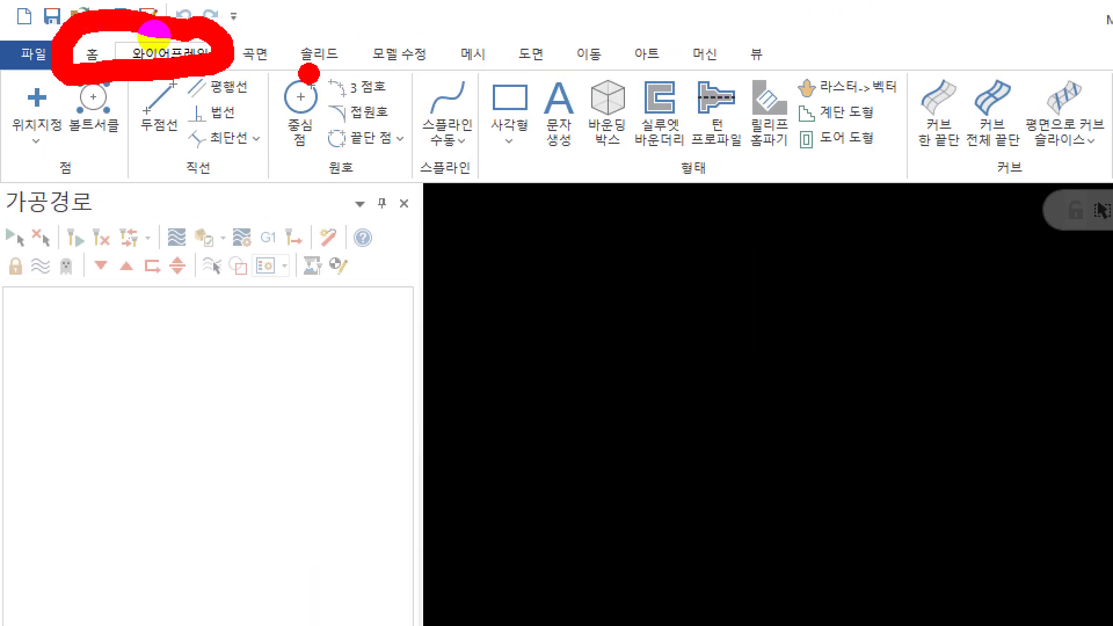
key(Escape)
key(ctrl+1)
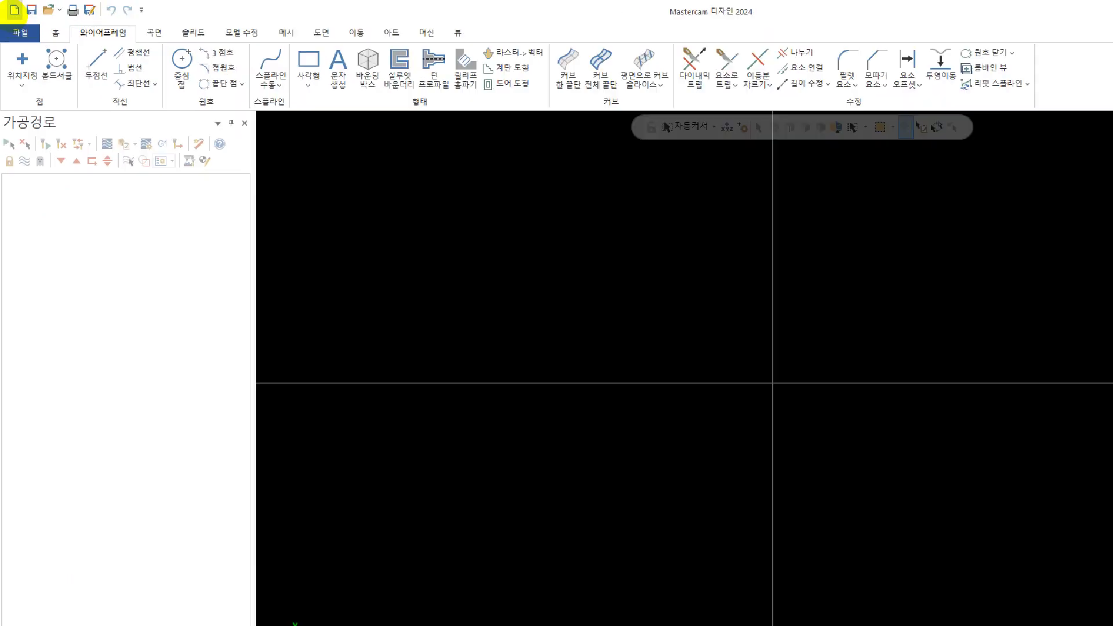
click(14, 13)
mouse_move(113, 21)
mouse_down()
mouse_move(34, 30)
mouse_move(68, 14)
mouse_up()
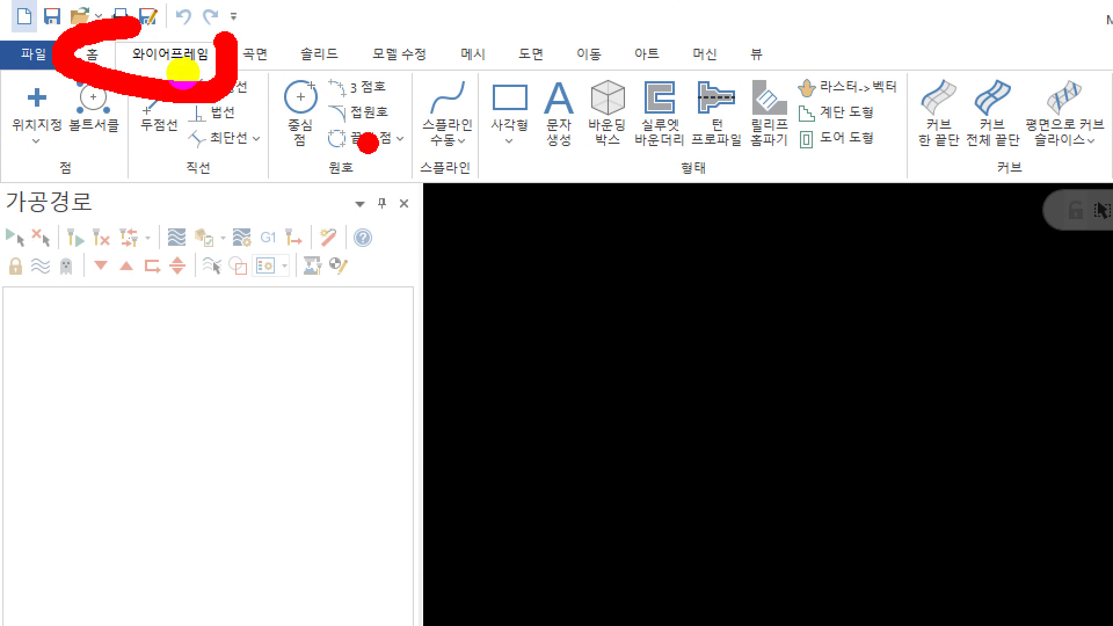
mouse_move(176, 80)
mouse_down()
mouse_move(131, 61)
mouse_move(161, 31)
mouse_move(171, 73)
mouse_up()
key(Escape)
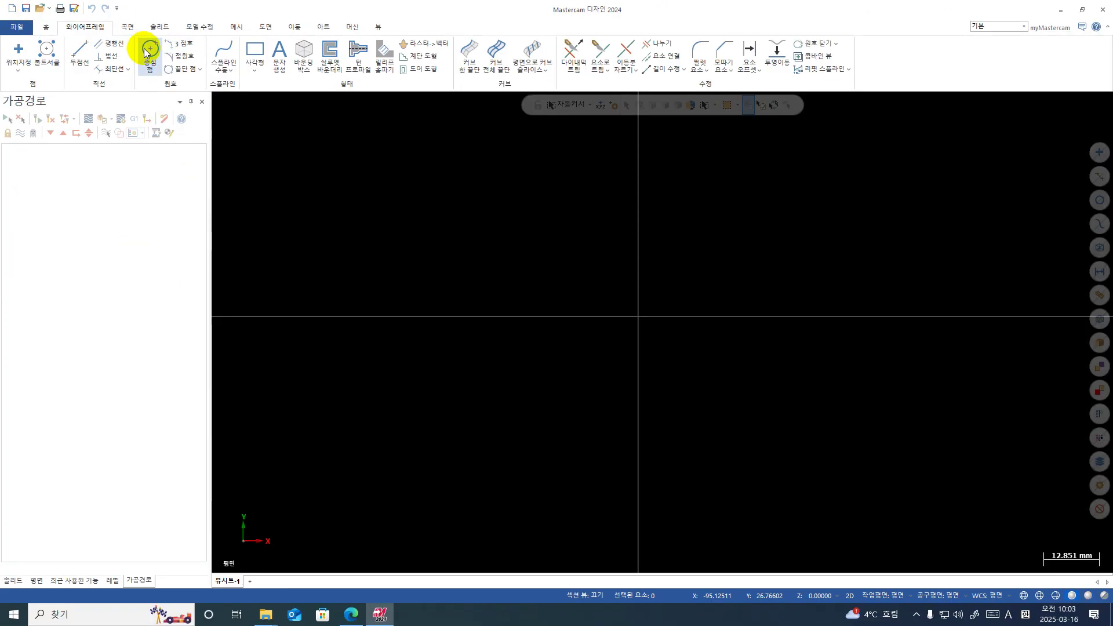
Draw a center-point circle at the origin with a radius of about 24.33 mm.
click(148, 51)
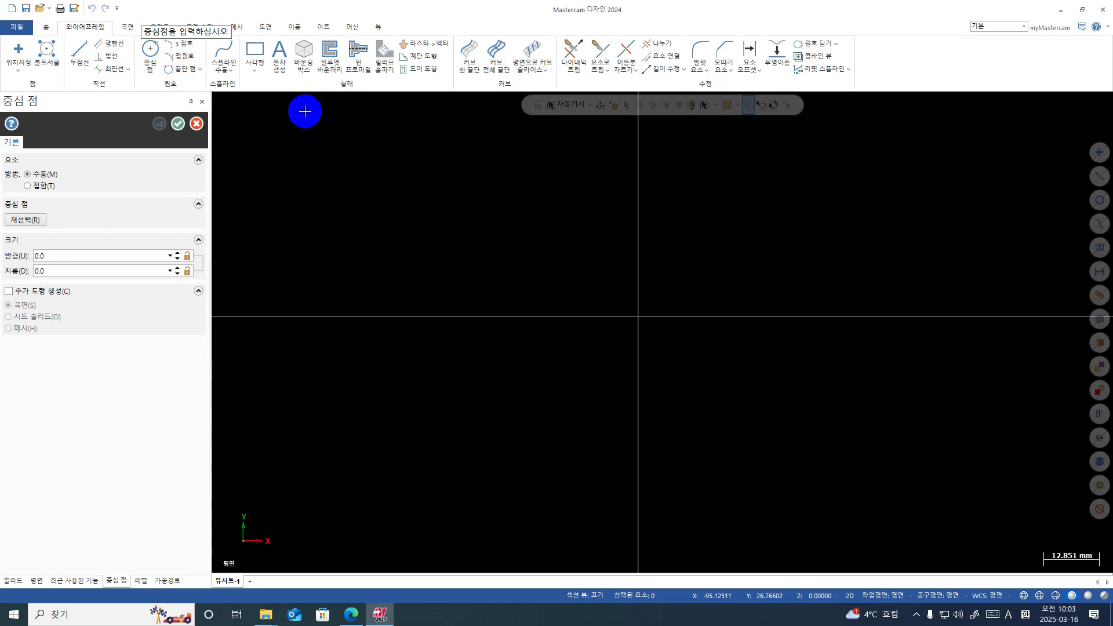
click(639, 316)
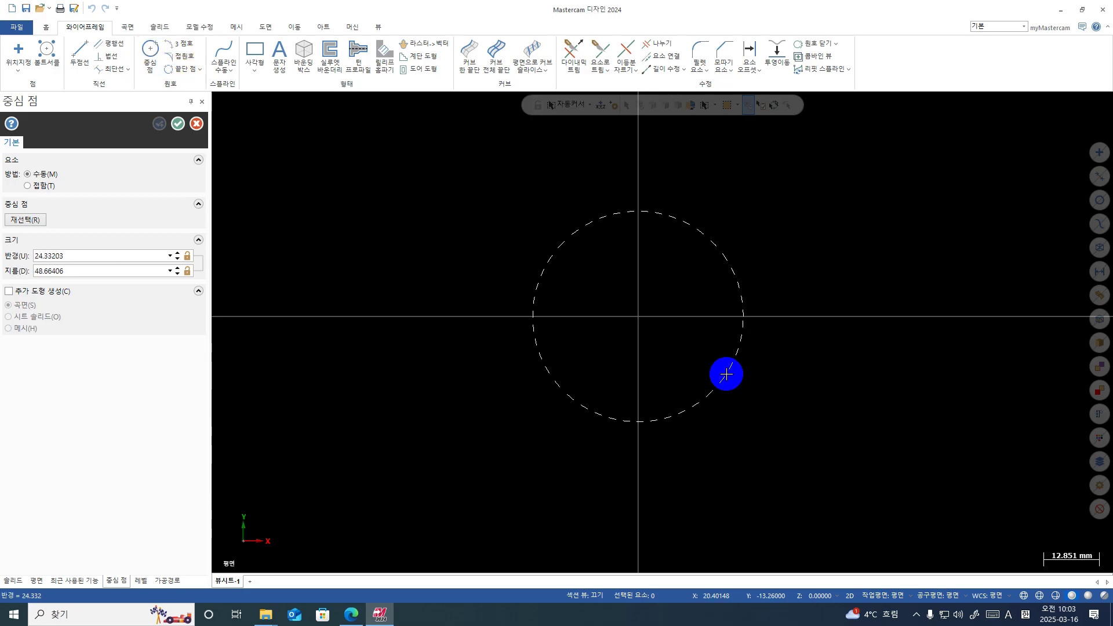
click(725, 374)
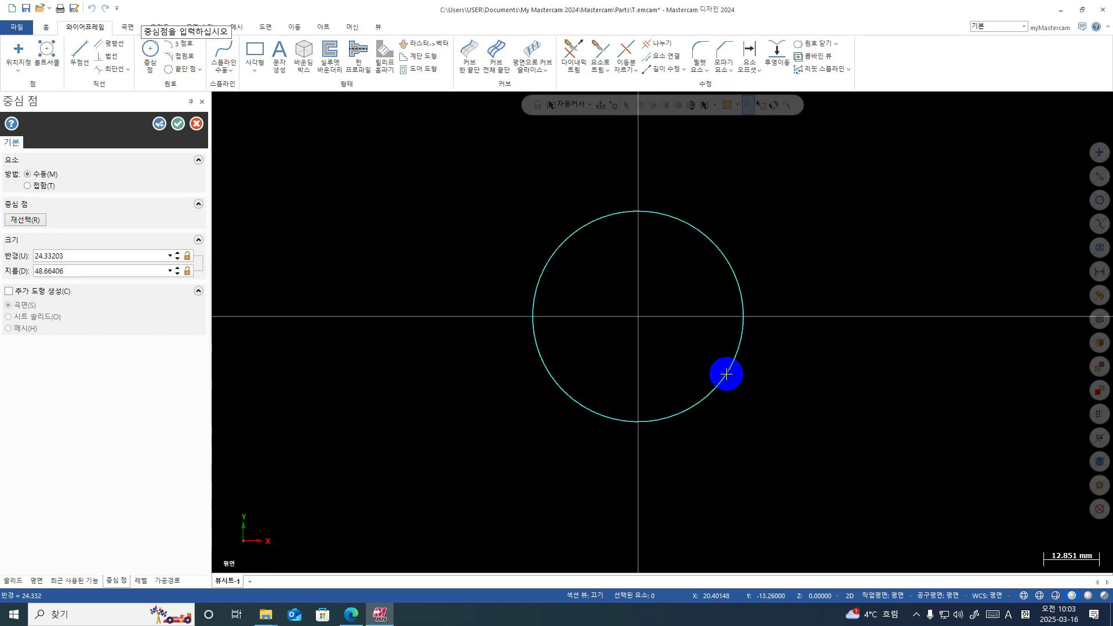
click(177, 123)
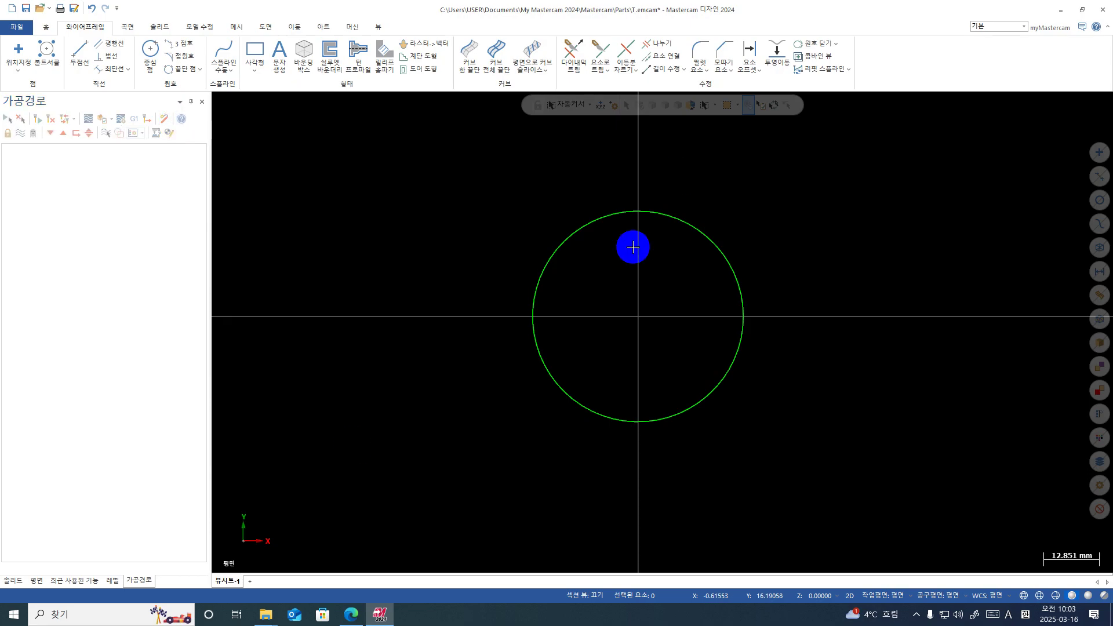
Zoom far out from the circle, fit it to the graphics area, and zoom out and back in on it.
scroll(633, 248, down, 10)
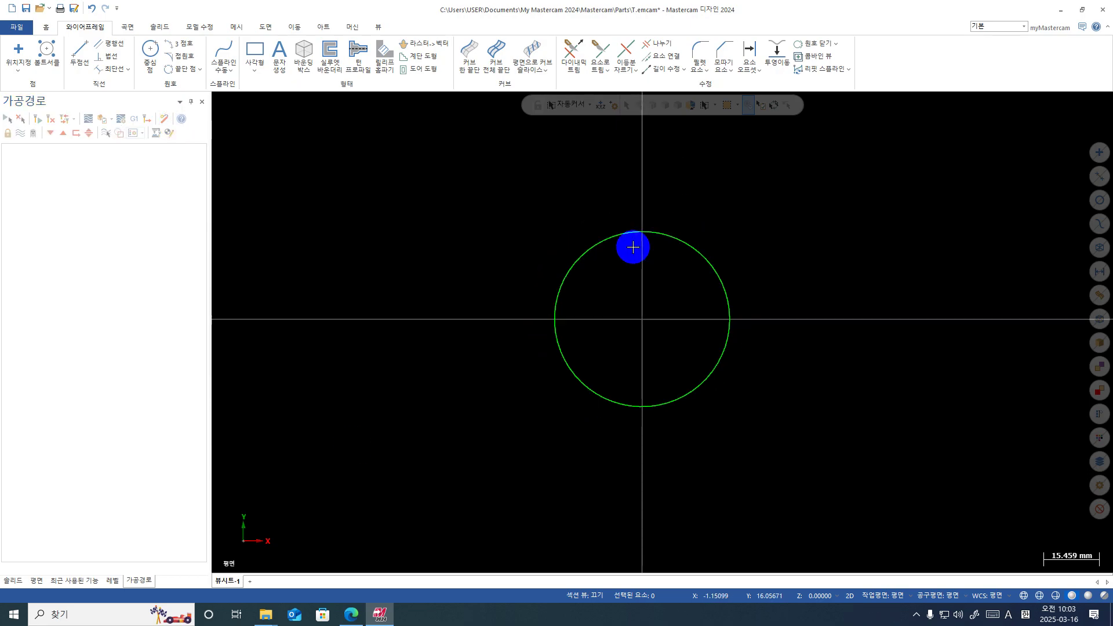
scroll(633, 247, down, 1)
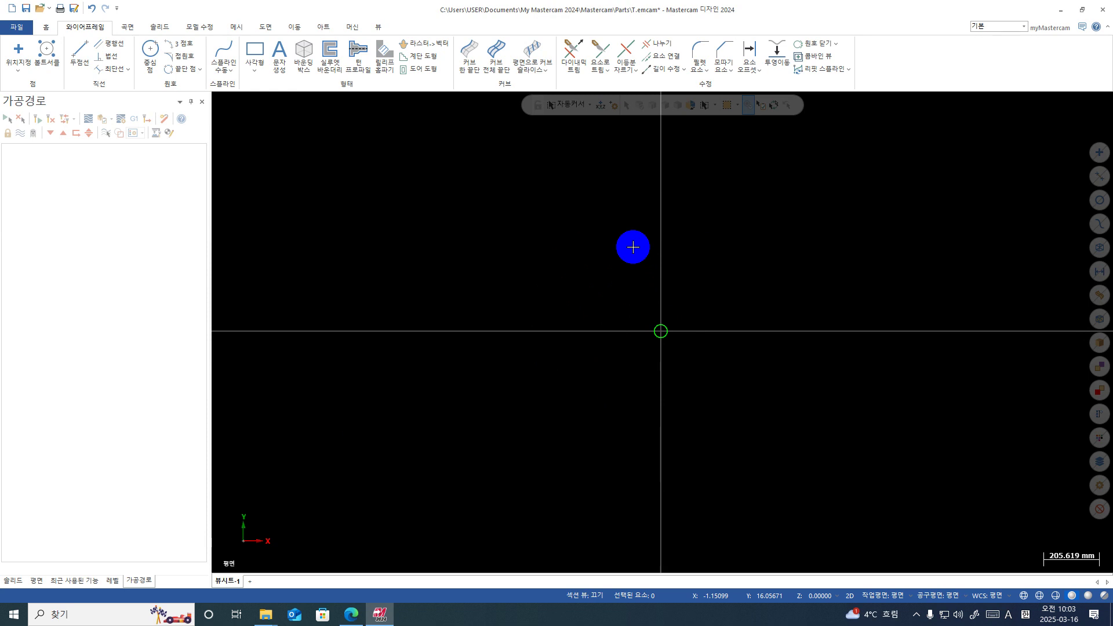
scroll(633, 248, down, 3)
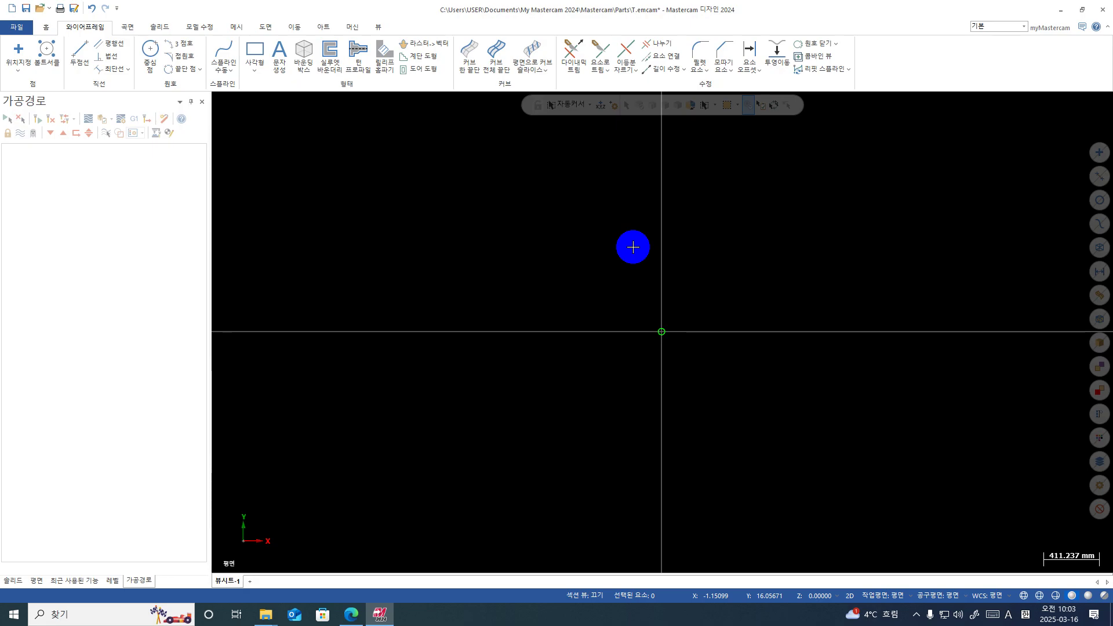
key(alt+F1)
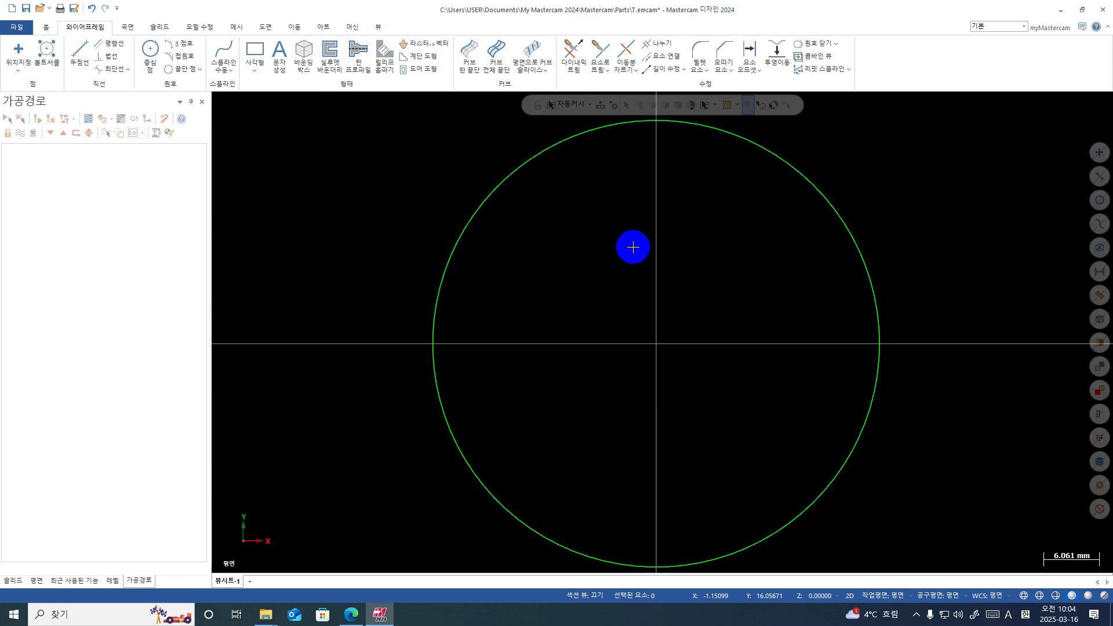
scroll(633, 247, down, 4)
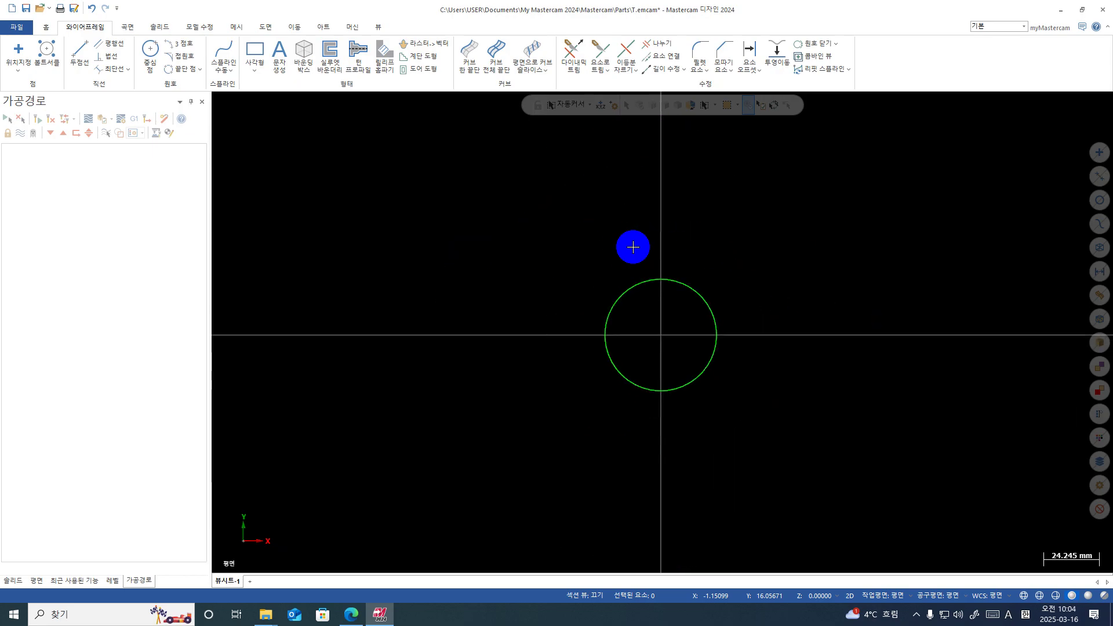
scroll(632, 247, up, 4)
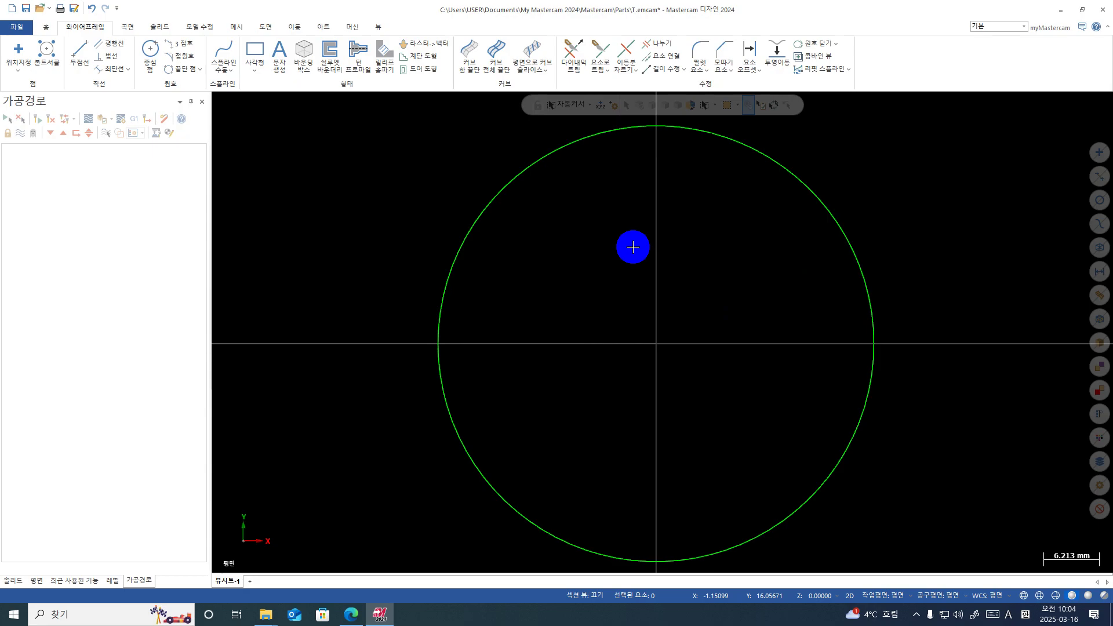
Zoom into a window around the circle's left edge and fit the whole circle to the graphics area again.
key(F1)
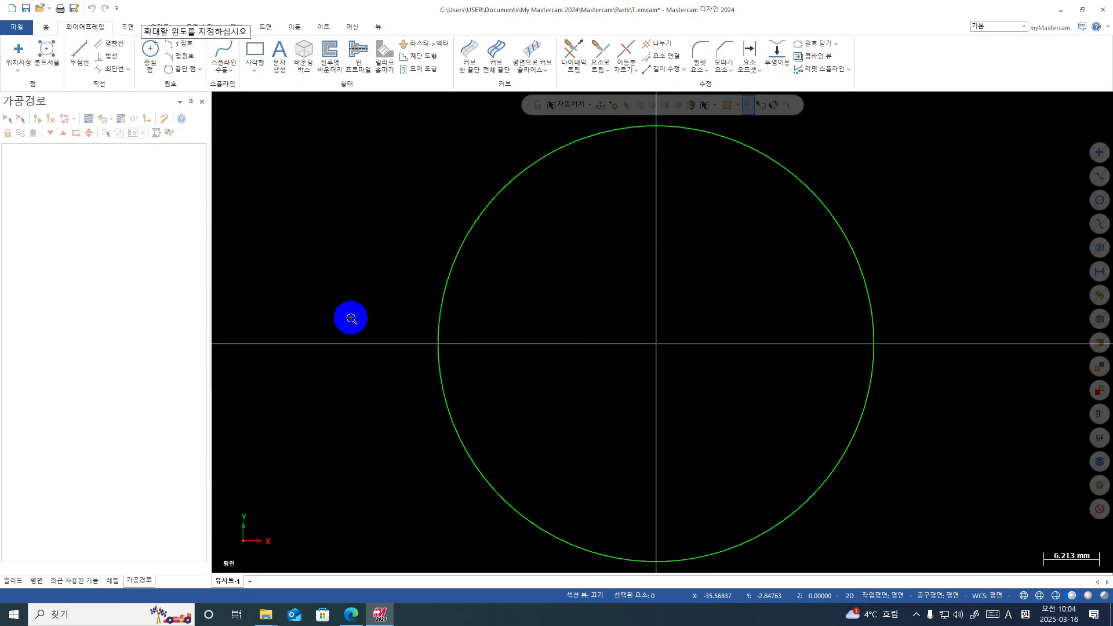
click(383, 278)
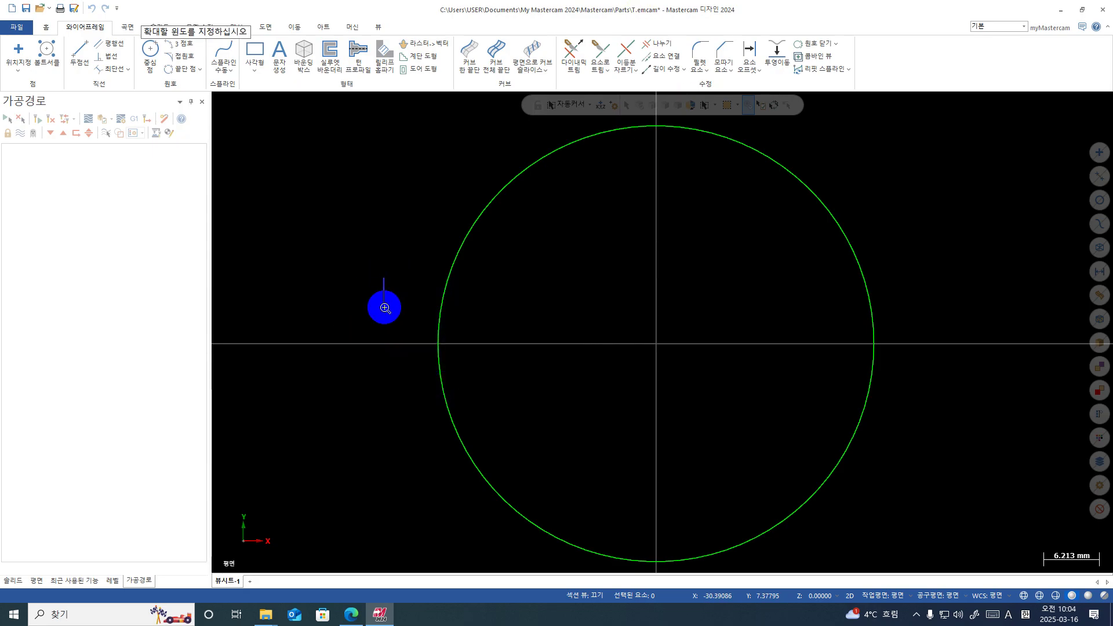
click(494, 399)
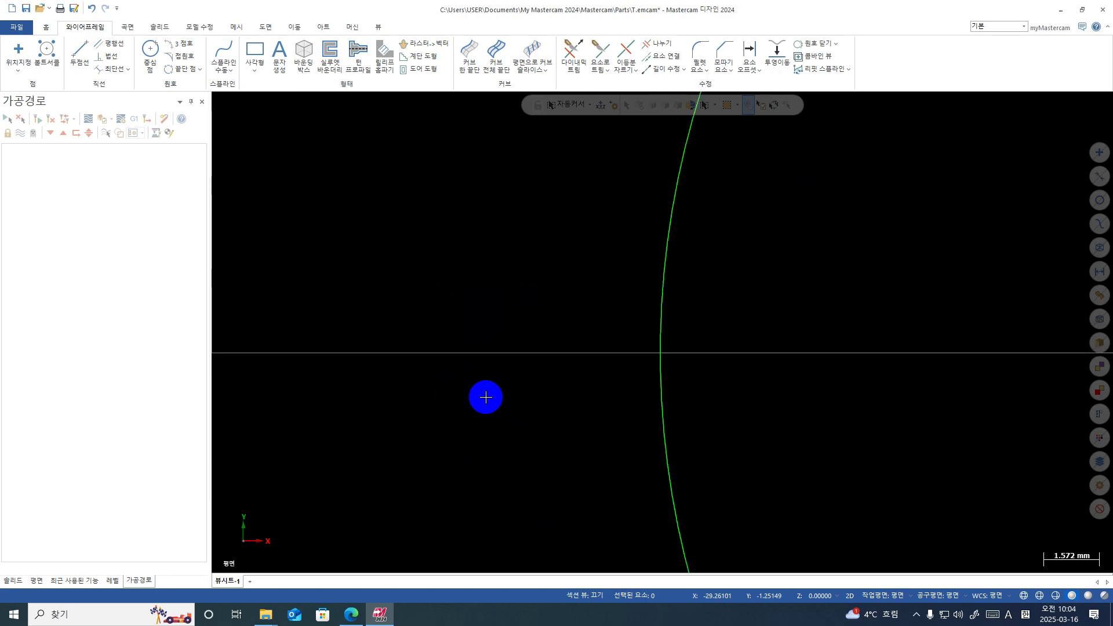
scroll(485, 397, down, 1)
key(alt+F1)
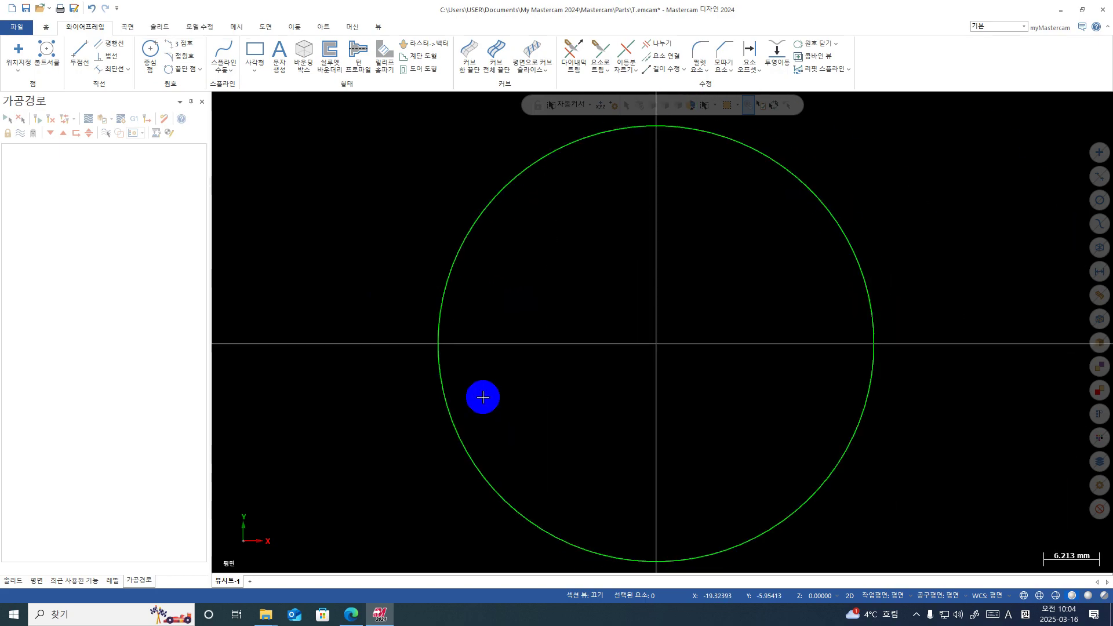
Zoom out from the circle, try a window zoom around its right edge, and zoom out again.
key(F2)
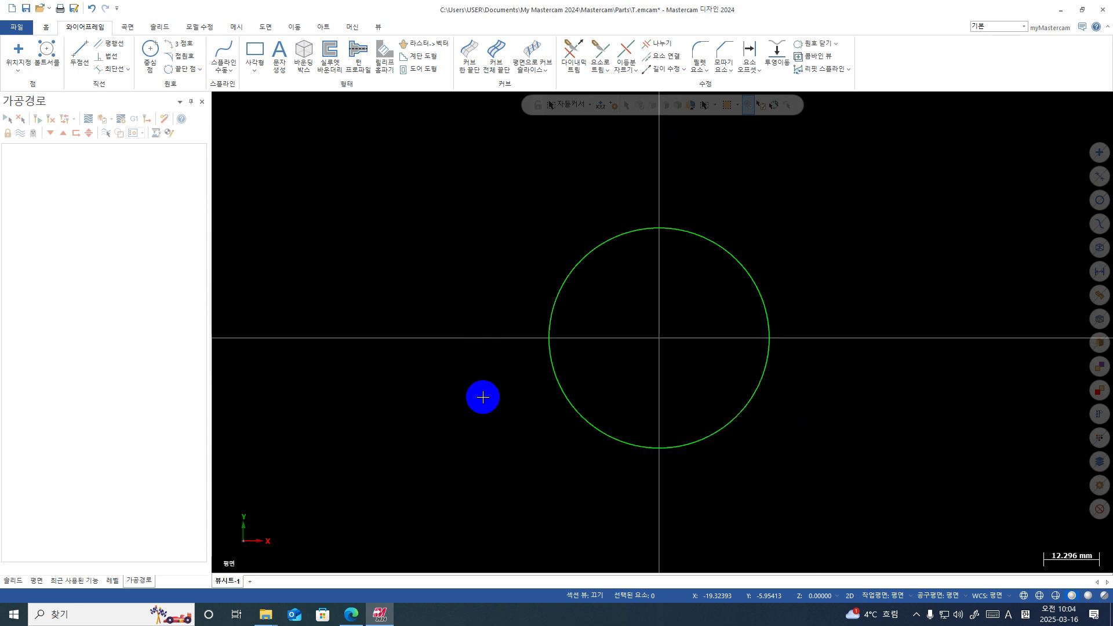
key(F2)
key(F1)
click(741, 317)
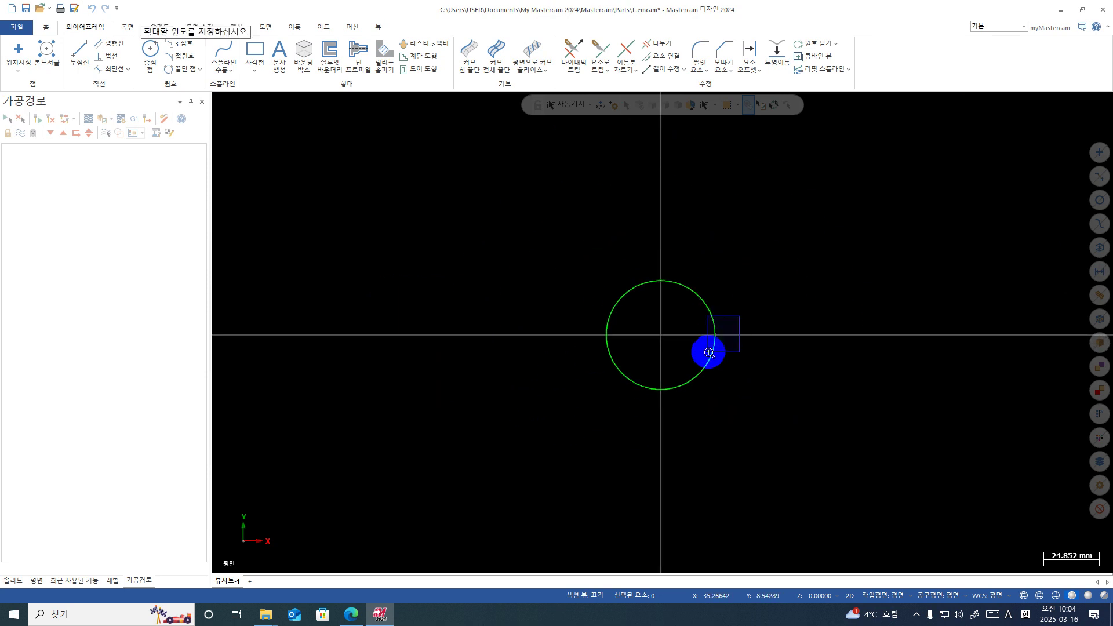
click(696, 360)
key(F2)
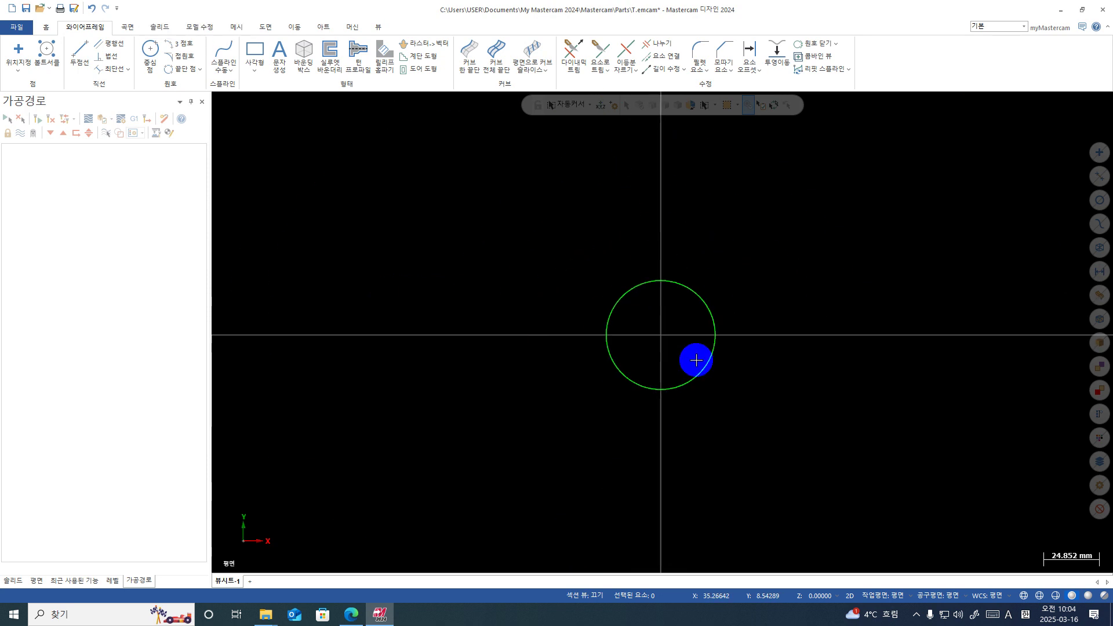
key(F2)
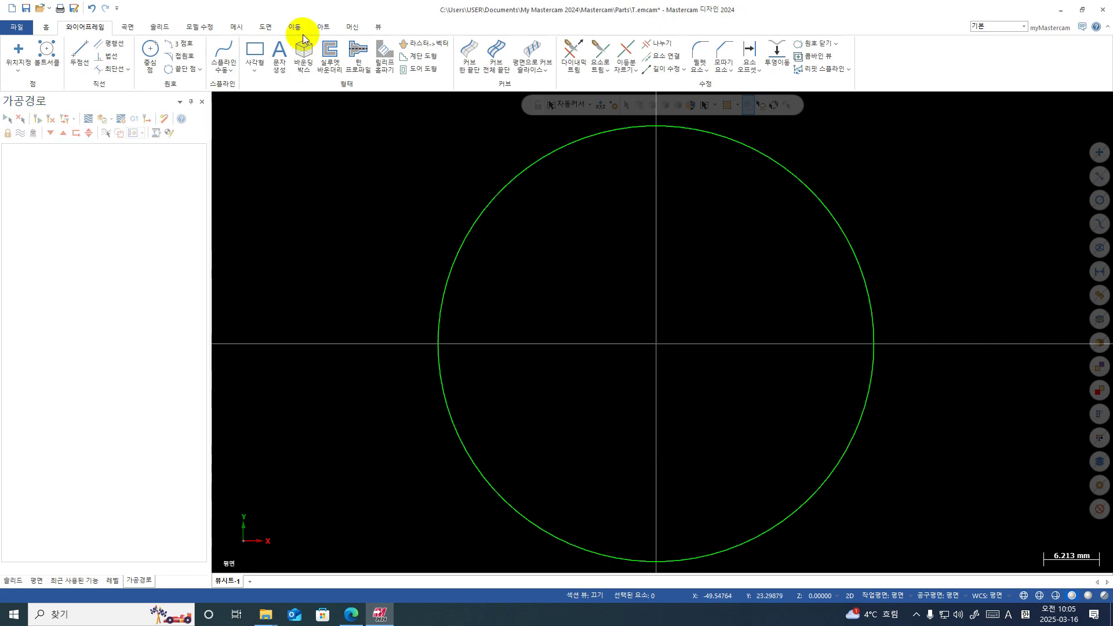
Bring up the machine commands and close all the docked manager panels.
click(334, 29)
click(350, 27)
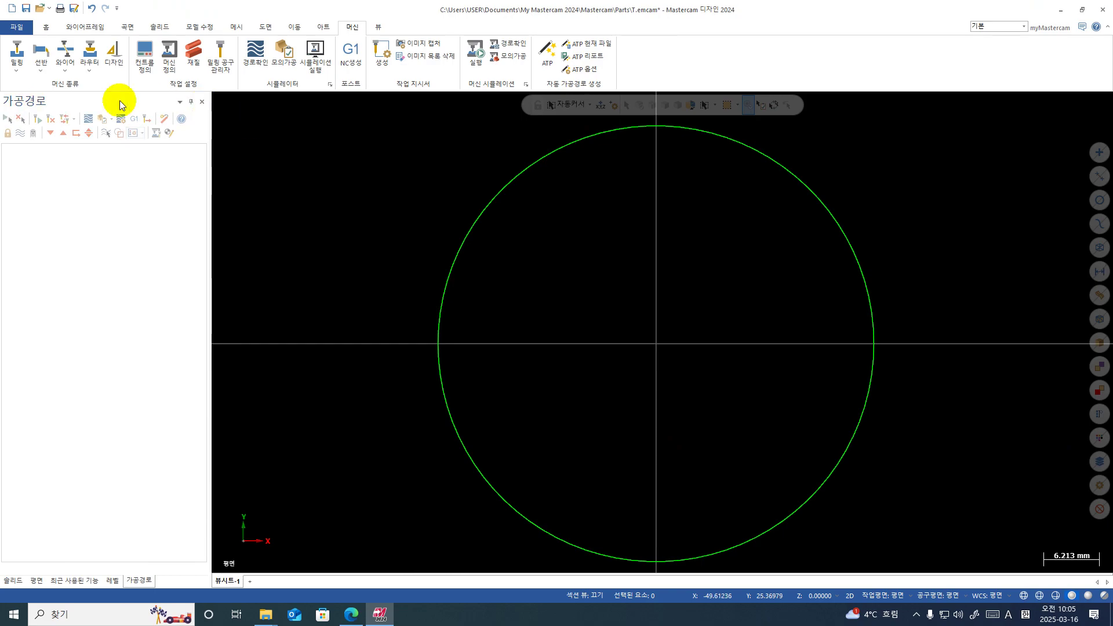
click(201, 102)
click(201, 102)
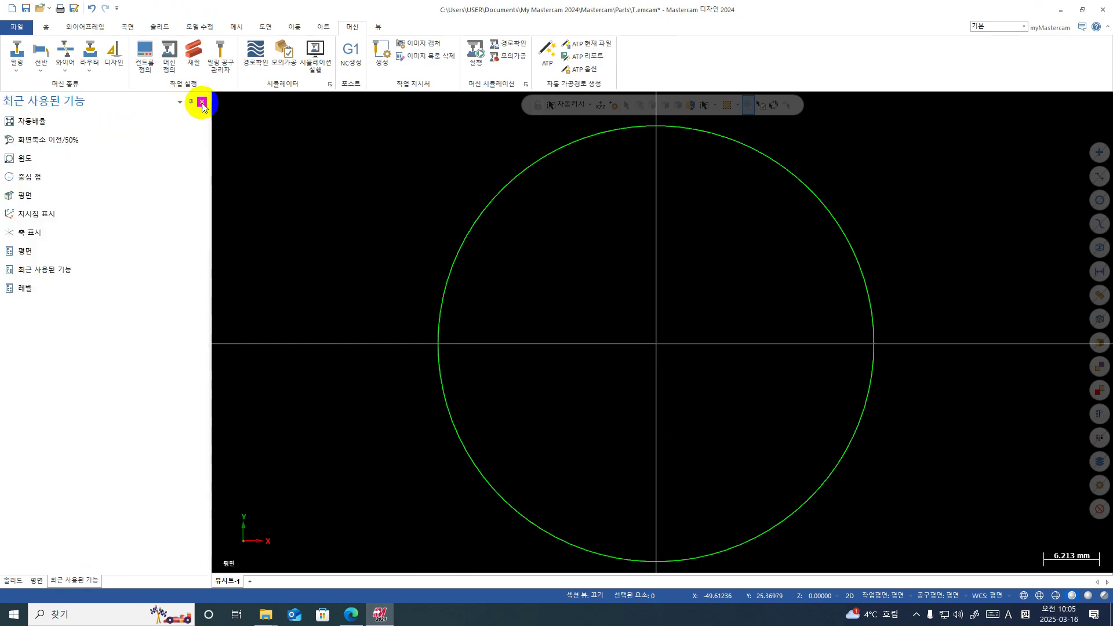
click(201, 102)
click(201, 103)
click(202, 103)
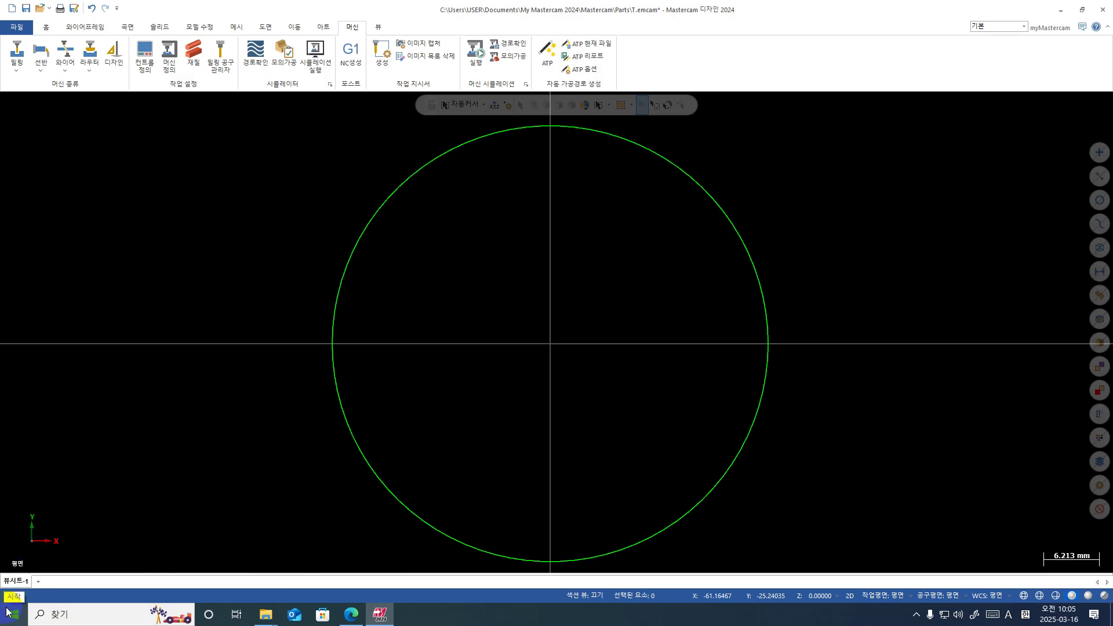
Bring up the view commands and examine which manager panels can be shown or hidden.
click(374, 27)
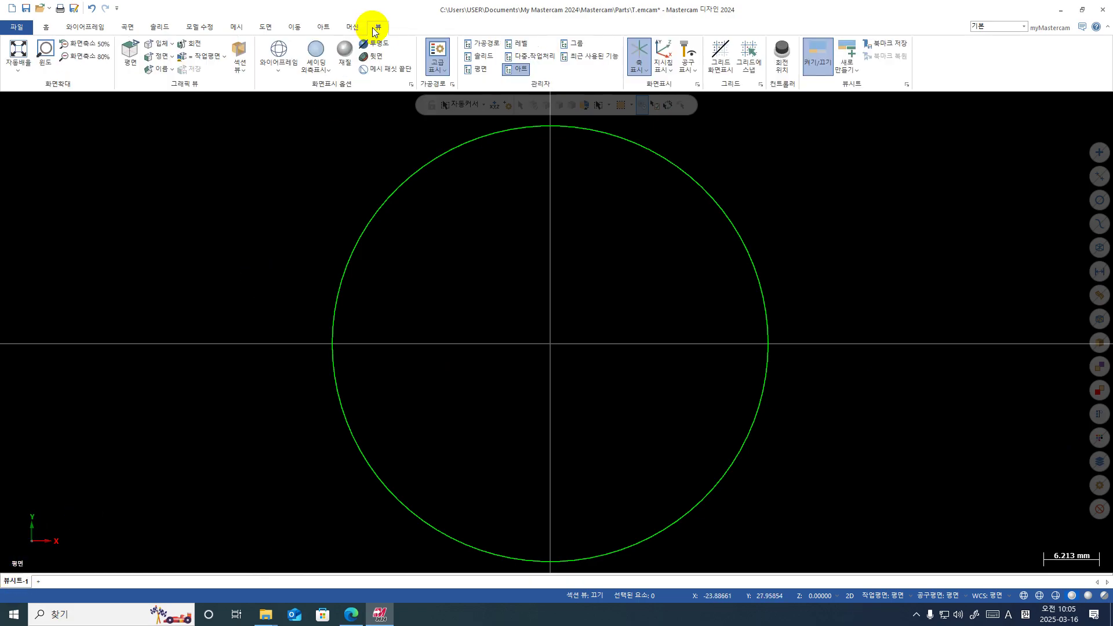
key(ctrl+1)
click(564, 67)
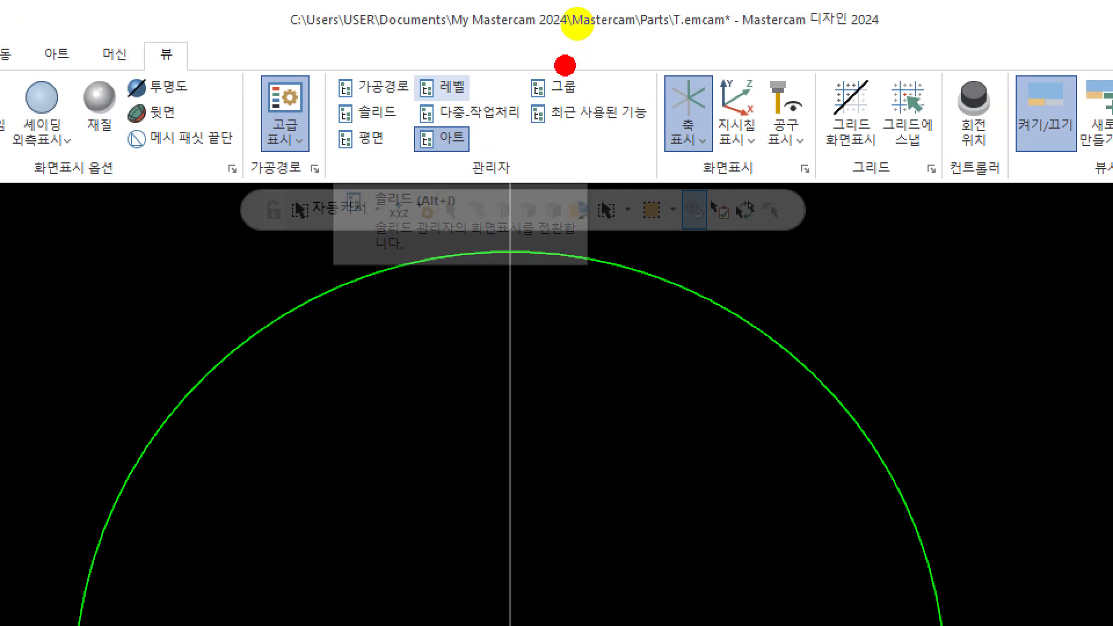
drag(341, 54, 682, 94)
key(Escape)
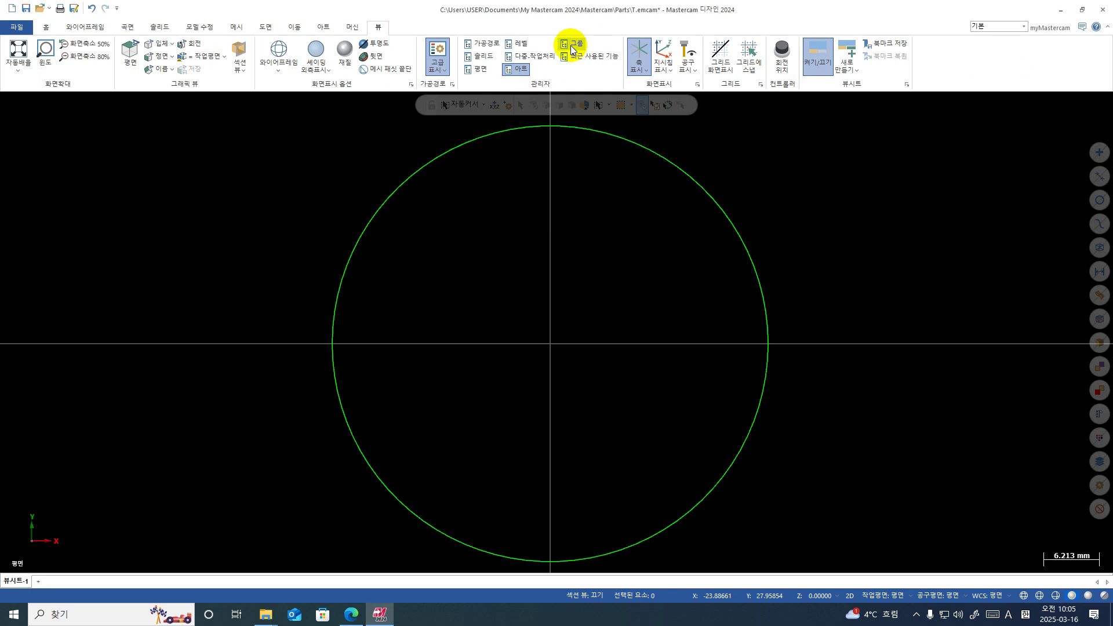
key(ctrl+1)
click(544, 3)
mouse_move(461, 24)
mouse_down()
mouse_move(581, 27)
mouse_move(620, 87)
mouse_move(433, 88)
mouse_move(440, 39)
mouse_move(460, 21)
mouse_move(466, 66)
mouse_up()
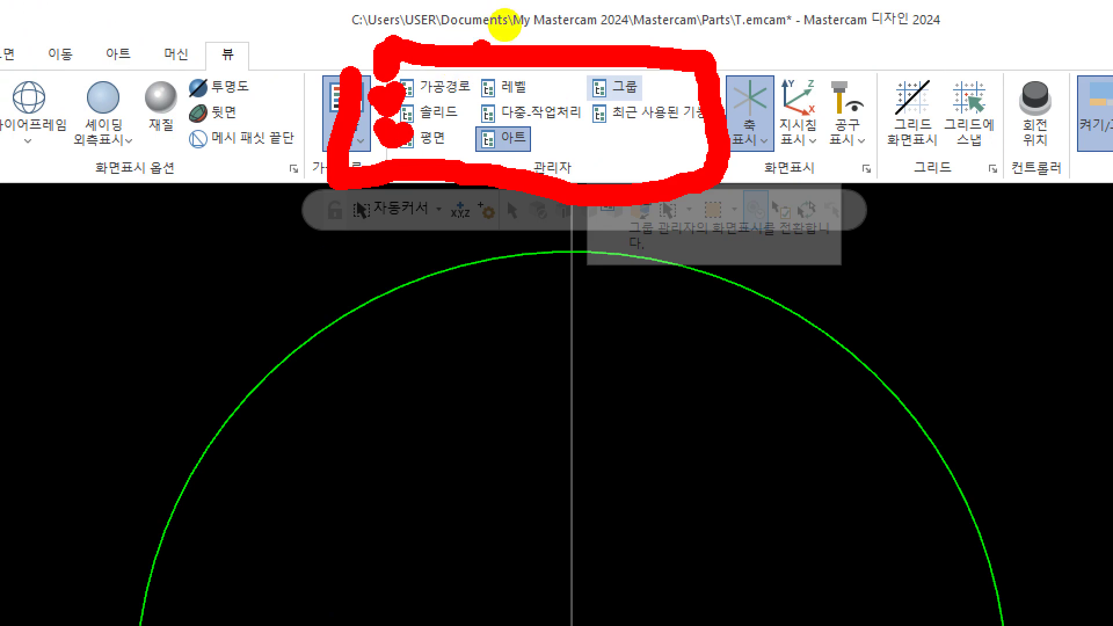
mouse_move(506, 31)
mouse_down()
mouse_move(517, 40)
mouse_move(525, 16)
mouse_up()
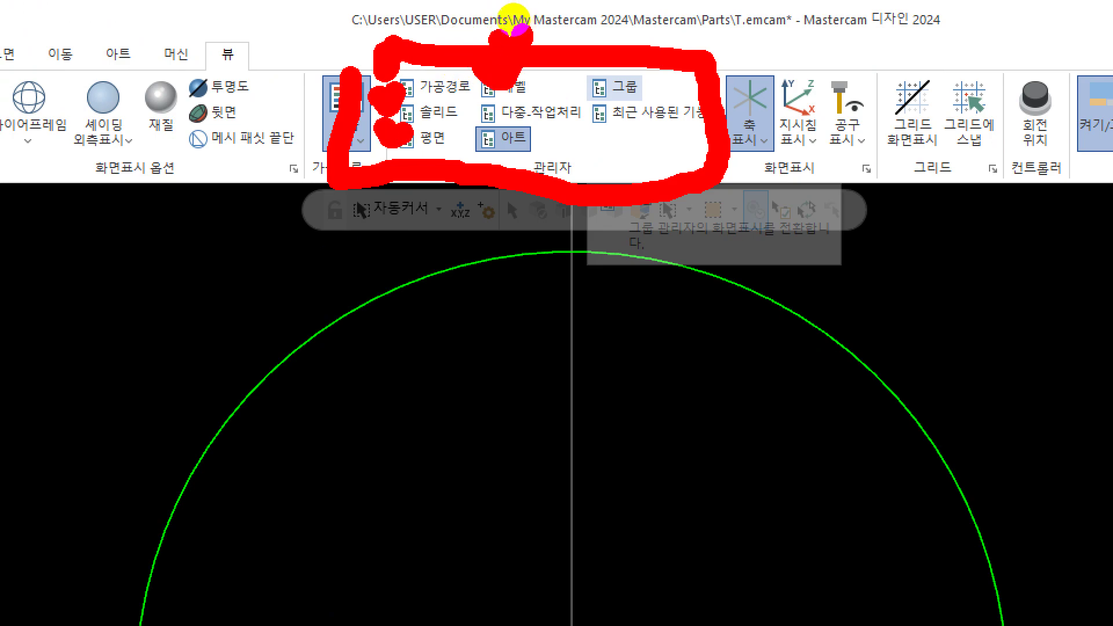
key(Escape)
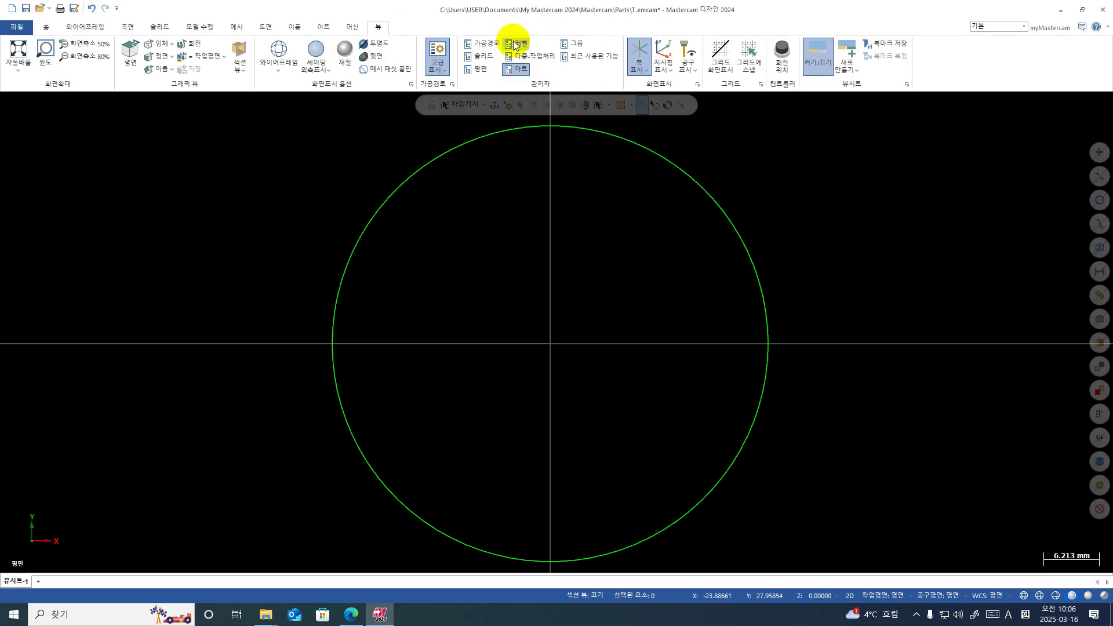
Show the Levels, Toolpaths, Solids and Planes manager panels again.
click(511, 71)
click(485, 45)
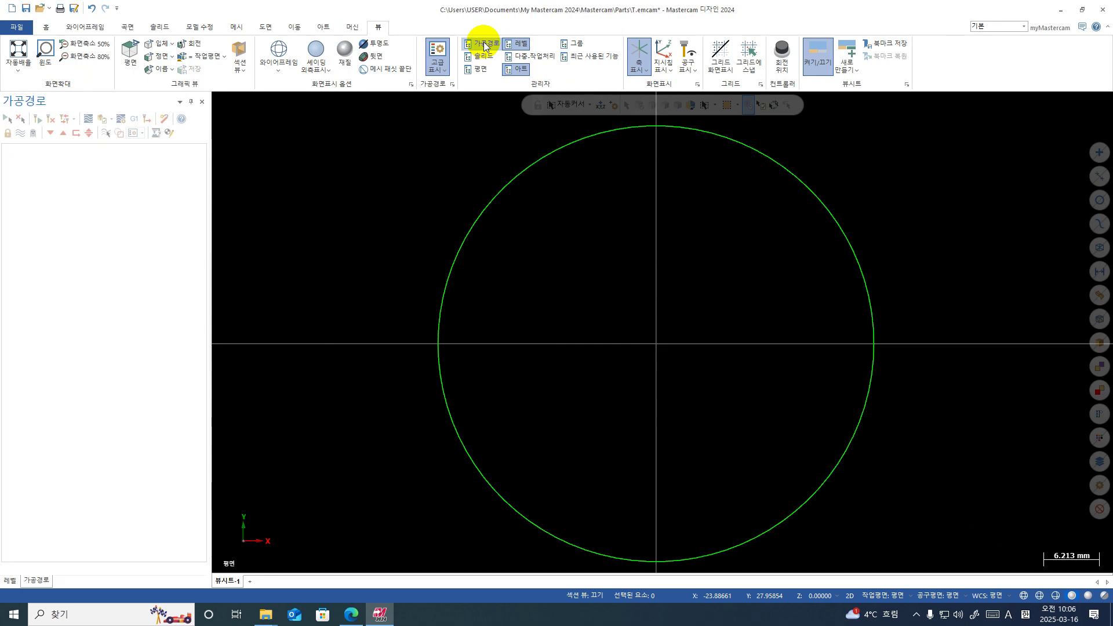
click(479, 57)
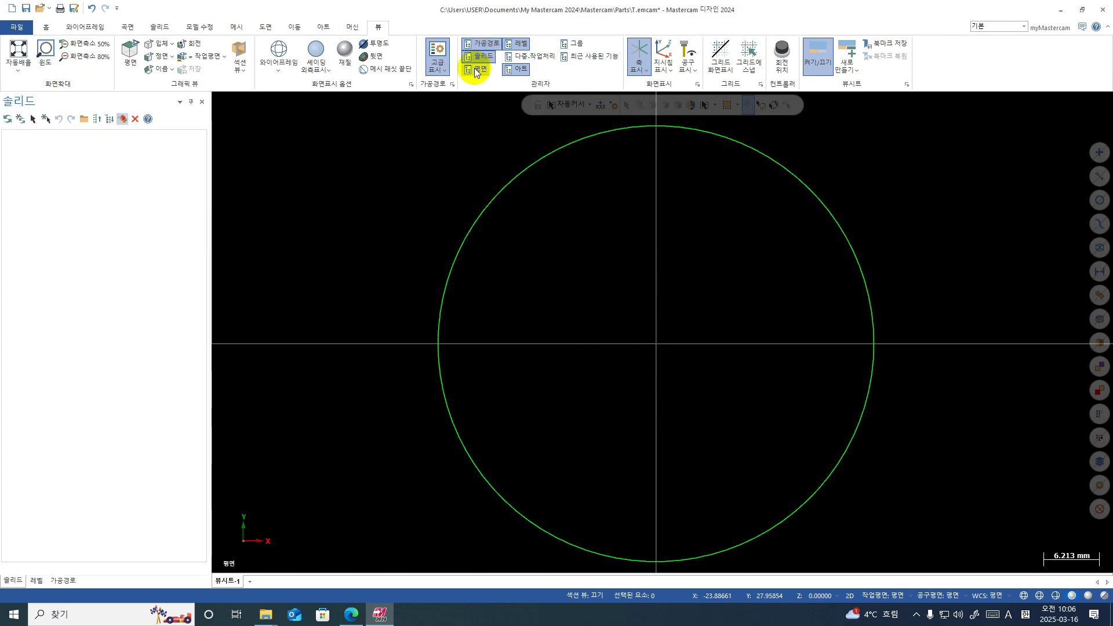
click(477, 69)
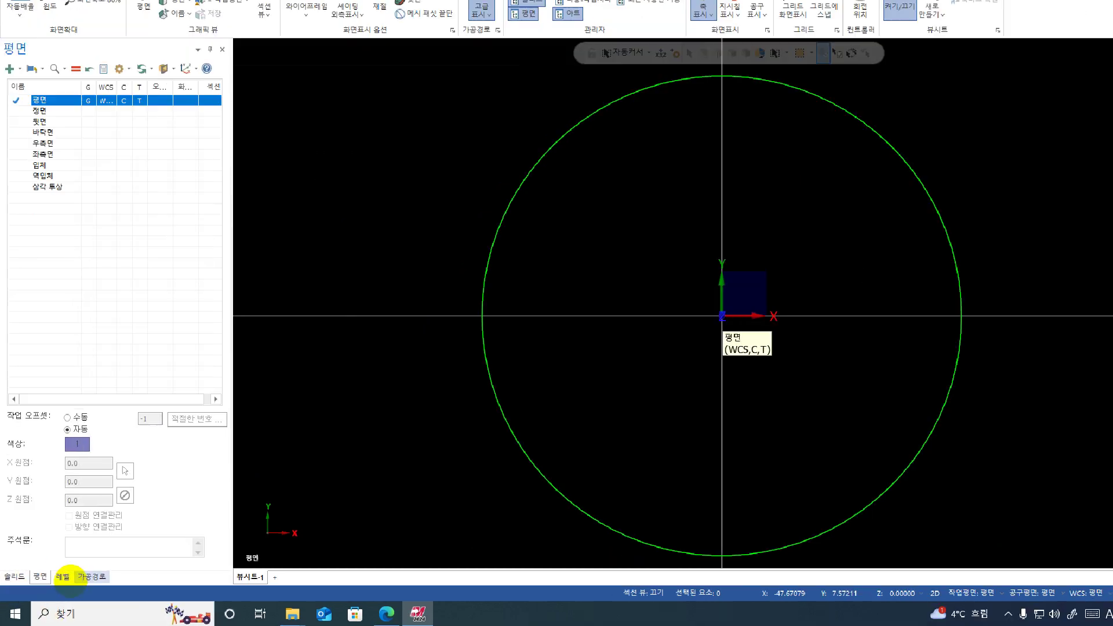
Look through the Planes, Levels, Toolpaths and Solids managers in turn, ending on Solids.
mouse_move(19, 557)
mouse_down()
mouse_move(112, 557)
mouse_move(61, 605)
mouse_move(3, 566)
mouse_up()
key(Escape)
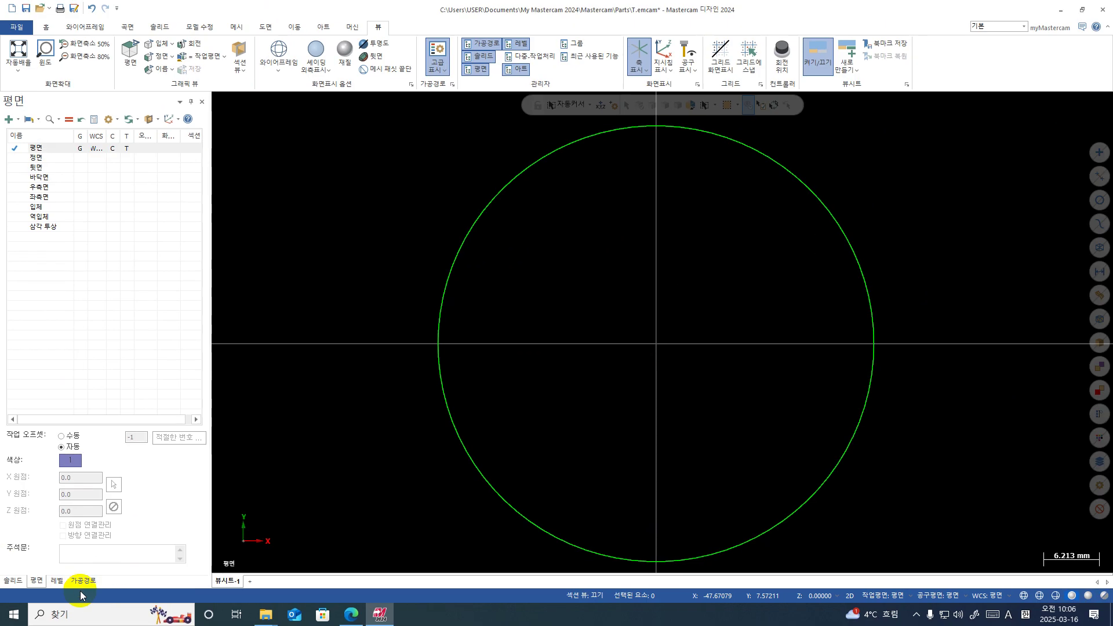
click(36, 534)
click(34, 579)
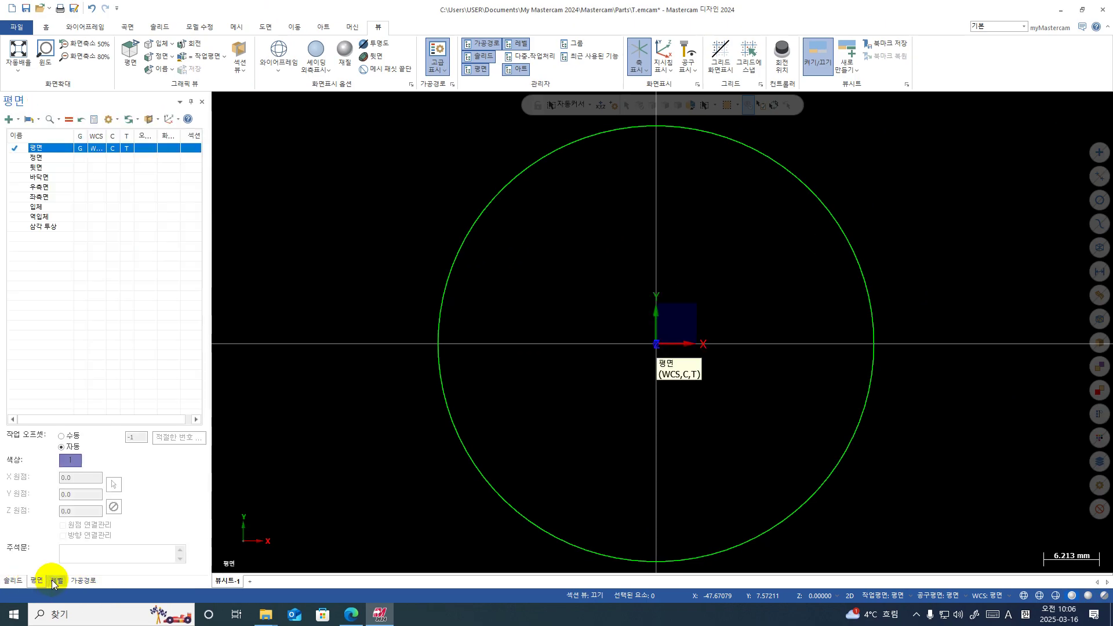
click(54, 580)
click(77, 582)
click(19, 584)
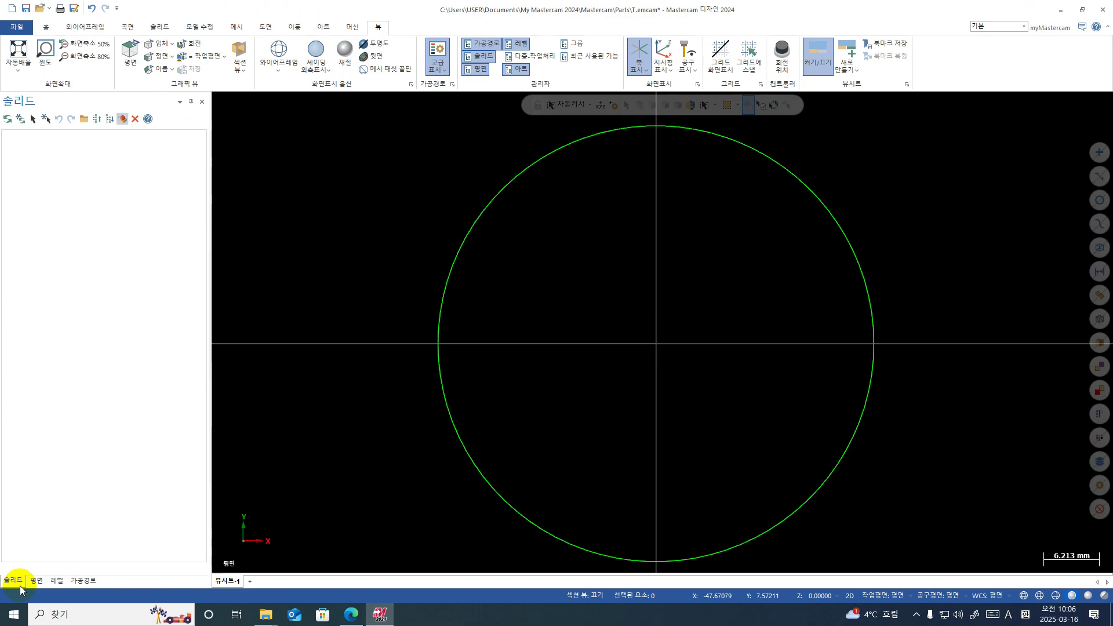
mouse_move(2, 564)
mouse_down()
mouse_move(101, 558)
mouse_move(2, 598)
mouse_move(2, 567)
mouse_up()
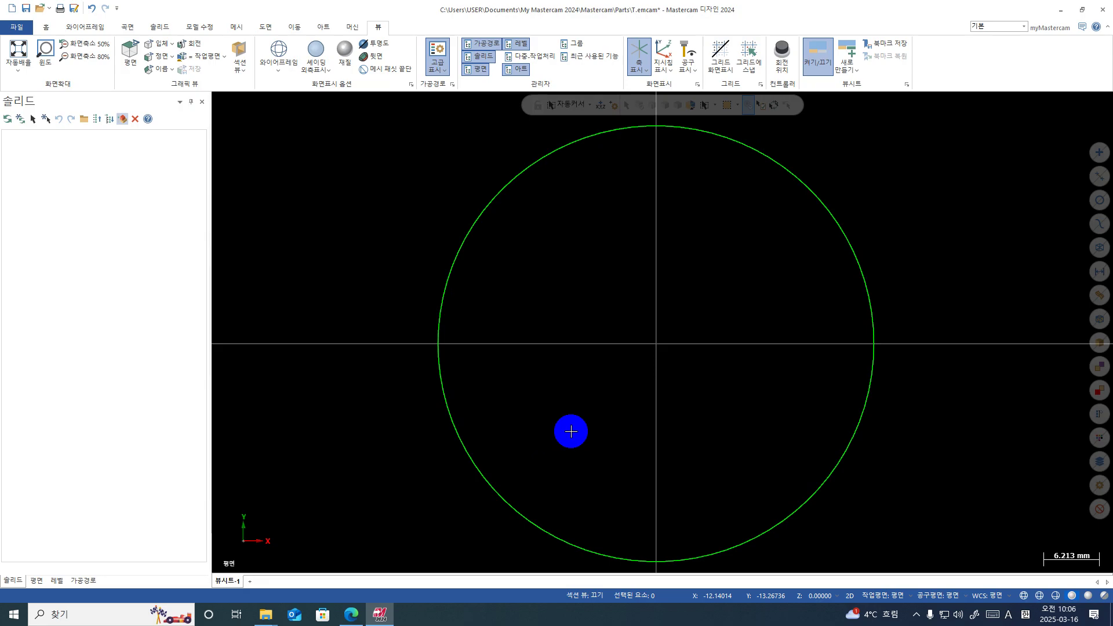
Zoom in and out on the circle from several pointer positions inside and outside it.
scroll(519, 272, down, 1)
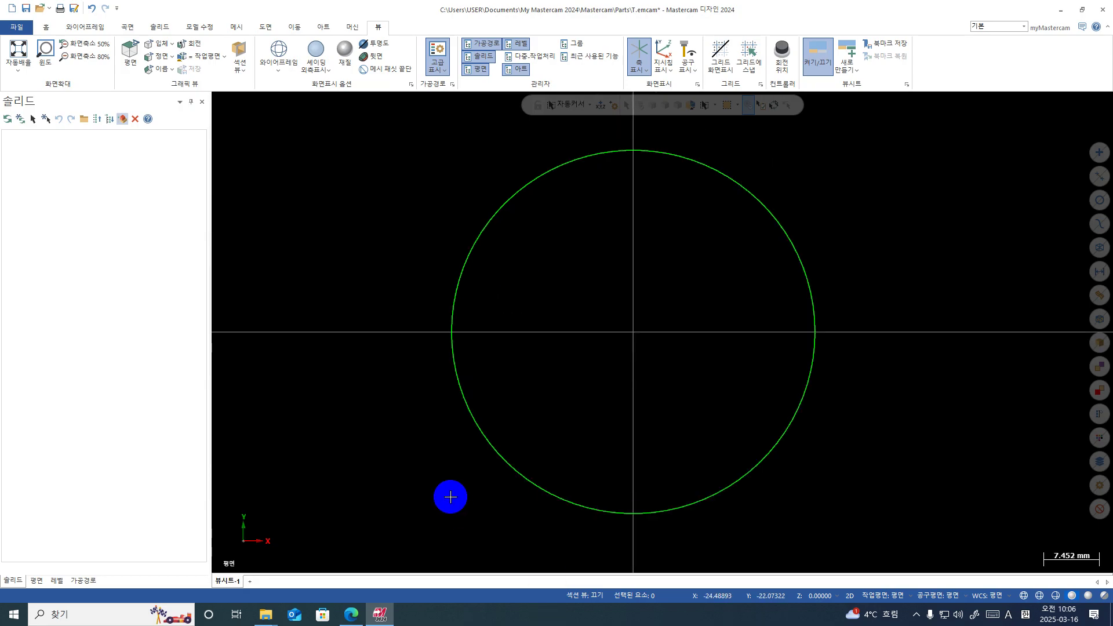
scroll(449, 497, down, 3)
scroll(521, 440, up, 2)
scroll(521, 420, down, 1)
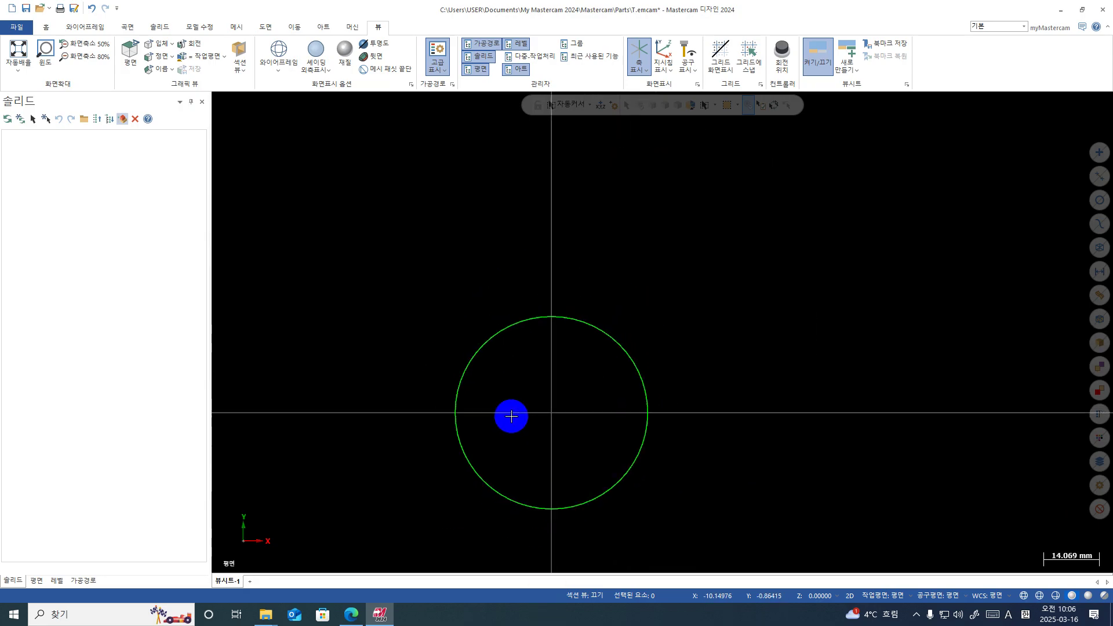
scroll(517, 449, up, 2)
scroll(517, 445, down, 1)
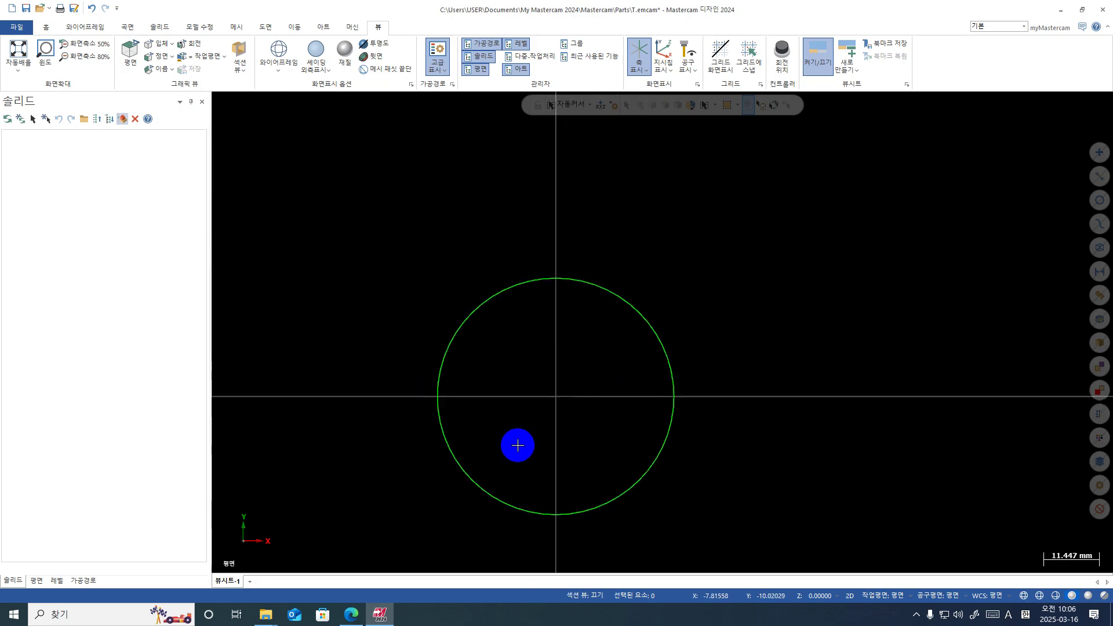
scroll(517, 445, up, 1)
scroll(517, 445, down, 1)
scroll(522, 440, up, 1)
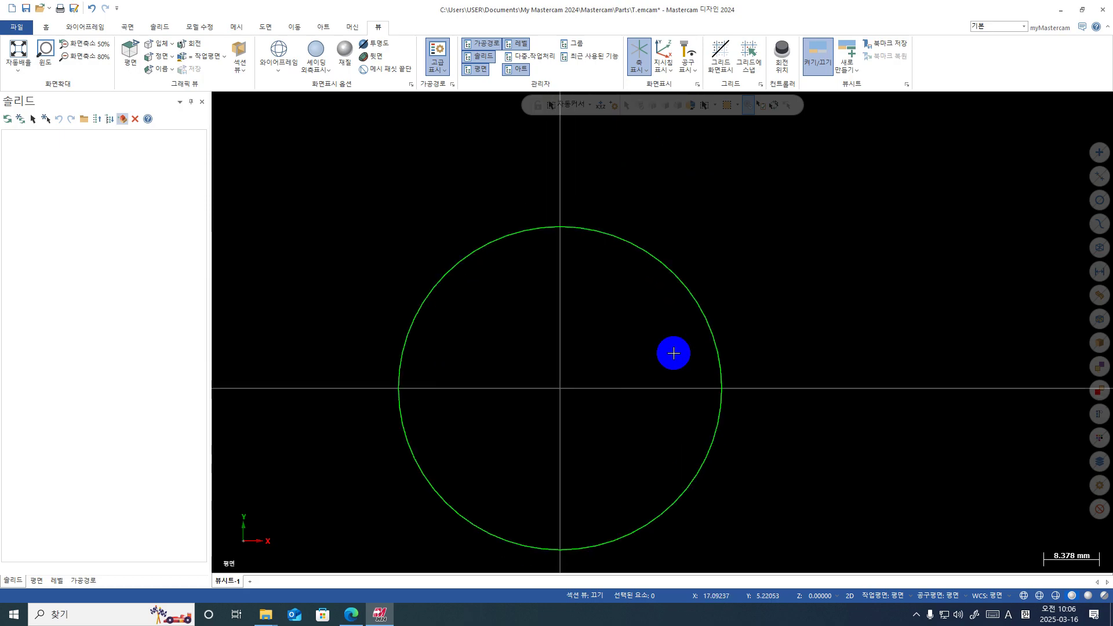
Rotate the circle's view in 3D and restore the Top view.
middle_drag(800, 360, 619, 262)
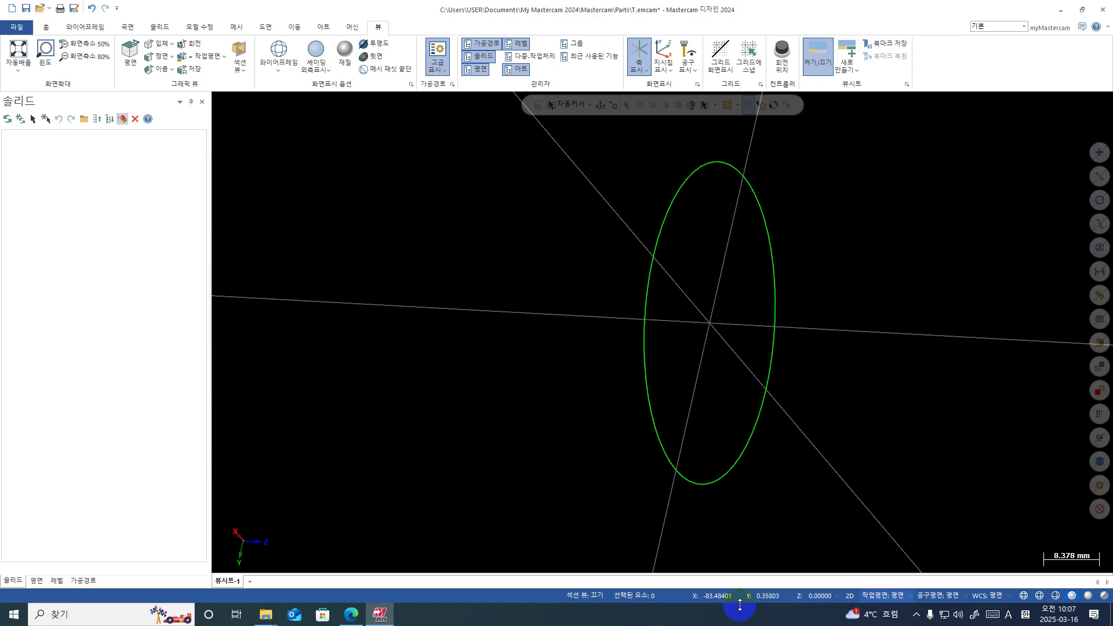
right_click(818, 250)
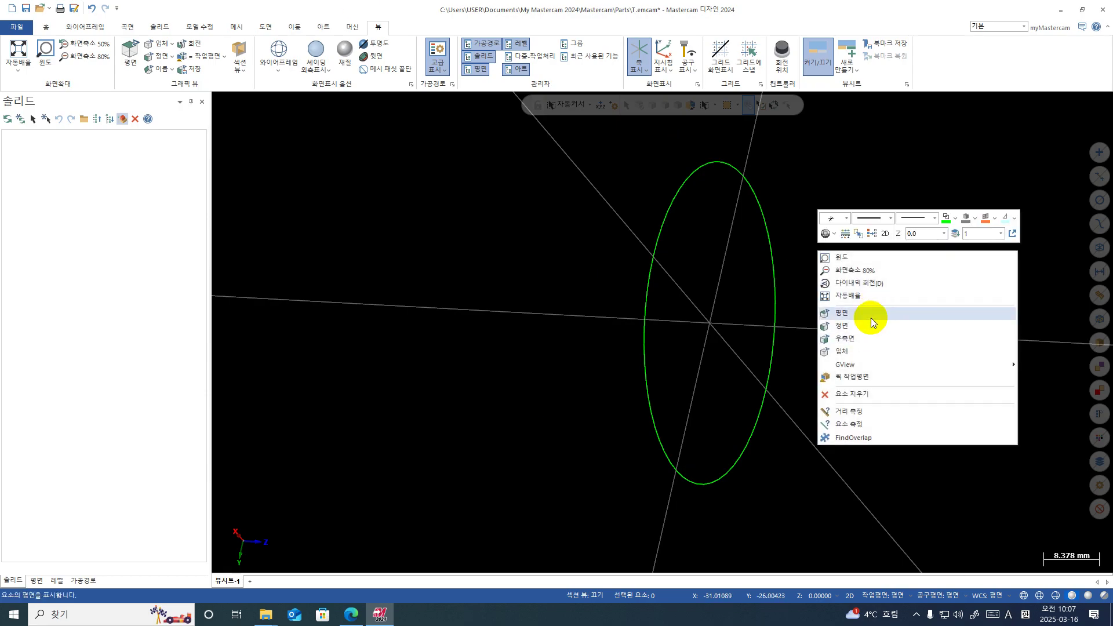
click(871, 317)
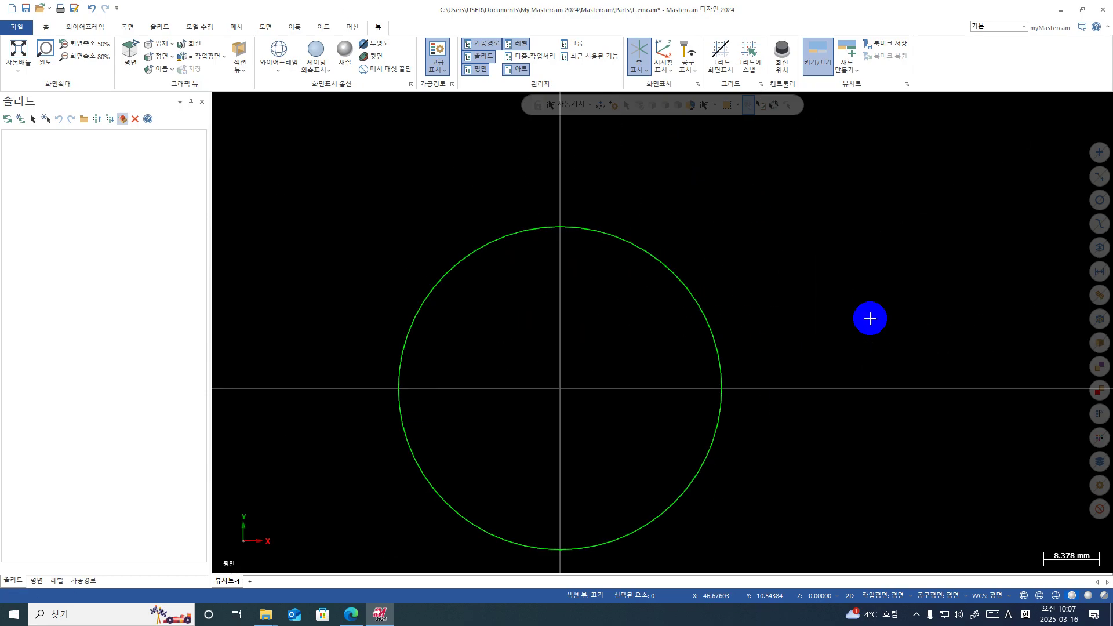
Hide the Levels manager panel.
scroll(877, 335, up, 2)
scroll(868, 371, down, 1)
key(alt+z)
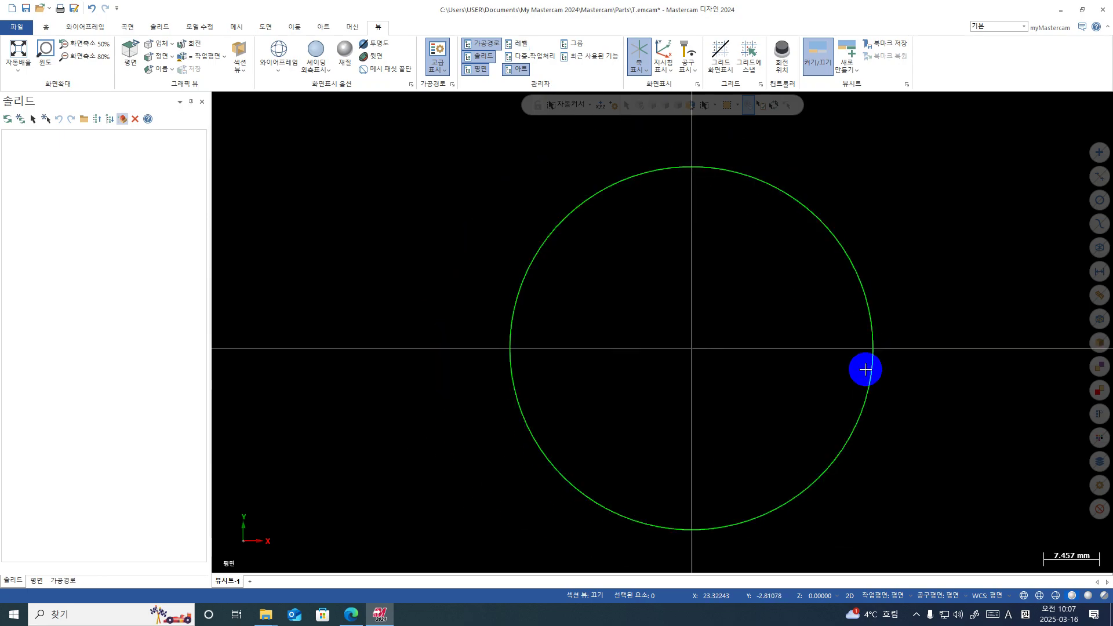
Rotate the circle out of plane, zoom in and out on the tilted view, and set the view back to Top.
middle_drag(826, 380, 638, 295)
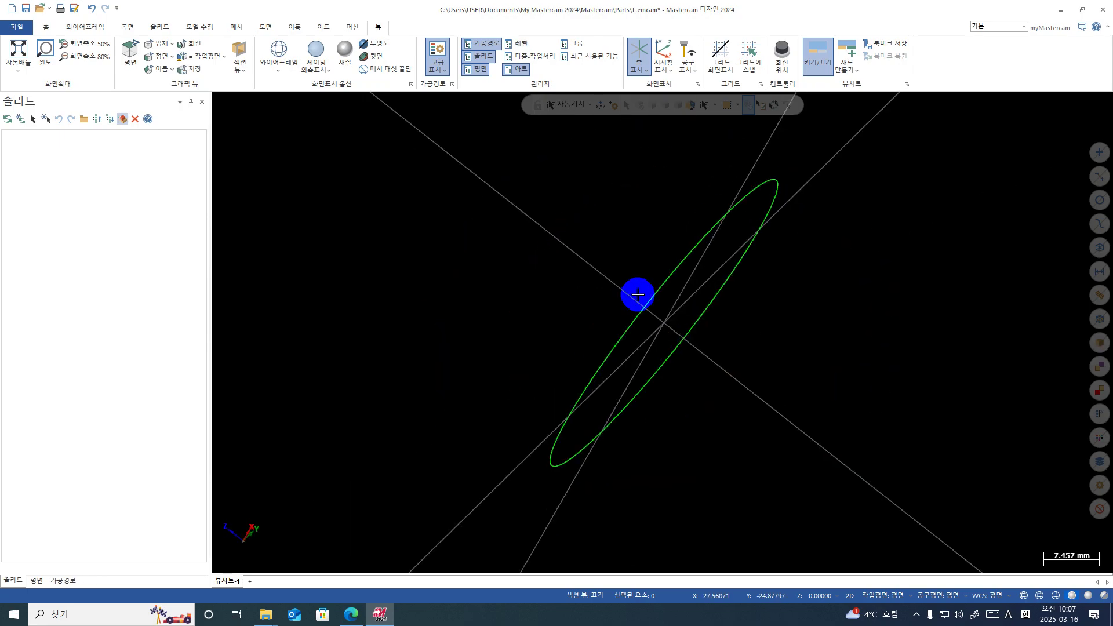
key(super+alt+1)
click(845, 364)
key(super+alt+1)
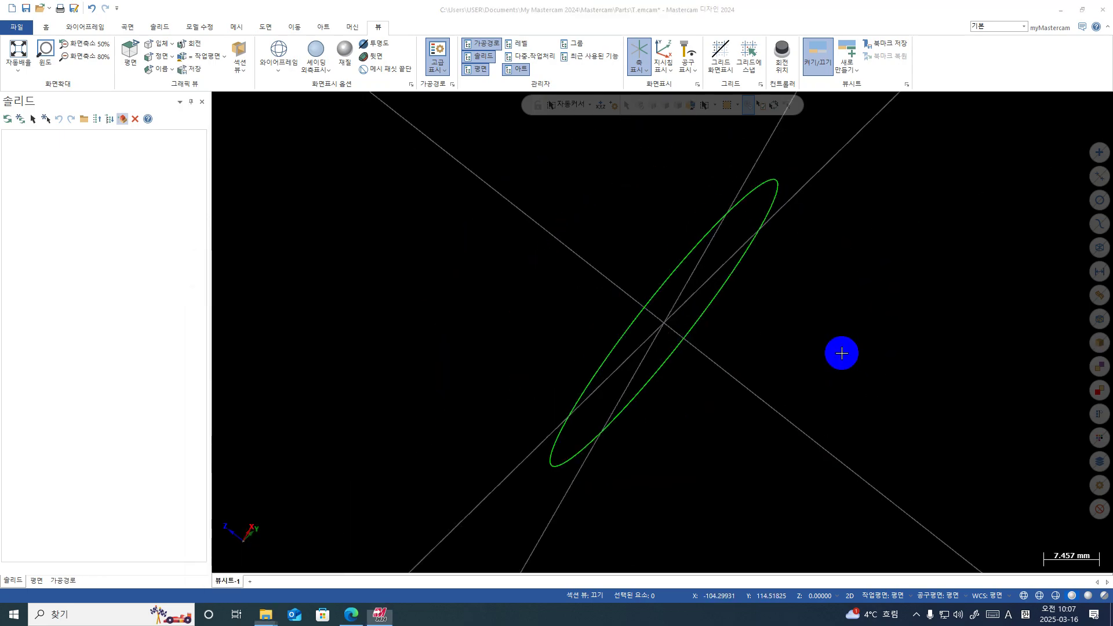
key(super+alt+1)
middle_drag(825, 353, 836, 346)
scroll(837, 345, up, 5)
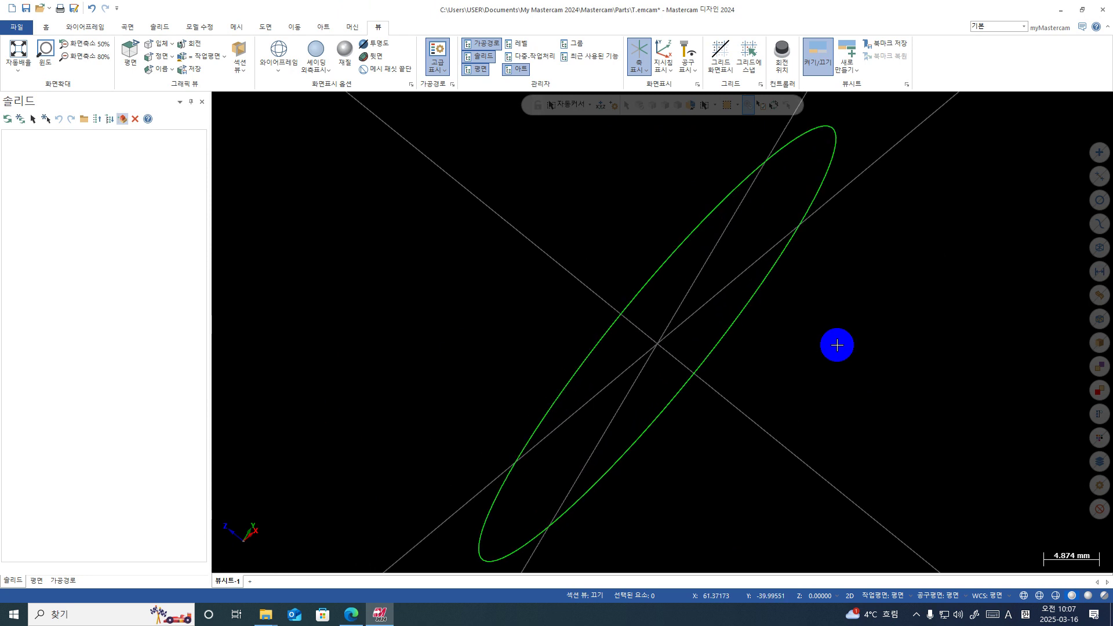
scroll(817, 333, down, 4)
key(super+alt+1)
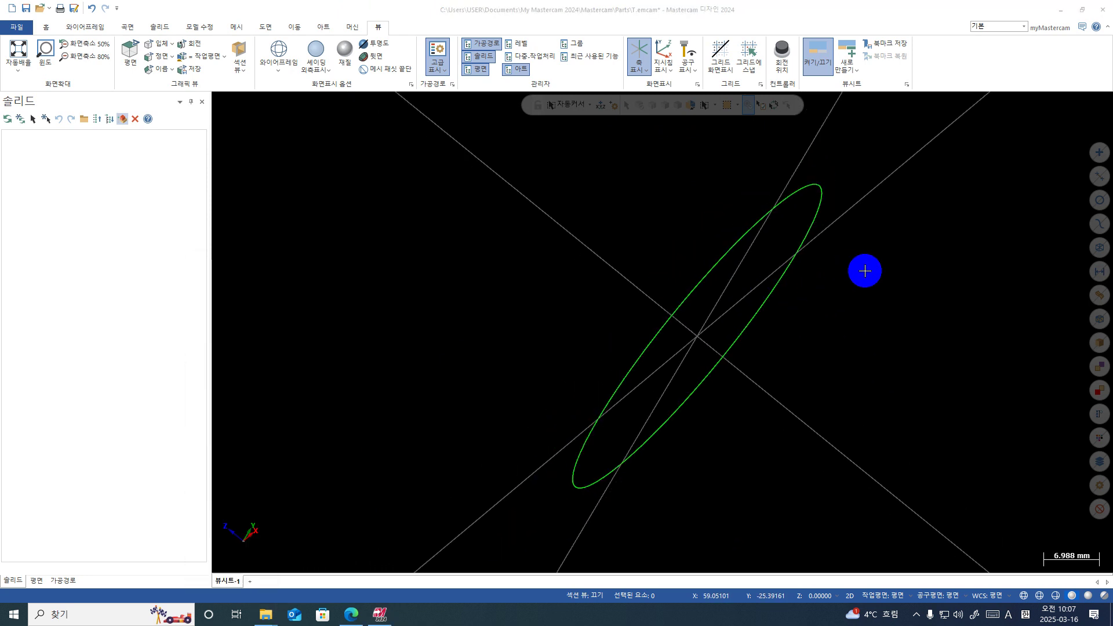
right_click(865, 271)
click(909, 333)
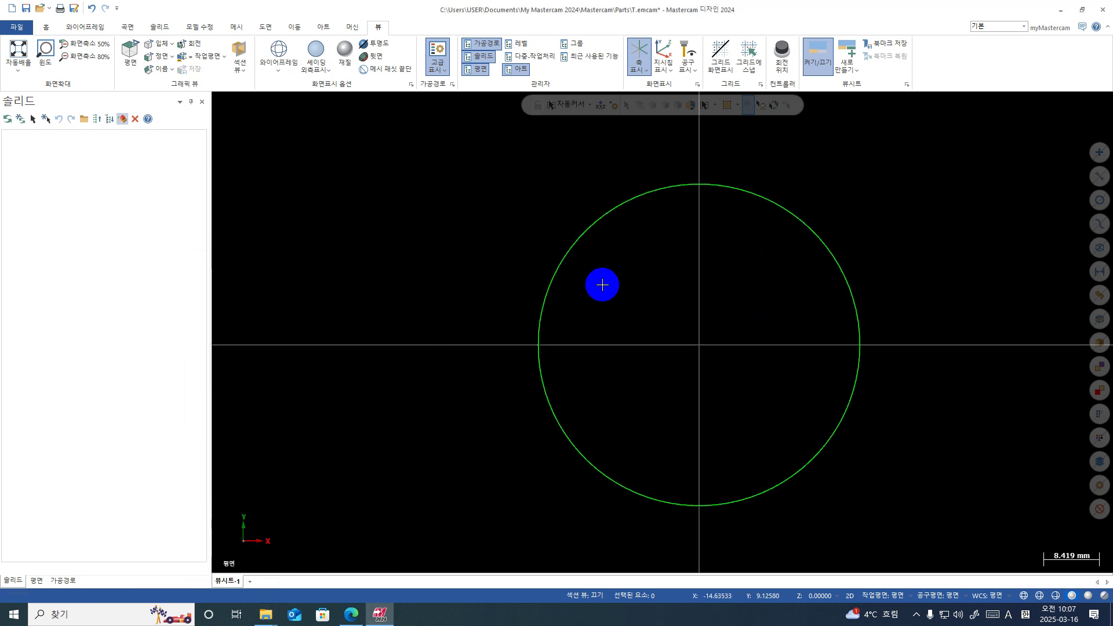
Dismiss the Outlook jump list and minimize the Mastercam window to the desktop.
key(super+alt+1)
key(super+alt+2)
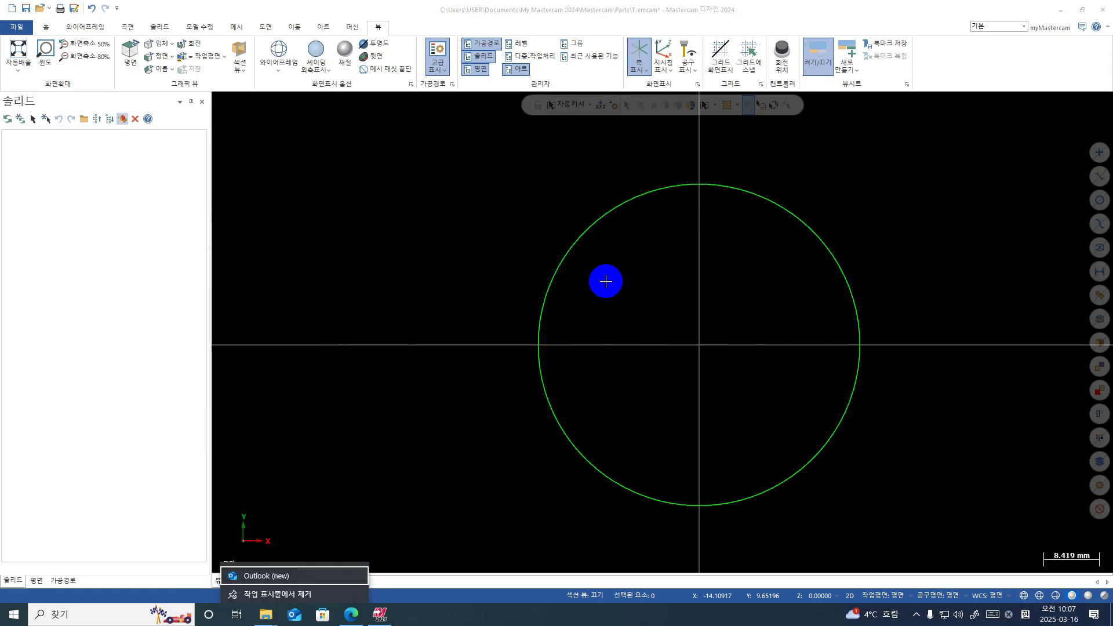
click(274, 297)
click(384, 612)
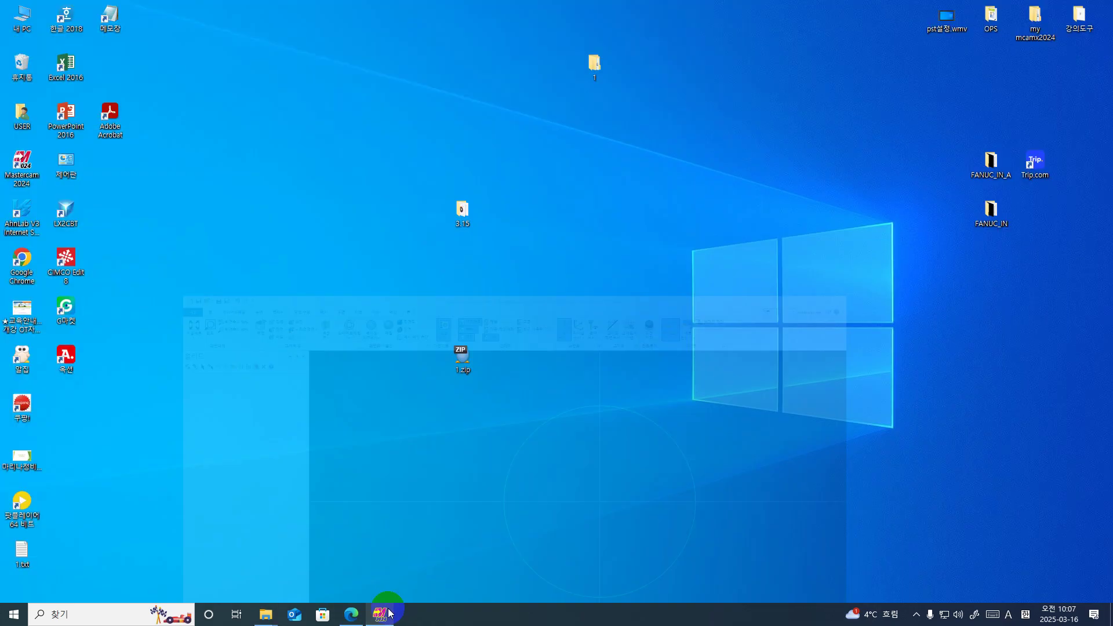
Bring the Mastercam window back from the desktop, rotate the circle in 3D, and restore the Top view.
click(388, 613)
scroll(615, 402, down, 3)
middle_drag(698, 412, 703, 372)
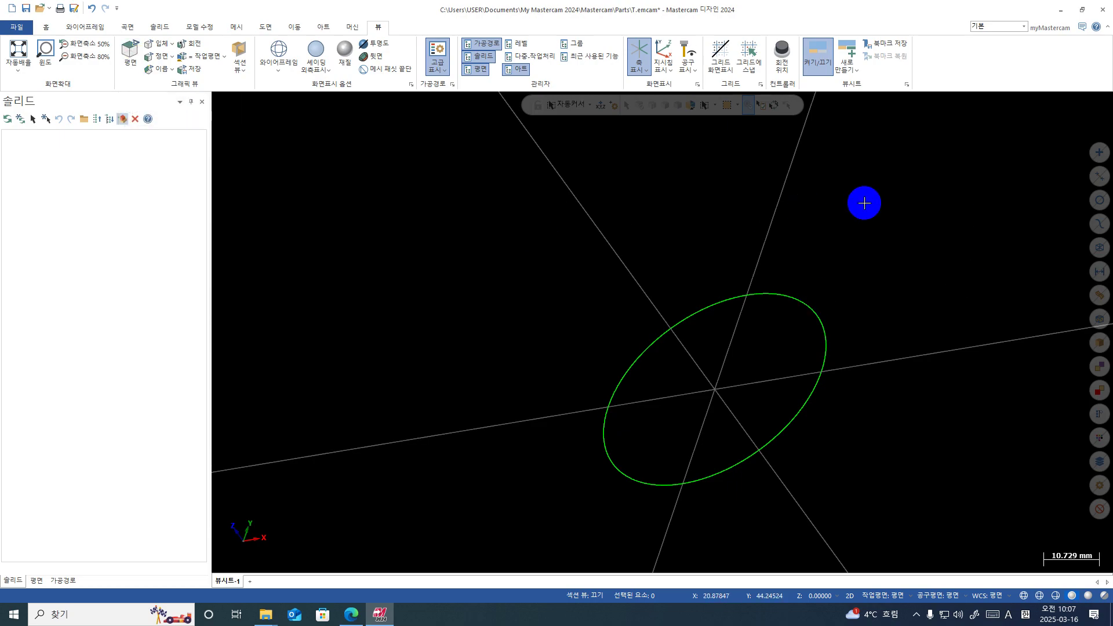
right_click(887, 184)
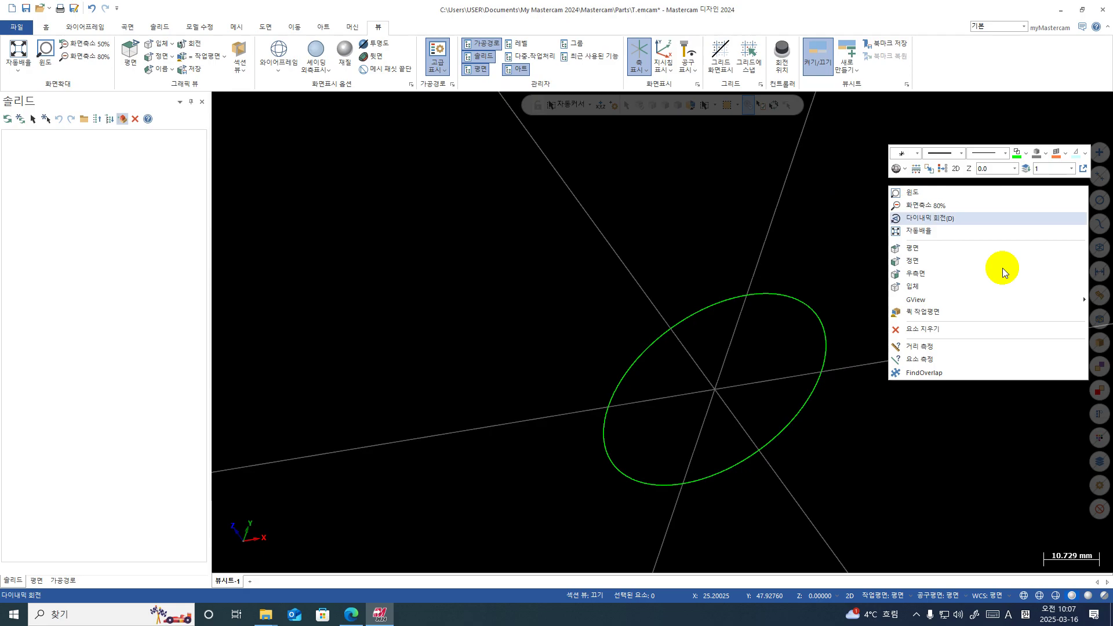
click(940, 252)
right_drag(932, 261, 875, 218)
click(921, 280)
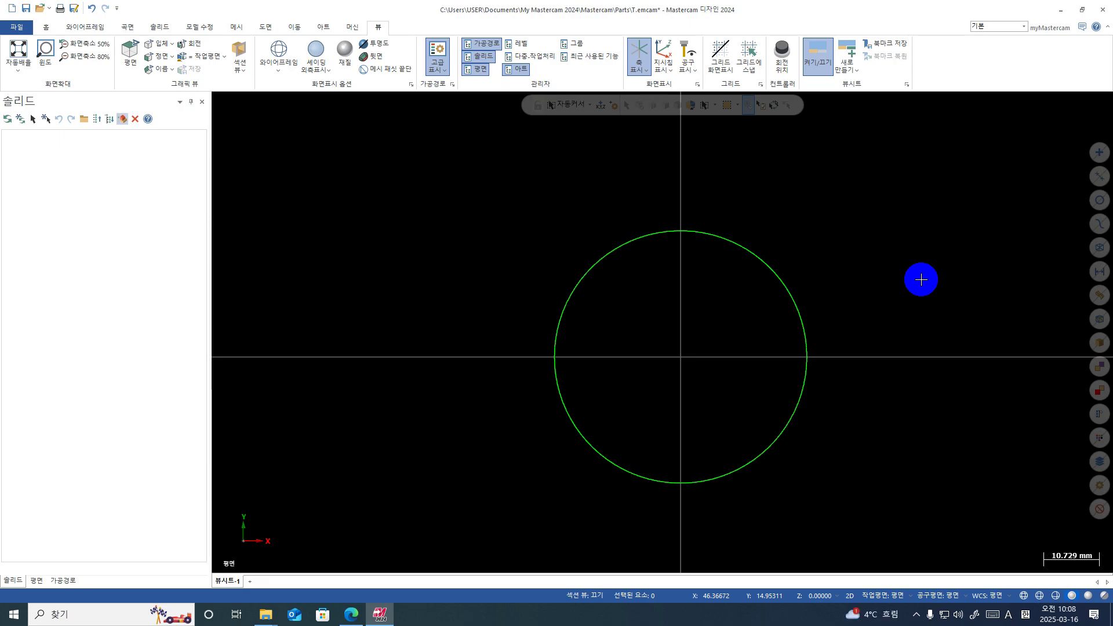
Zoom out slightly, tilt the circle until it looks like a flat ellipse, and return to the Top view.
scroll(793, 345, down, 1)
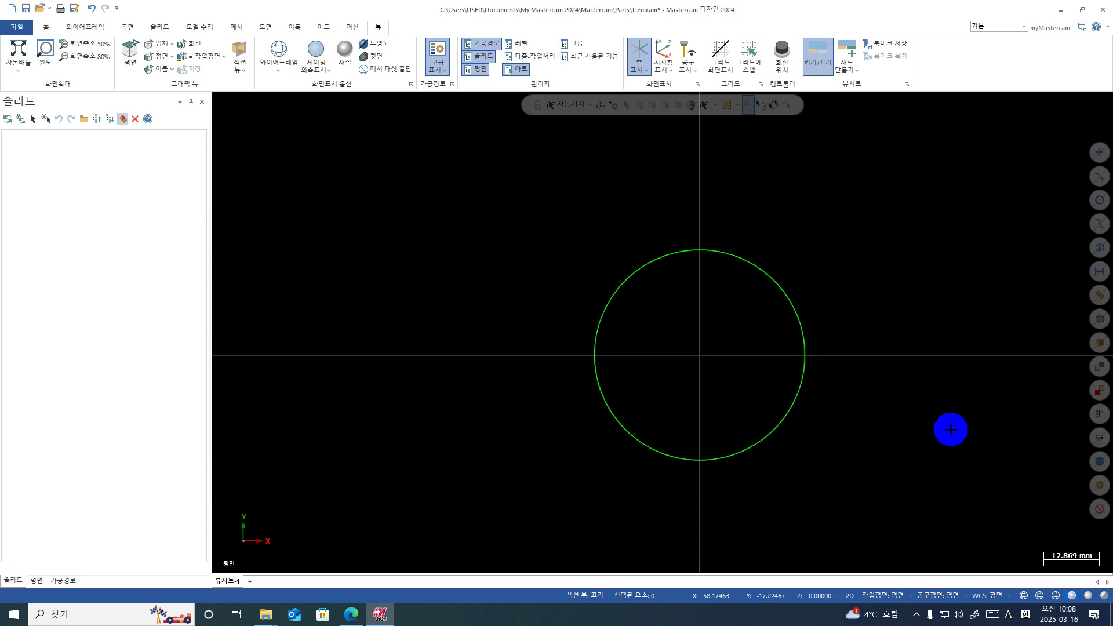
middle_drag(949, 427, 892, 338)
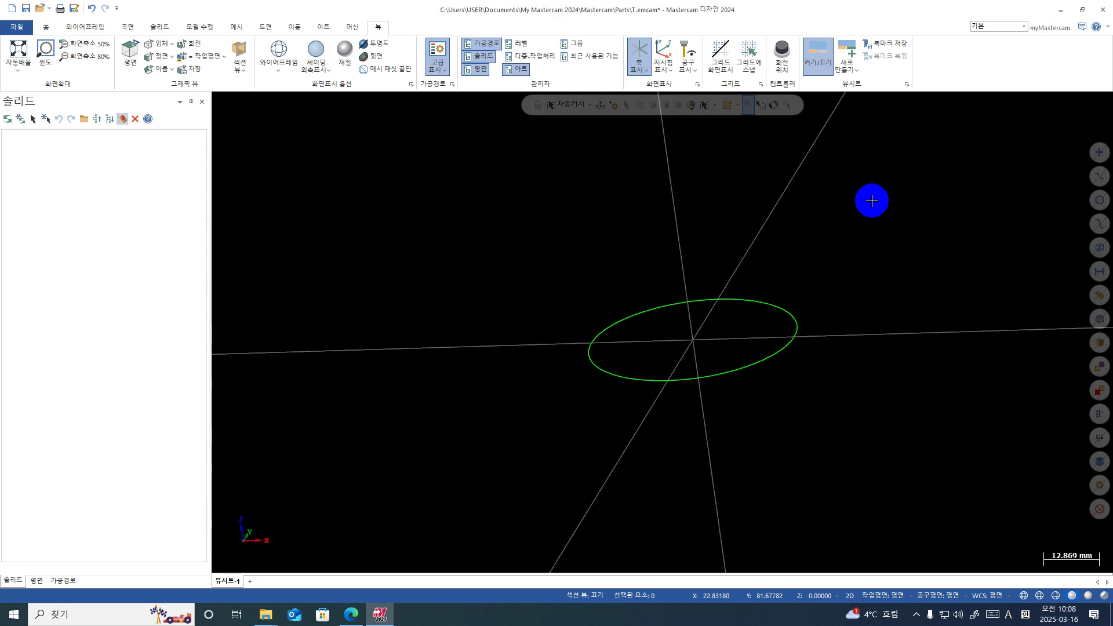
right_click(871, 200)
click(939, 263)
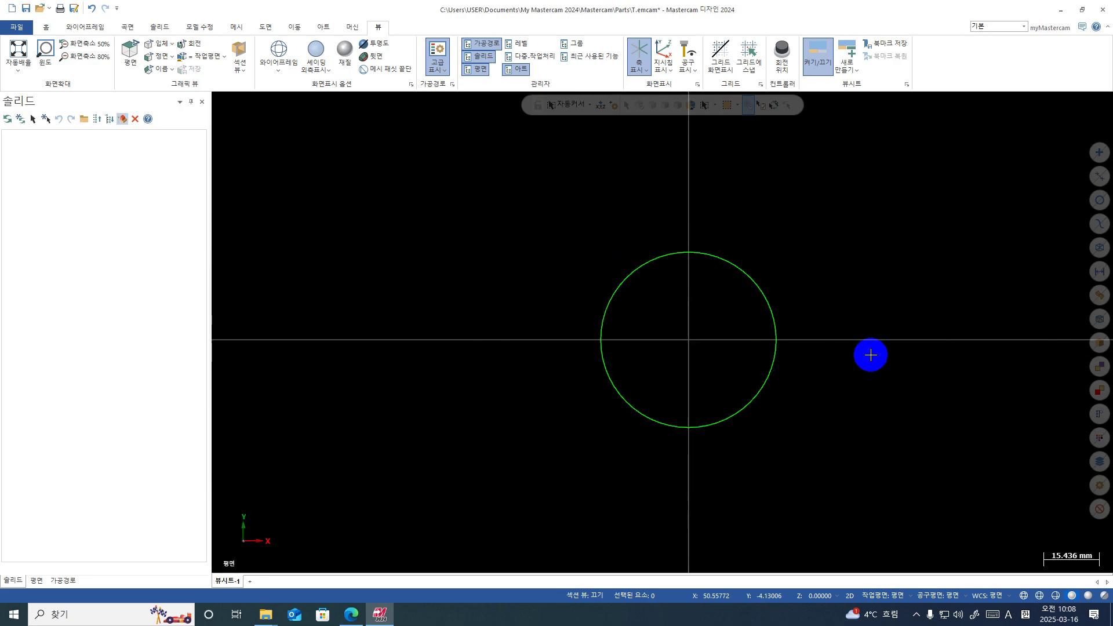
Pan the circle upward, tilt the view in small increments, and reset it to Top.
ctrl+middle_drag(870, 355, 887, 267)
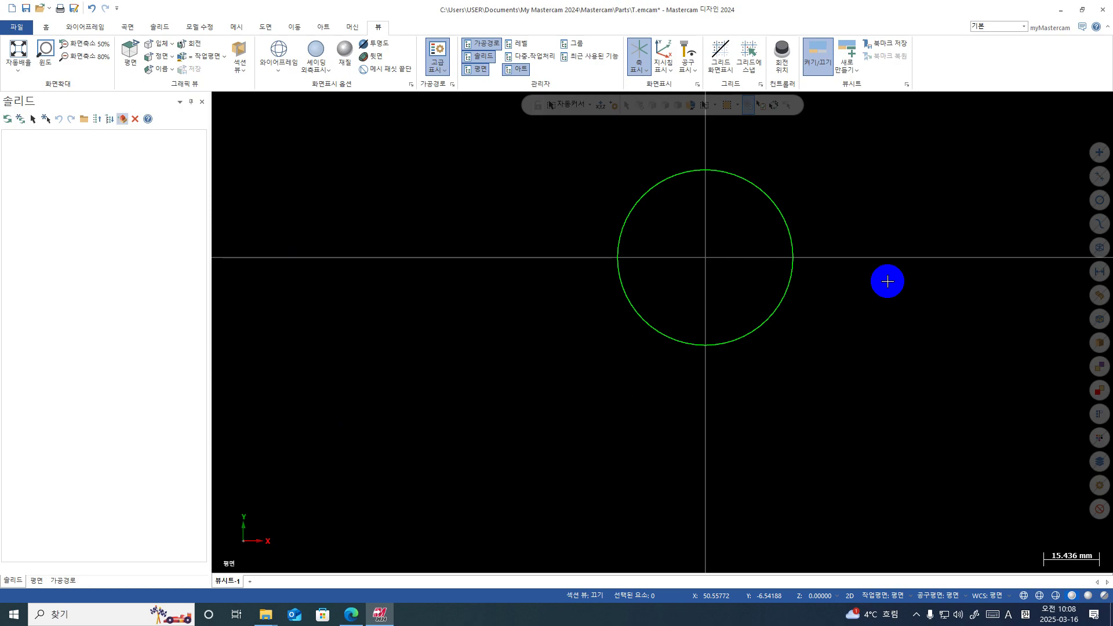
key(alt+Up)
key(alt+Up)
key(alt+Up)
key(alt+Up)
key(alt+Up)
key(alt+Up)
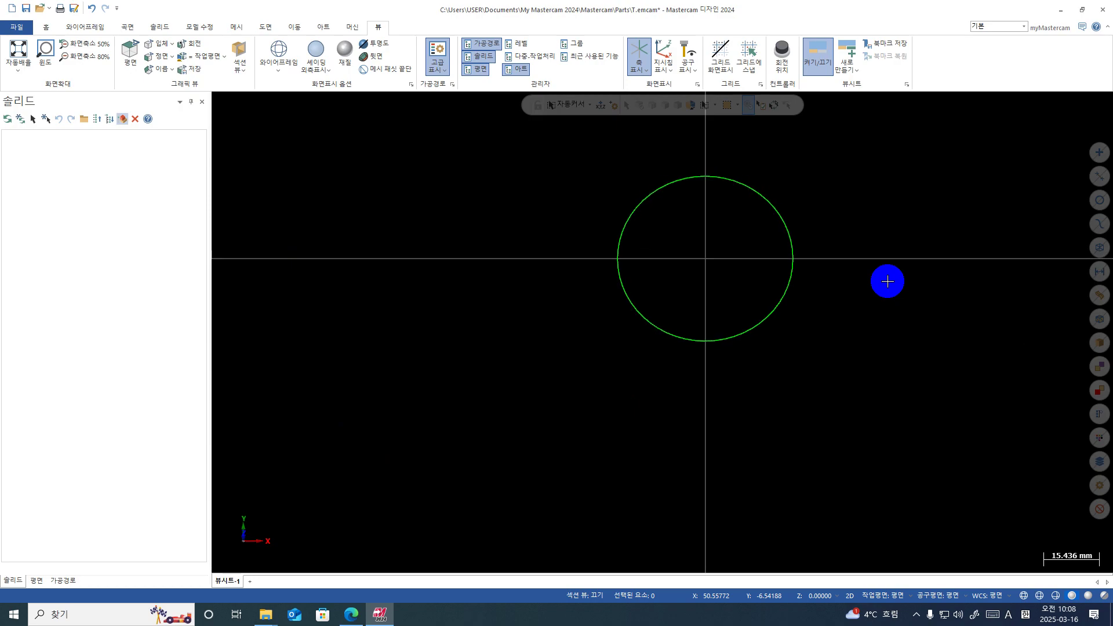
right_click(887, 282)
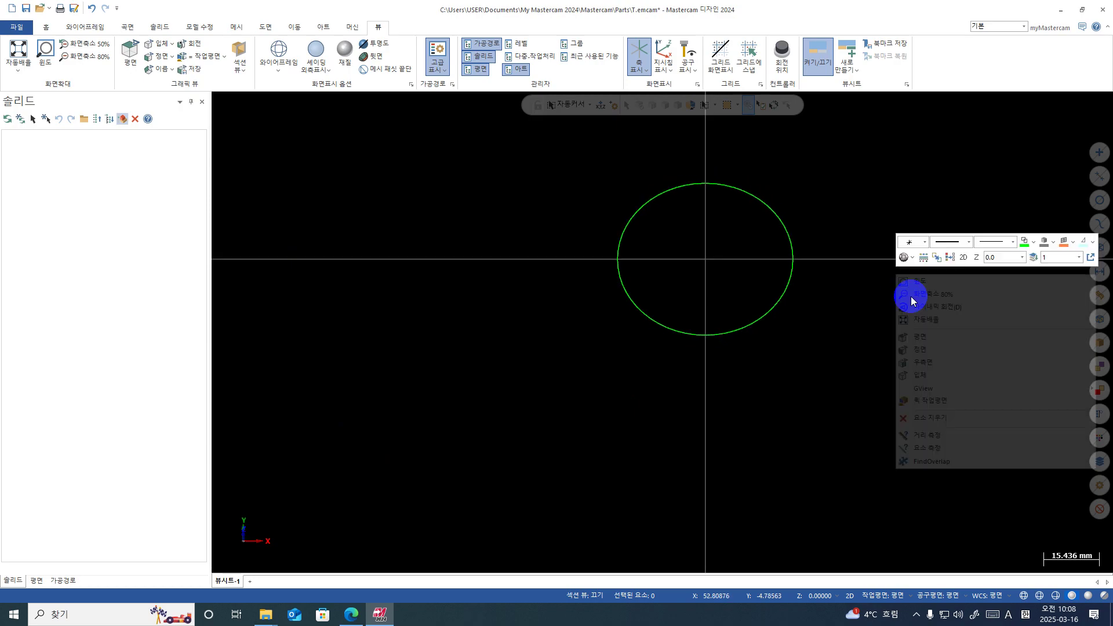
click(930, 331)
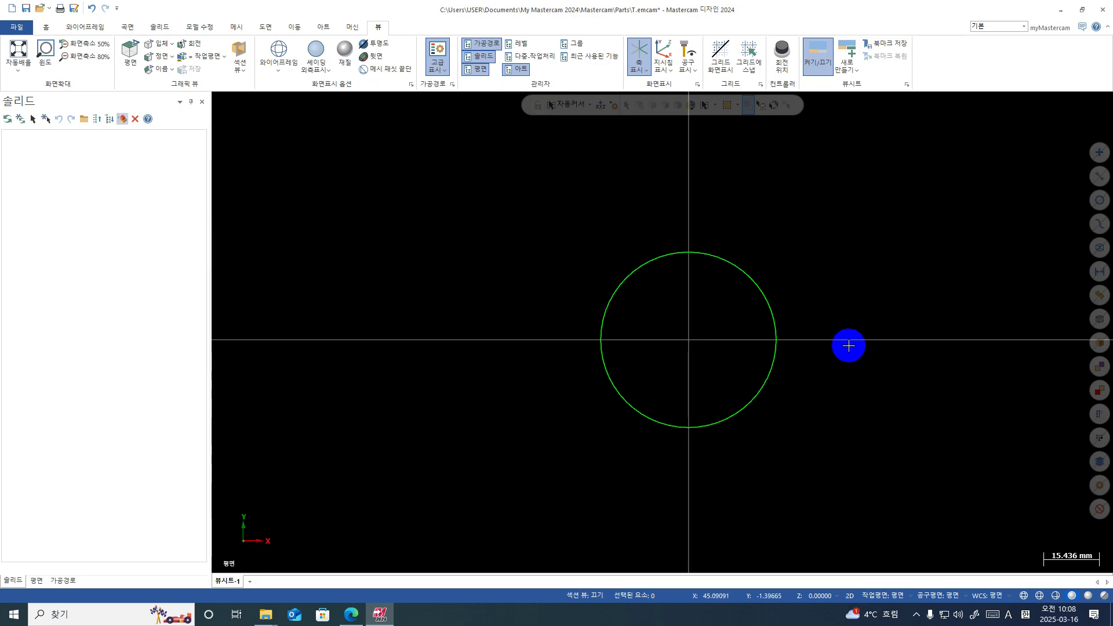
Move the circle within the graphics area and zoom out and back in on it.
middle_drag(846, 345, 963, 351)
scroll(557, 299, down, 2)
scroll(925, 404, up, 3)
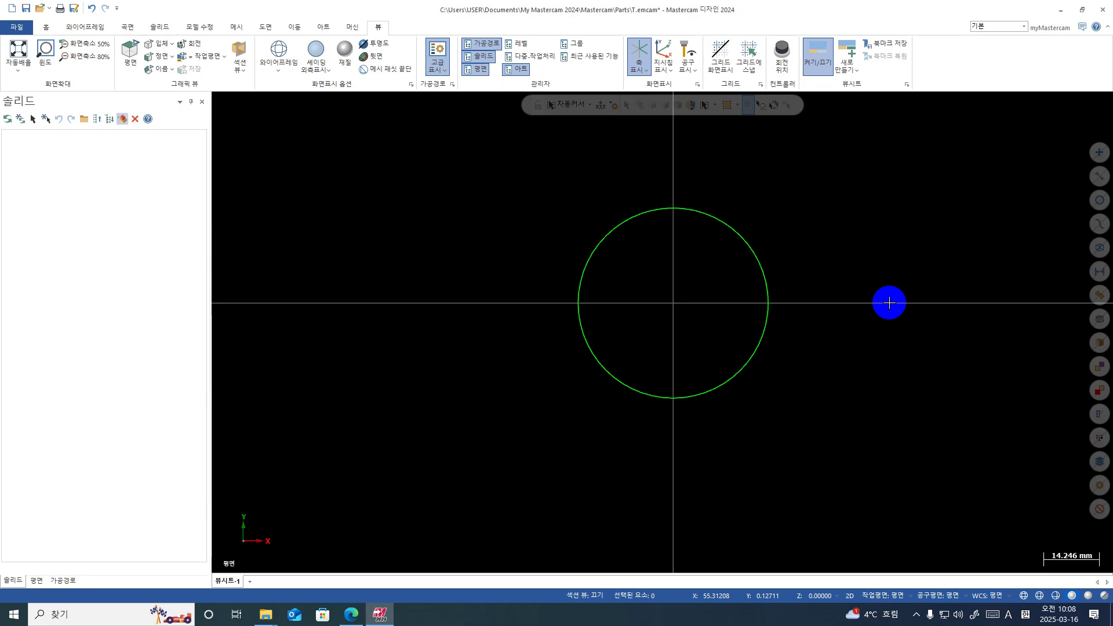
Snap the Mastercam window to half the screen, reduce it to a floating window, and maximize it again.
key(super+Right)
key(super+Right)
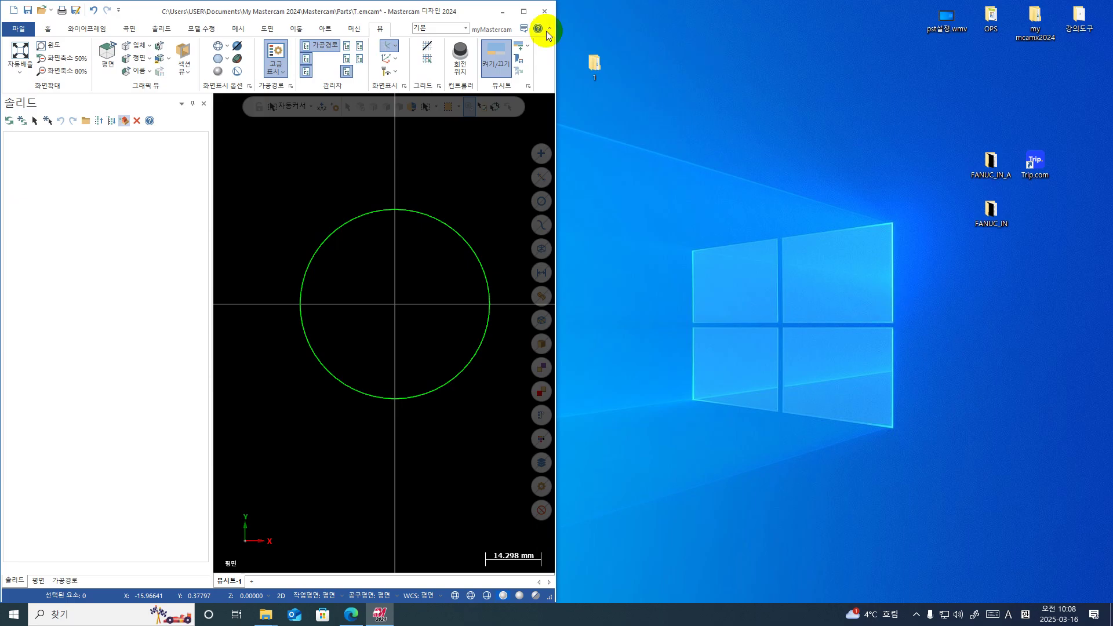
click(526, 10)
key(super+Down)
key(super+Down)
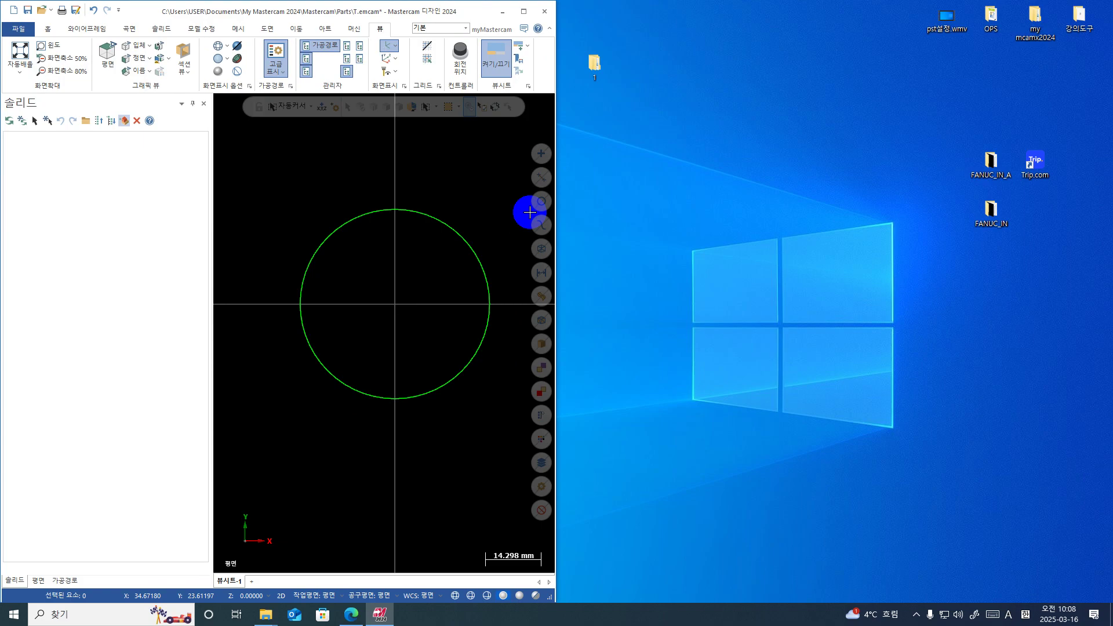
click(797, 165)
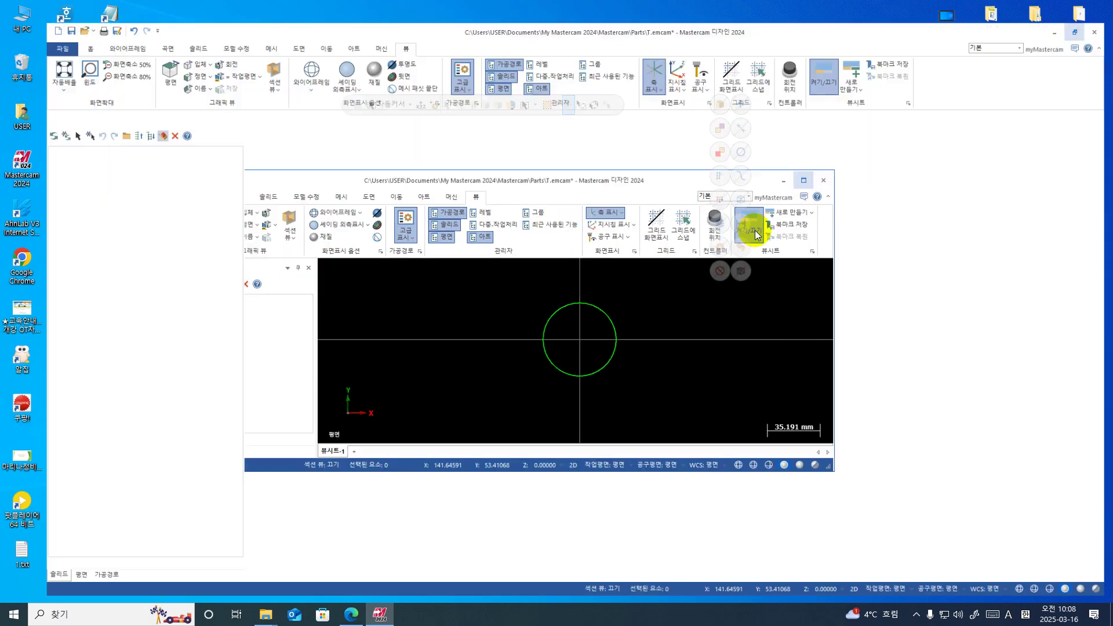
scroll(696, 392, up, 1)
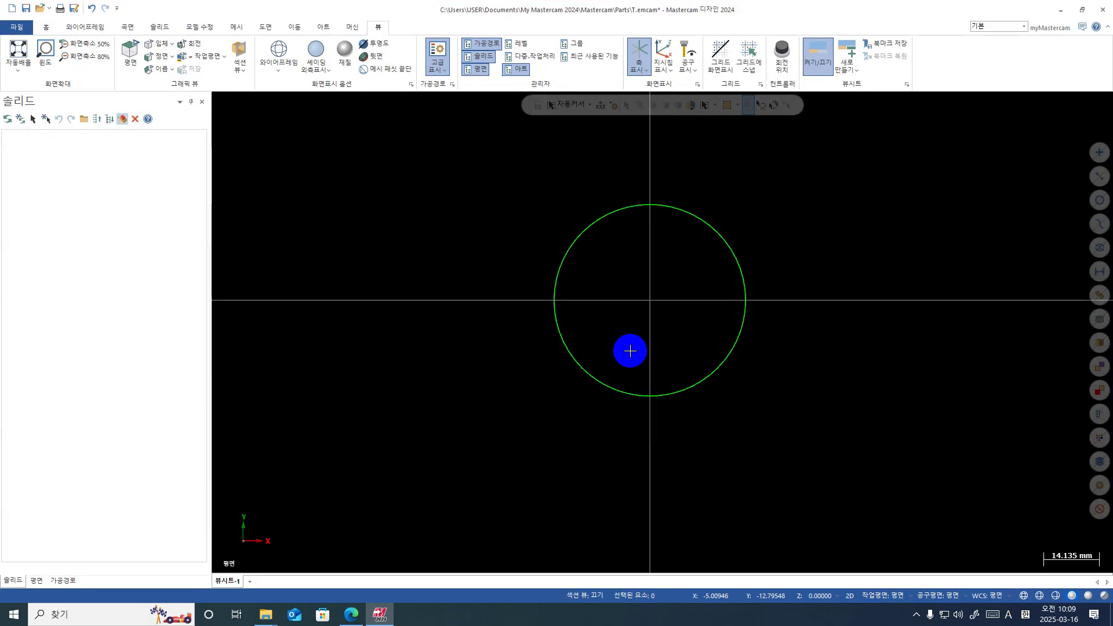
key(super+Right)
key(super+Down)
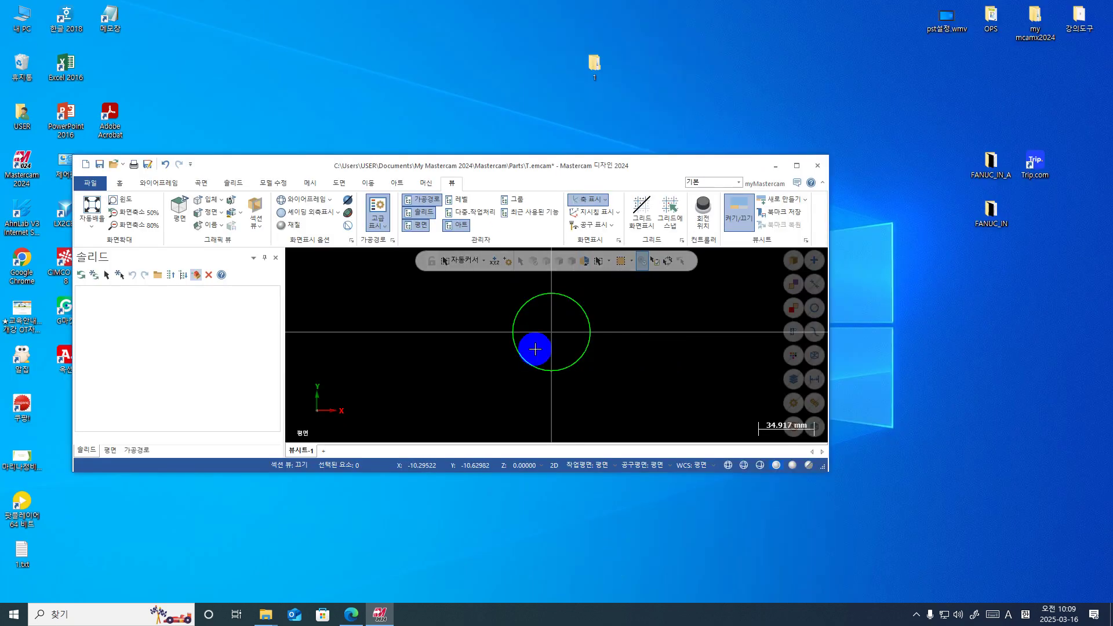
key(super+Up)
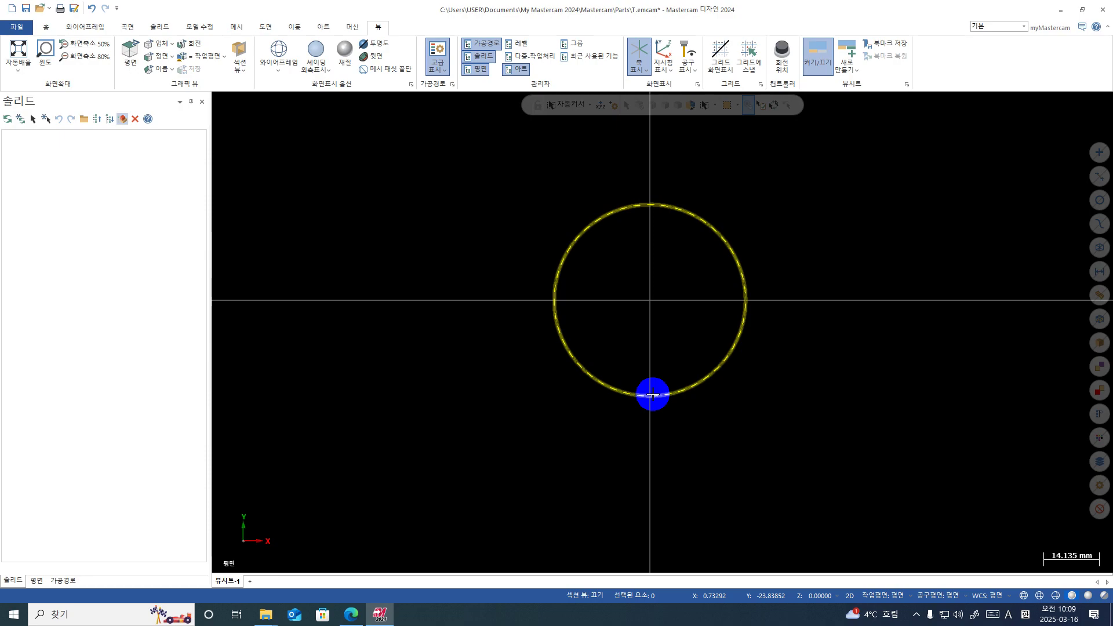
Tilt the circle's view incrementally about the horizontal axis, first one way and partly back.
key(alt+Up)
key(alt+Up)
key(alt+Up)
key(alt+Up)
key(alt+Up)
key(alt+Up)
key(alt+Up)
key(alt+Up)
key(alt+Up)
key(alt+Up)
key(alt+Up)
key(alt+Up)
key(alt+Up)
key(alt+Up)
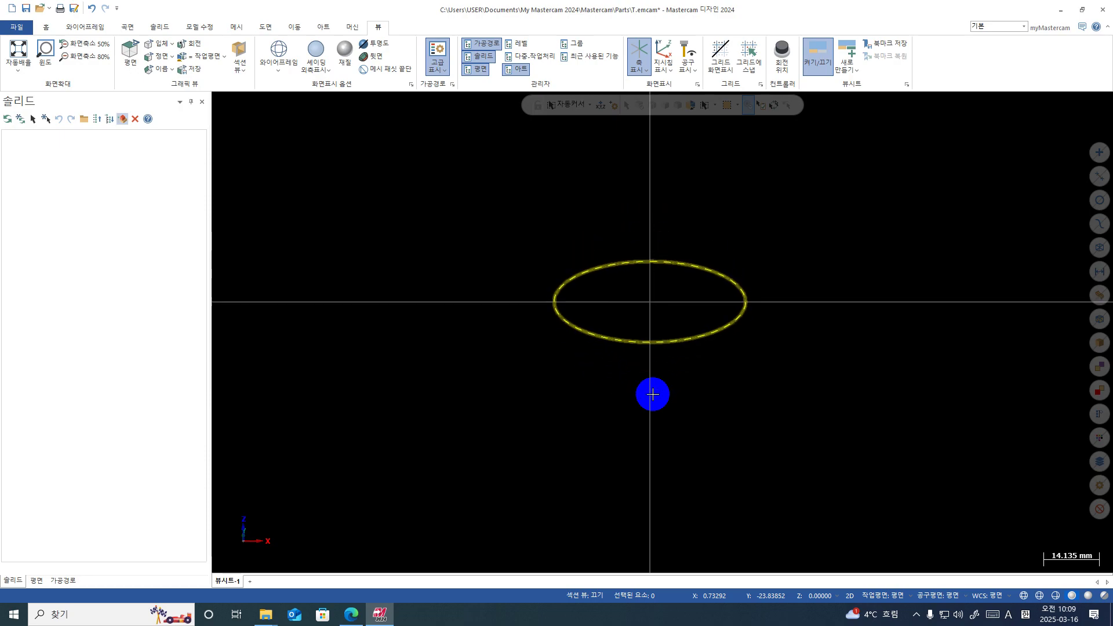
key(alt+Down)
key(alt+Down)
key(alt+Down)
key(alt+Down)
key(alt+Down)
Turn the tilted circle sideways in small increments and restore the Top view.
key(alt+Left)
key(alt+Left)
key(alt+Left)
key(alt+Left)
key(alt+Left)
key(alt+Left)
key(alt+Left)
key(alt+Left)
key(alt+Left)
key(alt+Left)
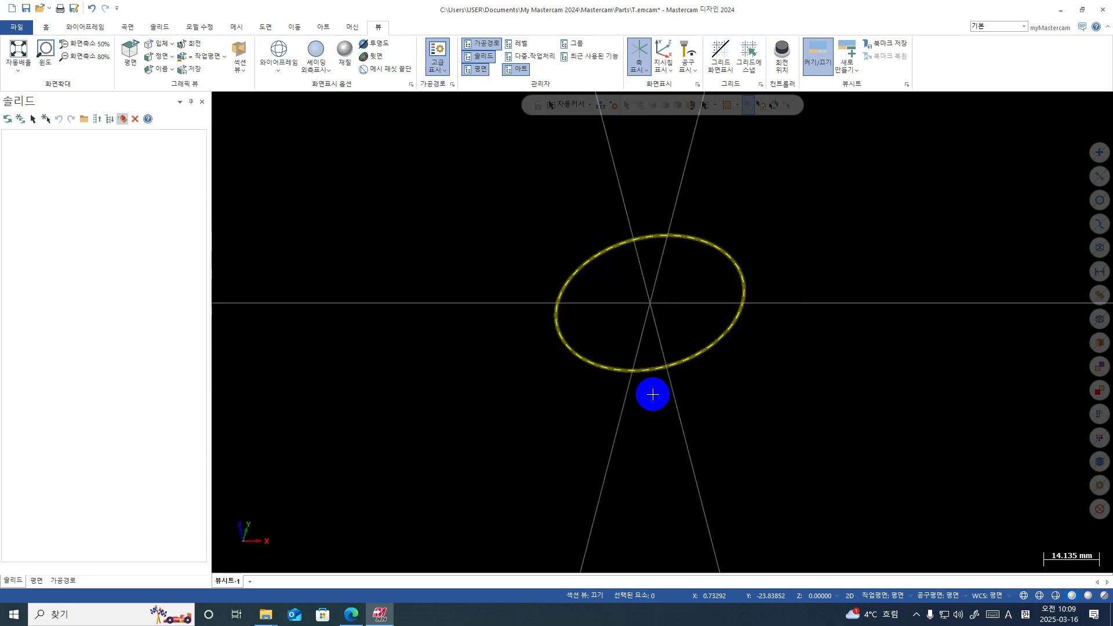
key(alt+Left)
key(alt+Left)
key(alt+Left)
key(alt+Left)
key(alt+Left)
key(alt+Left)
key(alt+Left)
key(alt+Left)
key(alt+Left)
key(alt+Left)
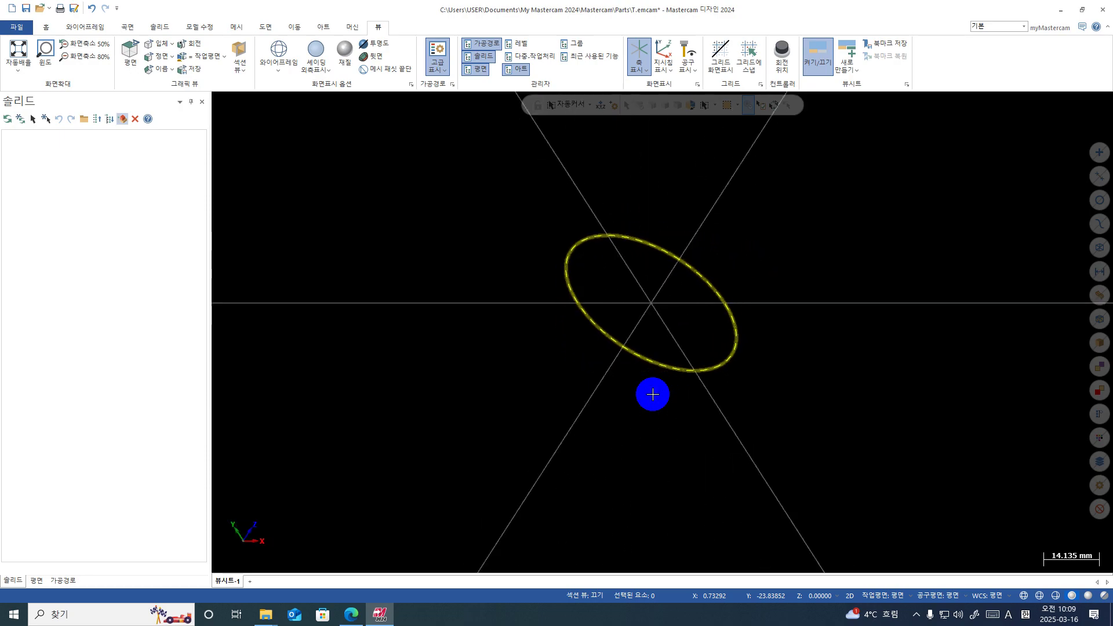
key(alt+Left)
key(alt+Left)
key(alt+Left)
key(alt+Left)
key(alt+Left)
key(alt+Left)
key(alt+Left)
key(alt+Left)
key(alt+Left)
key(alt+Left)
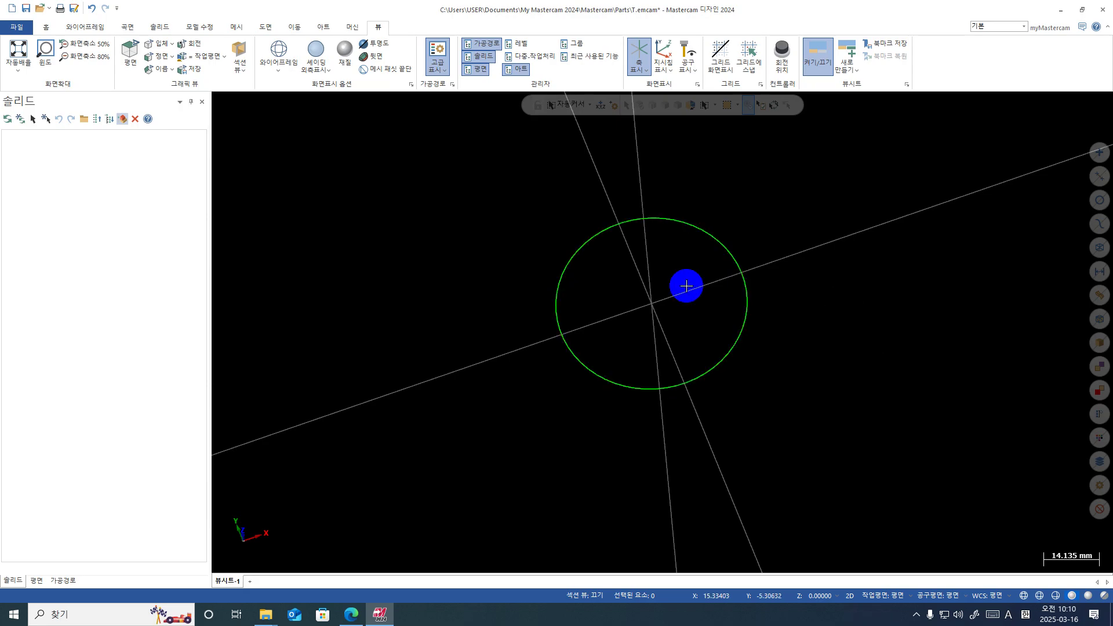
right_click(780, 233)
click(835, 293)
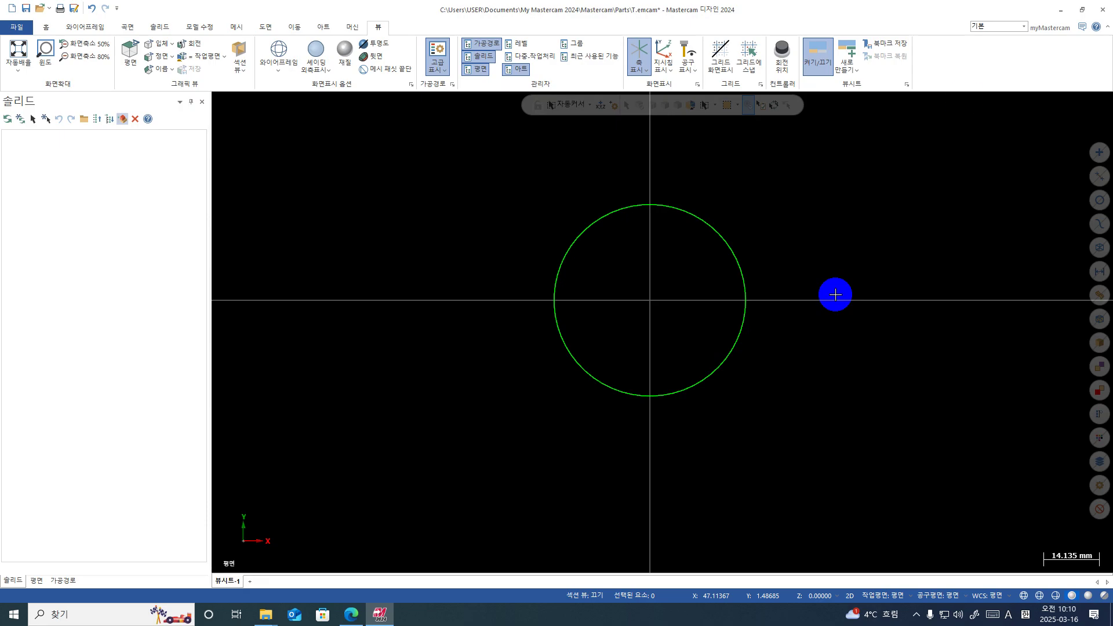
Delete the circle from the drawing.
scroll(586, 377, down, 1)
scroll(427, 393, up, 1)
scroll(443, 380, down, 2)
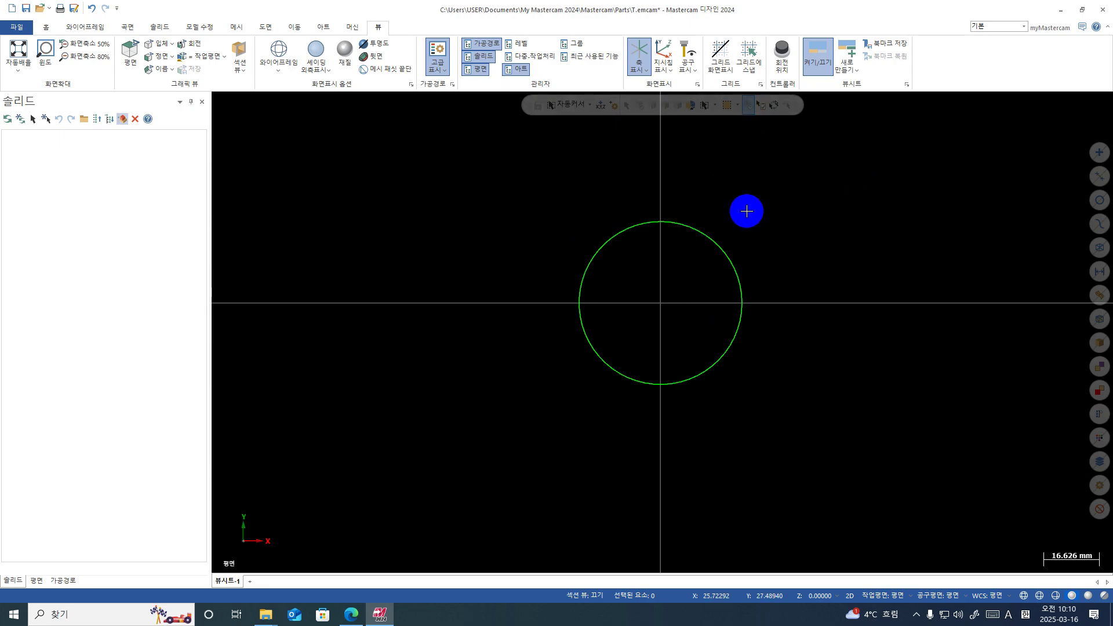
click(718, 250)
key(Delete)
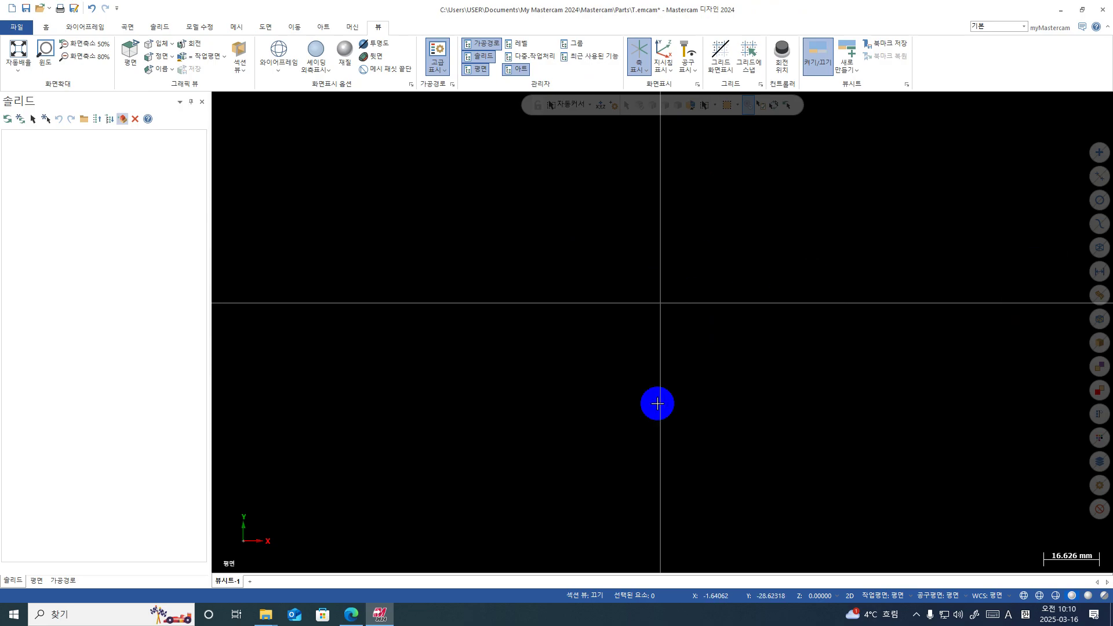
key(alt+Tab)
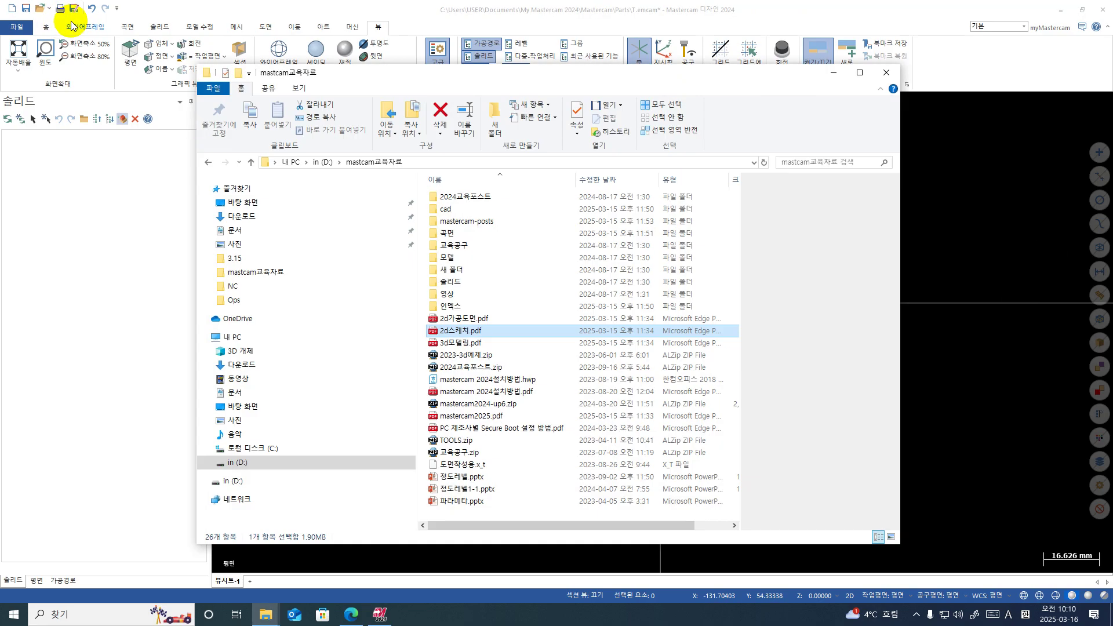
key(ctrl+super+q)
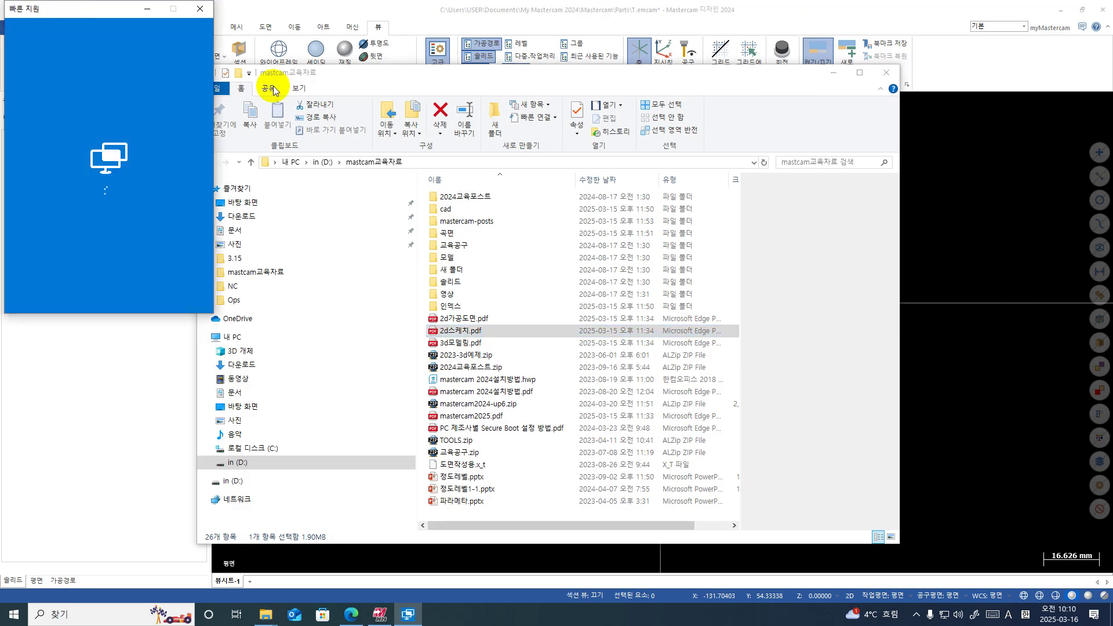
click(835, 74)
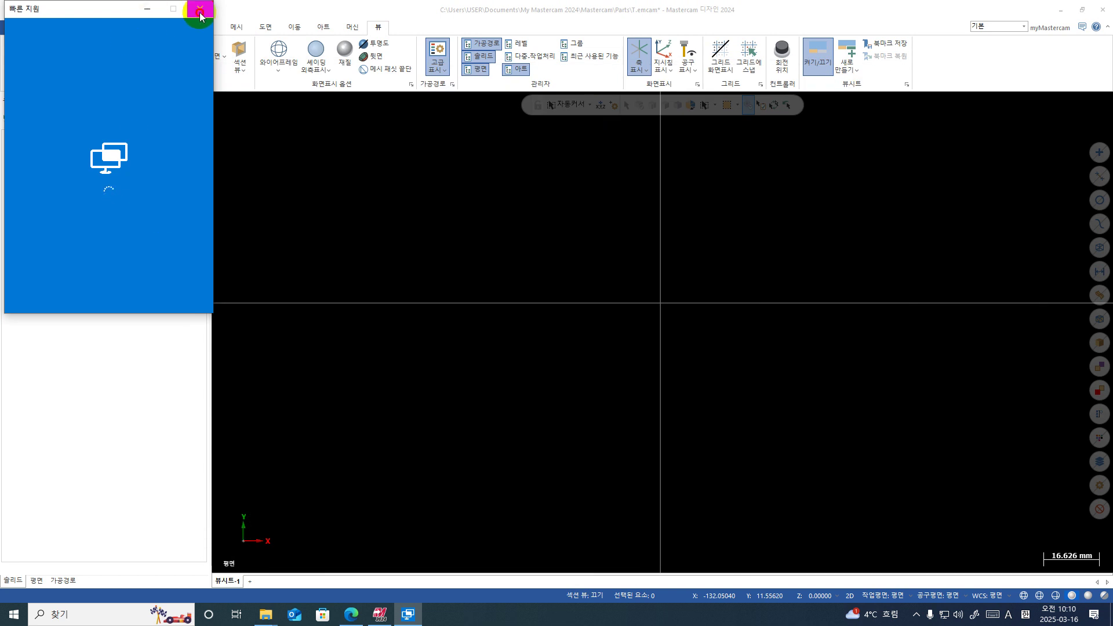
click(200, 9)
key(ctrl+super+q)
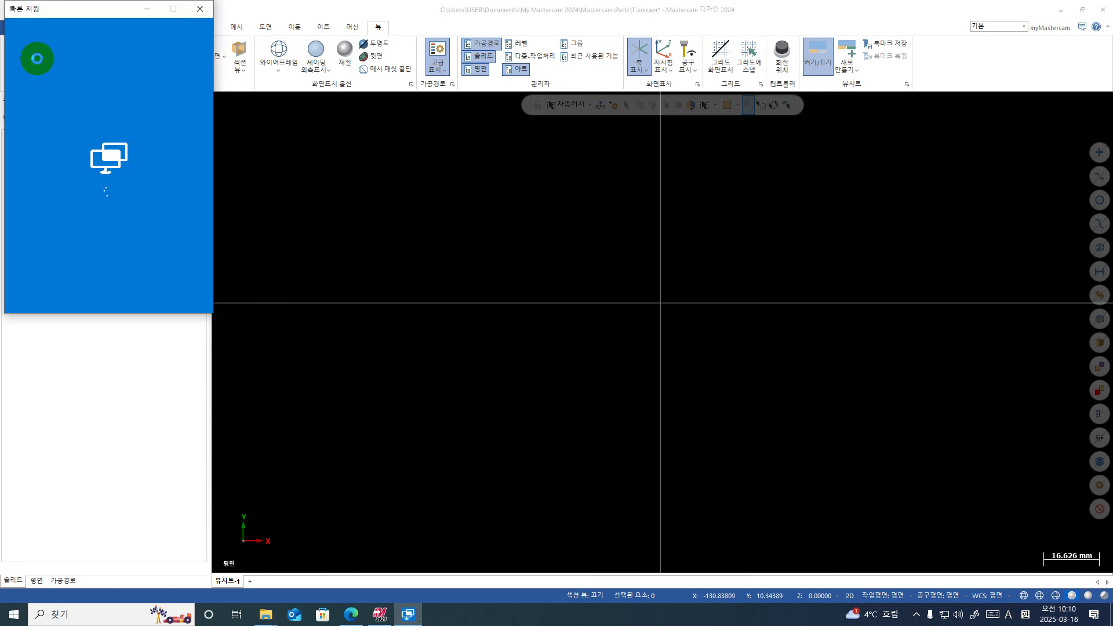
click(200, 9)
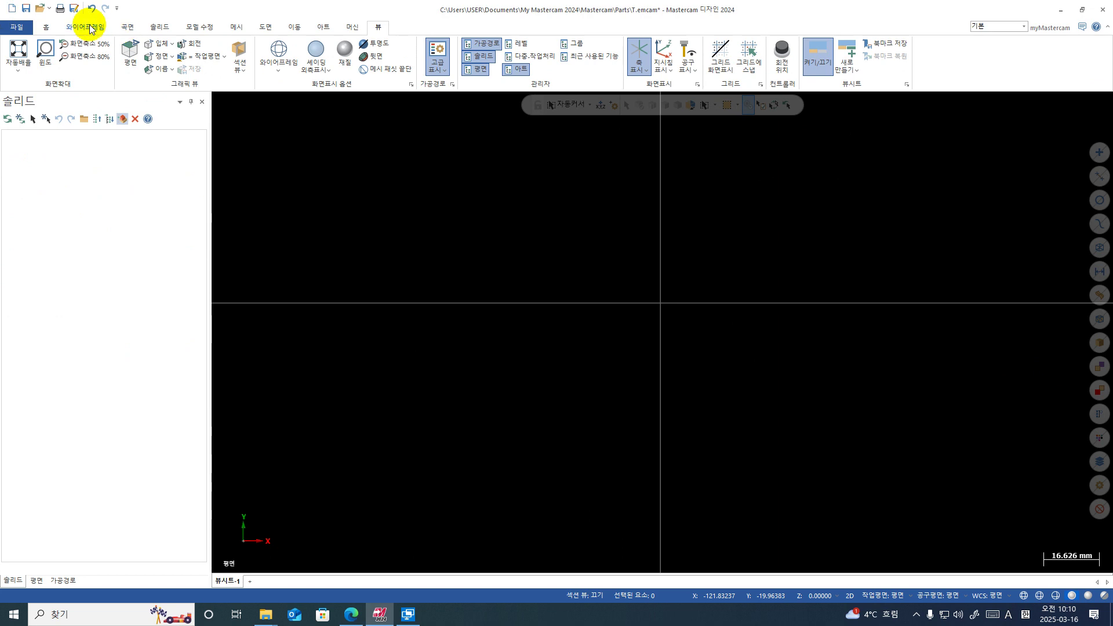
Draw two slightly sloping freehand lines above and below the X axis and a steep line crossing both, using Line Endpoints.
click(85, 27)
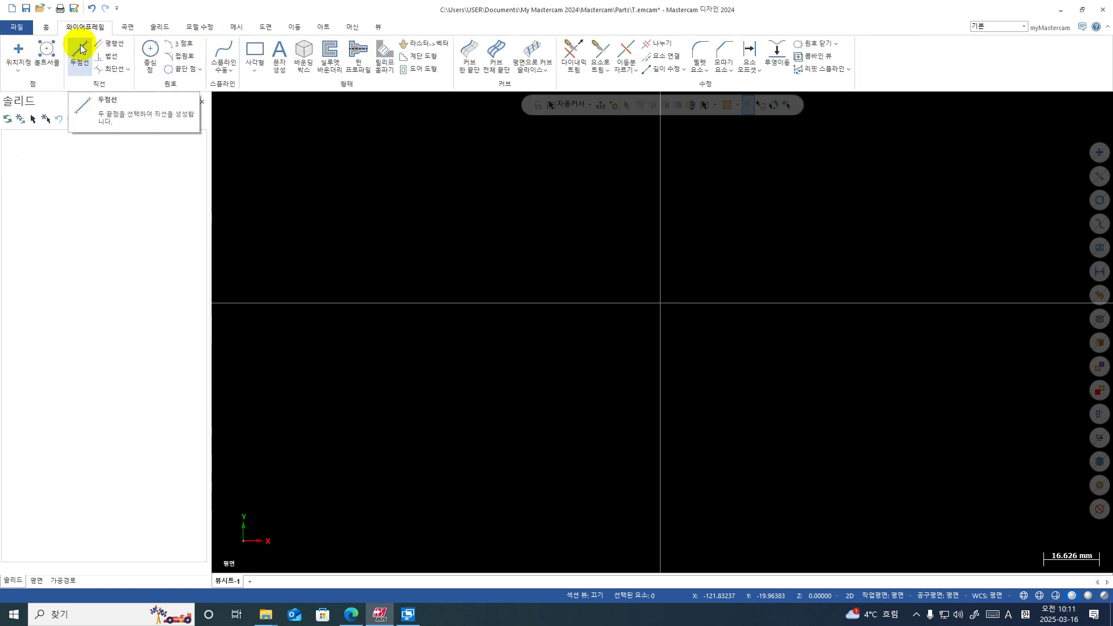
click(80, 49)
click(502, 224)
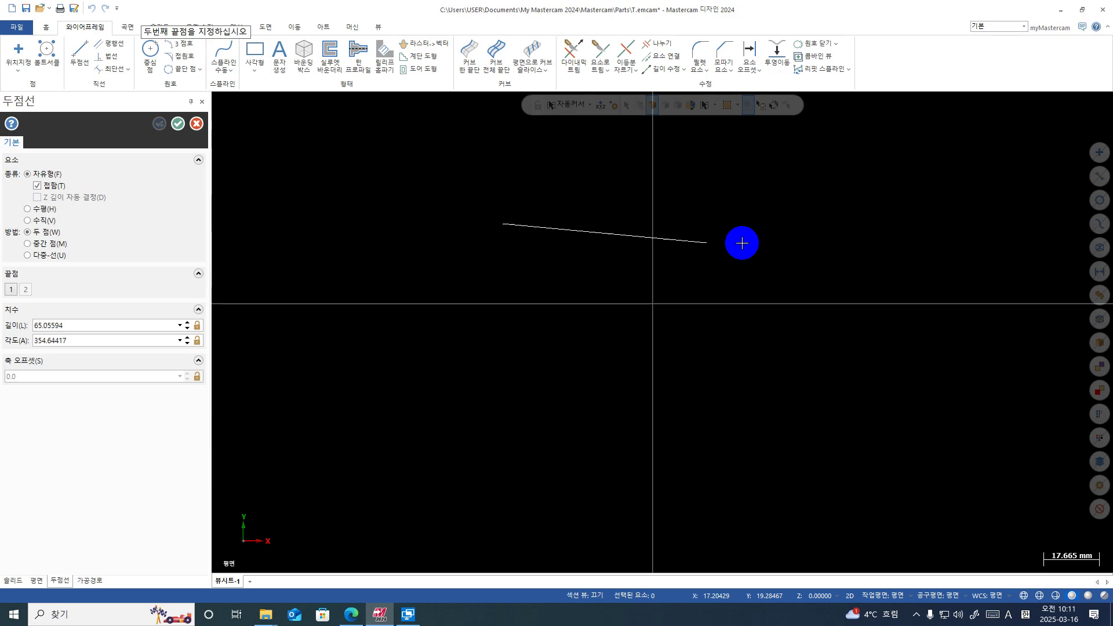
click(773, 246)
click(469, 375)
click(815, 412)
click(752, 184)
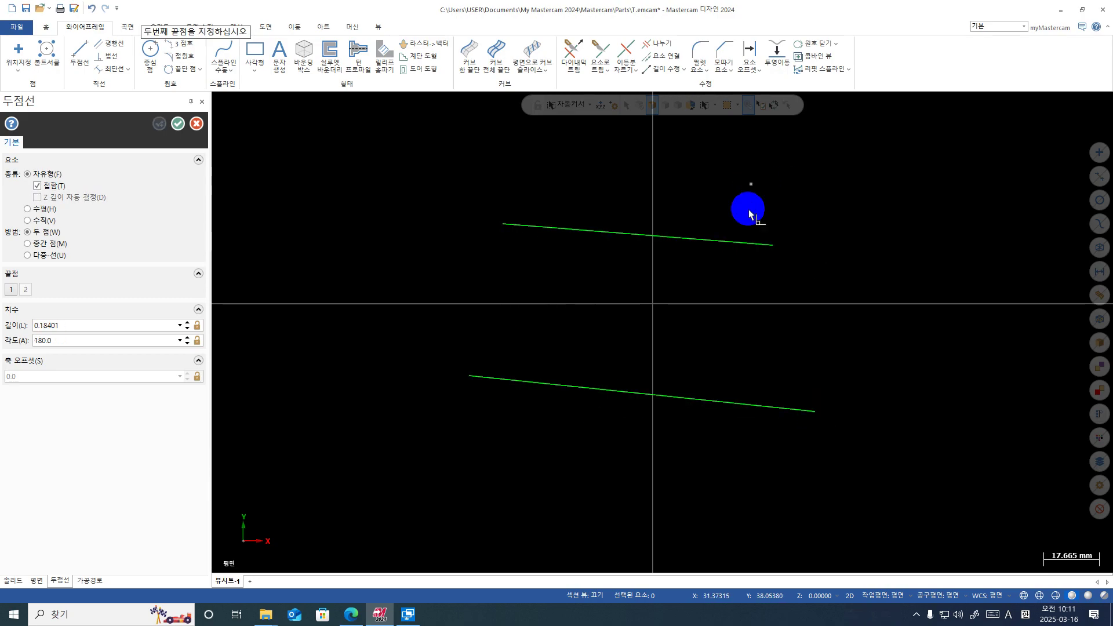
click(712, 511)
Draw a separate steep line at the far right of the drawing and a long near-horizontal line above the existing ones.
click(1004, 237)
click(991, 452)
click(940, 172)
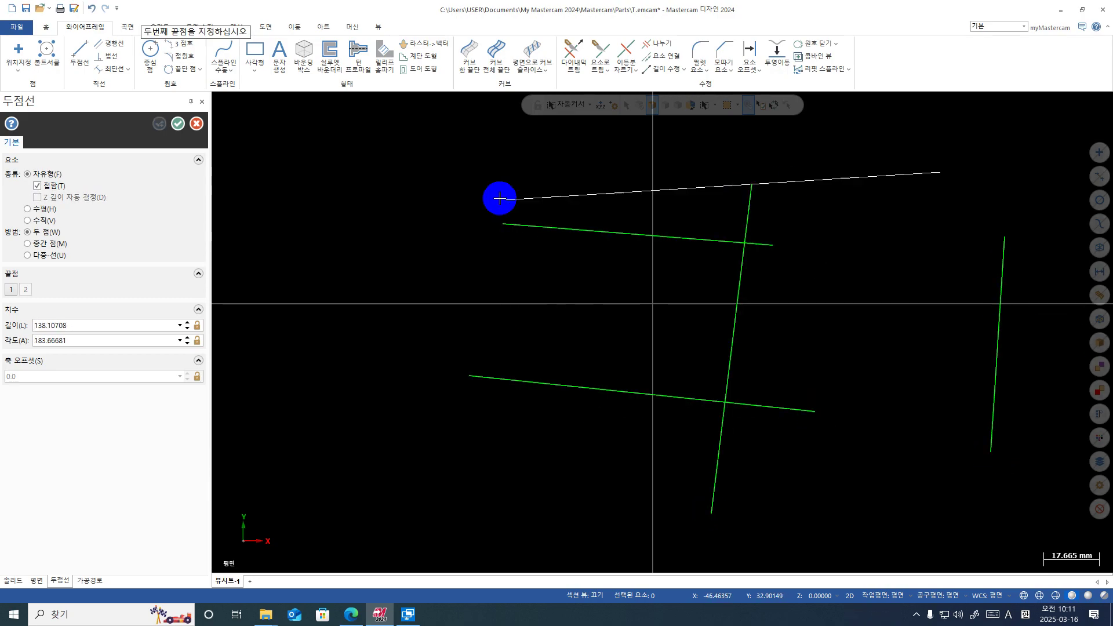
click(492, 190)
Draw two crossing diagonal lines at the left of the drawing and a near-horizontal line about 157 mm long above all the others.
click(317, 179)
click(402, 463)
click(477, 161)
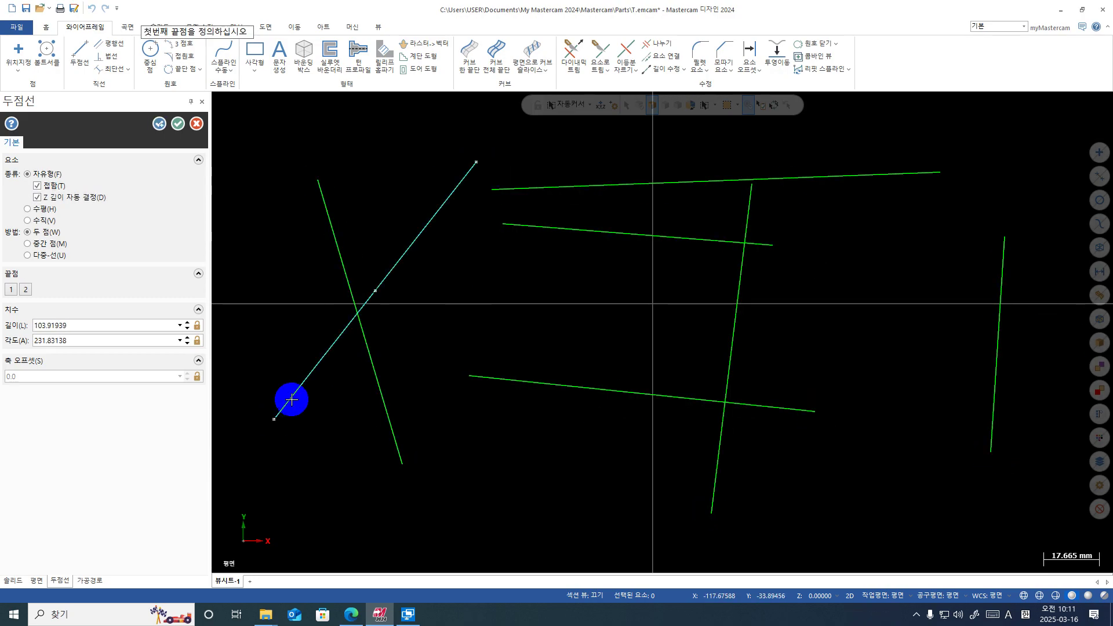
click(274, 419)
click(887, 130)
click(393, 113)
scroll(429, 266, down, 1)
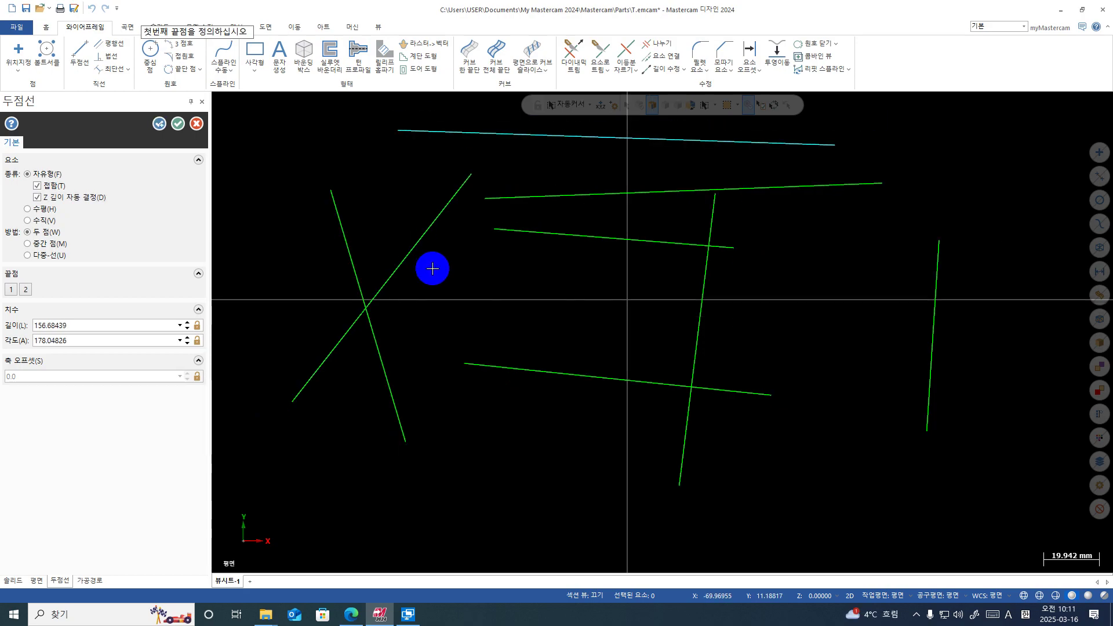
Draw a near-horizontal line about 176 mm long below all the others and a downward-sloping diagonal at the upper right of the drawing.
scroll(579, 313, down, 1)
scroll(637, 337, down, 1)
click(756, 494)
click(489, 483)
click(770, 195)
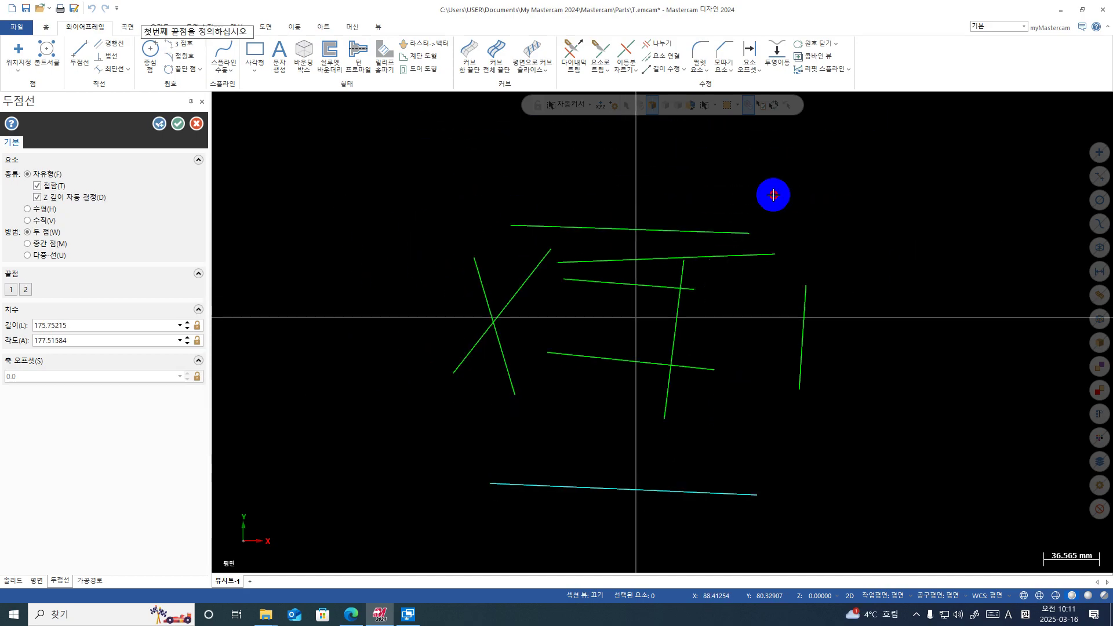
click(894, 300)
key(Escape)
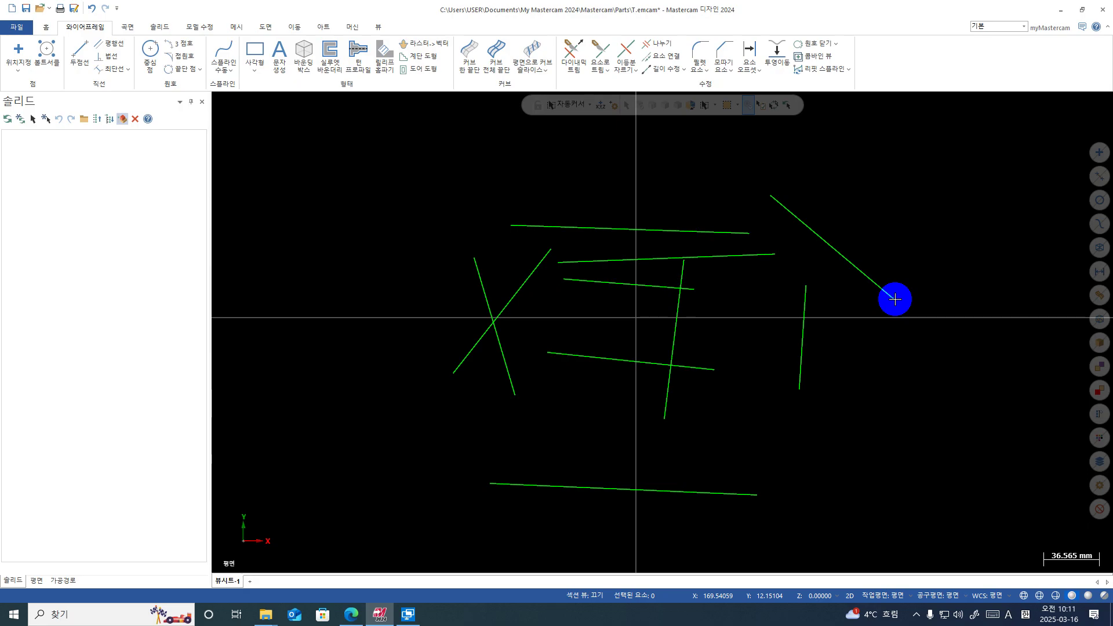
Zoom far out from the drawing and magnify the group of lines with a zoom window.
scroll(693, 492, up, 4)
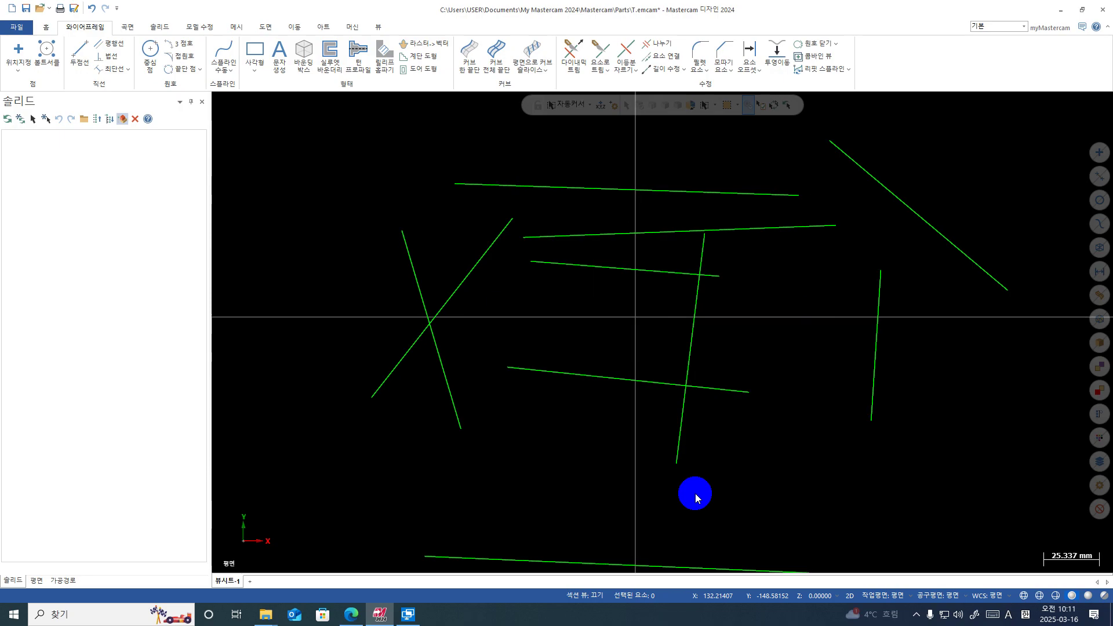
scroll(696, 400, down, 15)
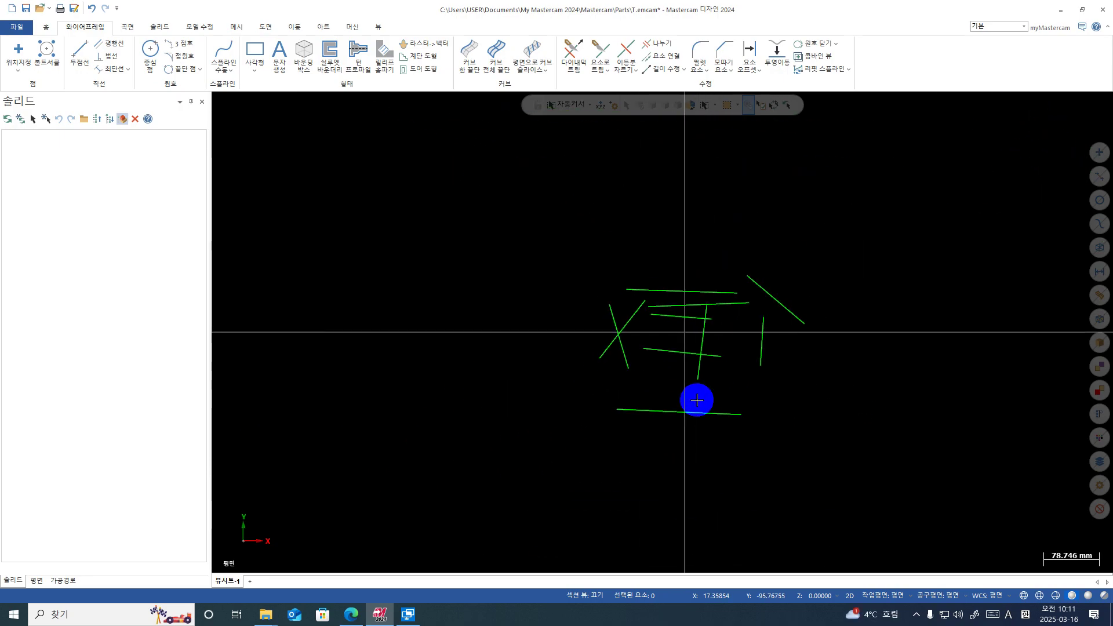
scroll(685, 342, down, 6)
key(F1)
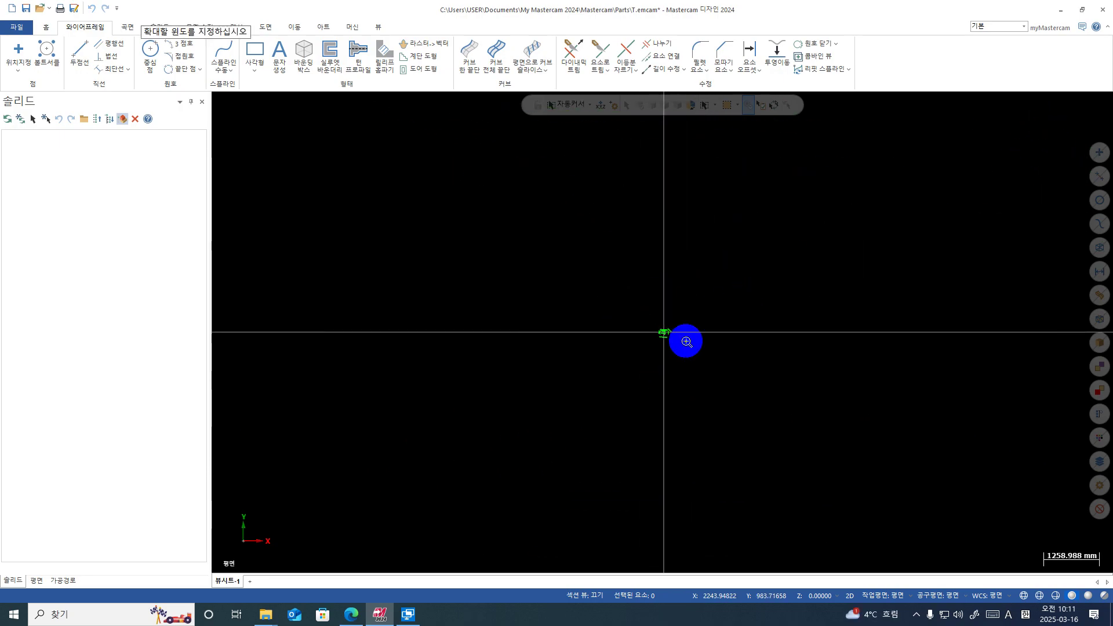
click(686, 343)
click(710, 296)
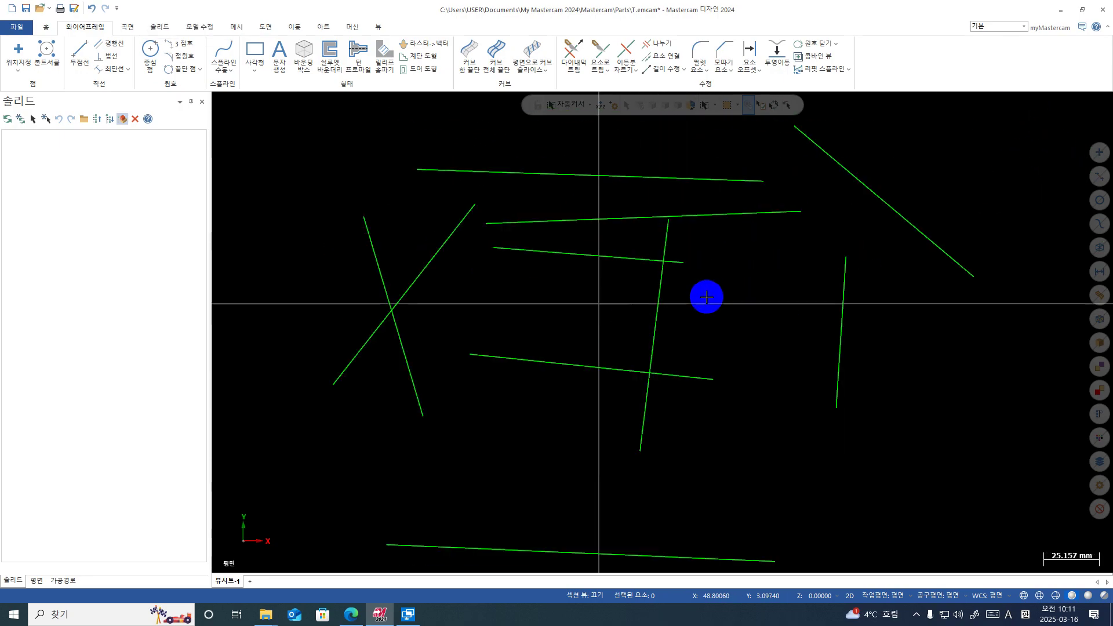
scroll(542, 264, down, 3)
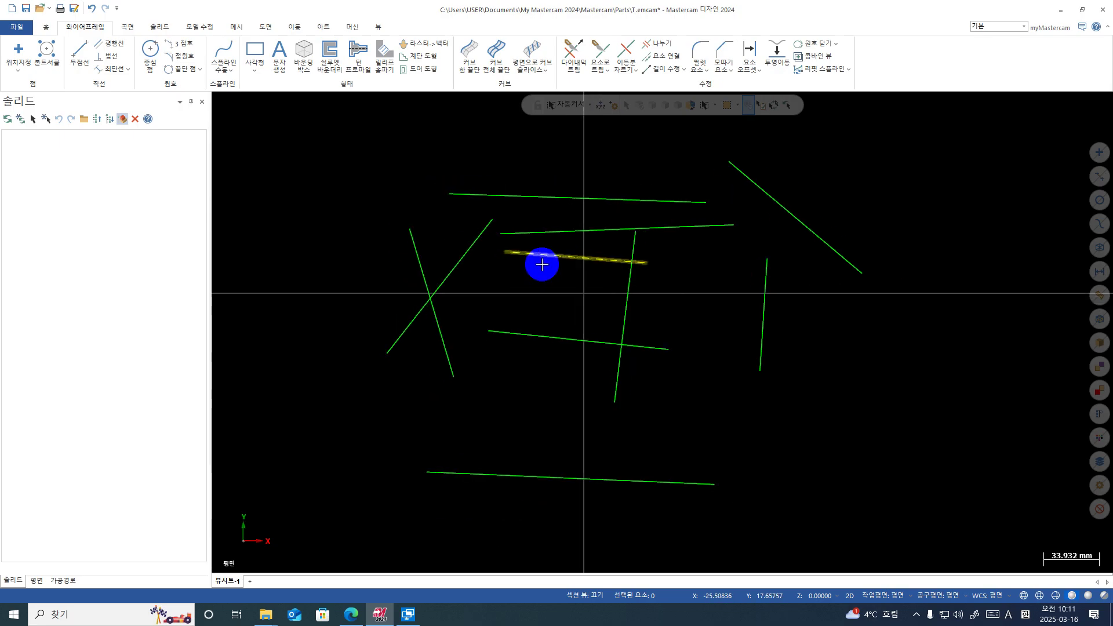
scroll(541, 310, down, 2)
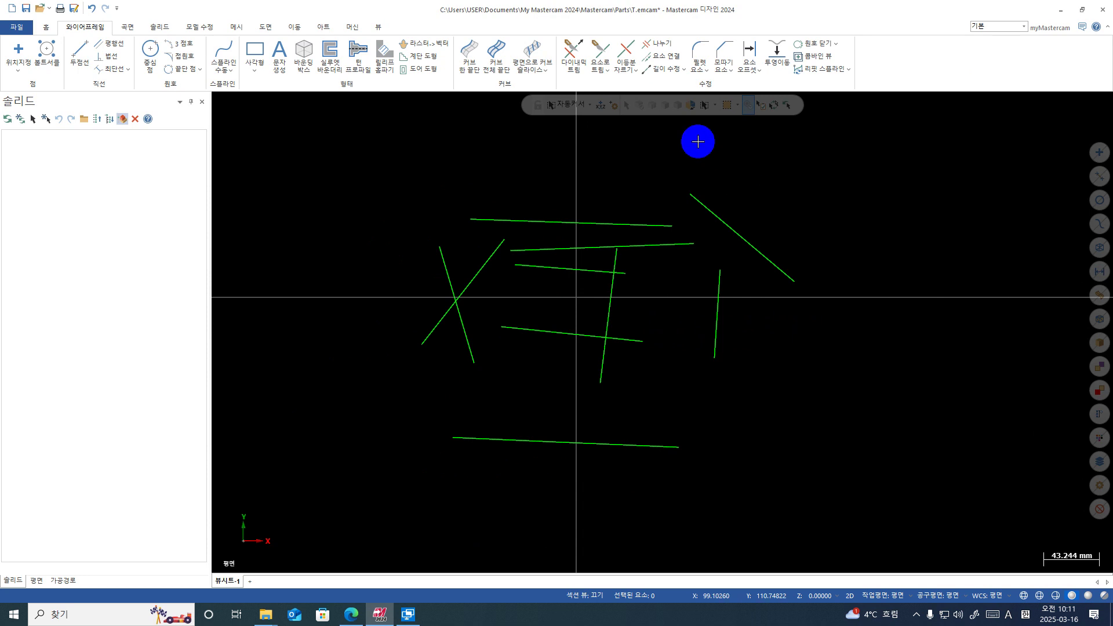
click(736, 108)
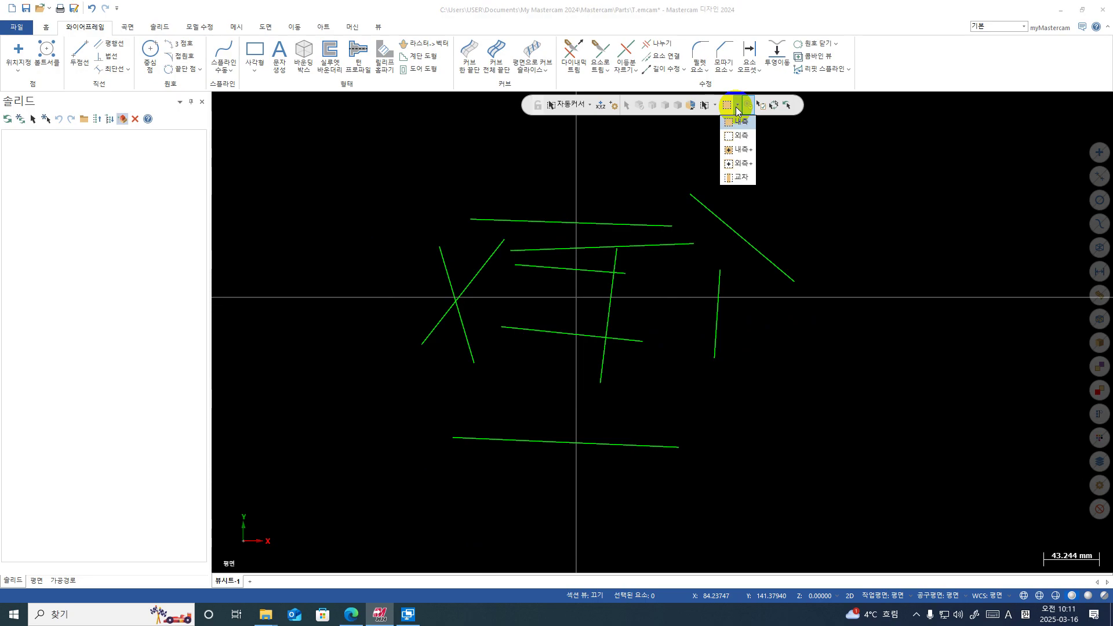
click(736, 108)
click(714, 108)
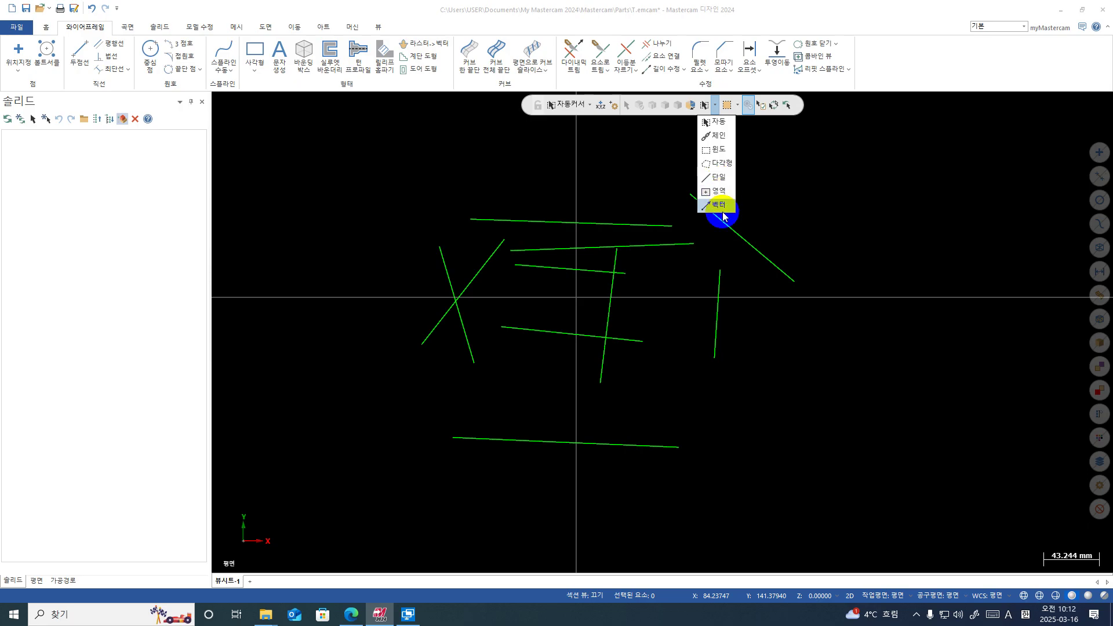
click(713, 110)
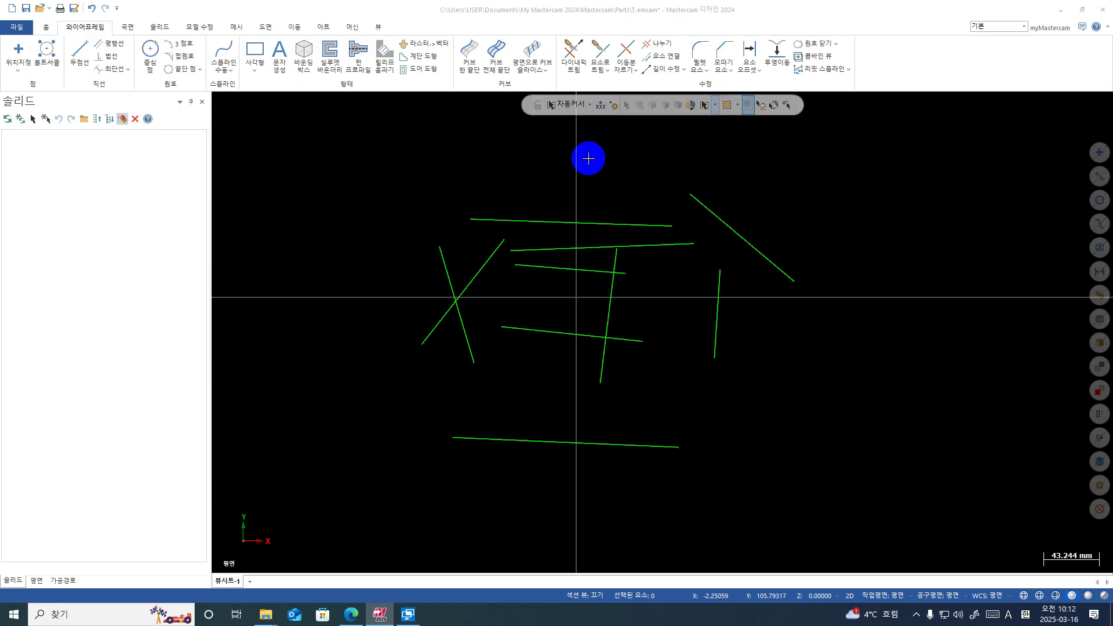
Set window selection to 내측 (In) and select the steep line and the diagonal at the far right by enclosing them in a window.
click(736, 106)
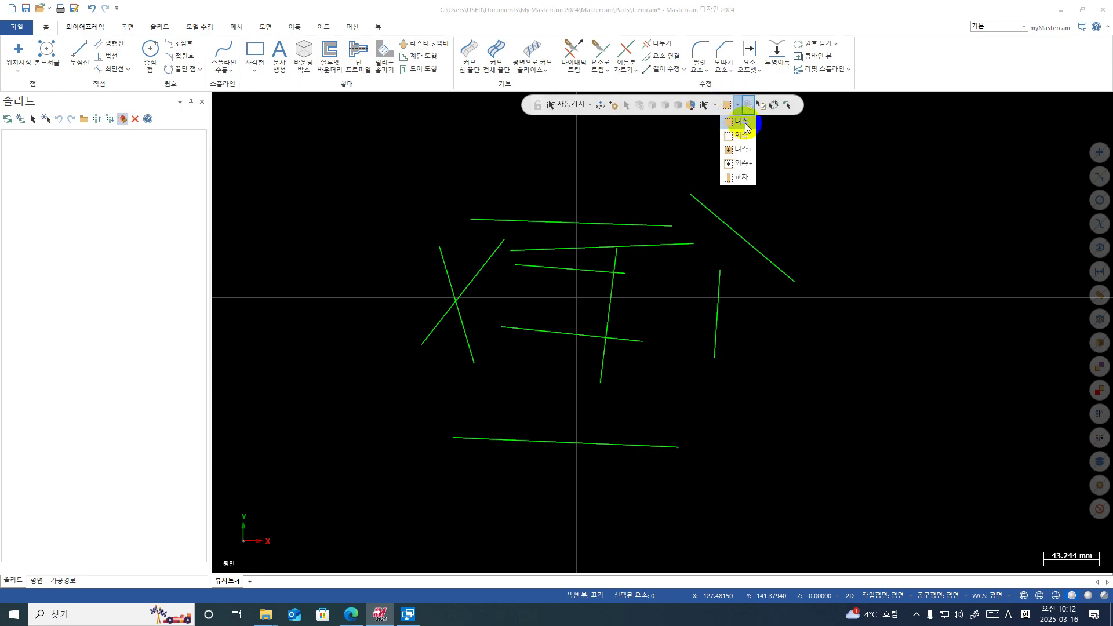
click(742, 121)
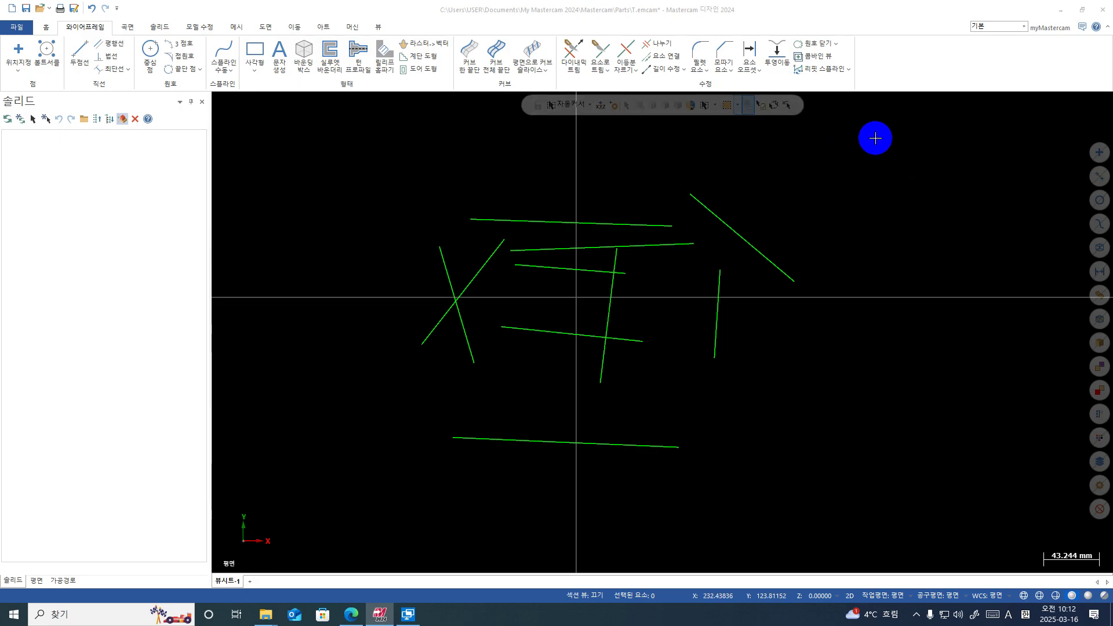
drag(877, 150, 637, 386)
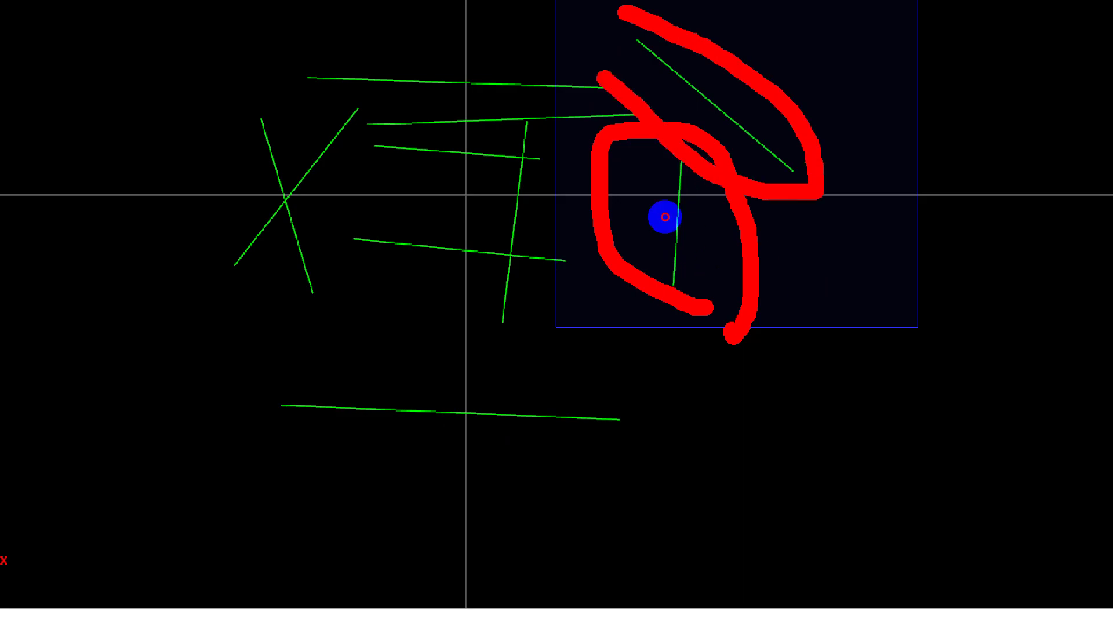
drag(699, 203, 554, 360)
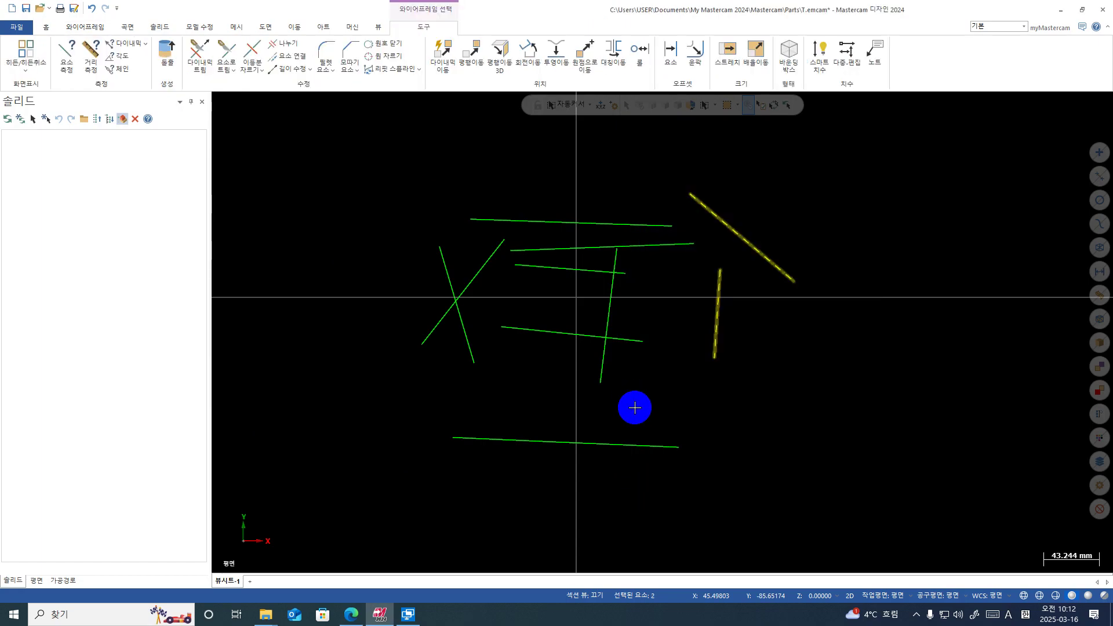
Add the central steep line and the three near-horizontal lines around it using larger selection windows, and clear the selection.
drag(827, 162, 581, 398)
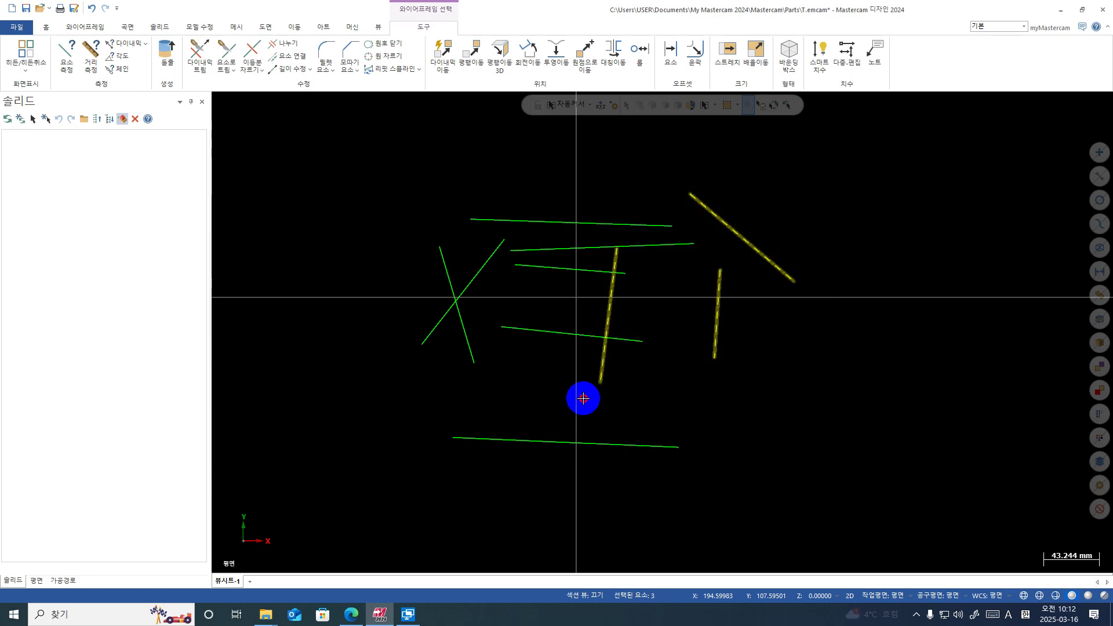
drag(877, 146, 489, 397)
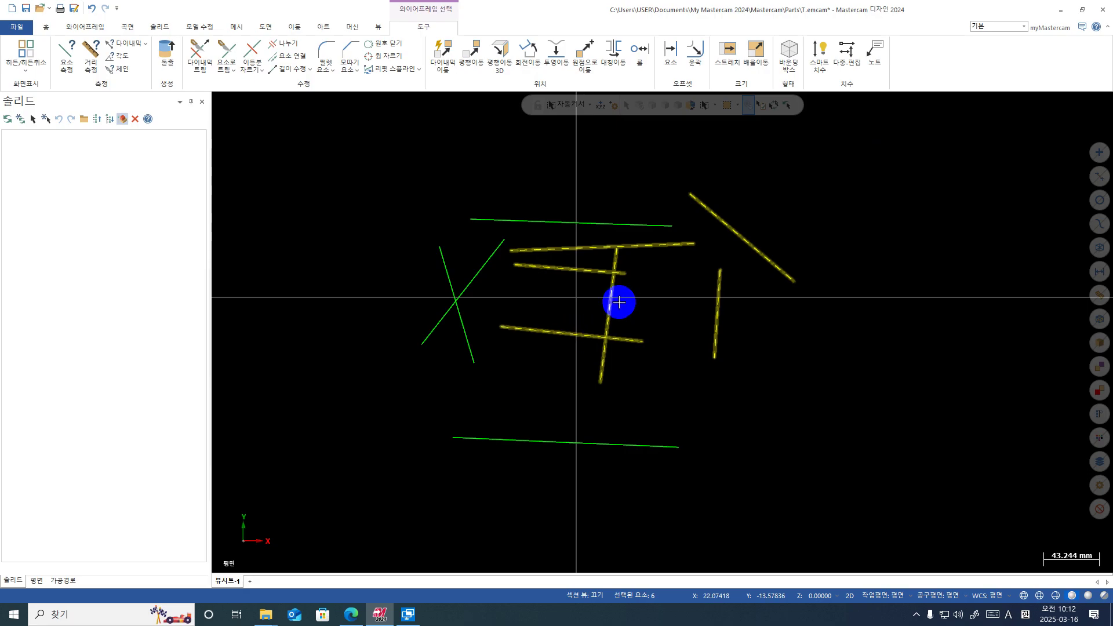
key(Escape)
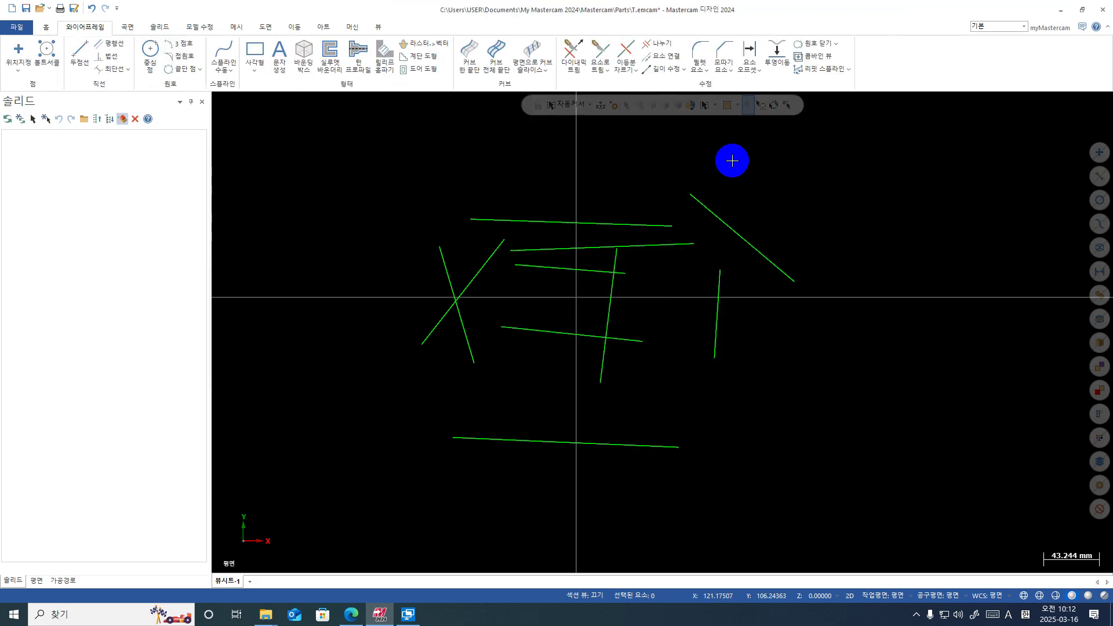
Set window selection to 외측 (Out) and select the lines lying entirely outside a window around the central lines.
click(737, 105)
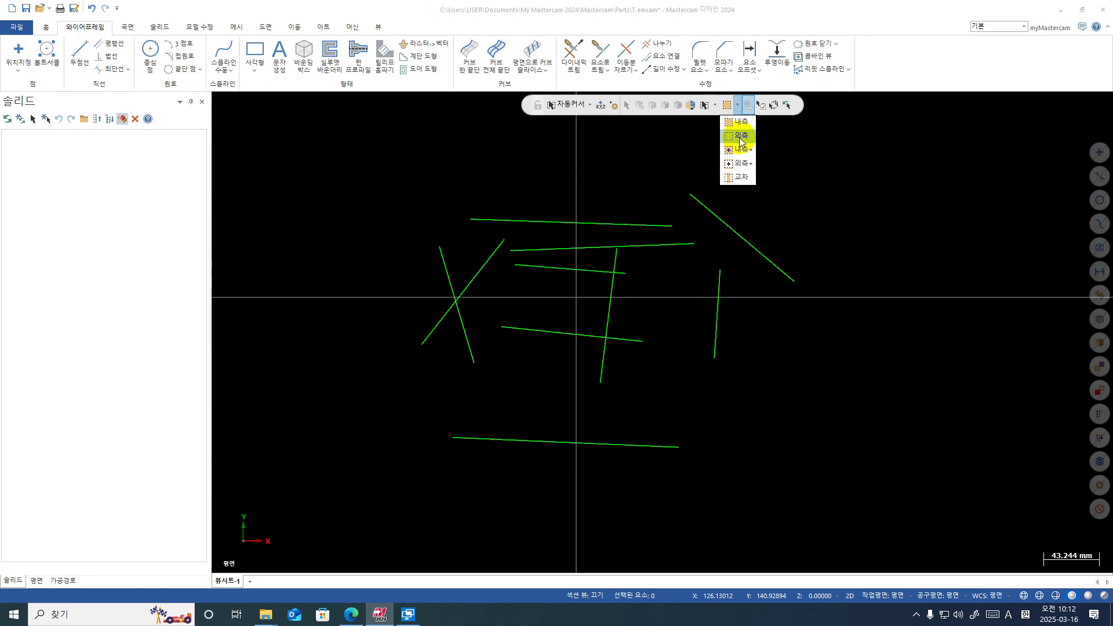
click(739, 136)
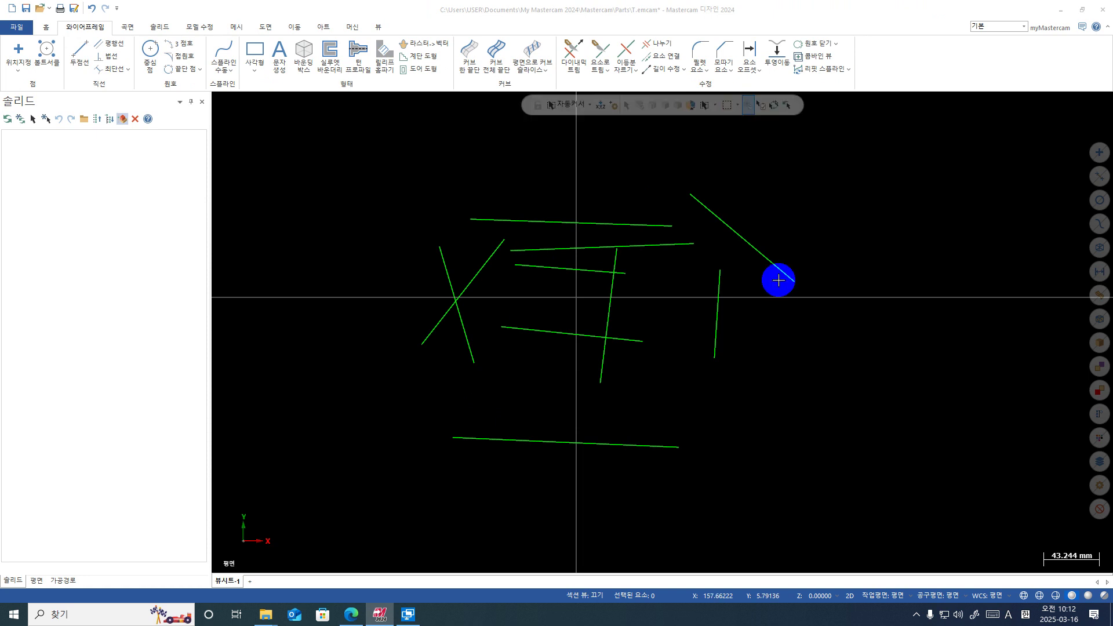
drag(782, 213, 493, 397)
key(ctrl+1)
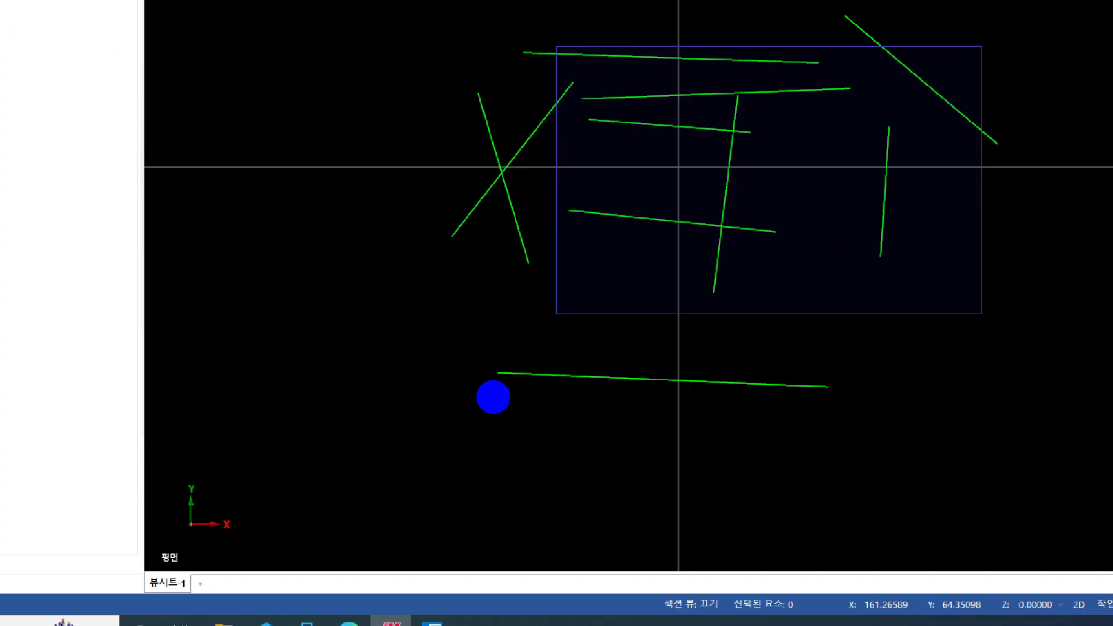
click(522, 350)
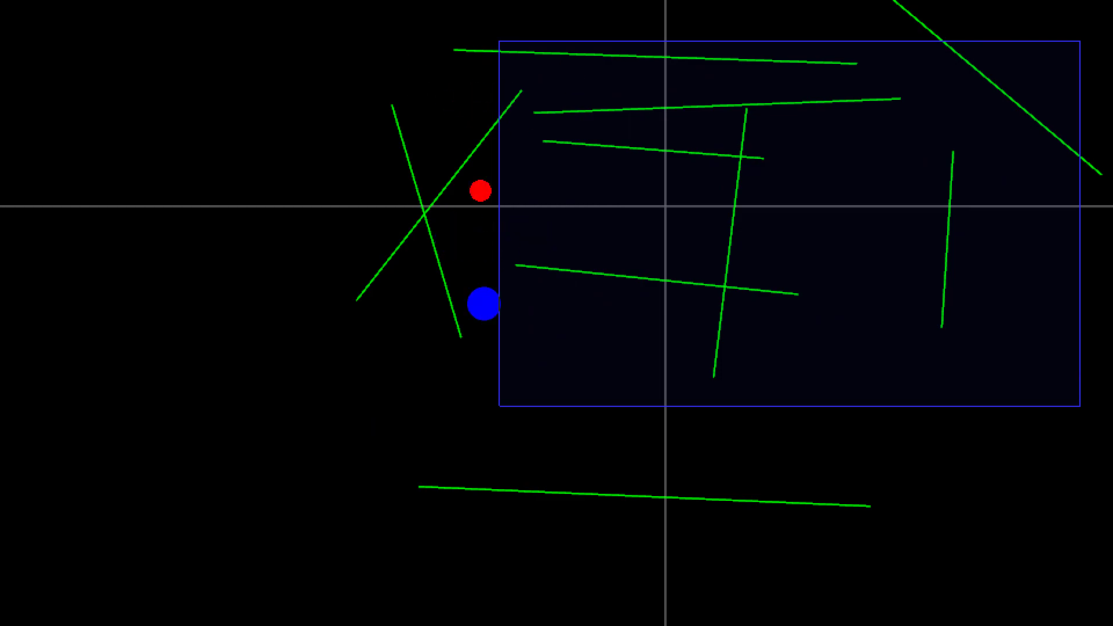
key(Escape)
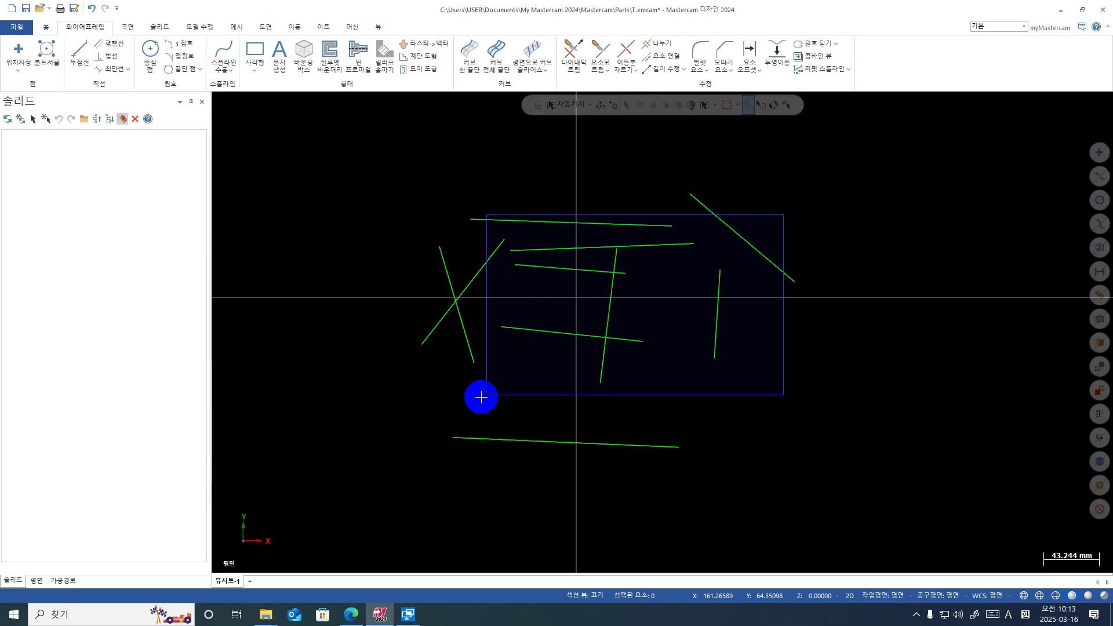
click(482, 397)
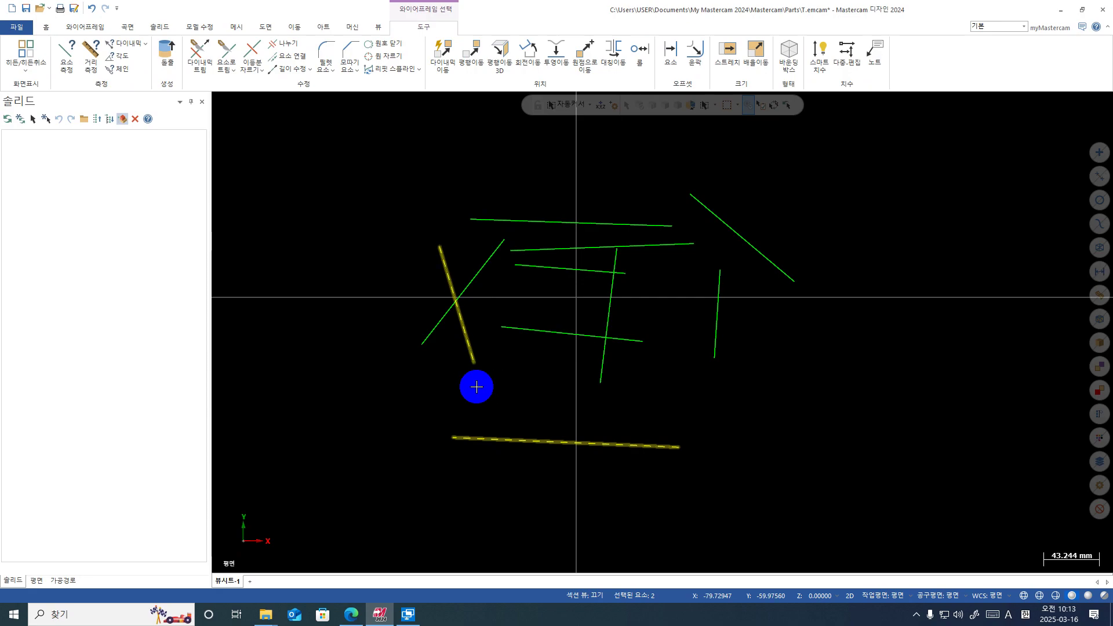
Add the lines outside a smaller window around the central lines to the selection, and clear the whole selection.
drag(792, 224, 516, 366)
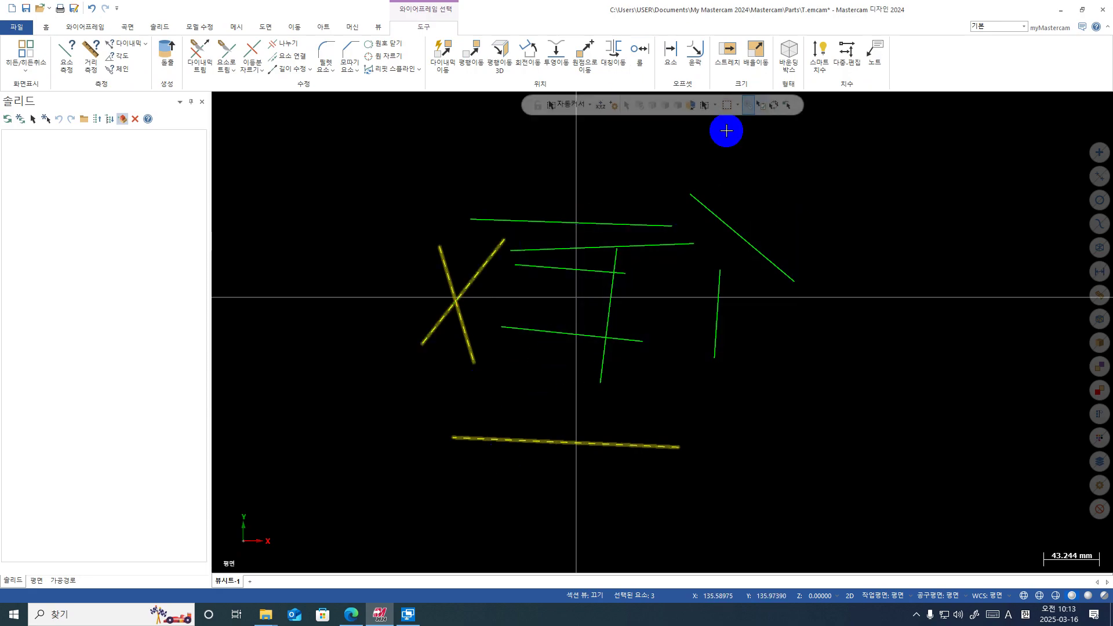
click(744, 108)
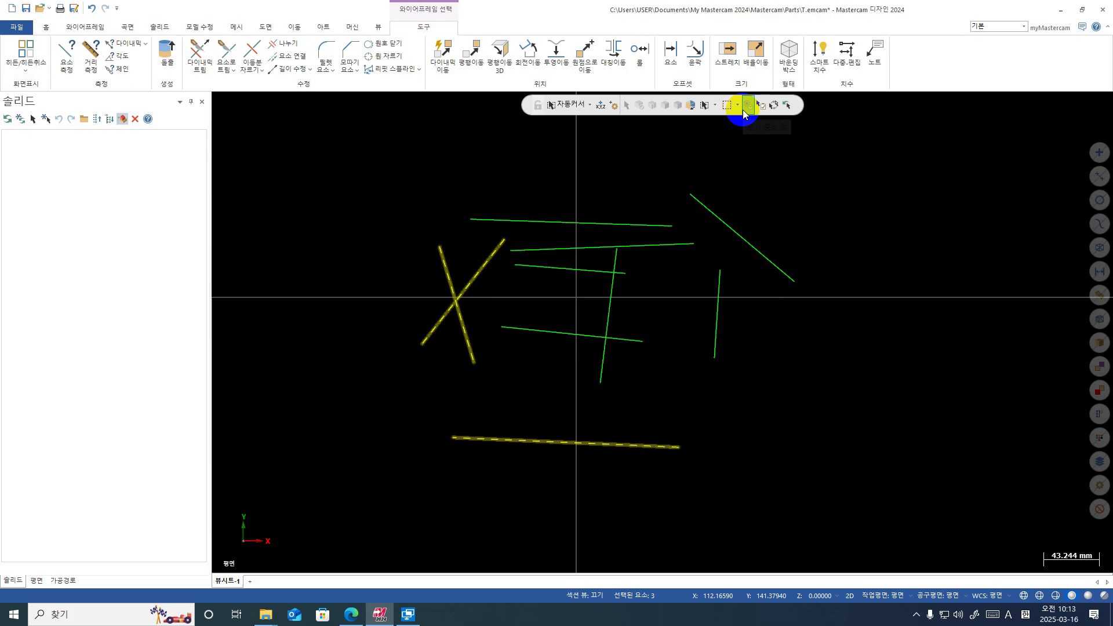
key(Escape)
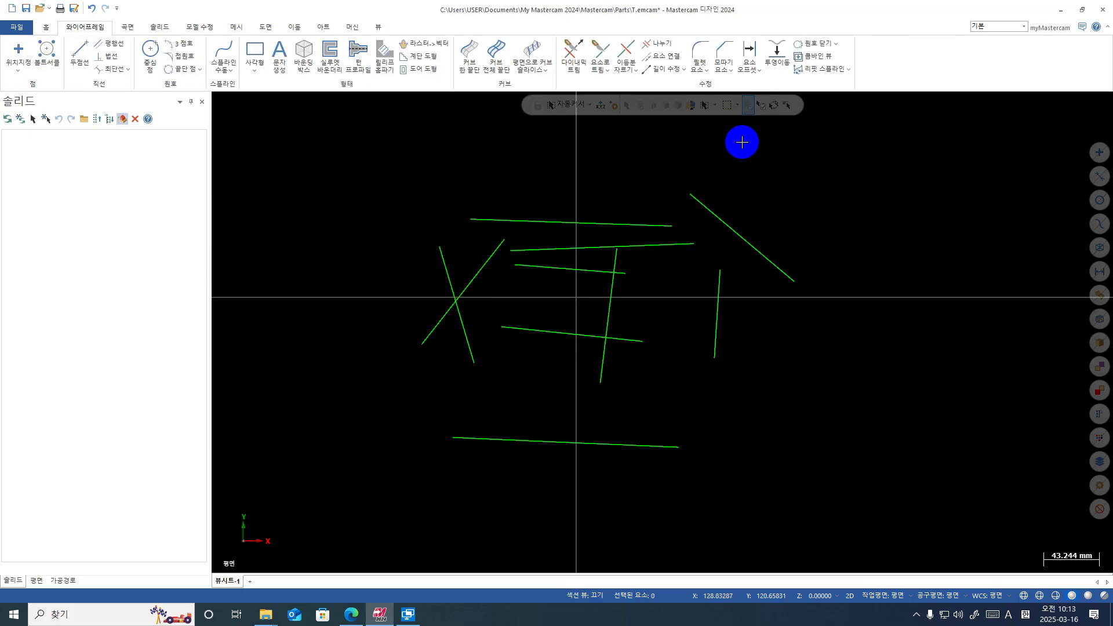
Set window selection to 내측+ (In+) and select the lines inside or crossing a window over the right half of the drawing.
click(742, 110)
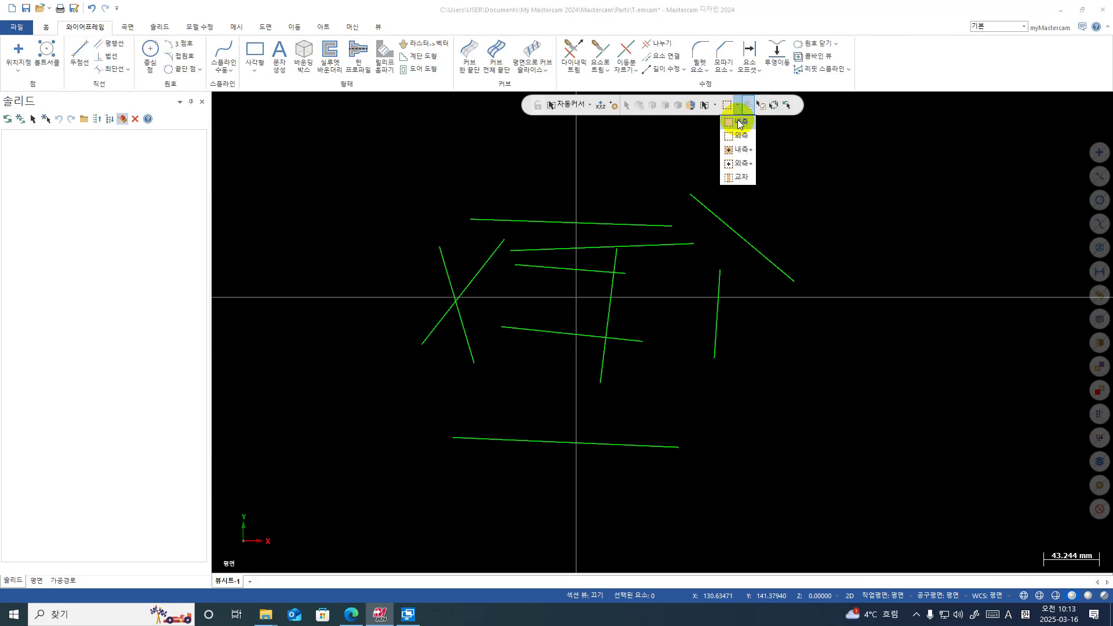
click(735, 161)
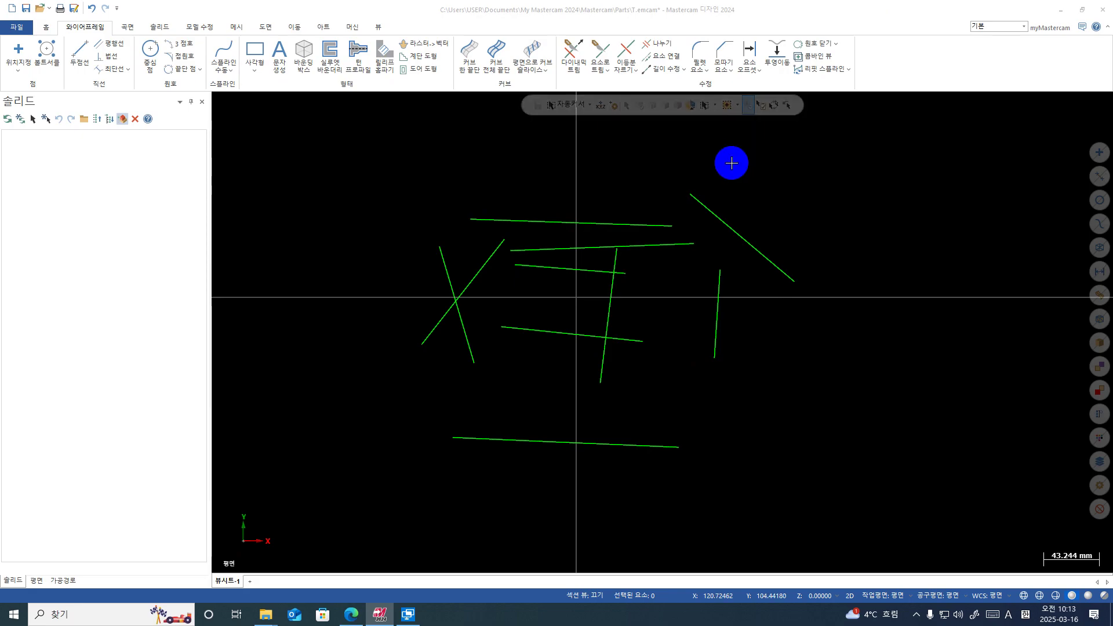
drag(776, 146, 558, 403)
key(ctrl+1)
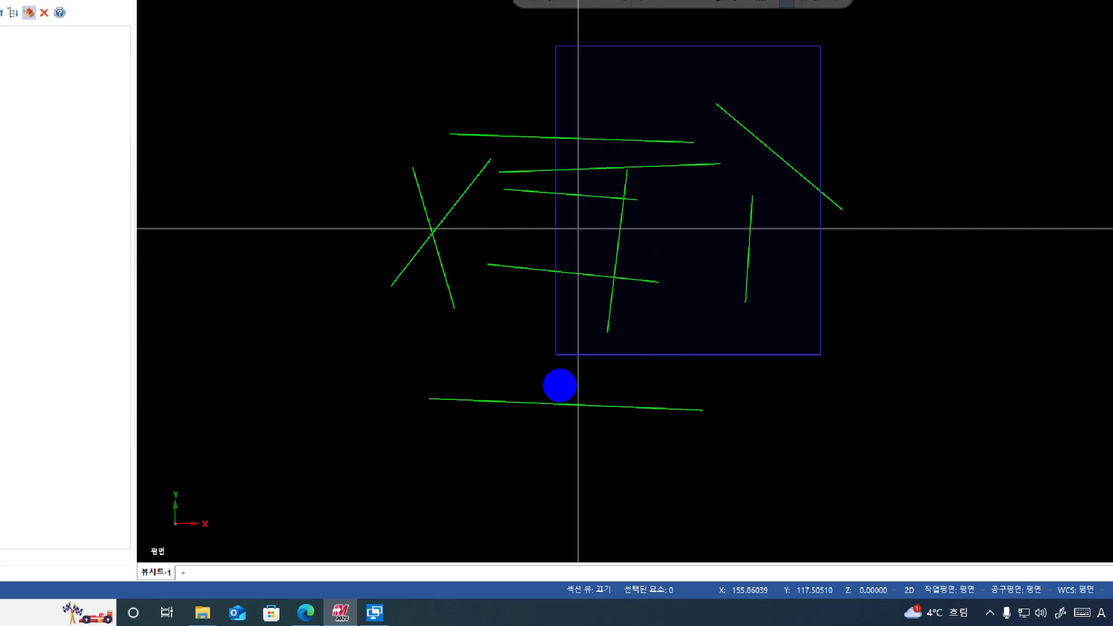
click(578, 390)
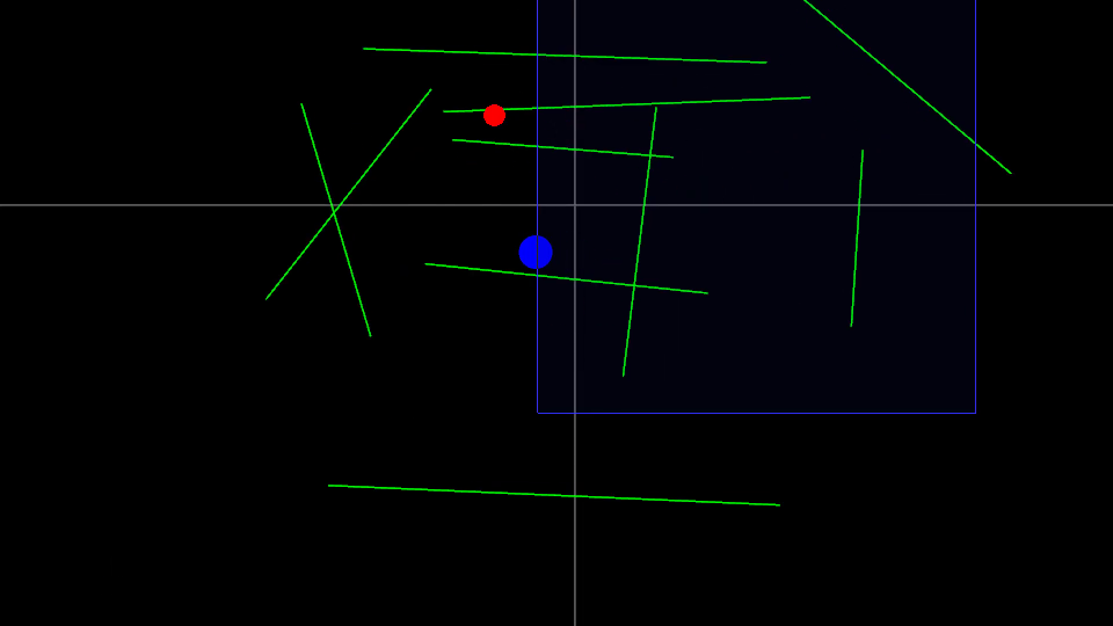
drag(494, 114, 618, 107)
drag(464, 151, 623, 173)
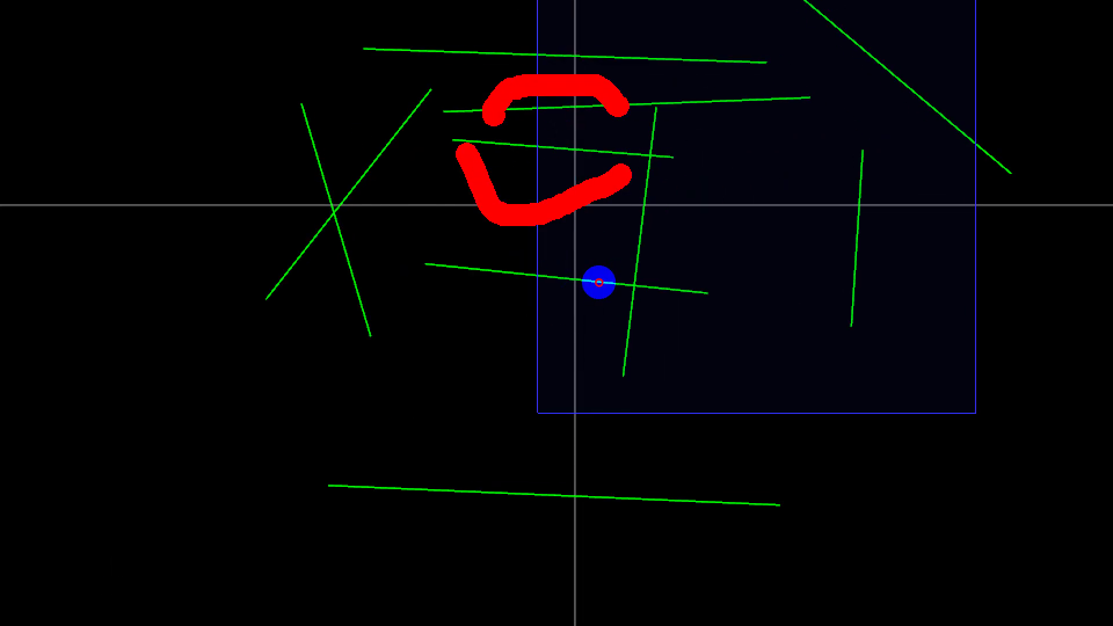
mouse_move(463, 87)
mouse_down()
mouse_move(484, 230)
mouse_move(467, 216)
mouse_up()
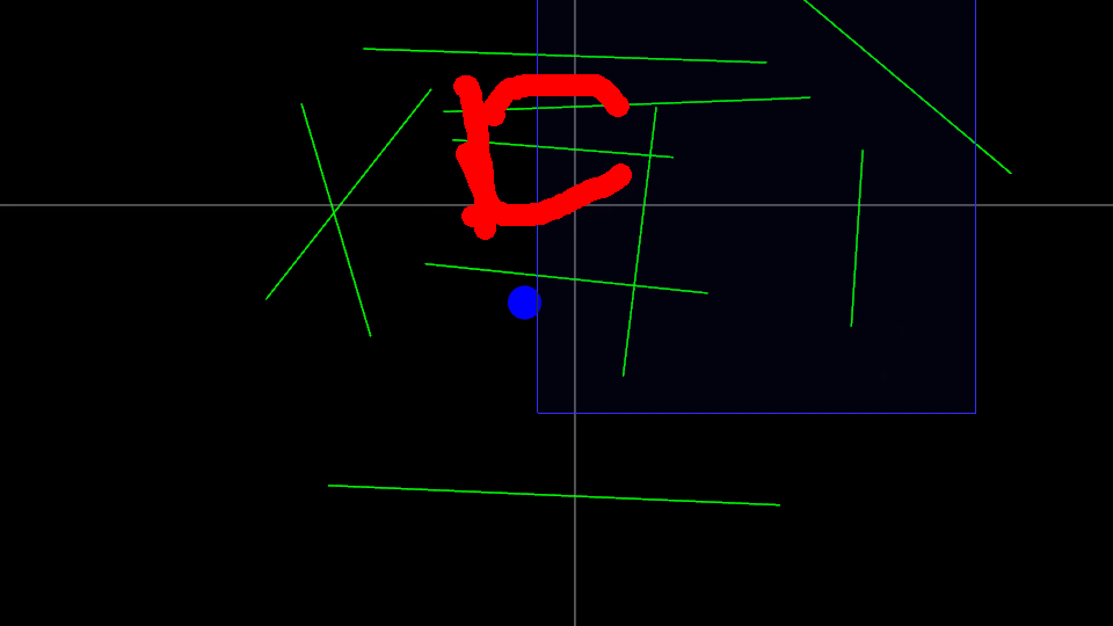
key(Escape)
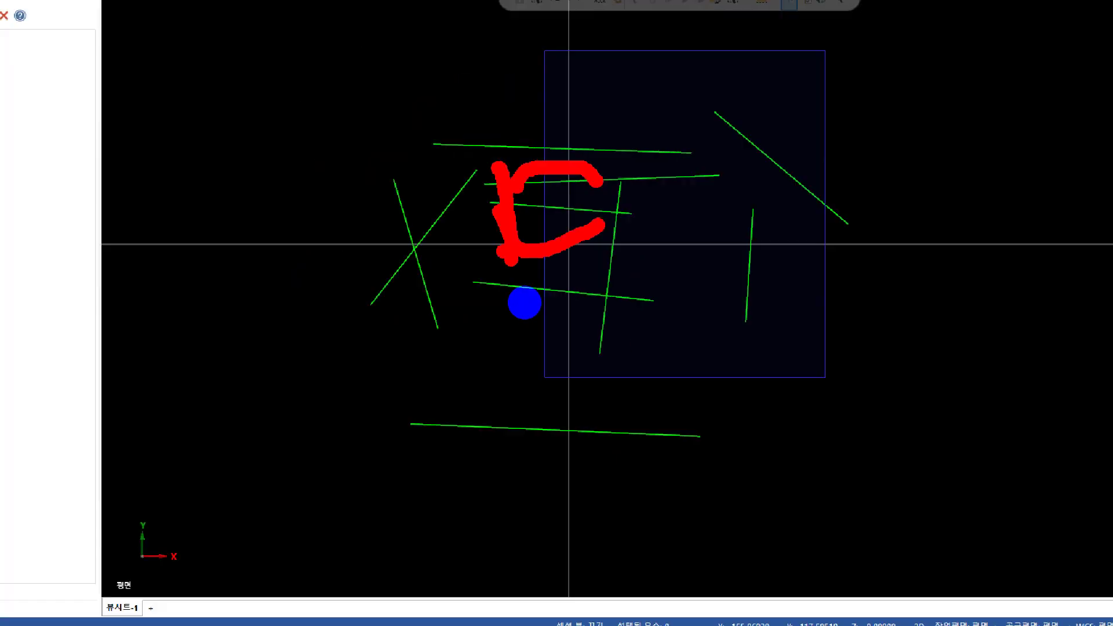
click(529, 398)
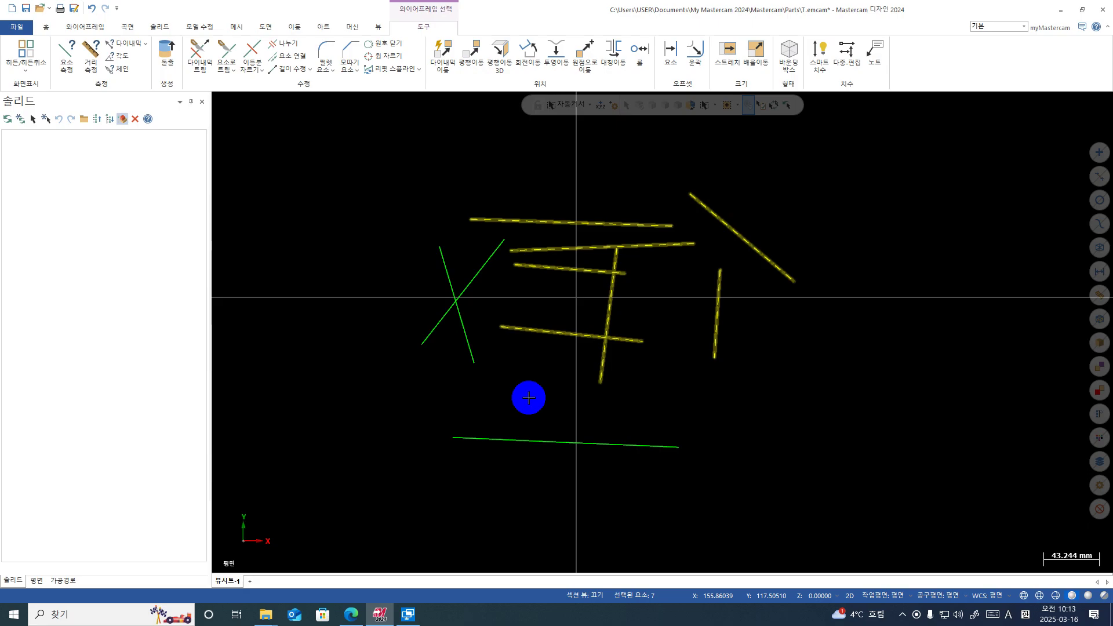
Invert the selection so the unselected lines are picked, and invert it again to return to the original lines.
click(737, 107)
click(743, 152)
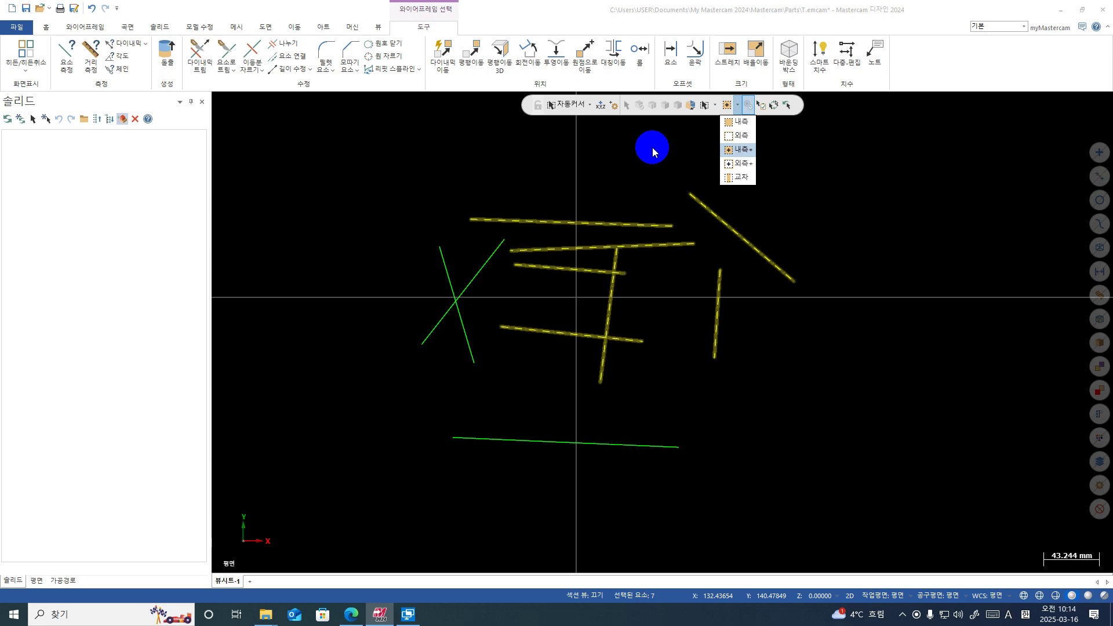
click(742, 121)
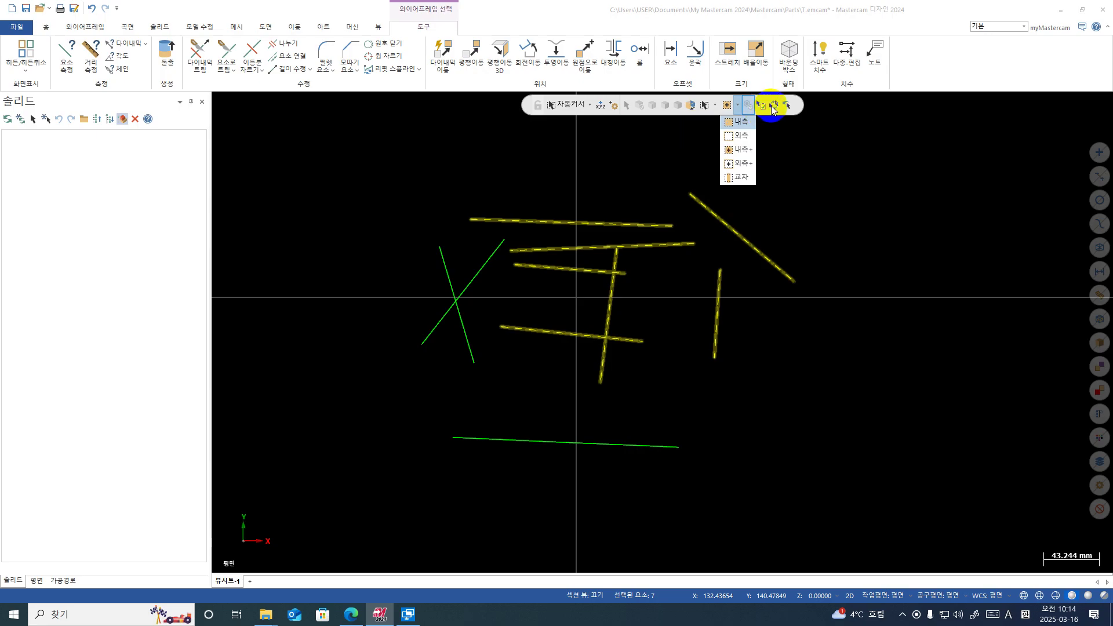
click(771, 105)
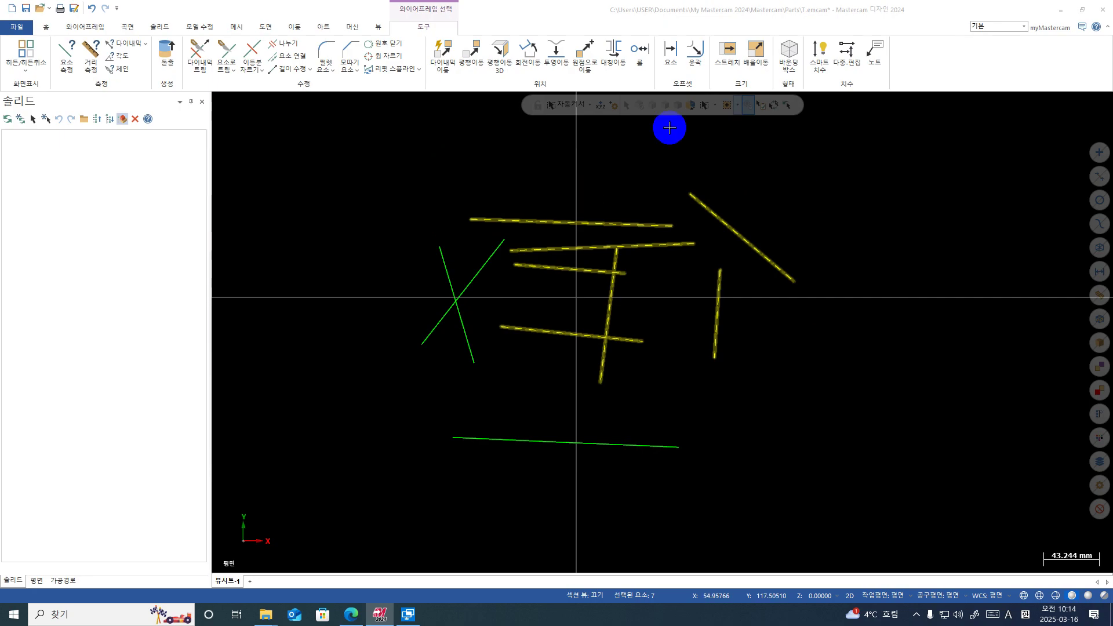
click(771, 105)
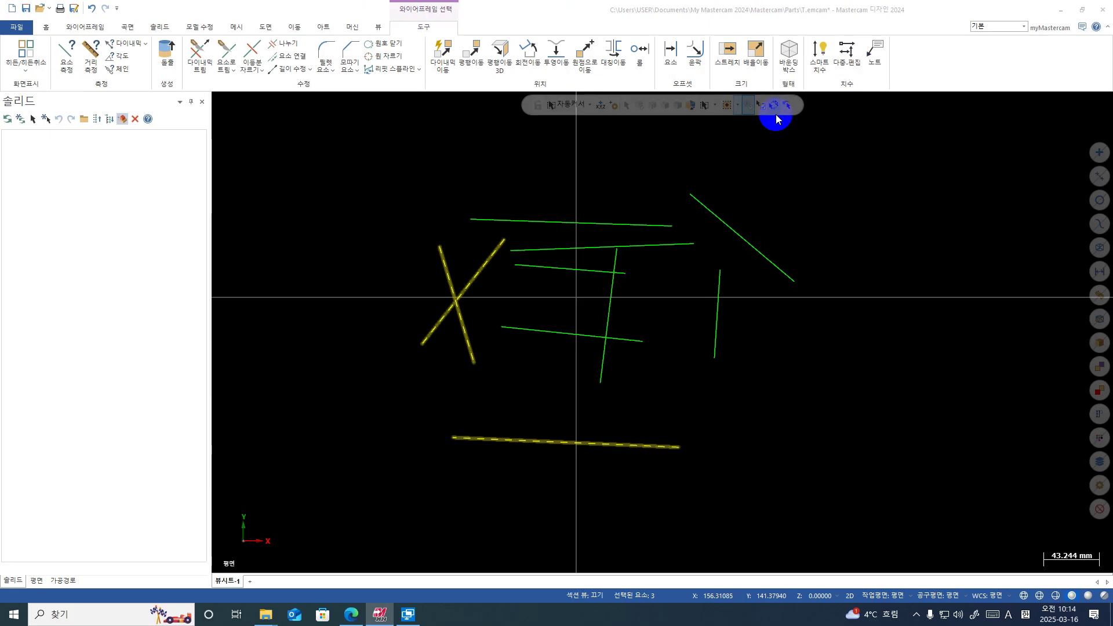
click(774, 105)
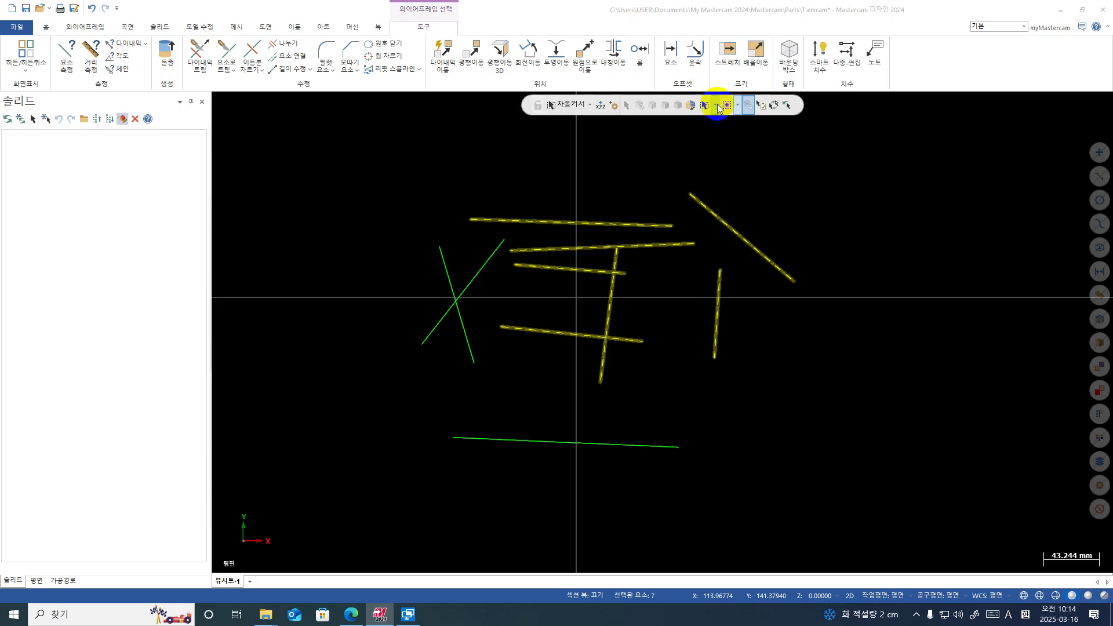
Using 외측+ (Out+) window selection, select the lines outside or crossing a window around the central lines, and clear the selection.
click(737, 104)
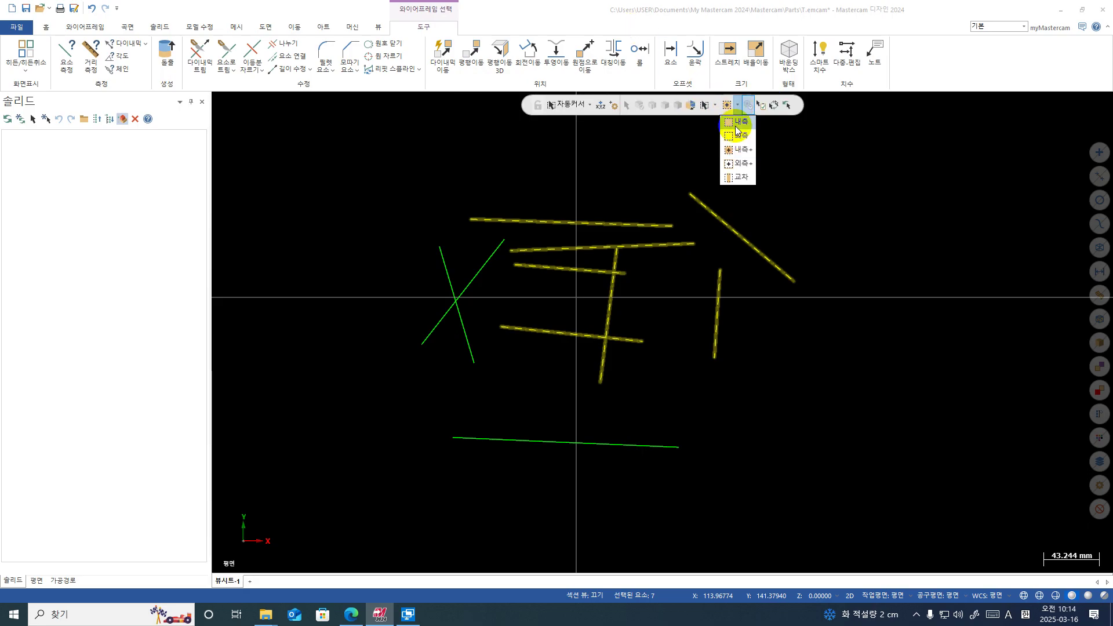
click(738, 164)
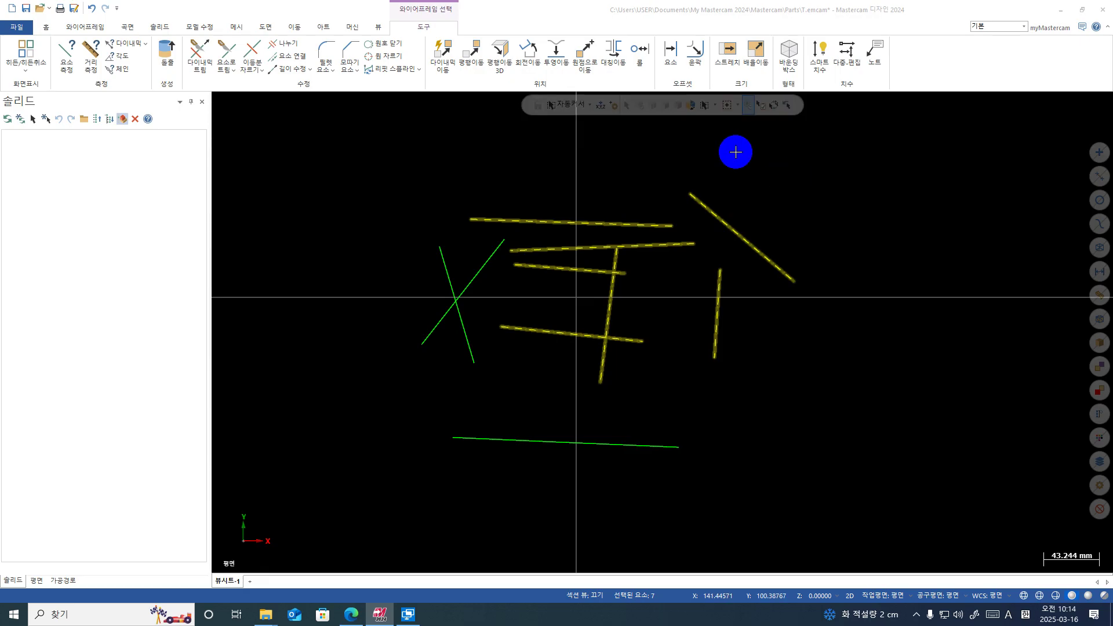
scroll(790, 230, down, 1)
key(Escape)
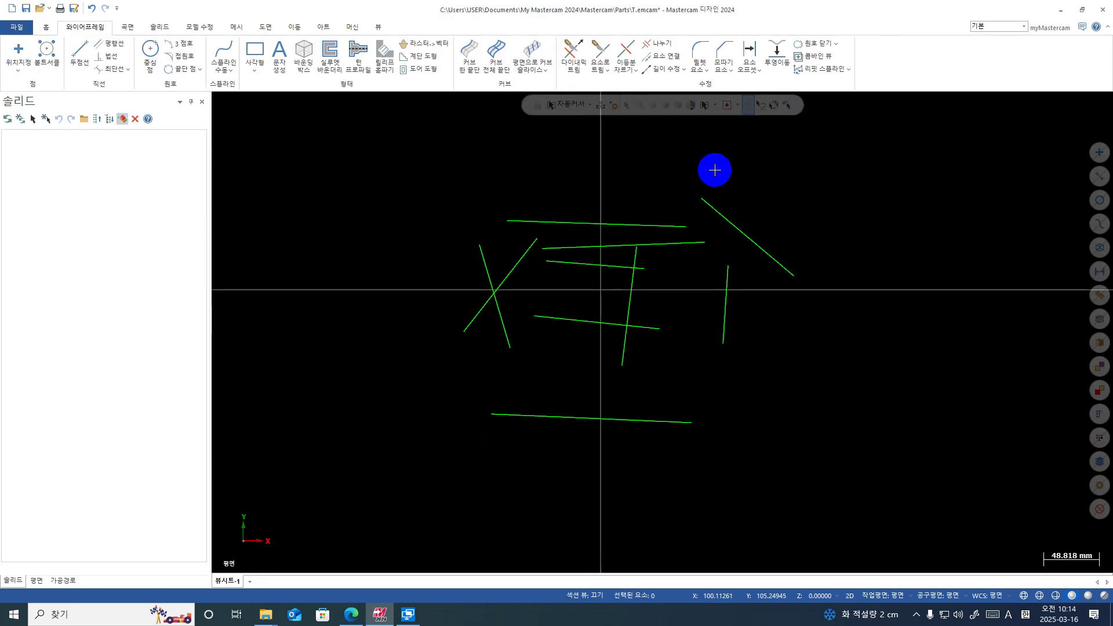
click(737, 104)
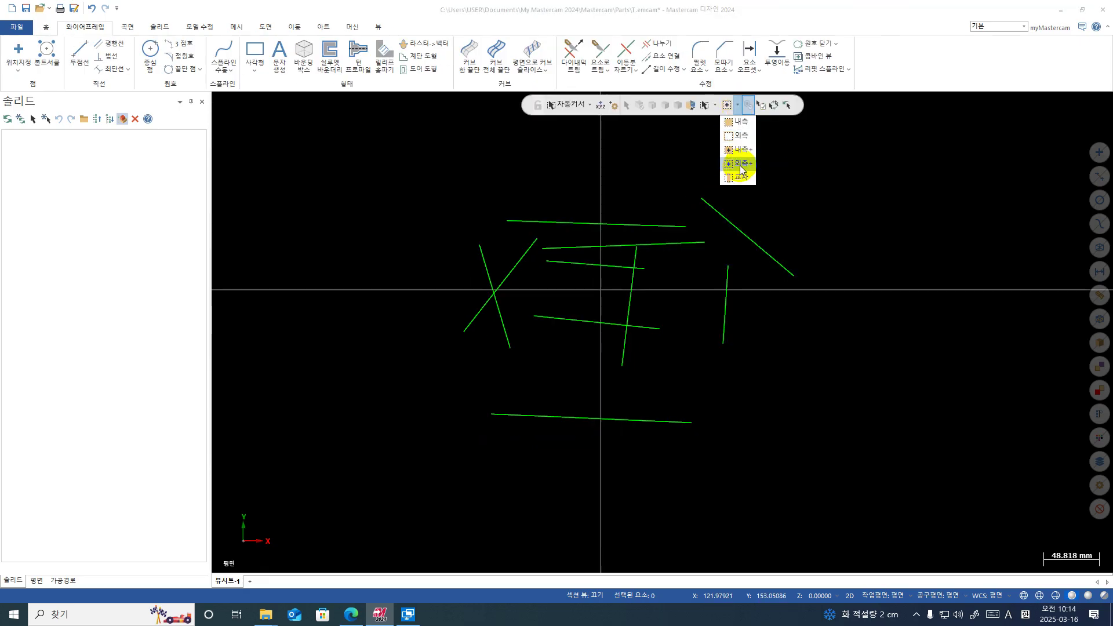
click(739, 169)
drag(721, 166, 529, 383)
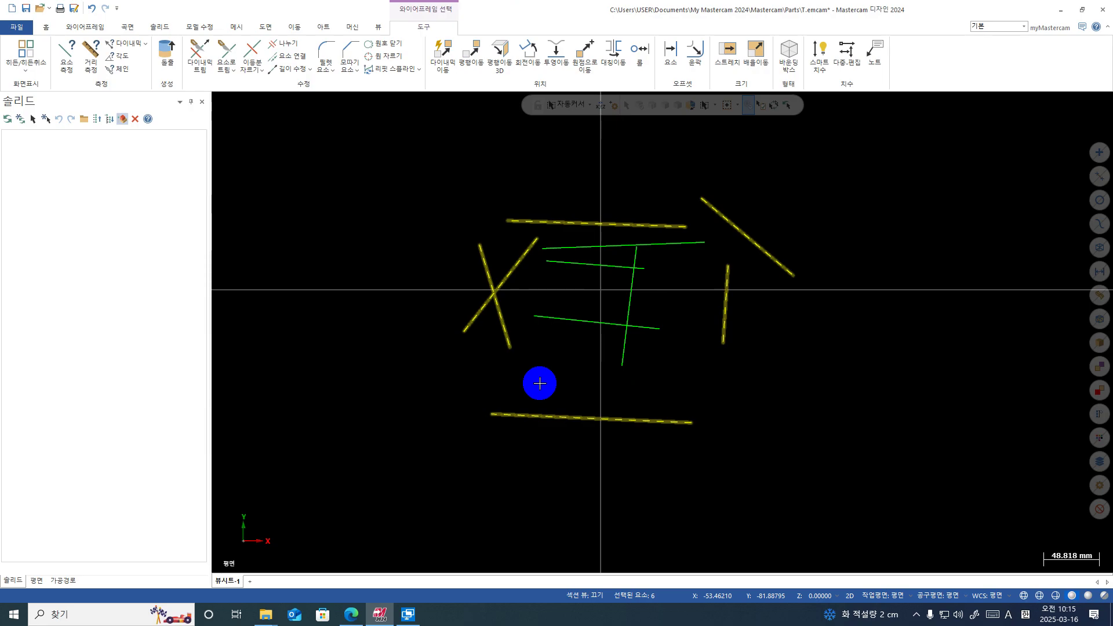
key(Escape)
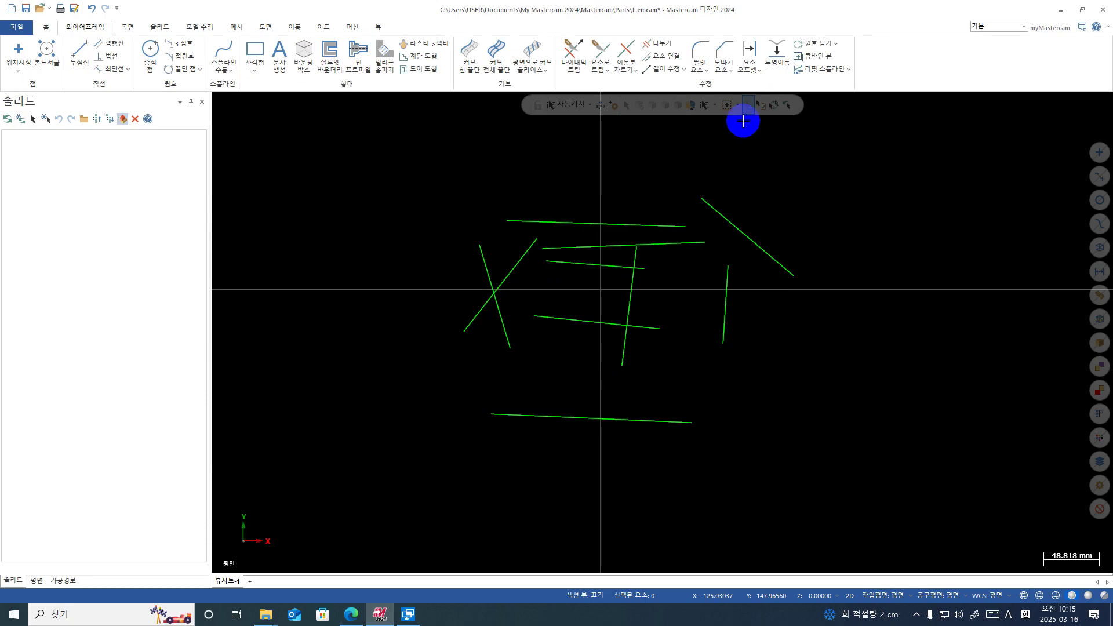
Set window selection to 교차 (Intersect) and select only the lines crossed by a tall window over the middle of the drawing.
click(738, 105)
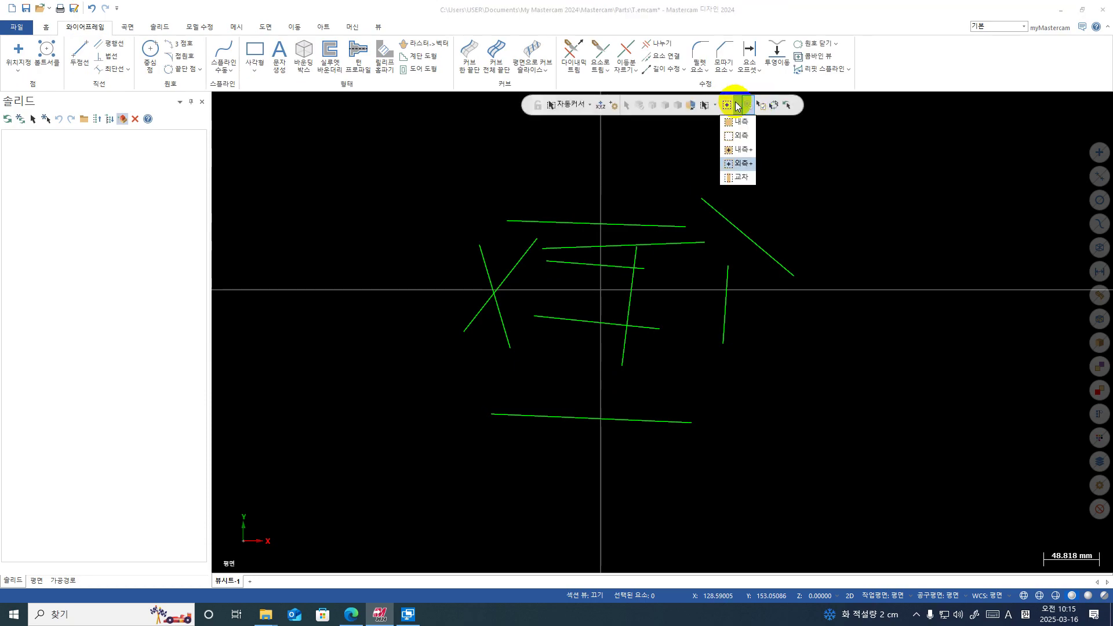
click(741, 177)
drag(744, 149, 590, 426)
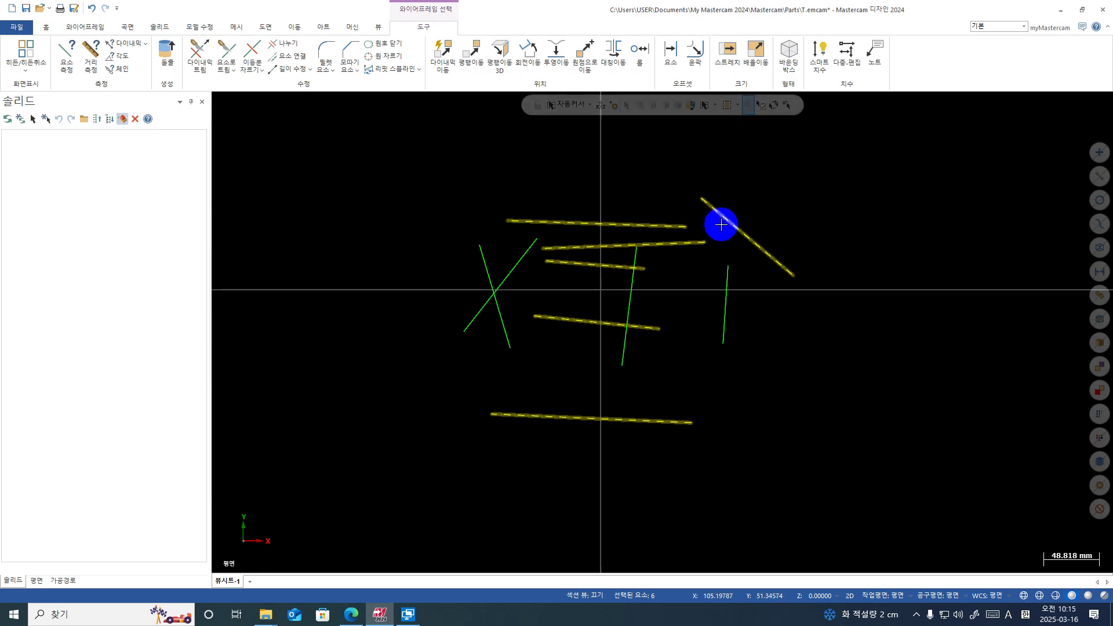
Set window selection back to 내측 (In) and clear the selected lines.
click(743, 106)
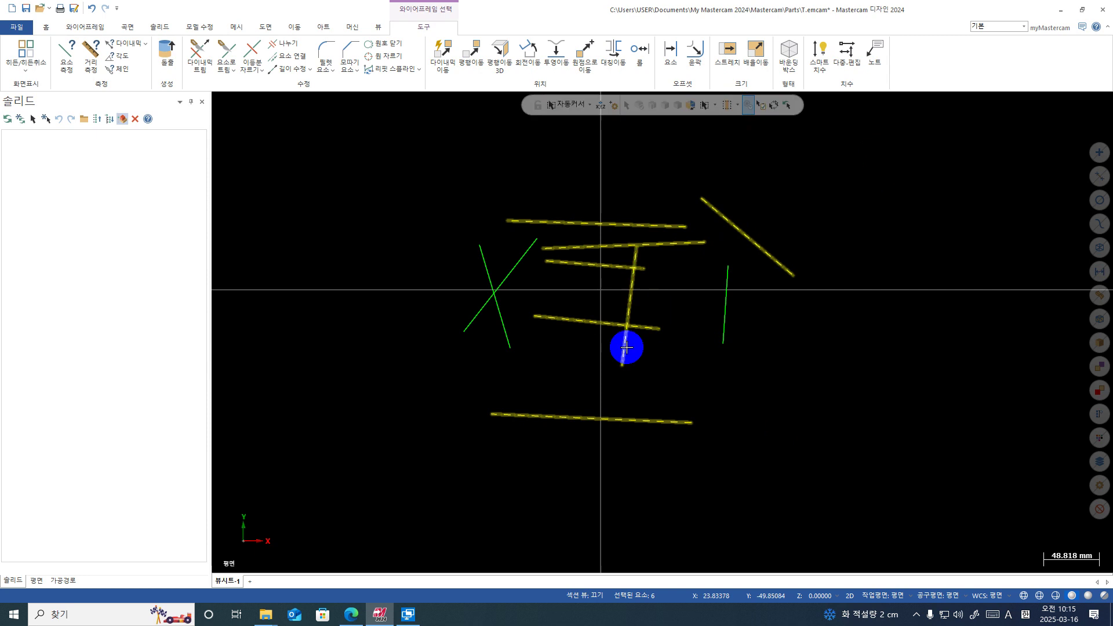
click(746, 107)
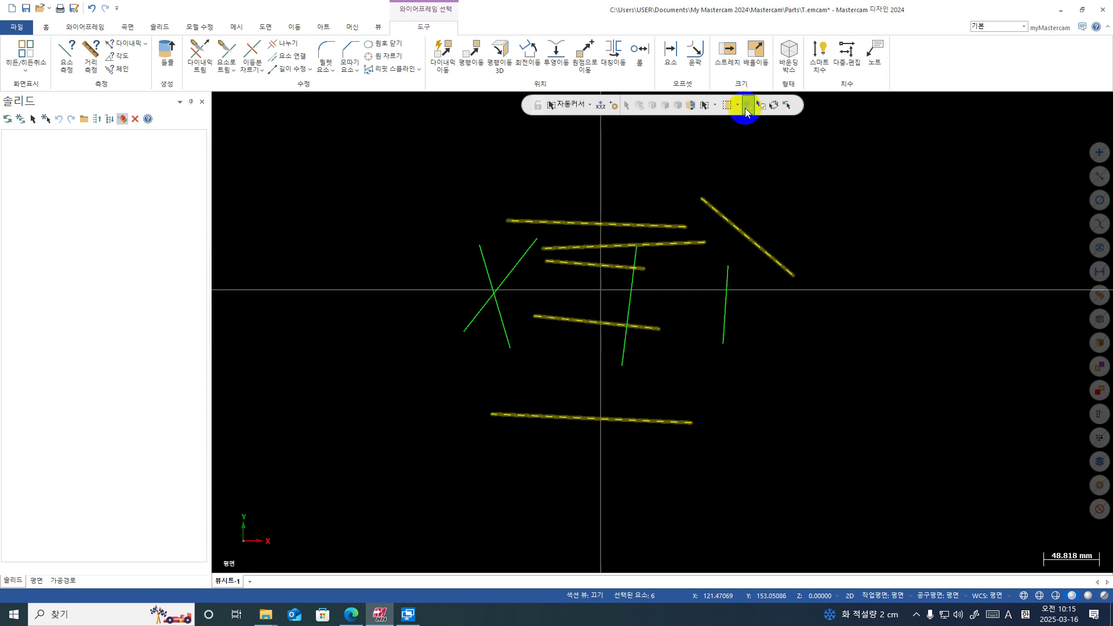
click(749, 110)
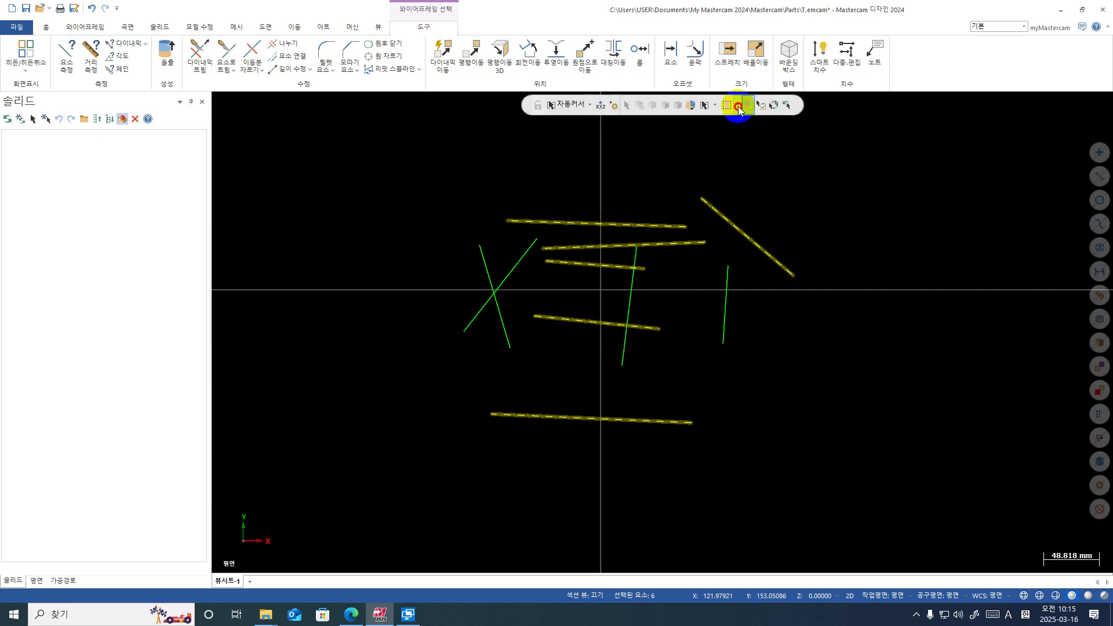
click(748, 107)
click(740, 122)
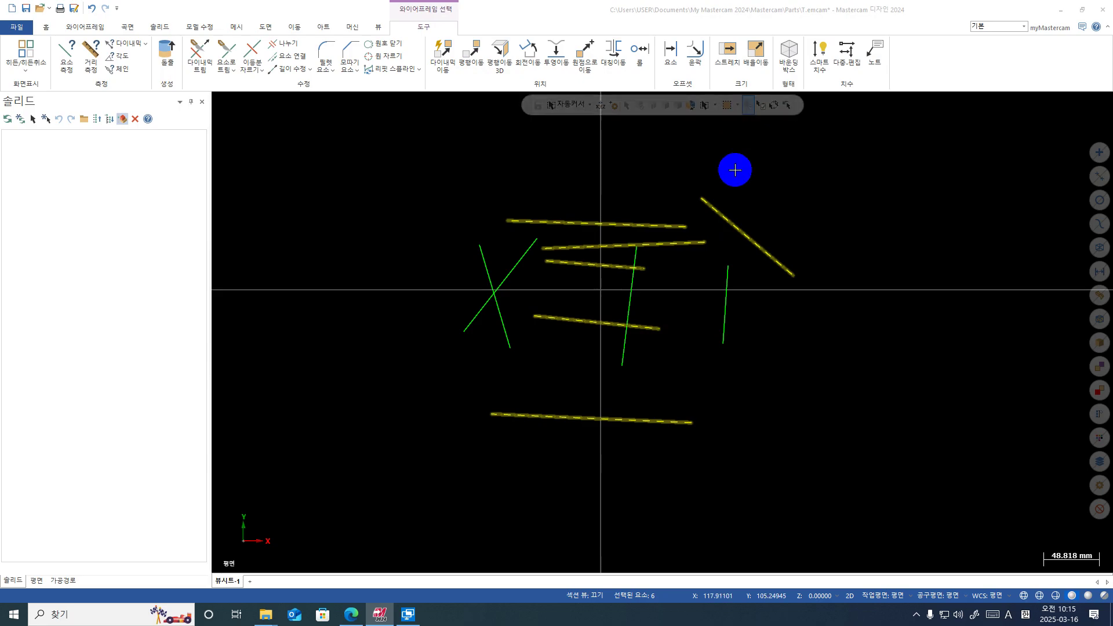
scroll(747, 184, down, 3)
scroll(794, 204, up, 2)
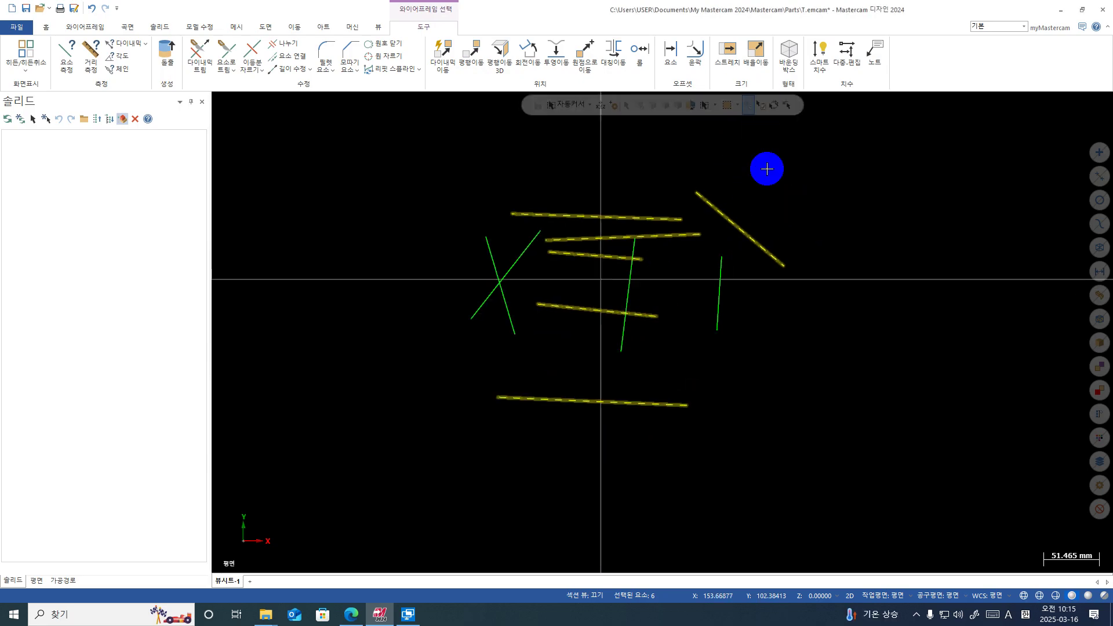
key(Escape)
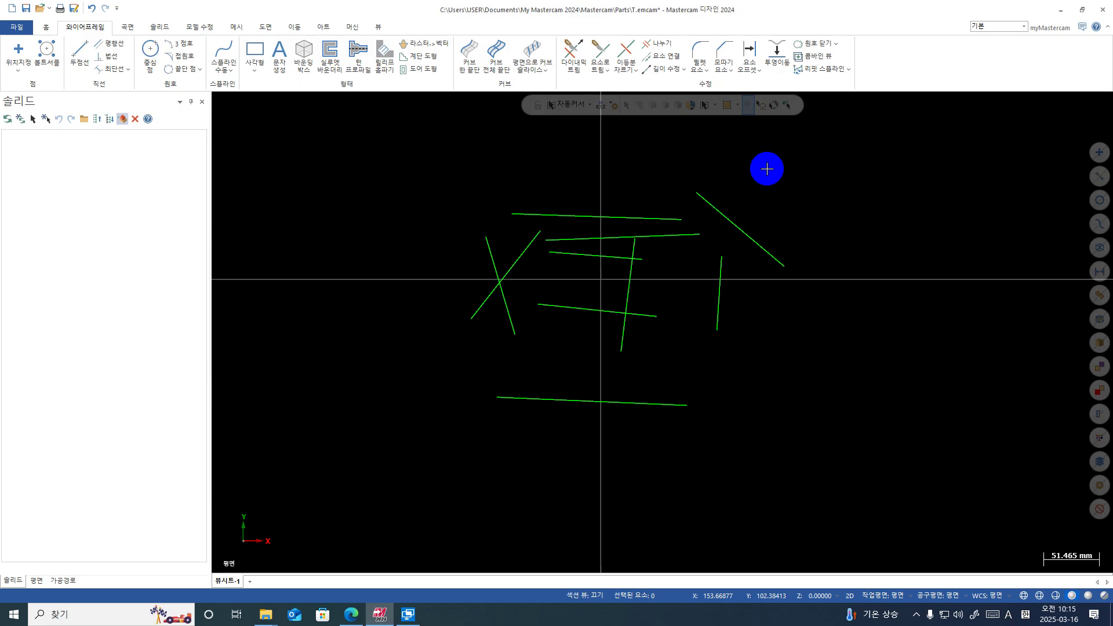
Draw an open chain of seven connected lines around the existing ones using the two-point line command's 다중-선 (multi-line) method.
scroll(694, 189, down, 2)
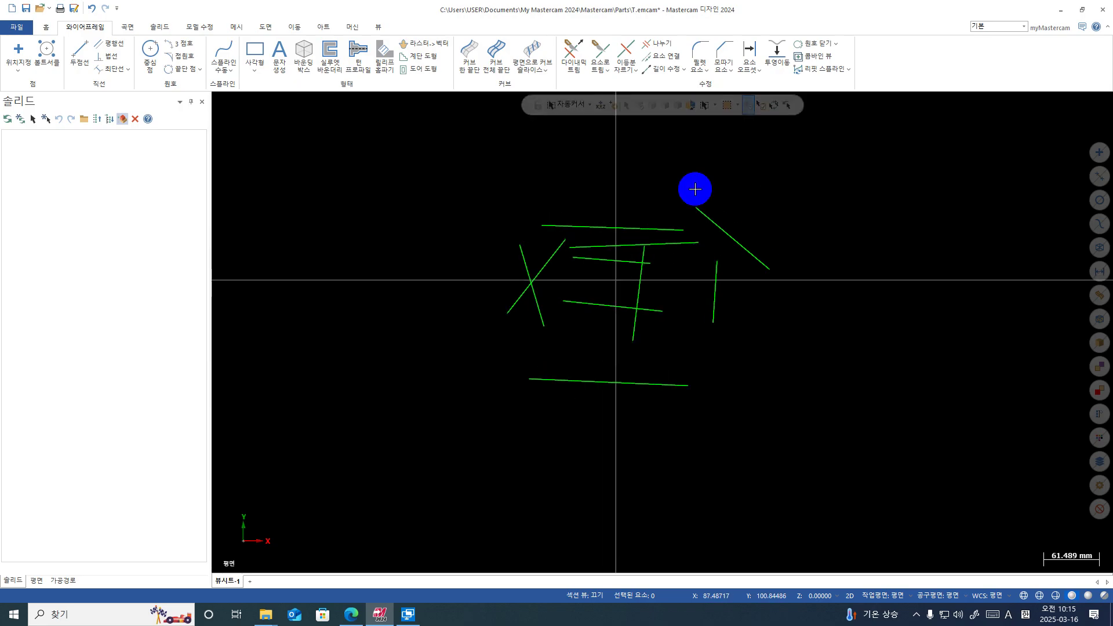
scroll(694, 189, up, 2)
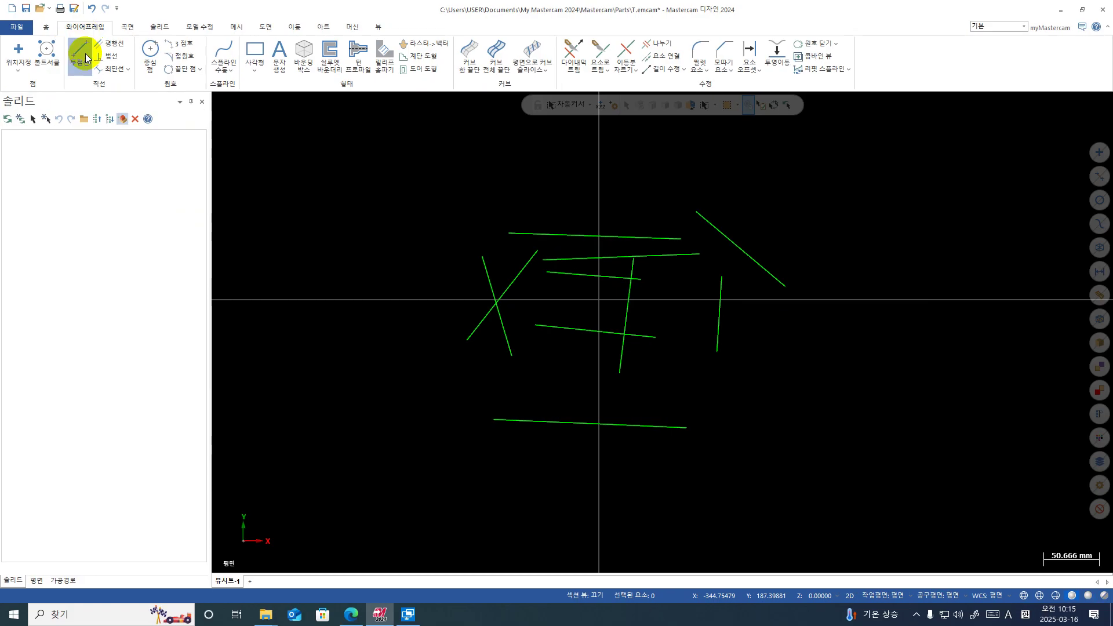
click(162, 108)
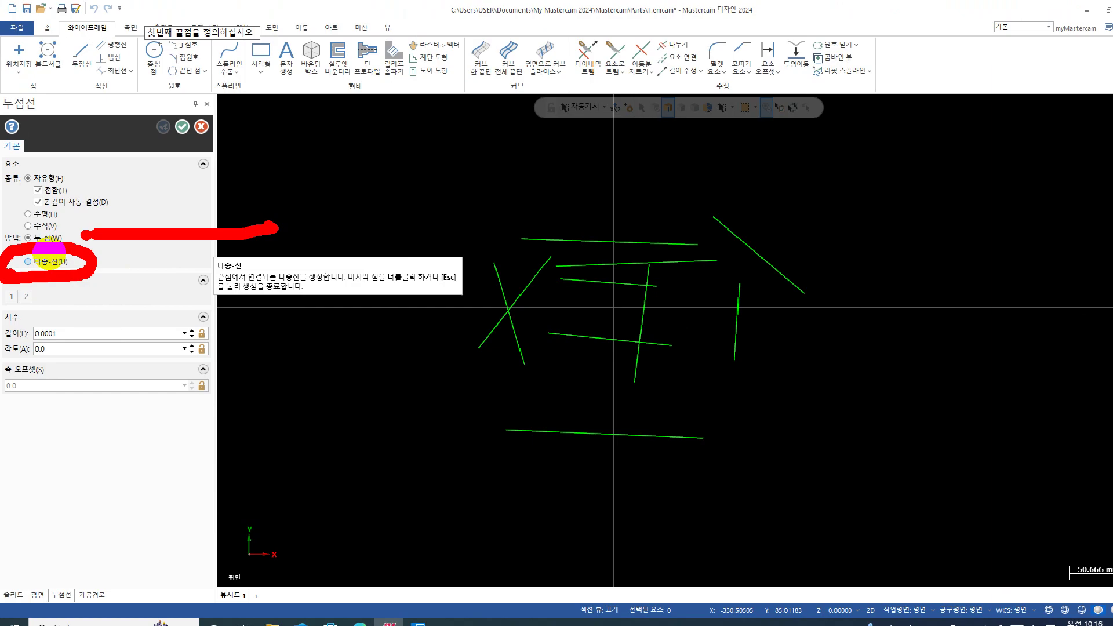
click(50, 261)
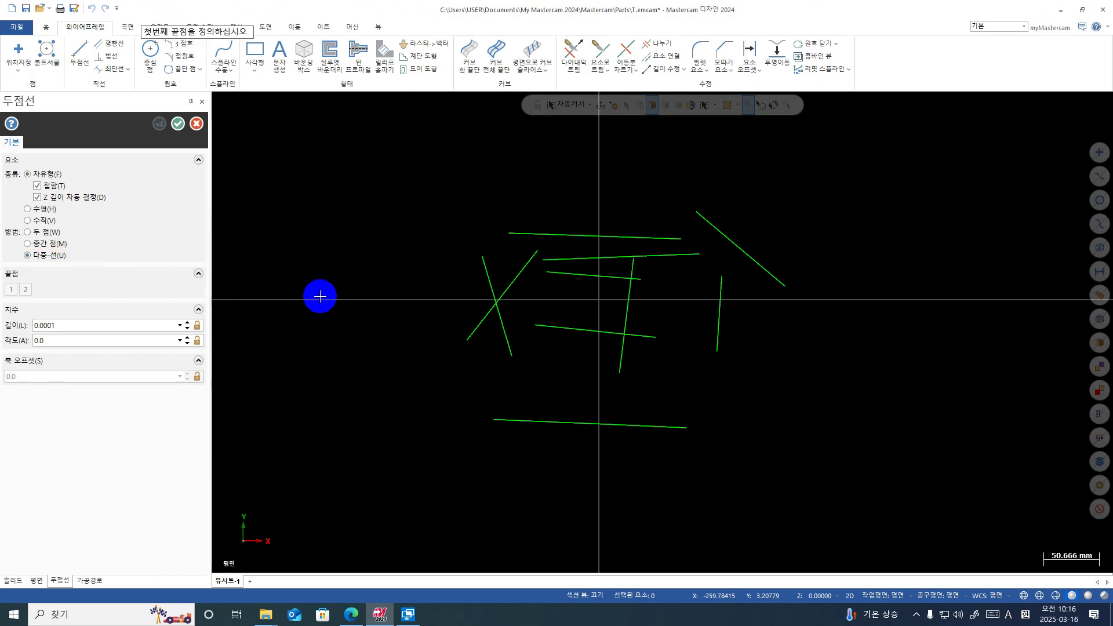
click(393, 302)
click(595, 178)
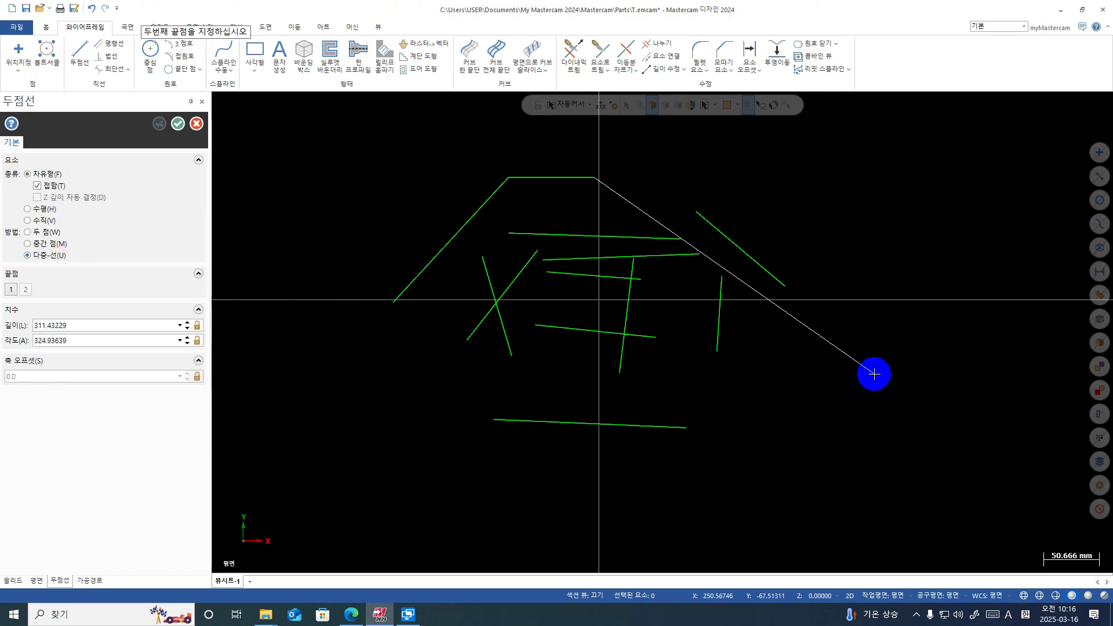
click(873, 374)
click(821, 456)
click(657, 544)
click(435, 410)
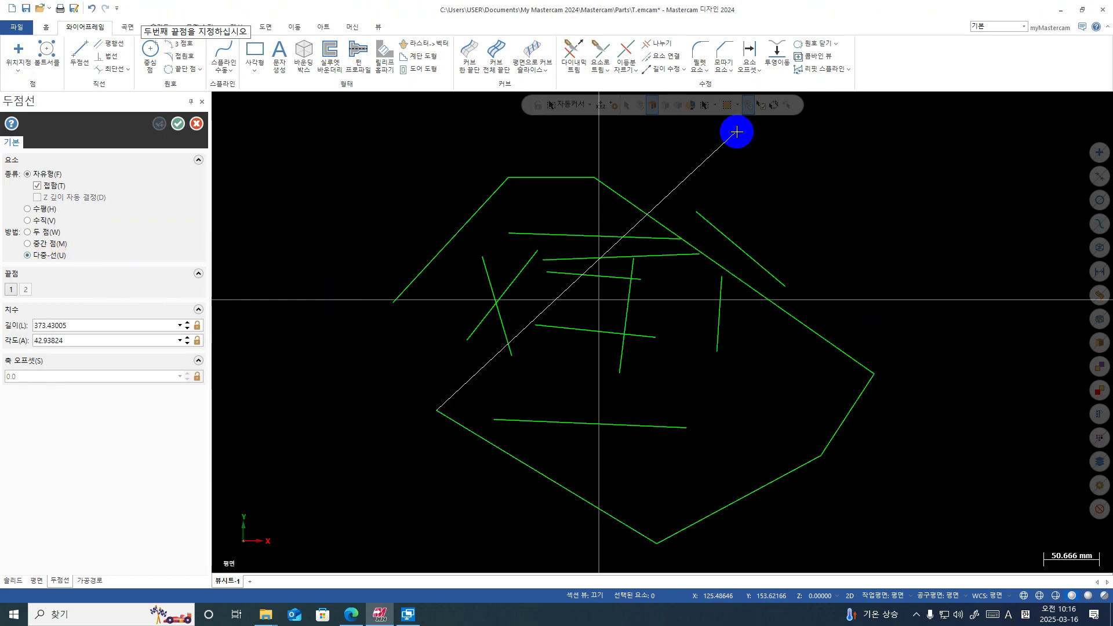
click(319, 242)
key(Escape)
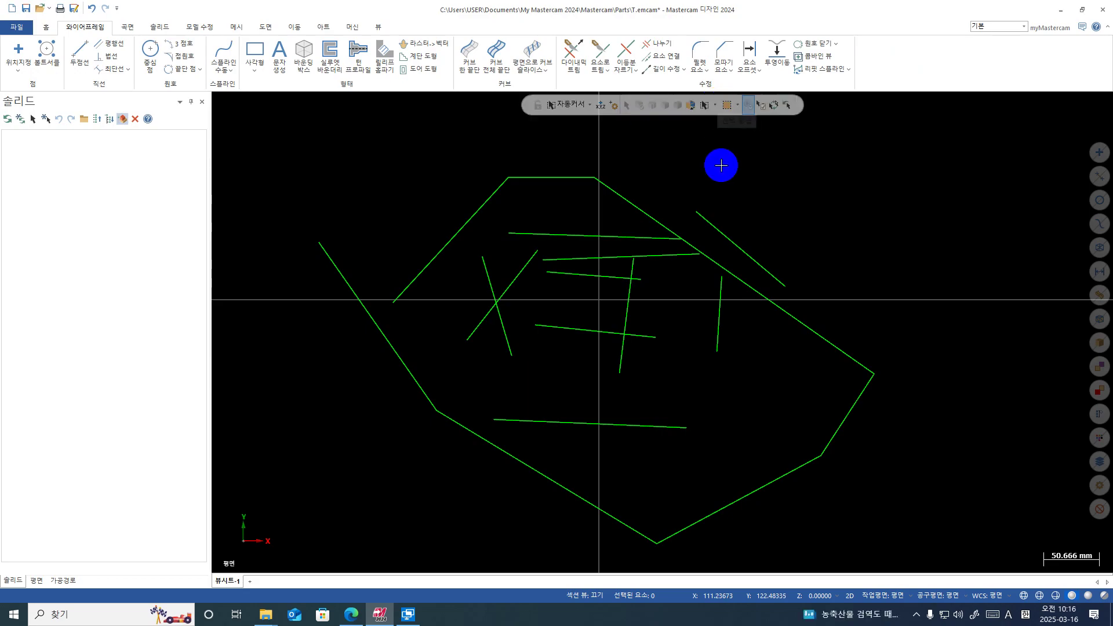
Select the upper segments of the surrounding line chain one at a time with 자동 (Auto) selection, and clear the selection.
click(715, 106)
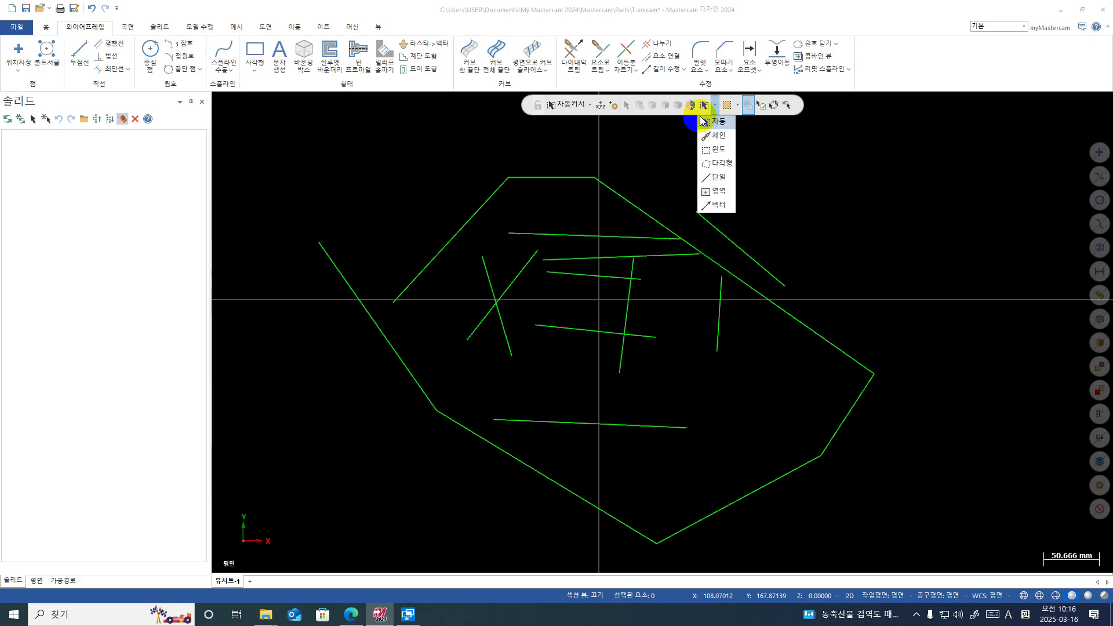
click(422, 154)
click(502, 189)
click(542, 171)
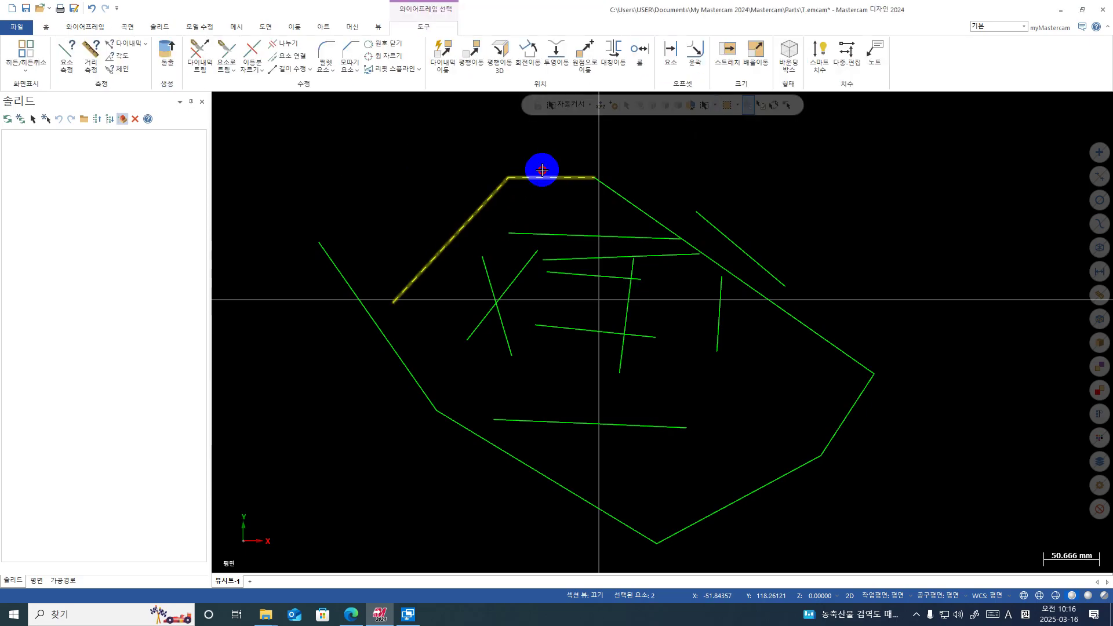
click(644, 217)
key(Escape)
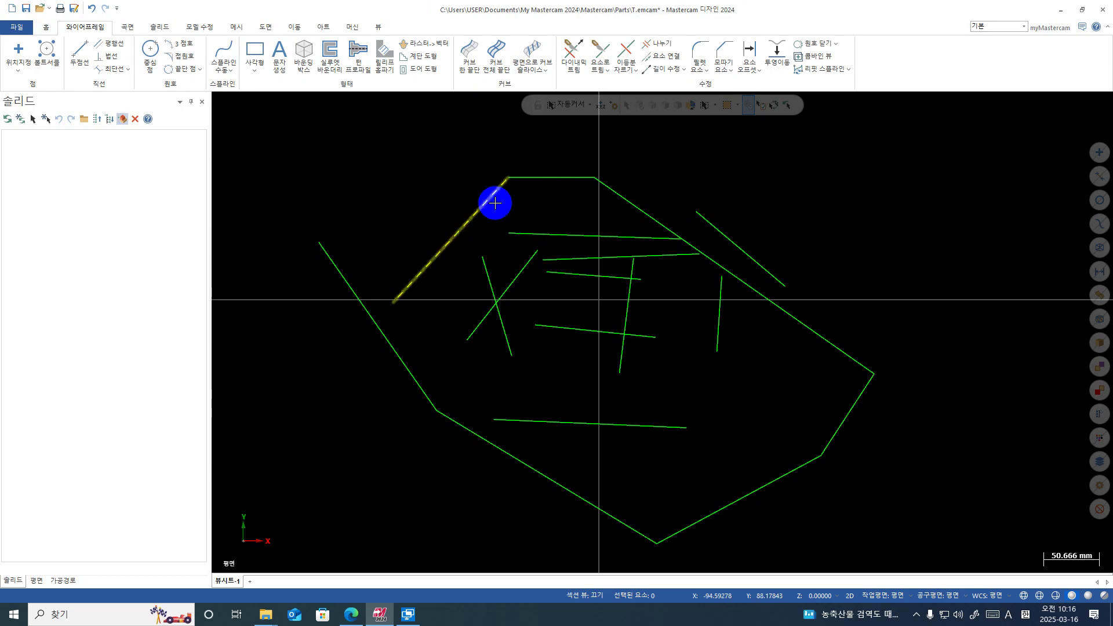
Using 체인 (Chain) selection, select one of the two crossing lines and the whole surrounding line chain, and clear the selection.
click(713, 106)
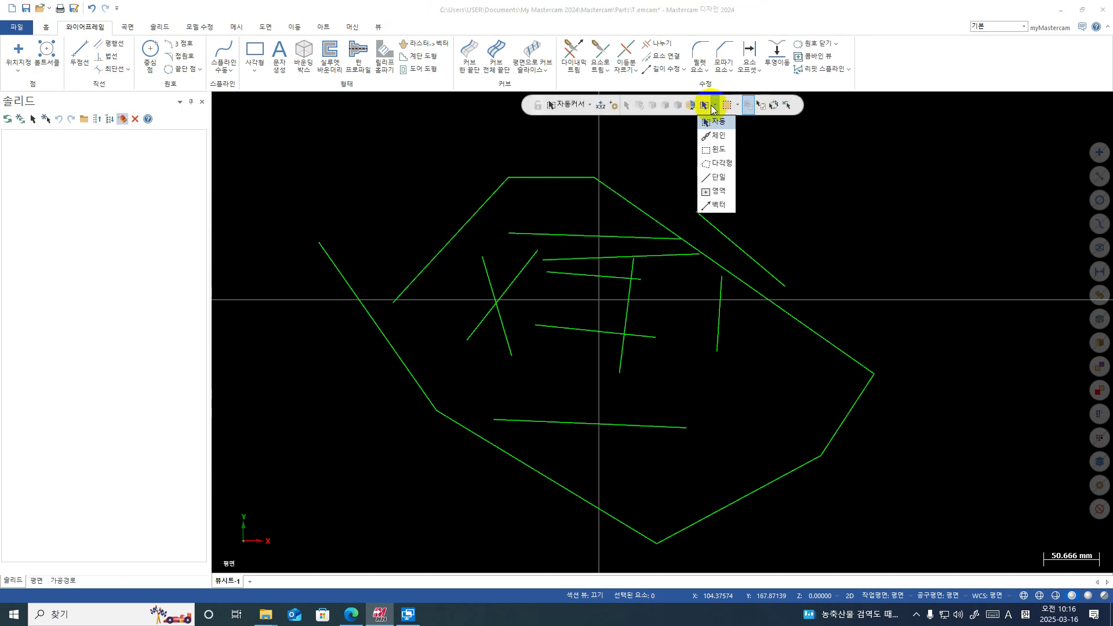
click(720, 136)
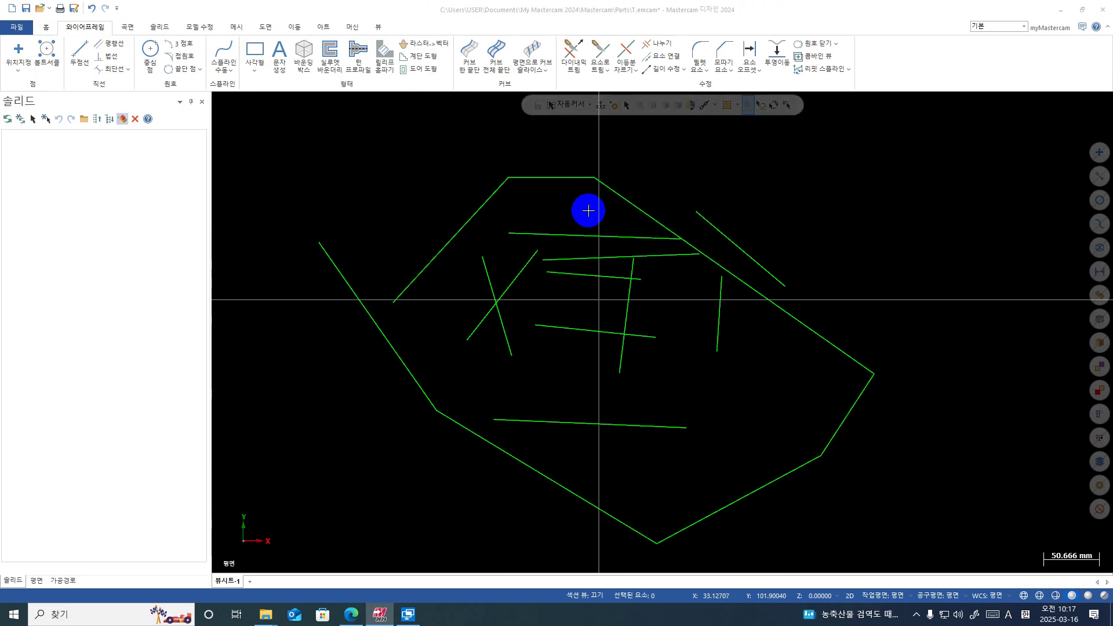
click(482, 329)
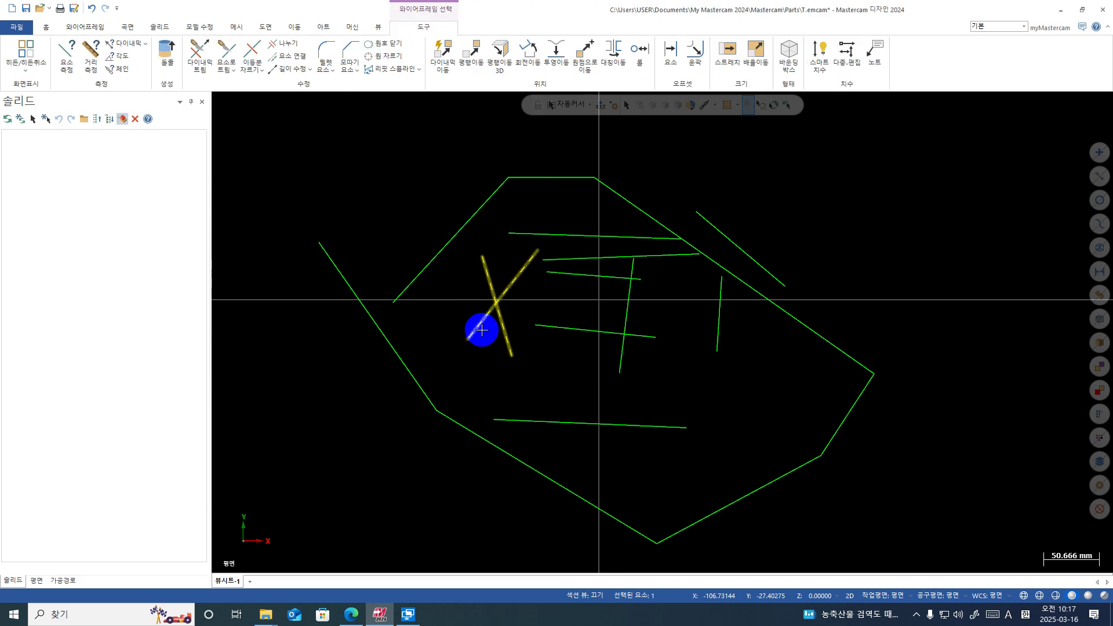
click(484, 328)
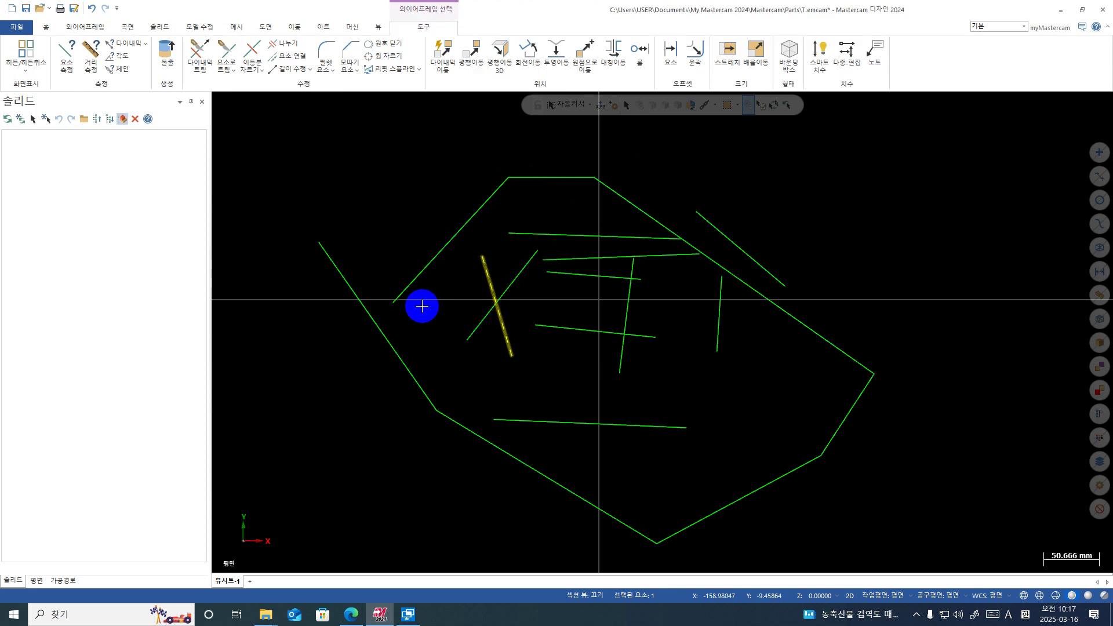
click(405, 280)
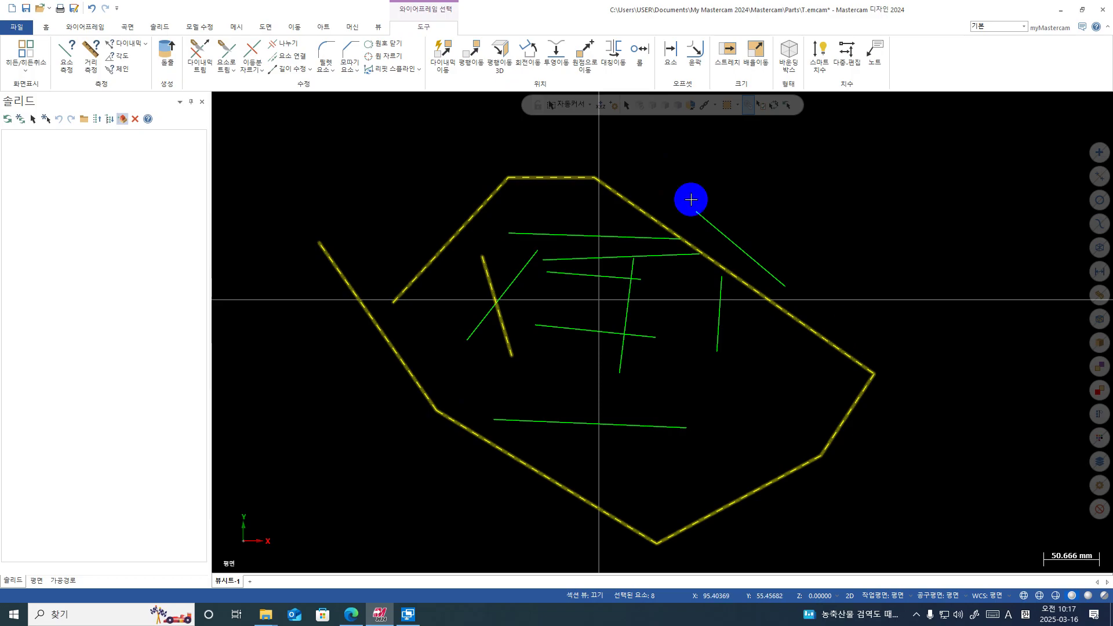
key(Escape)
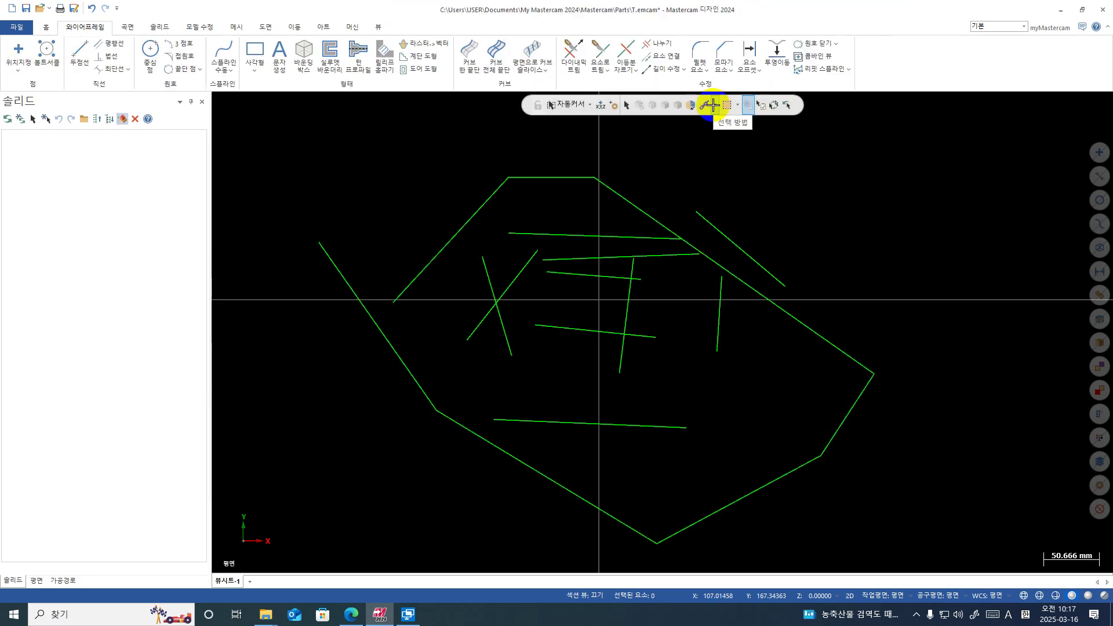
Switch to 자동 (Auto) selection, select the whole surrounding line chain twice, and clear the selection each time.
click(717, 110)
click(720, 122)
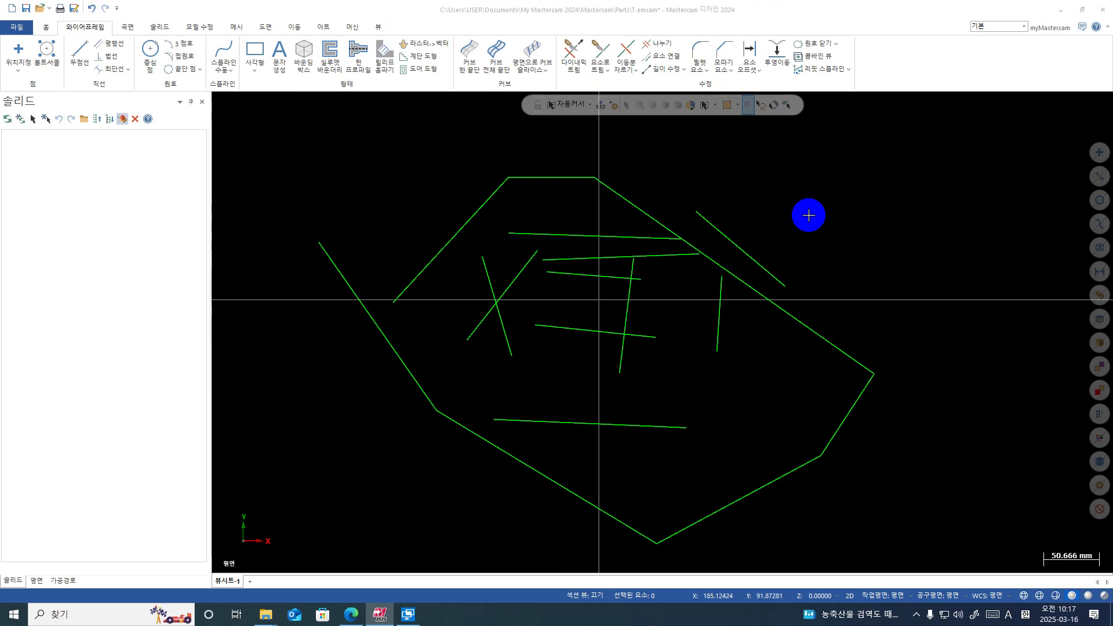
click(421, 272)
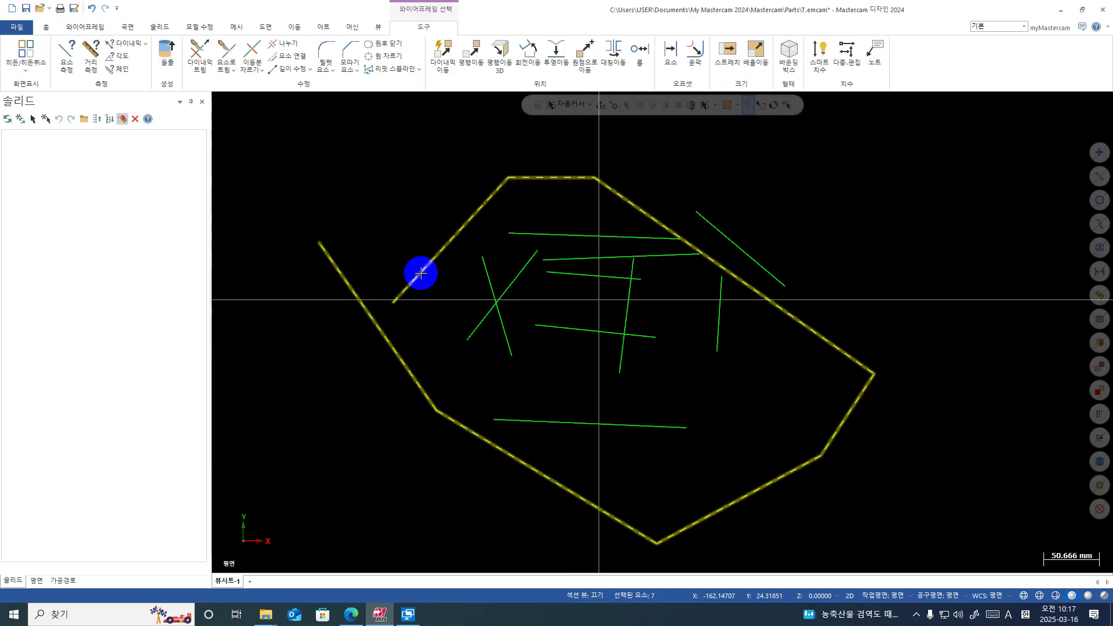
key(Escape)
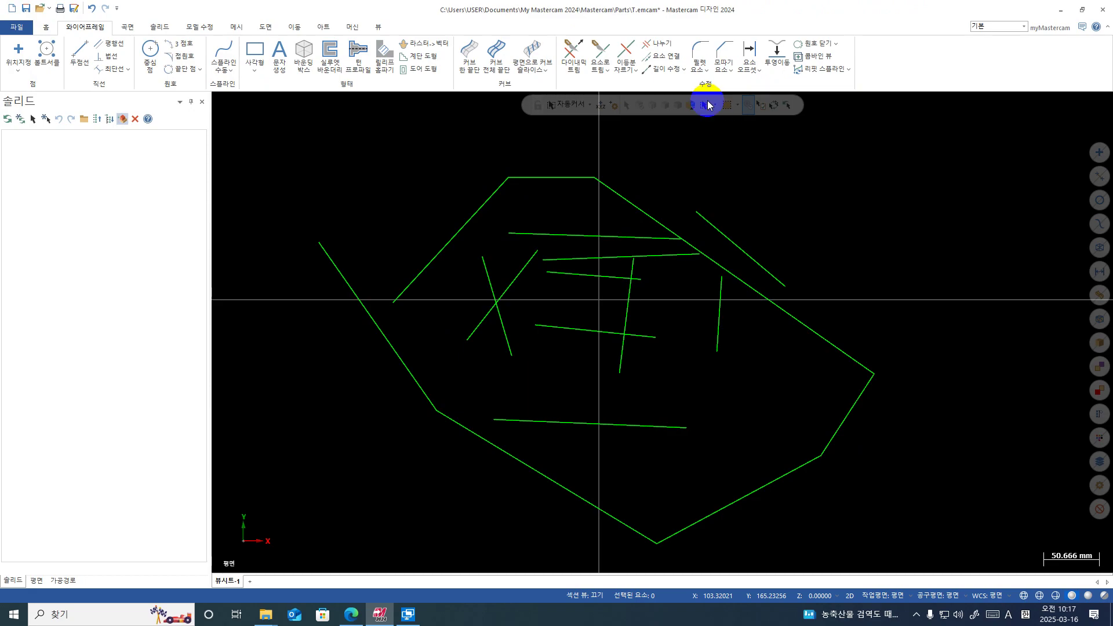
click(696, 139)
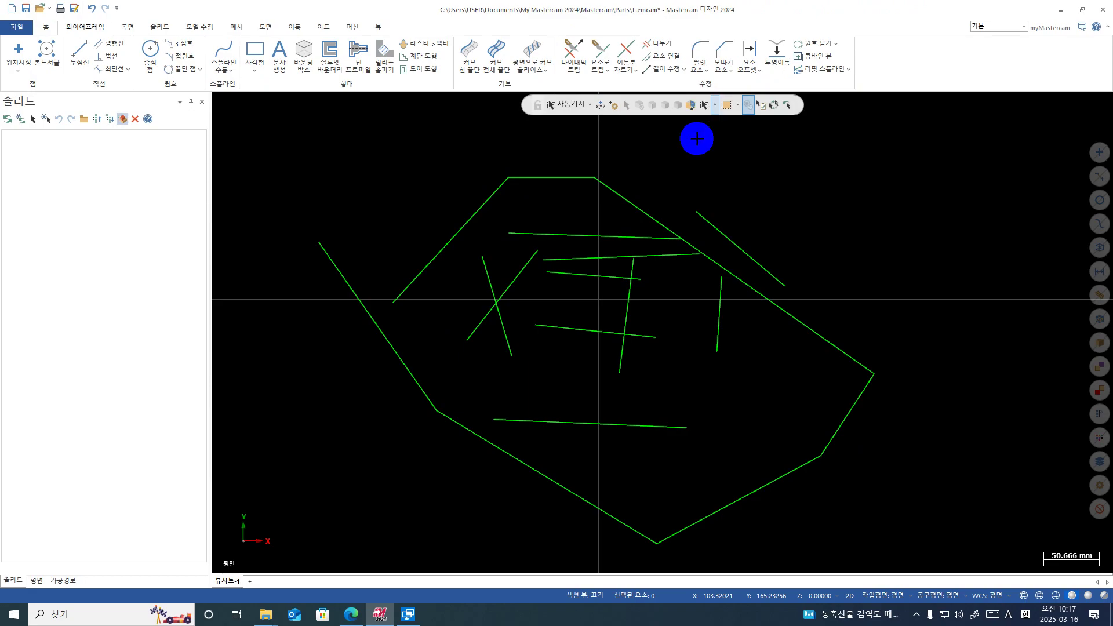
click(395, 283)
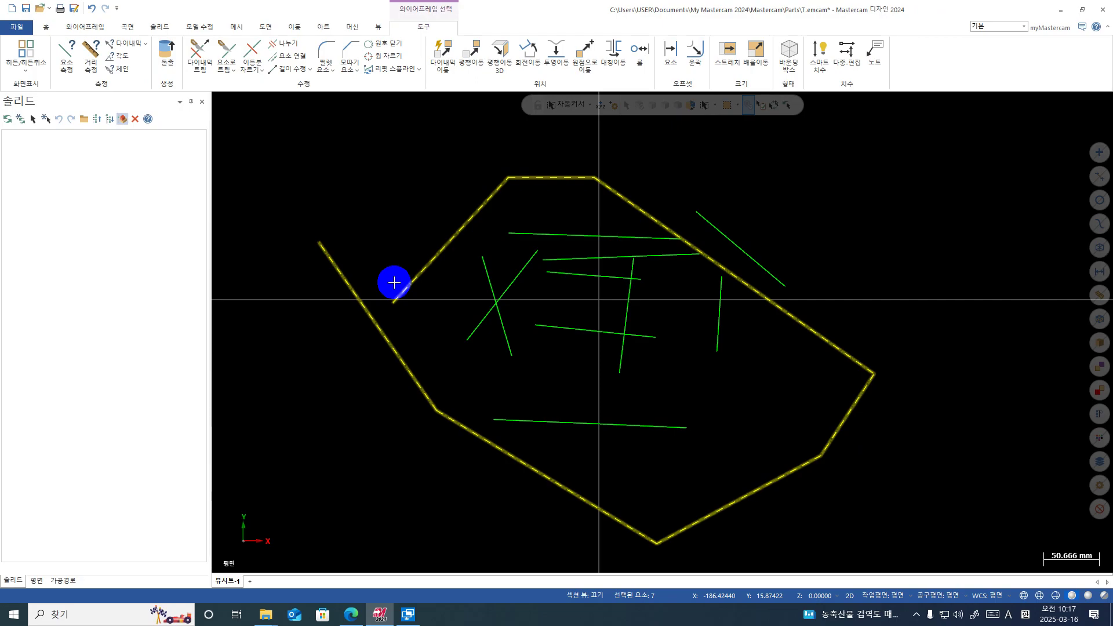
key(Escape)
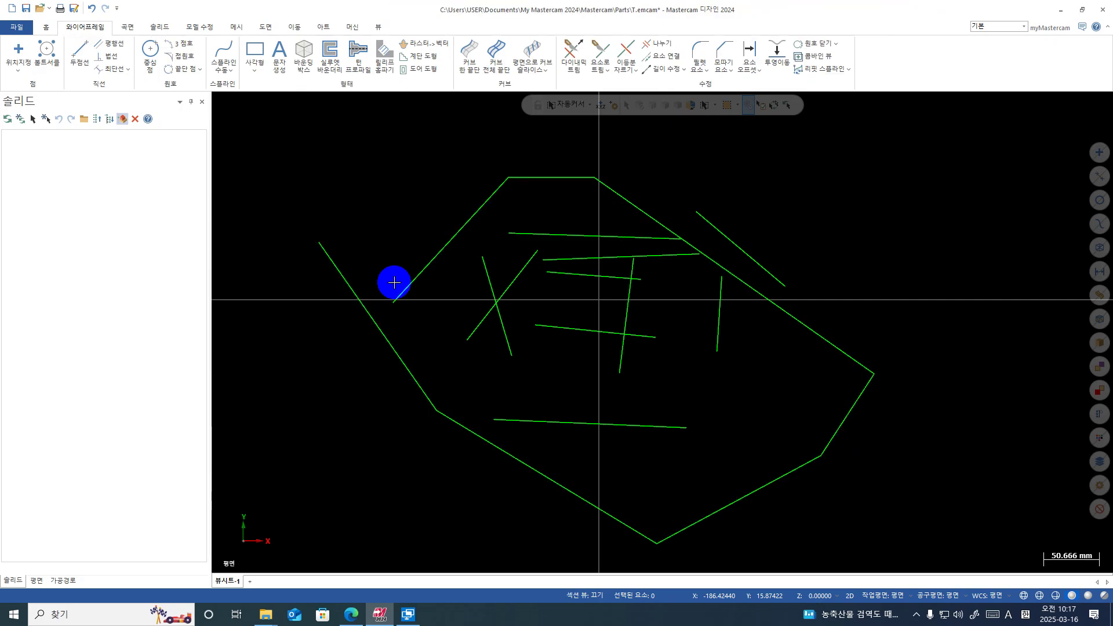
With 윈도 (Window) selection, frame the inner lines and the top segment of the surrounding chain, and clear the selection.
click(716, 105)
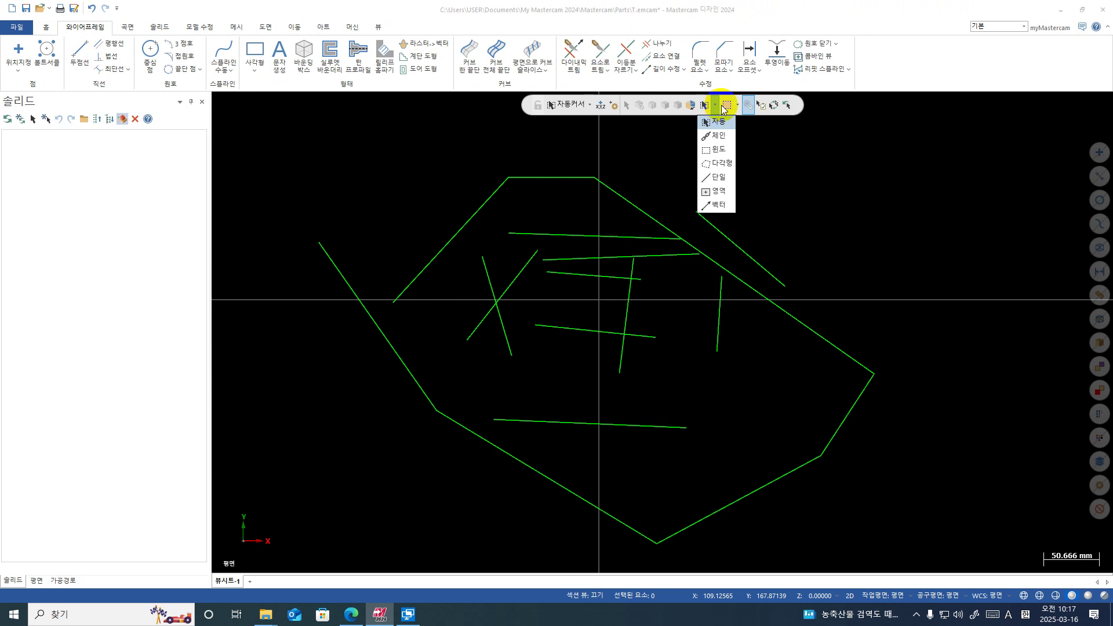
click(717, 151)
drag(853, 137, 453, 453)
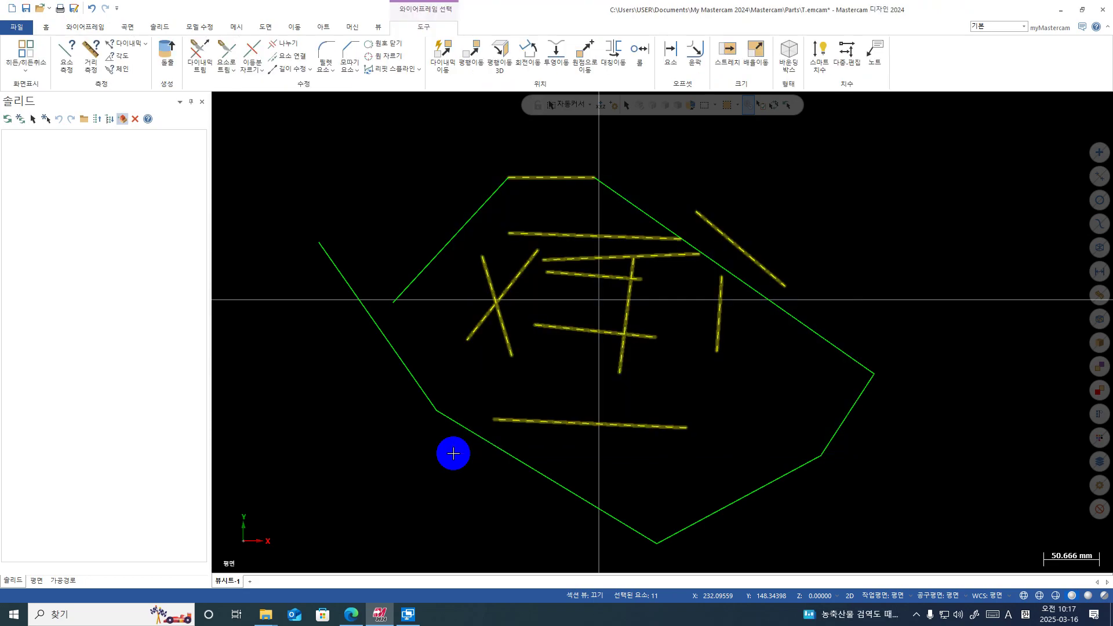
key(Escape)
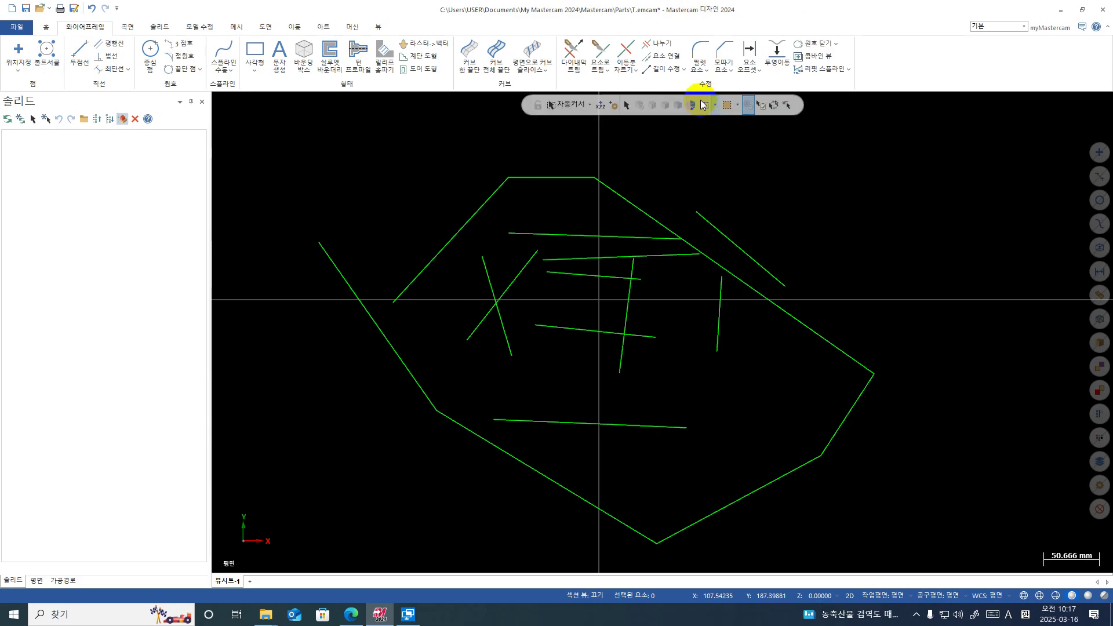
With 다각형 (Polygon) selection, outline an irregular area around the crossing lines, the upper inner lines and the chain's top segment to select them.
click(717, 107)
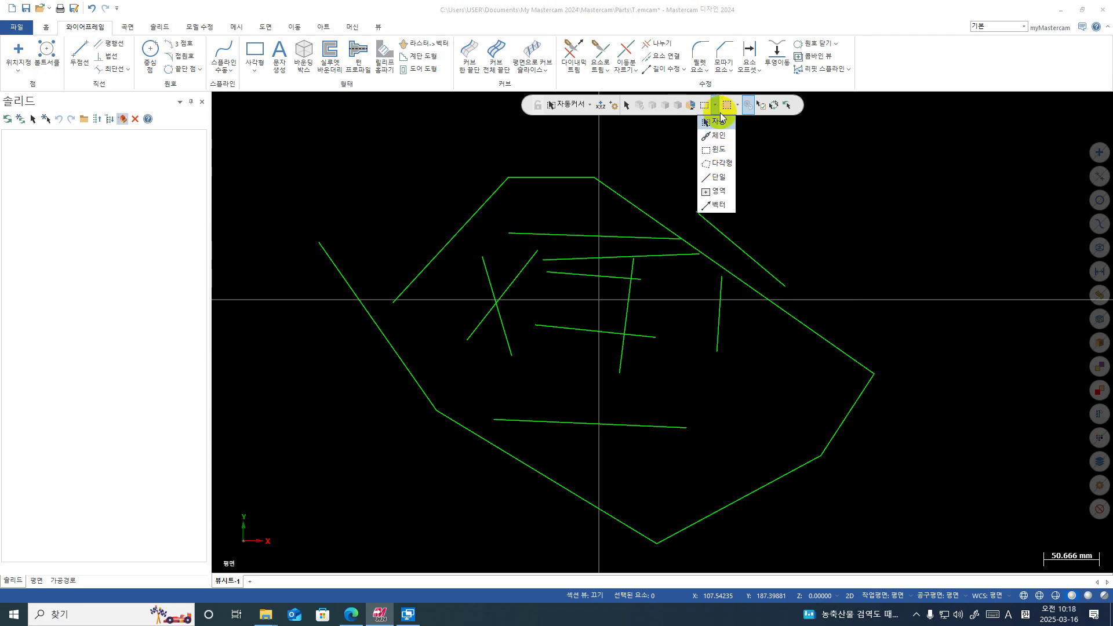
click(722, 174)
click(850, 197)
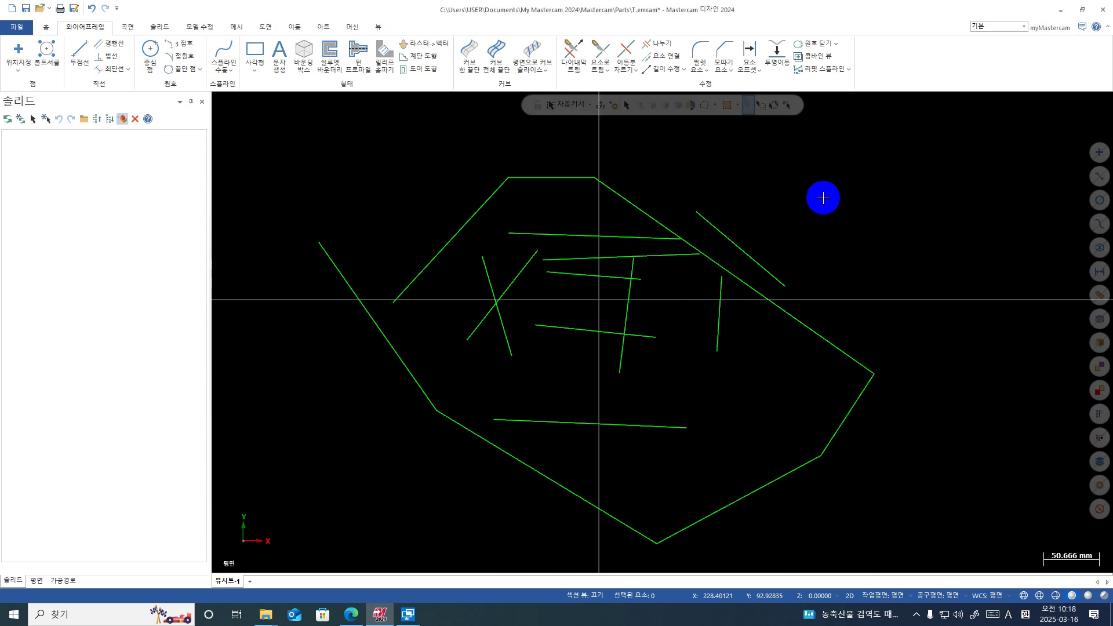
click(675, 157)
click(520, 139)
click(415, 237)
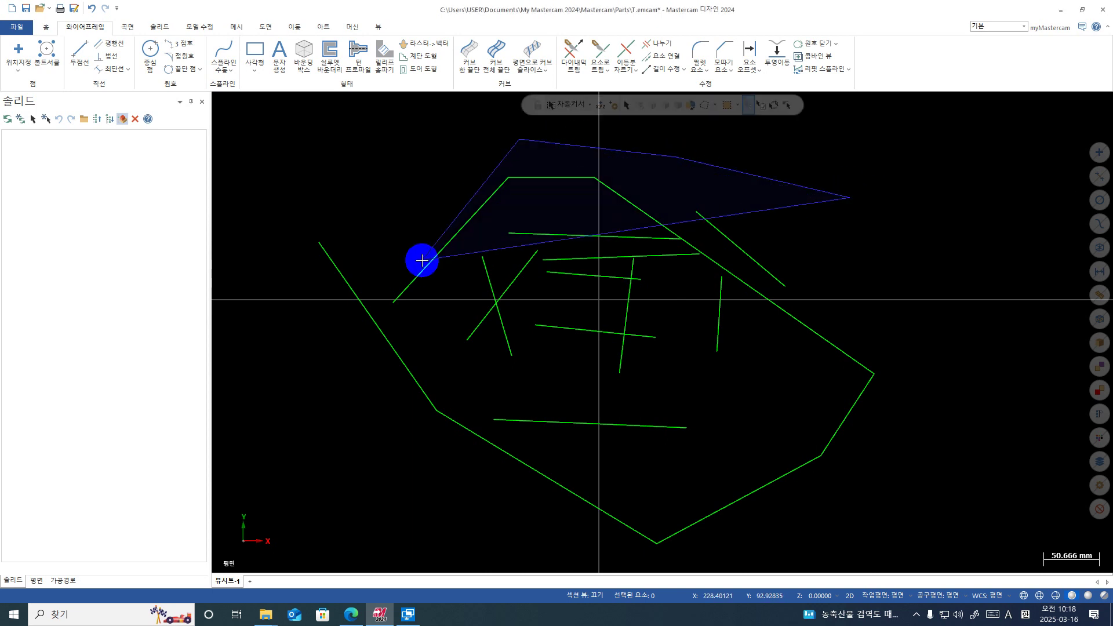
click(456, 372)
click(538, 365)
click(516, 318)
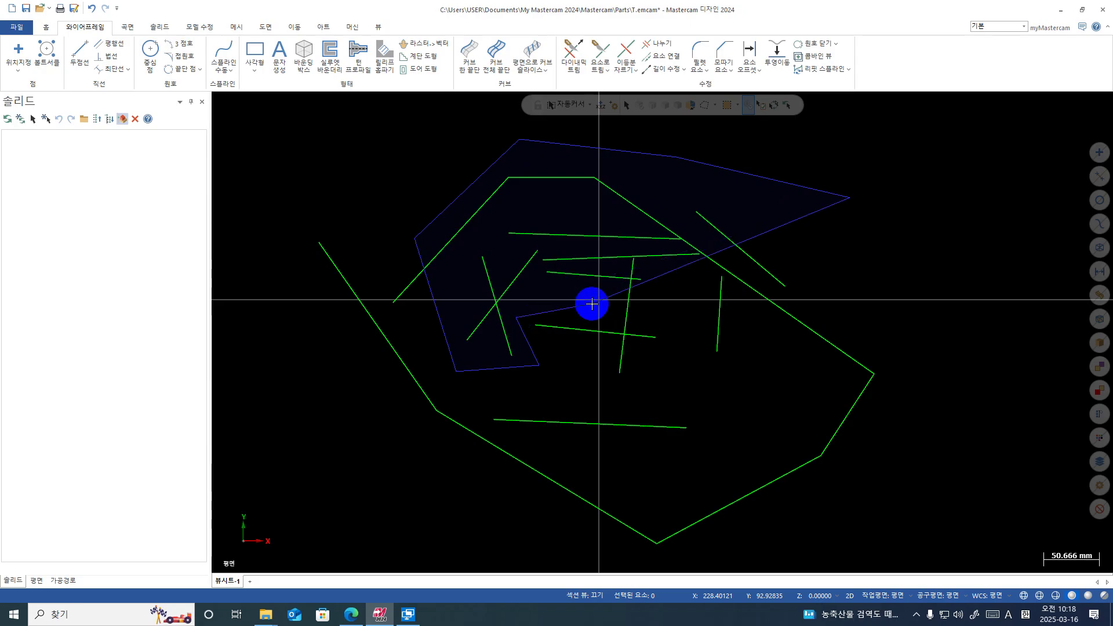
click(591, 303)
click(671, 316)
click(725, 255)
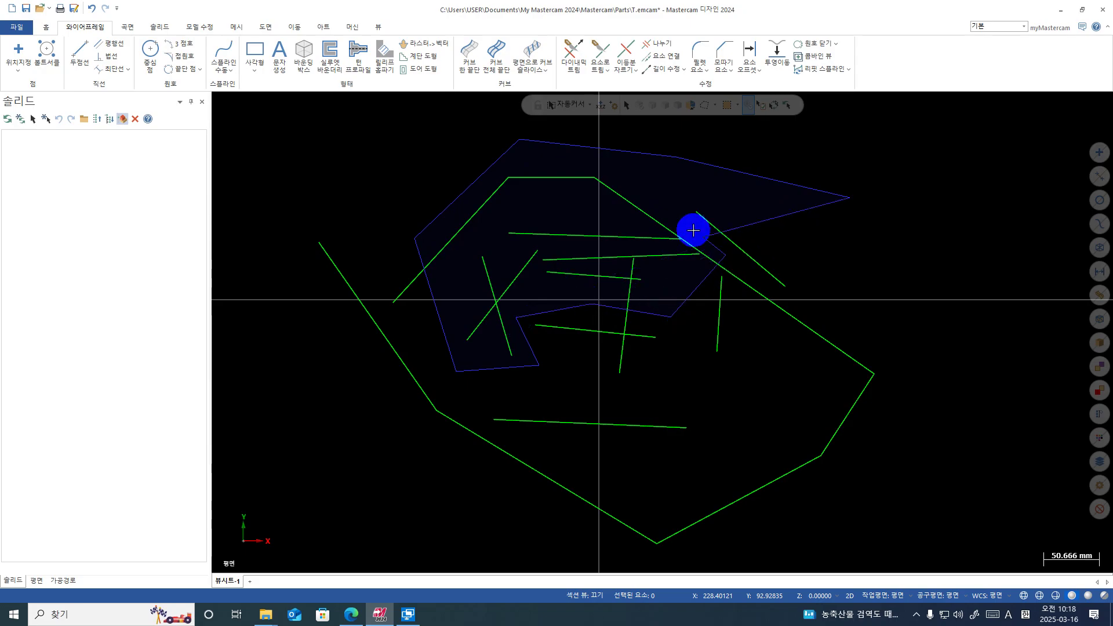
double_click(664, 197)
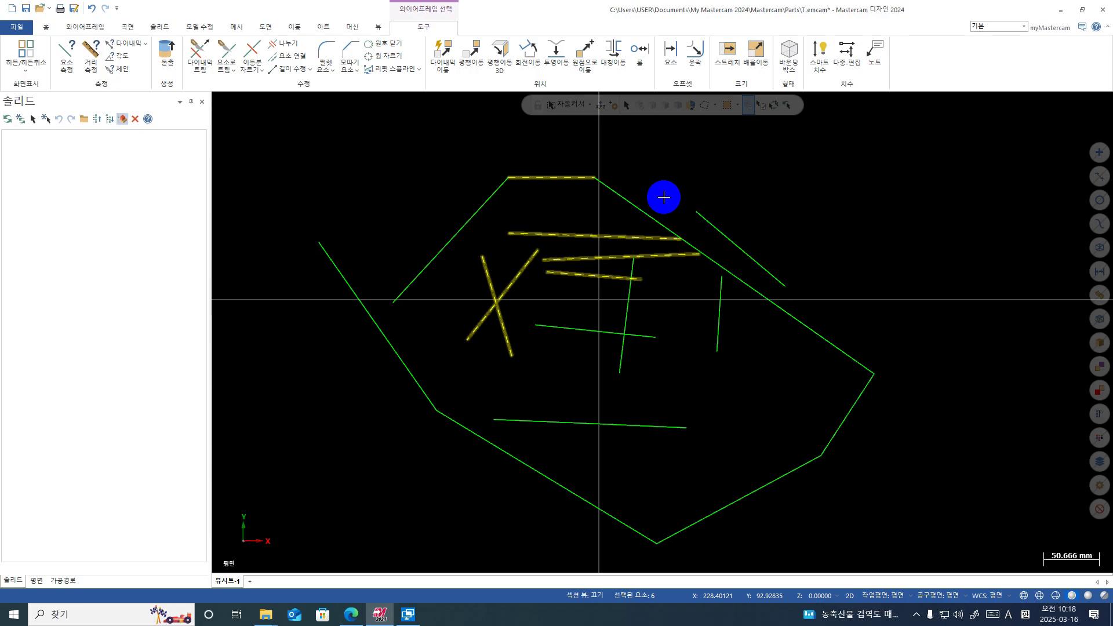
Clear the polygon selection, select the three upper segments of the surrounding chain individually with 단일 (Single) selection, and clear them.
click(715, 104)
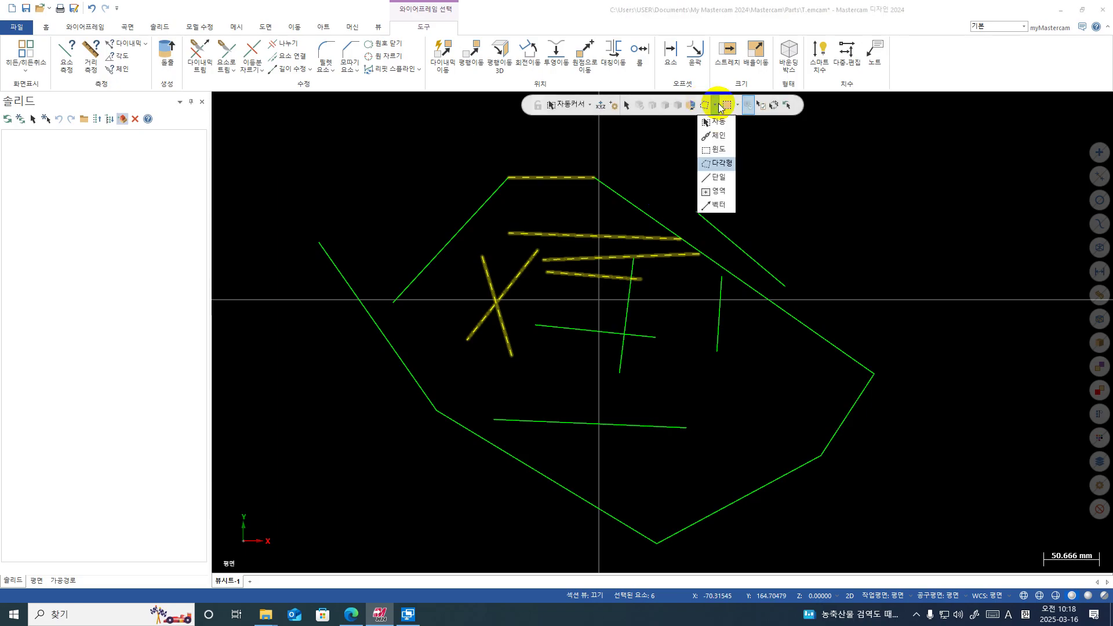
click(717, 177)
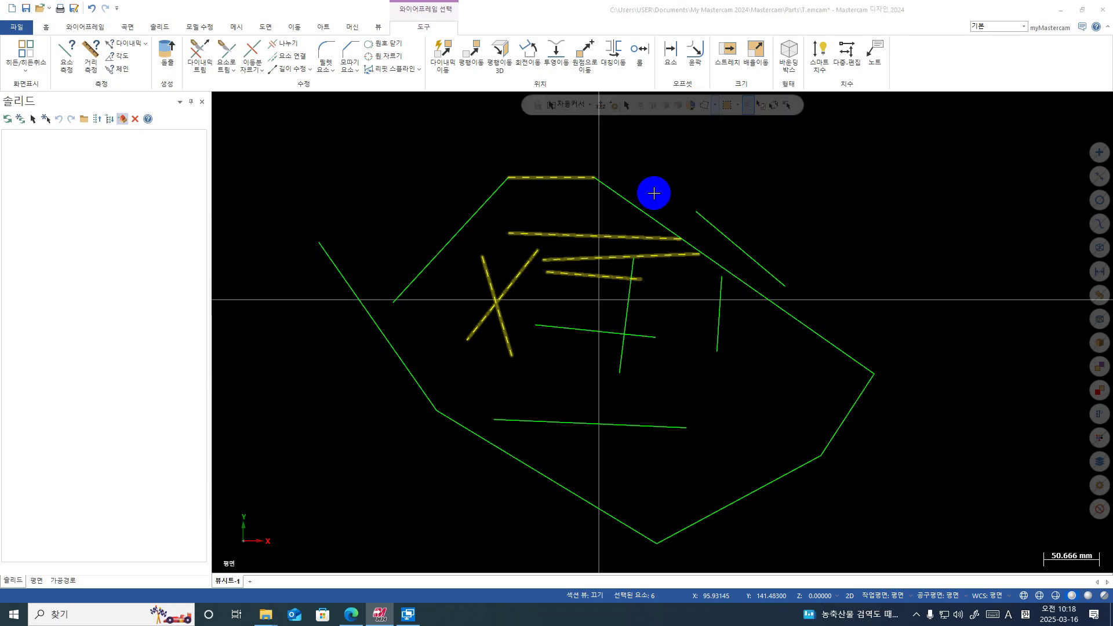
scroll(342, 363, down, 1)
scroll(831, 287, down, 1)
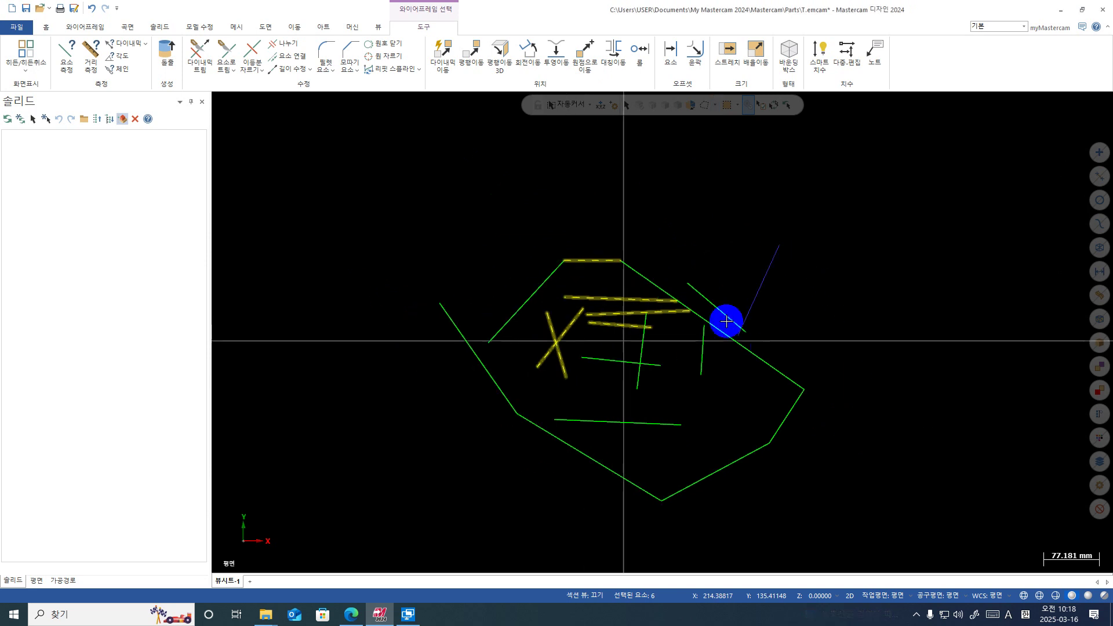
key(Escape)
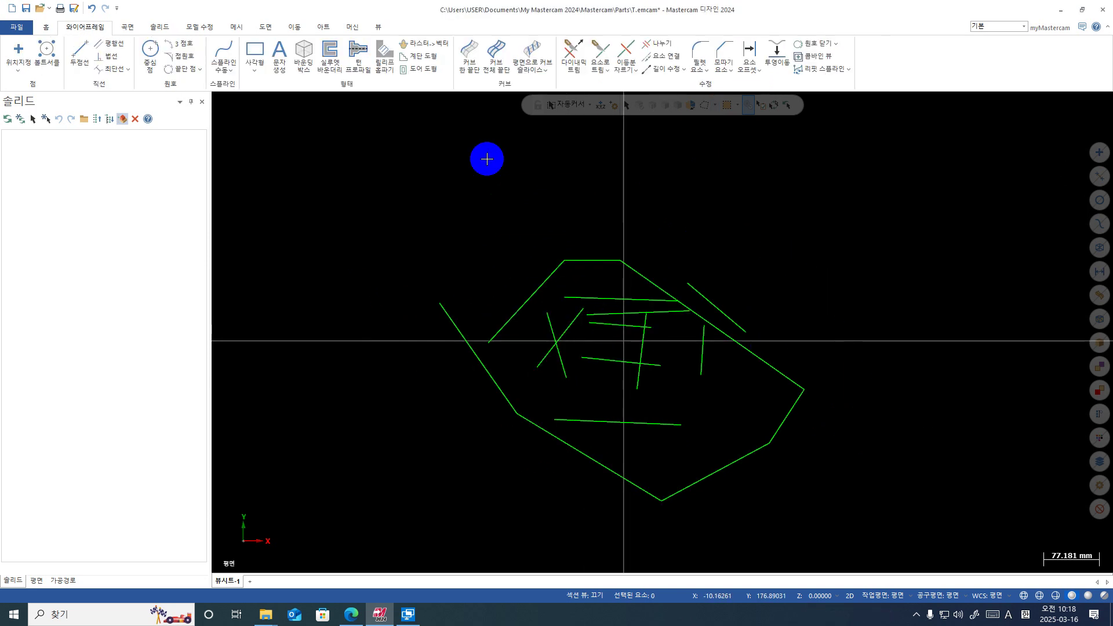
click(715, 105)
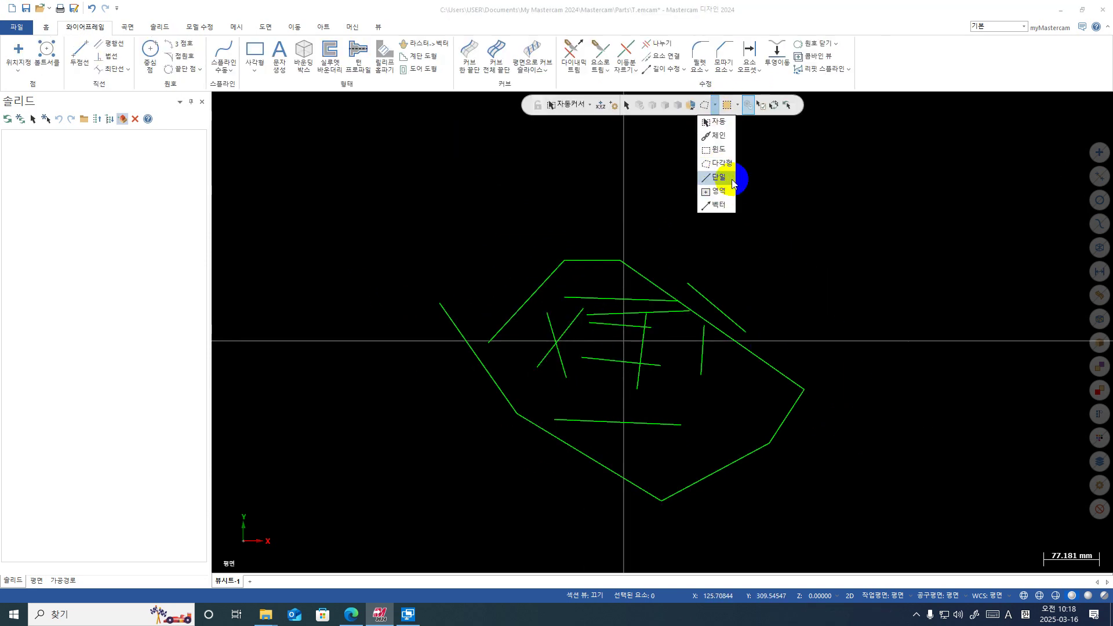
click(710, 177)
click(496, 325)
click(574, 268)
click(640, 273)
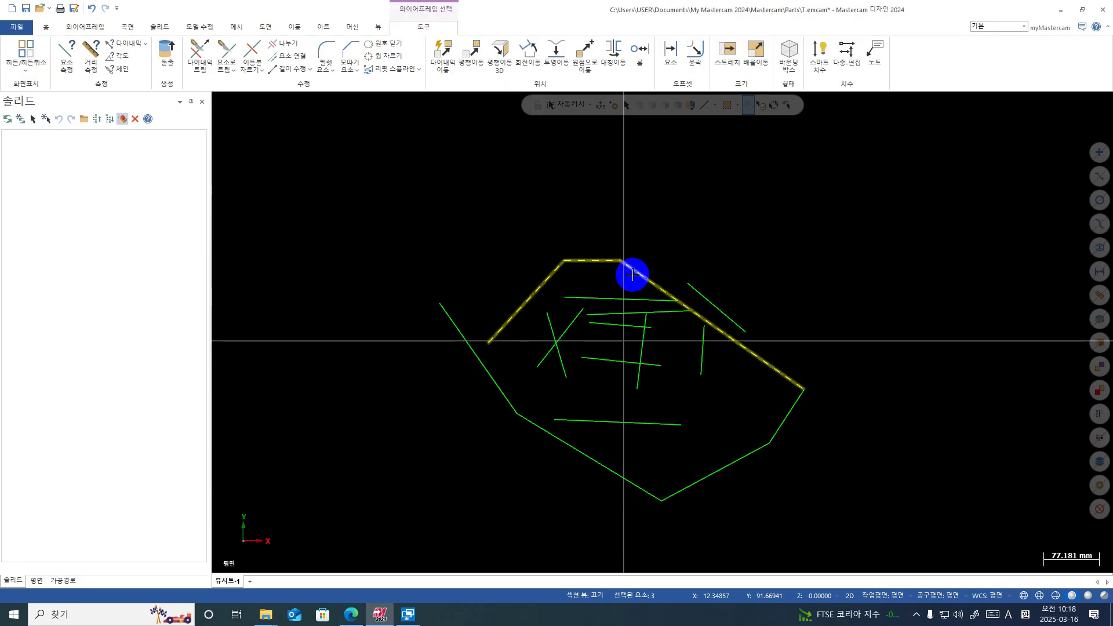
key(Escape)
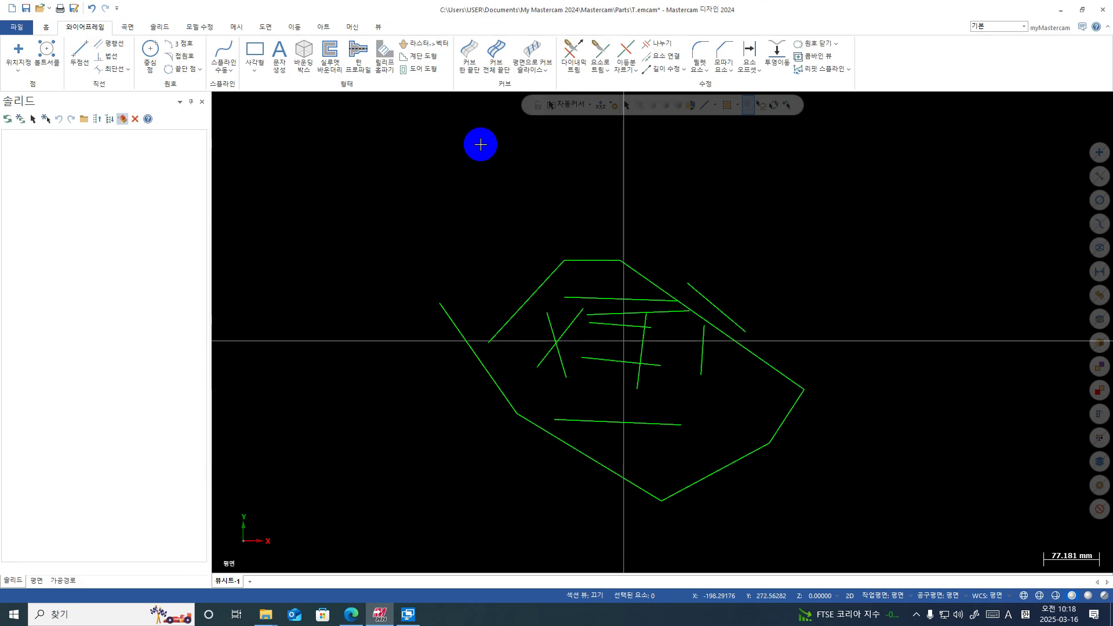
Draw three nested rectangles in the empty area beside the existing lines, the outer one about 293 by 220 mm.
click(716, 105)
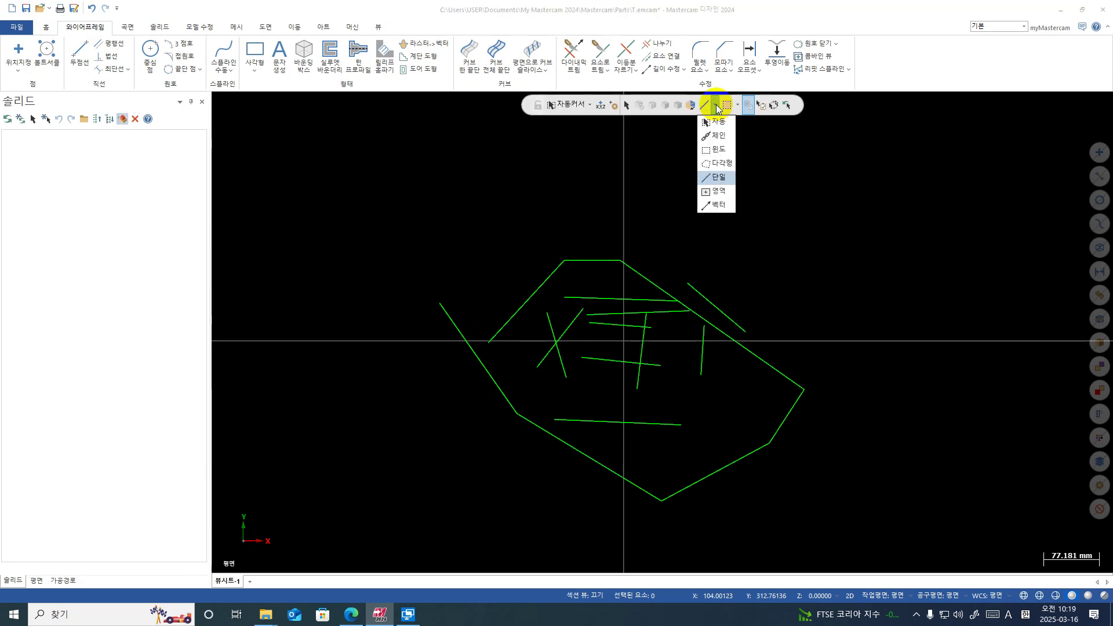
click(716, 192)
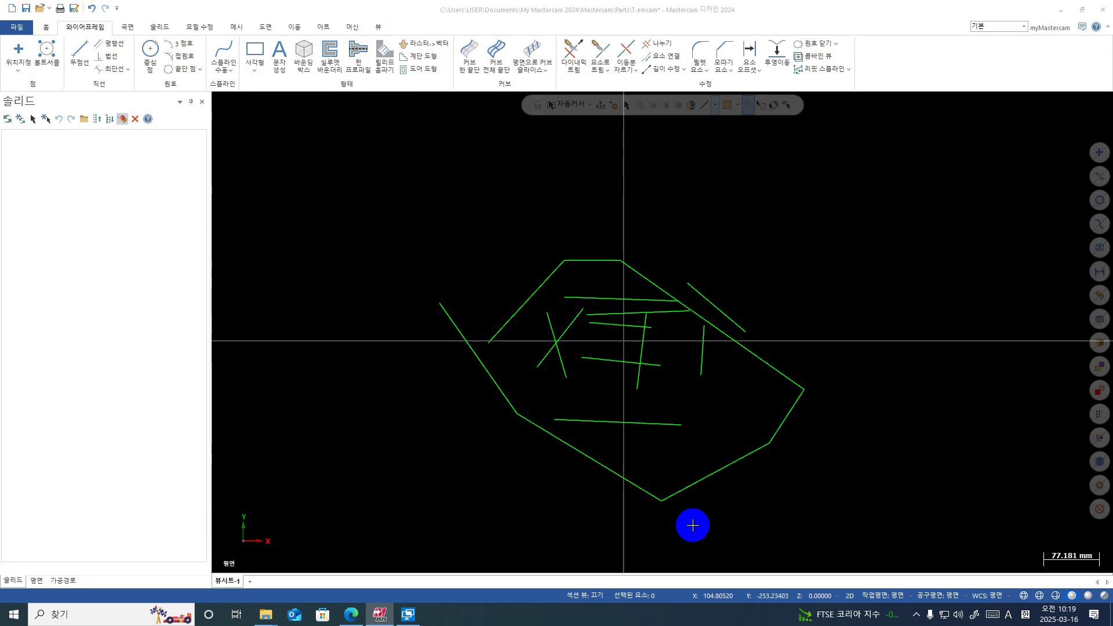
scroll(672, 256, down, 2)
click(266, 51)
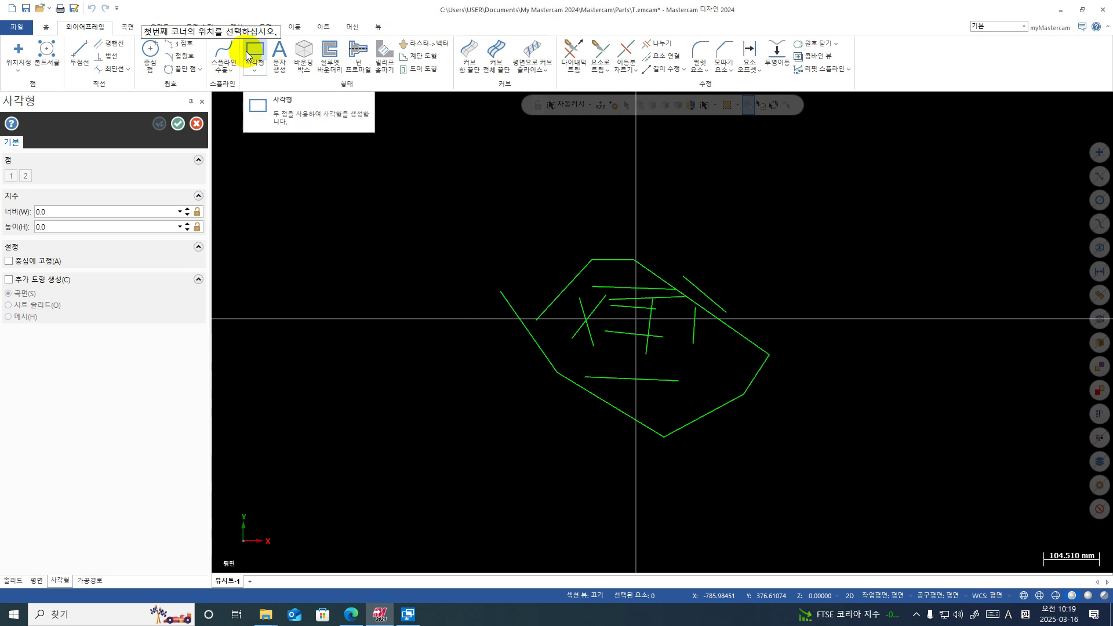
click(317, 168)
click(474, 286)
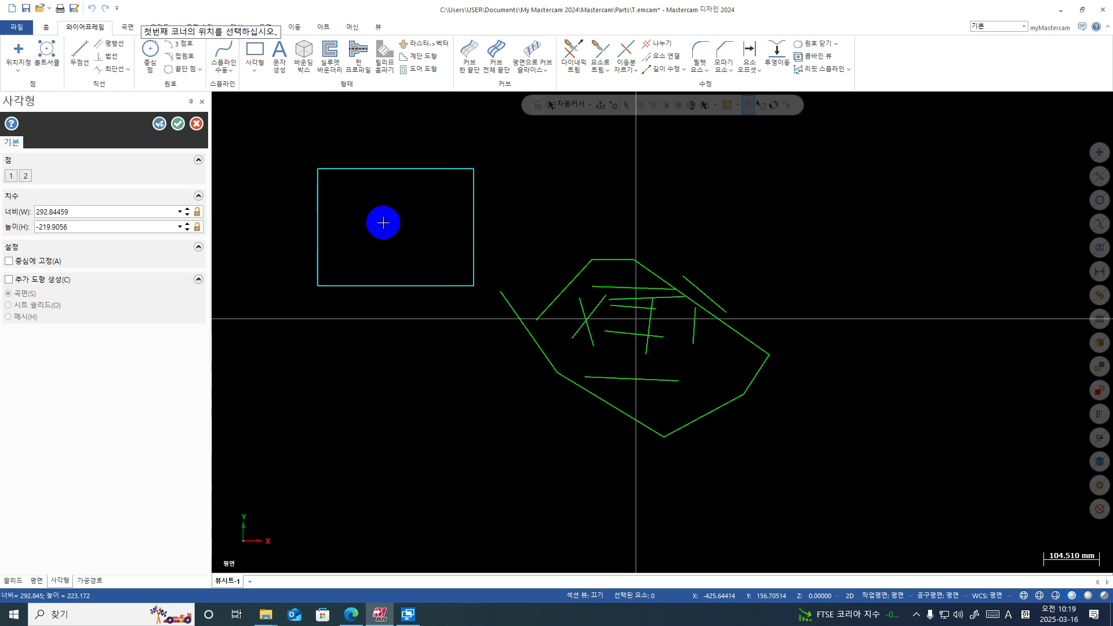
click(368, 206)
click(438, 255)
click(396, 228)
click(421, 245)
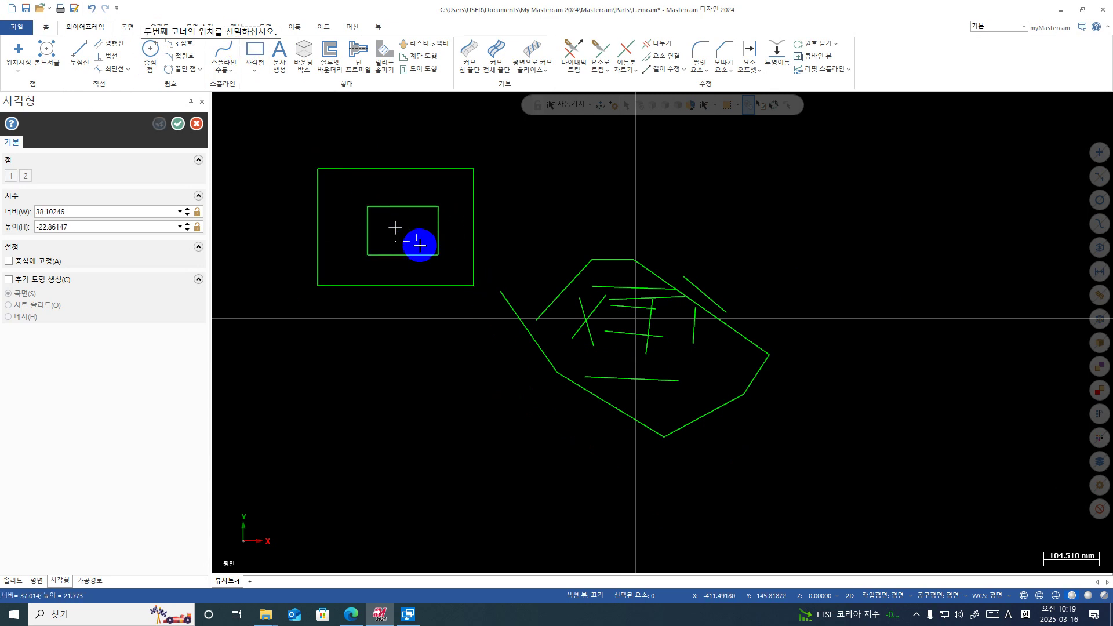
click(516, 316)
Draw an open chain of connected lines between the outer and middle rectangles using the two-point line command's 다중-선 (multi-line) method.
click(80, 56)
scroll(349, 225, down, 1)
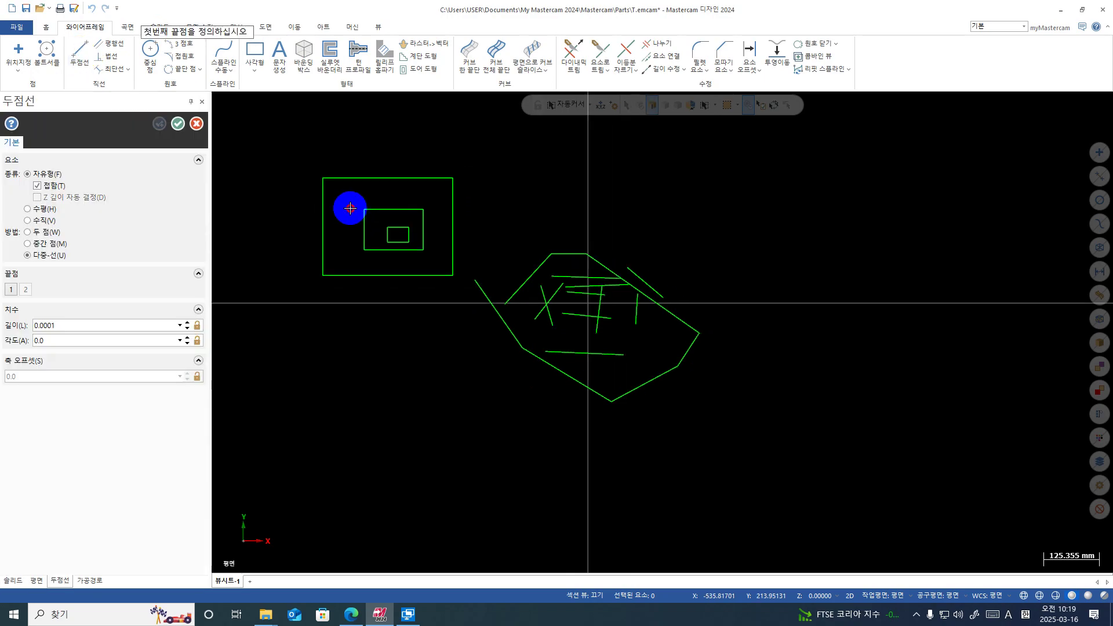
click(350, 209)
click(339, 244)
click(367, 197)
click(404, 197)
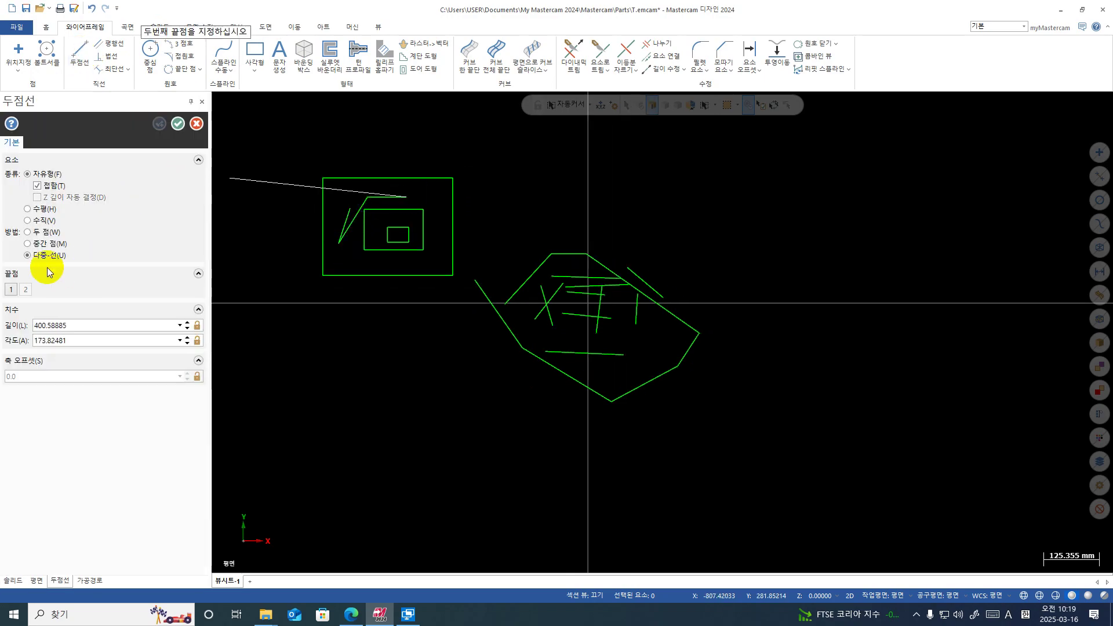
click(35, 232)
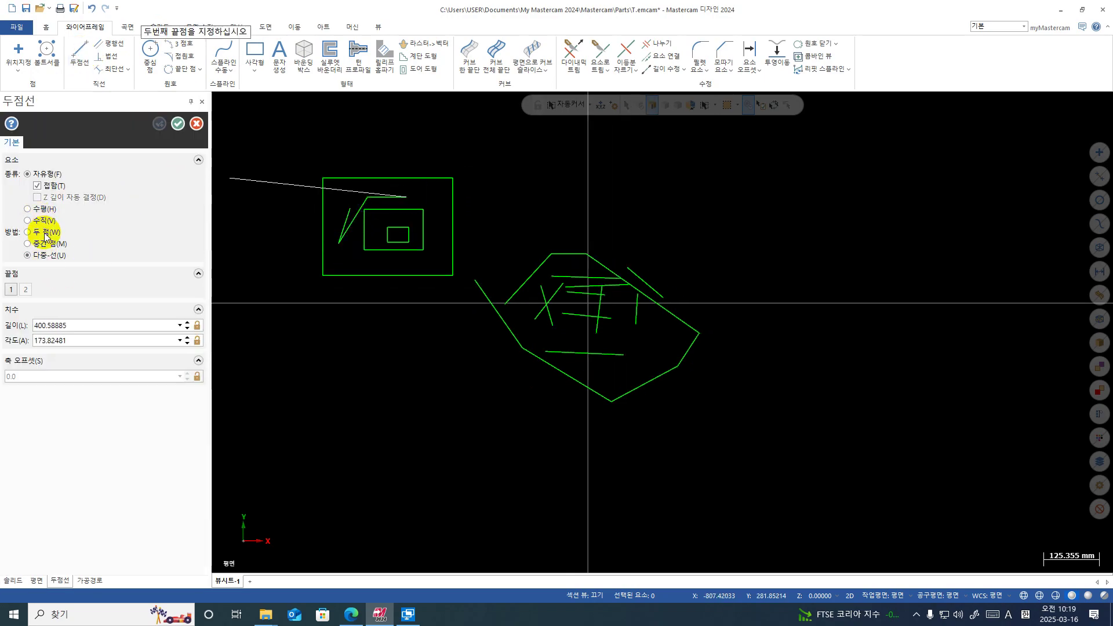
click(433, 197)
With the 두 점 (two points) method, draw a short horizontal line about 38 mm long and a short vertical line between the middle and inner rectangles.
scroll(394, 231, up, 3)
click(371, 201)
click(406, 201)
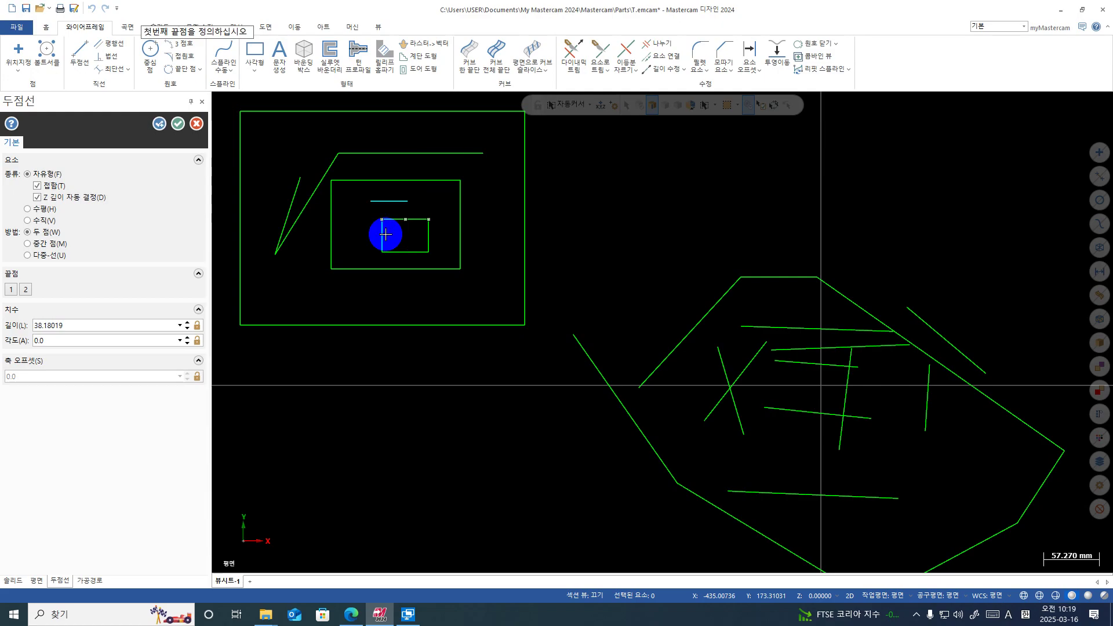
click(353, 230)
click(357, 248)
key(Escape)
scroll(360, 287, down, 1)
scroll(430, 365, down, 1)
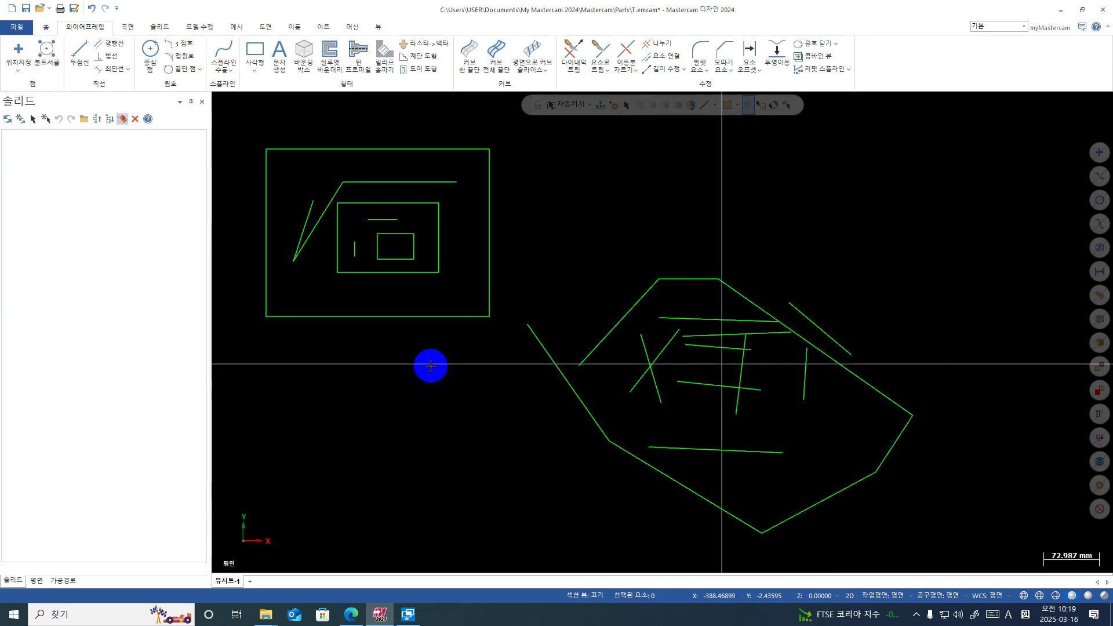
Select the area between the outer and middle rectangles, including the open chain, using 영역 (Area) selection.
scroll(519, 388, up, 1)
scroll(492, 380, down, 2)
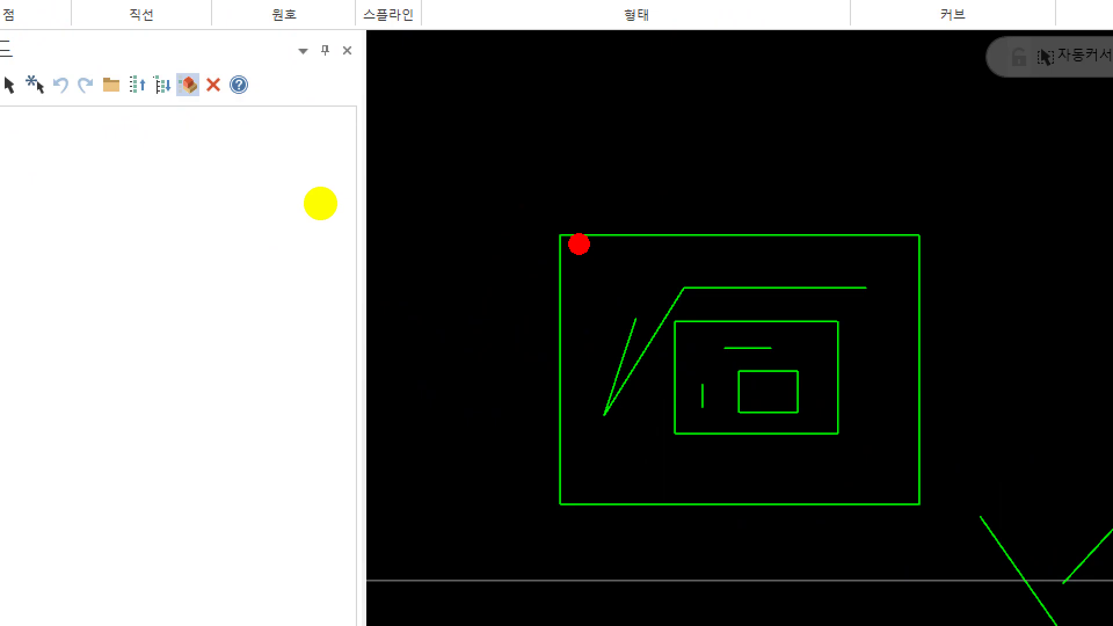
drag(589, 259, 612, 250)
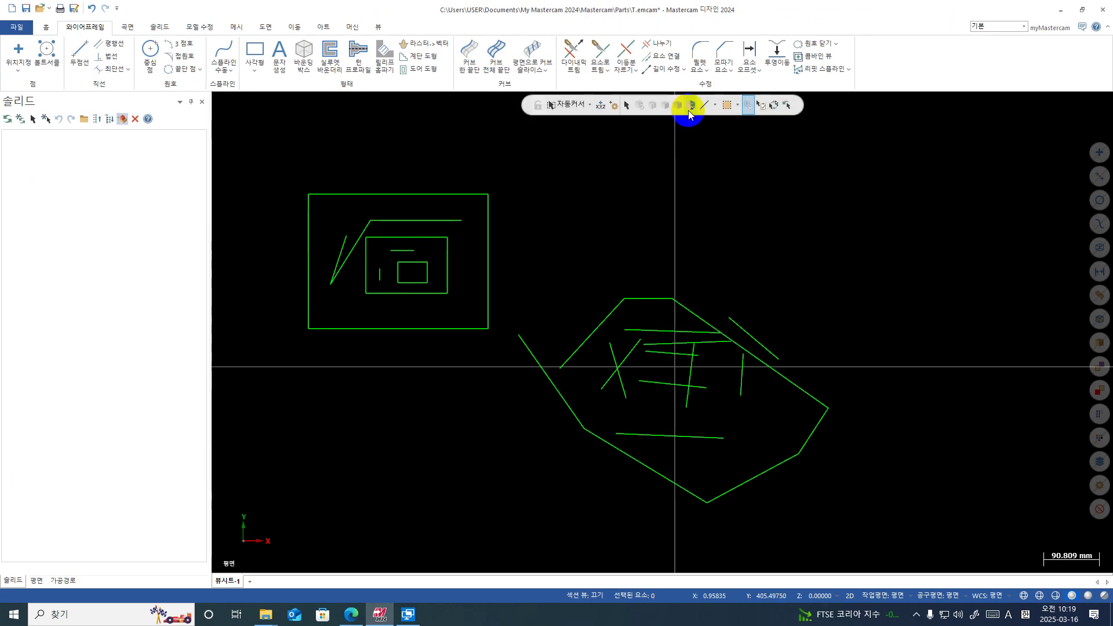
click(715, 106)
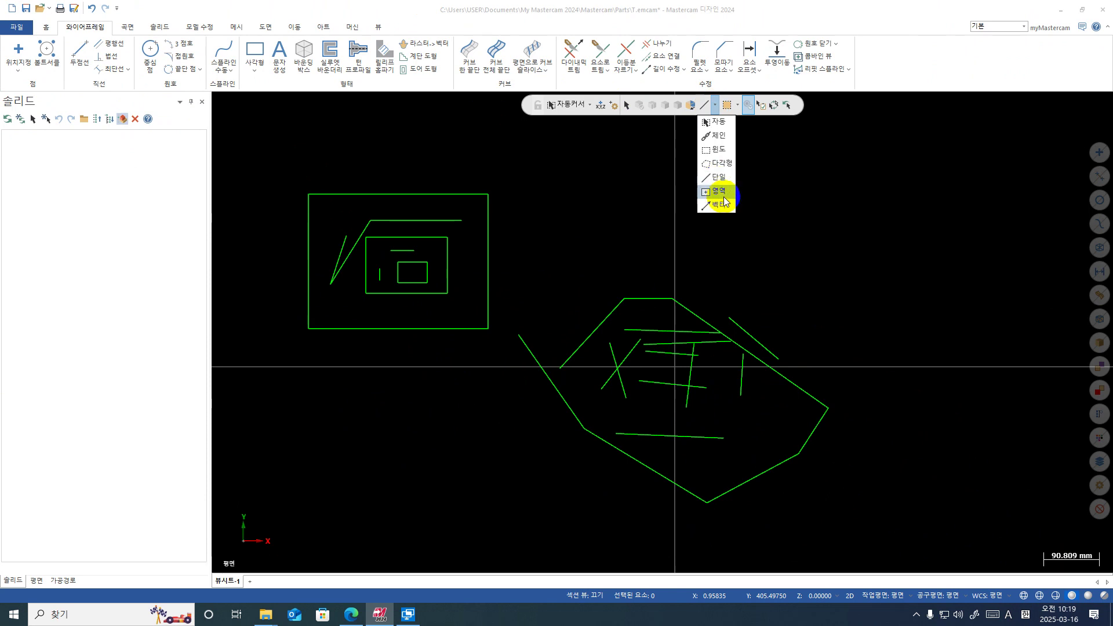
click(723, 196)
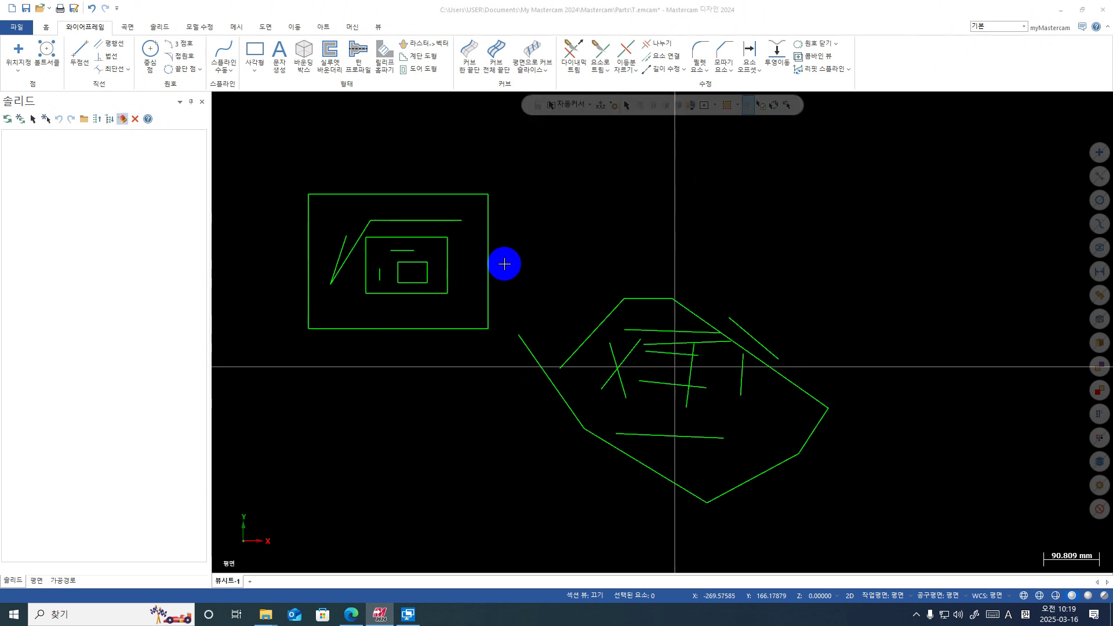
click(467, 256)
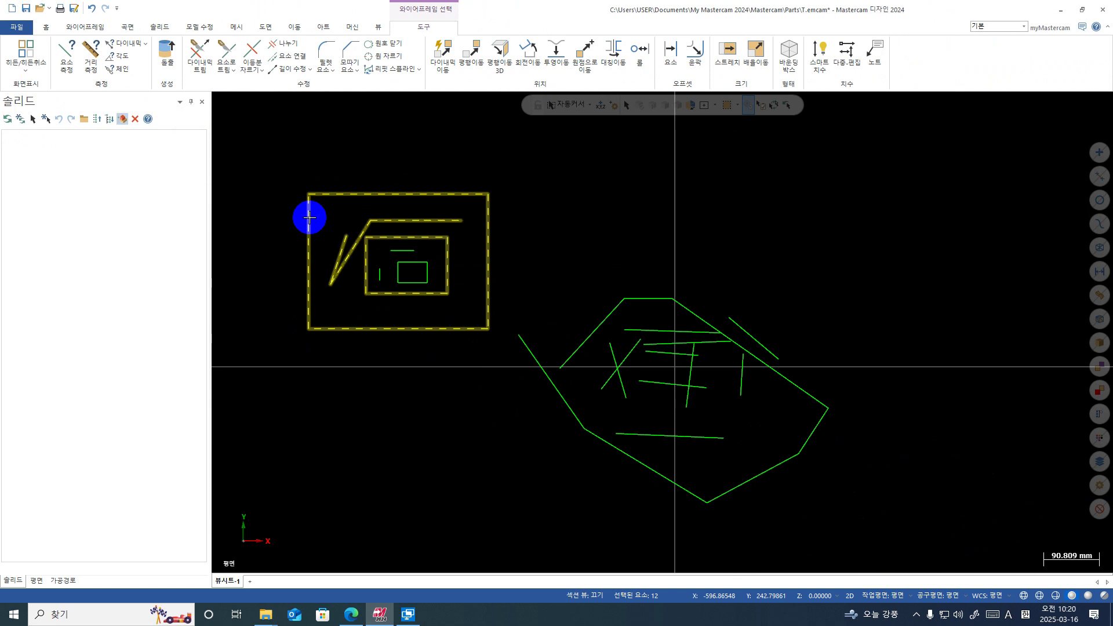
Deselect the outer and middle rectangles with 체인 (Chain) selection, and clear the remaining selection of the open chain.
click(714, 109)
click(715, 125)
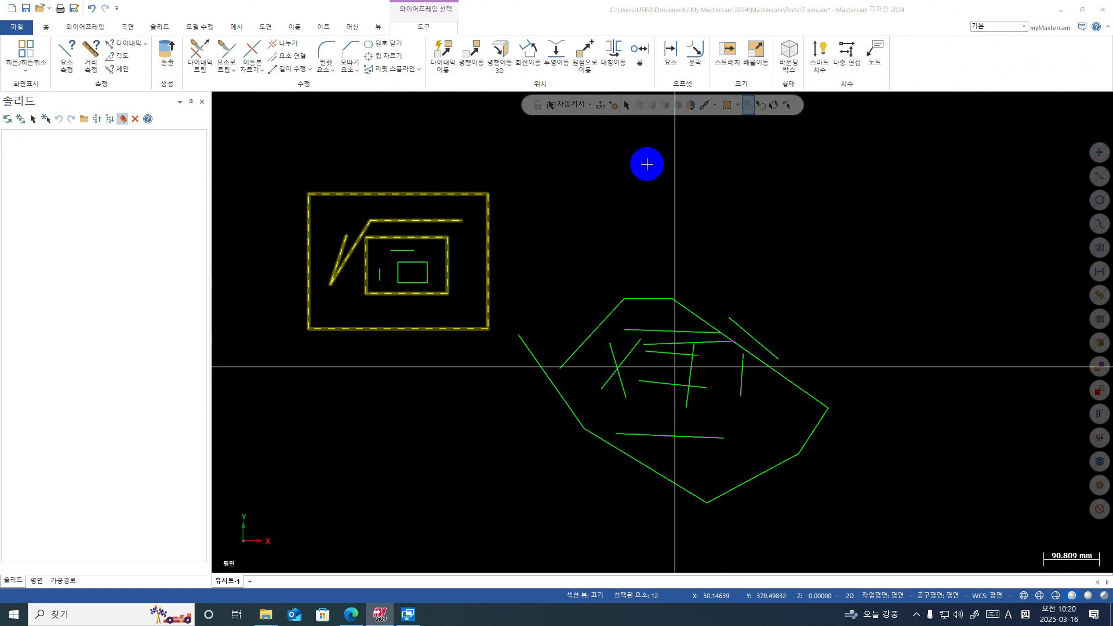
click(377, 199)
click(447, 273)
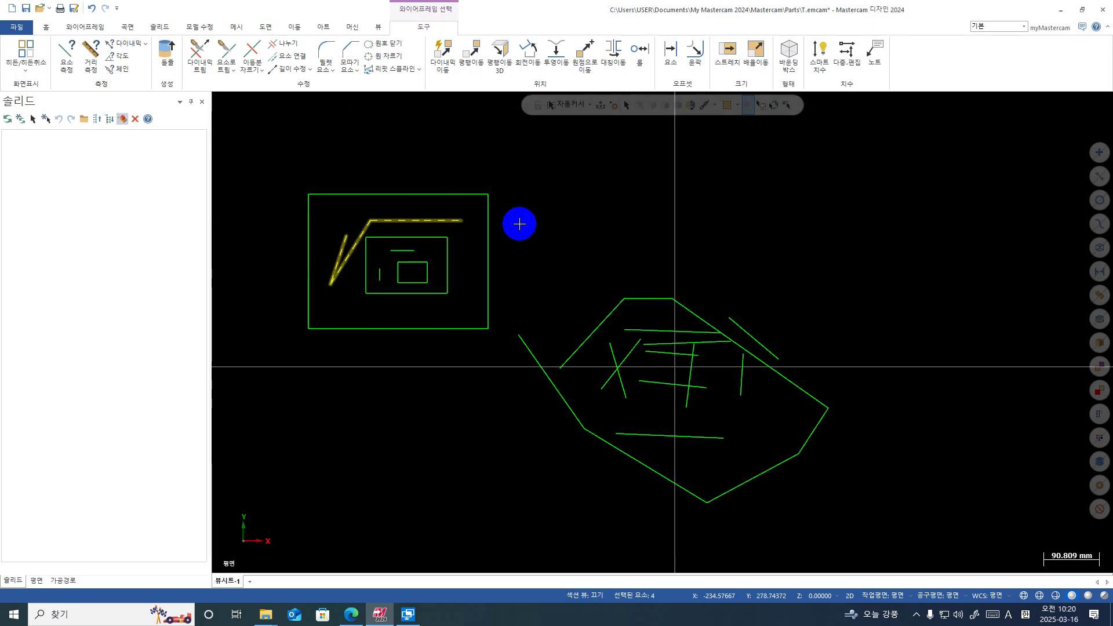
key(Escape)
Switch back to 영역 (Area) selection for the nested rectangles.
click(721, 110)
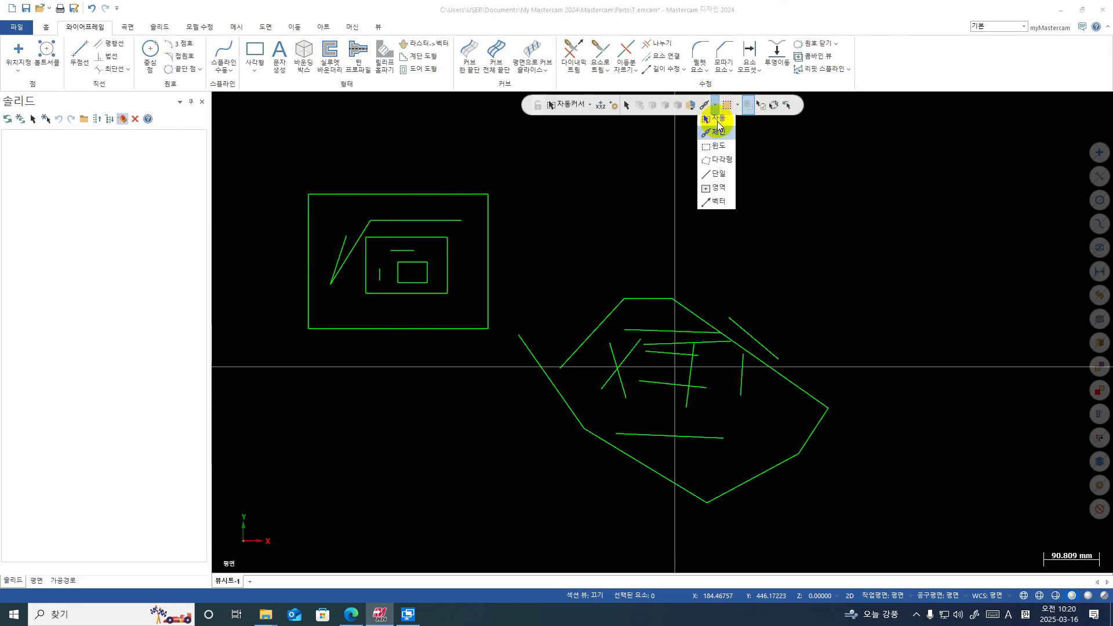
click(721, 198)
scroll(389, 271, up, 2)
scroll(390, 272, up, 2)
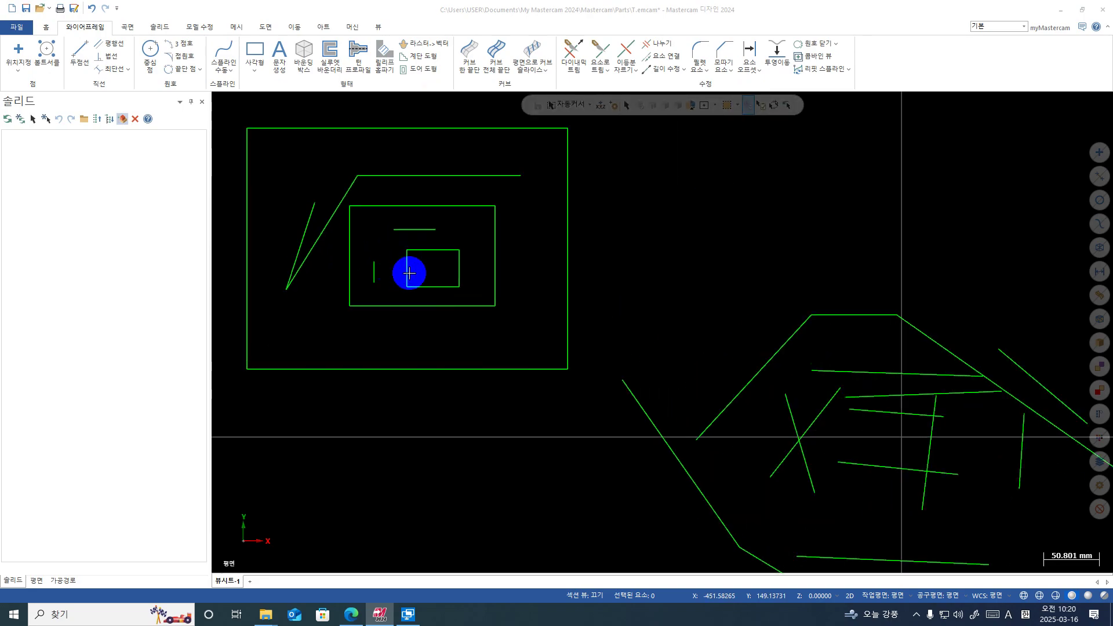
Select the smallest inner rectangle by picking inside its area, and clear the selection.
click(432, 266)
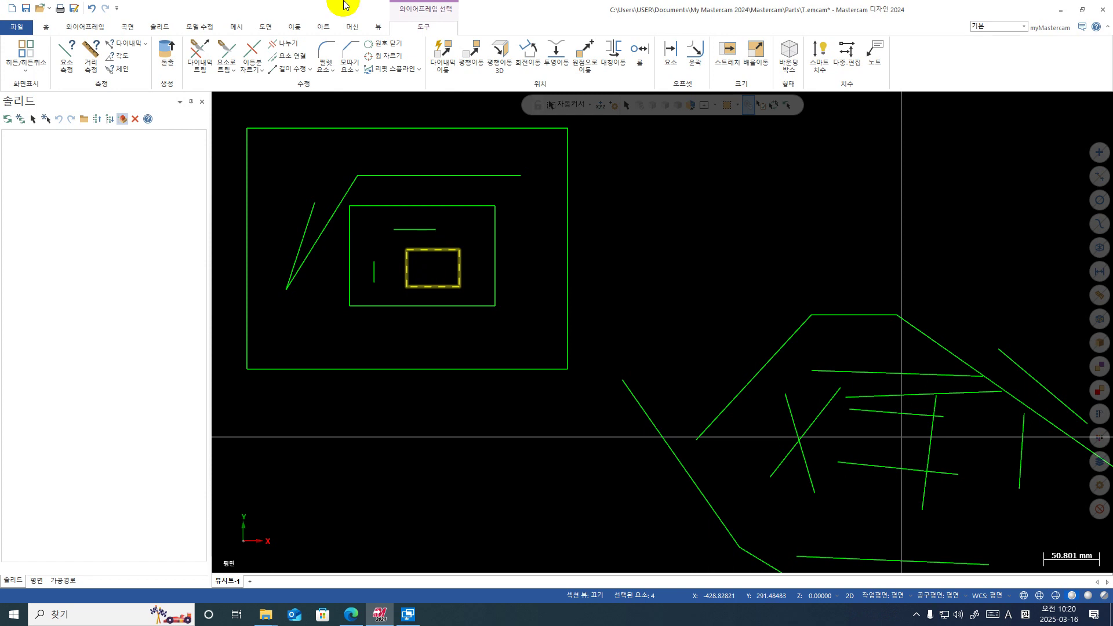
click(732, 137)
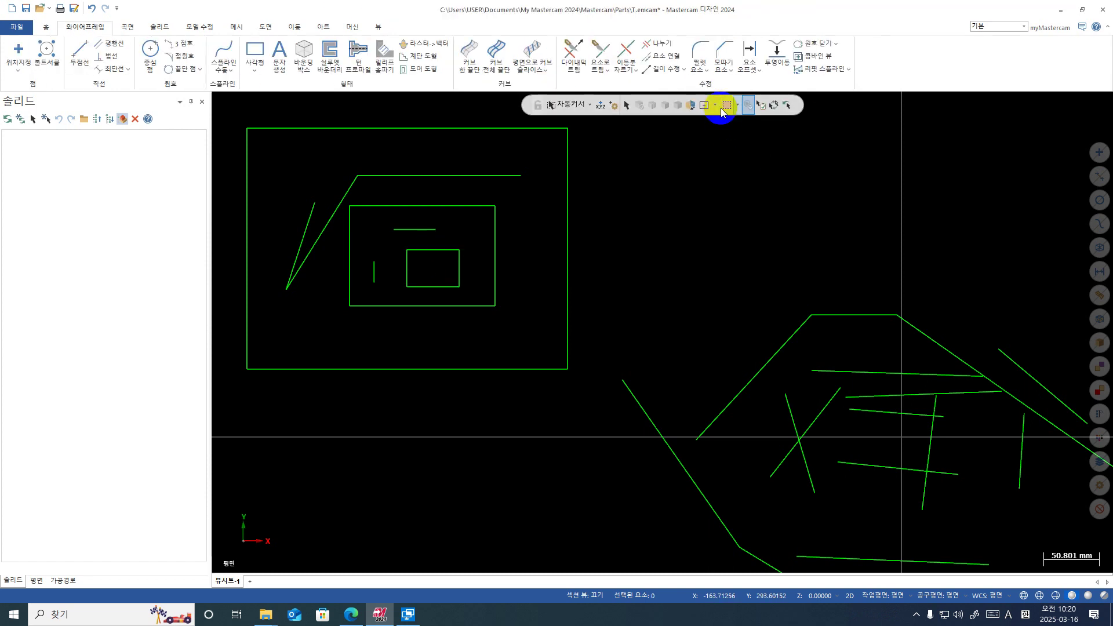
Set the selection method to Vector (벡터).
click(715, 105)
click(719, 205)
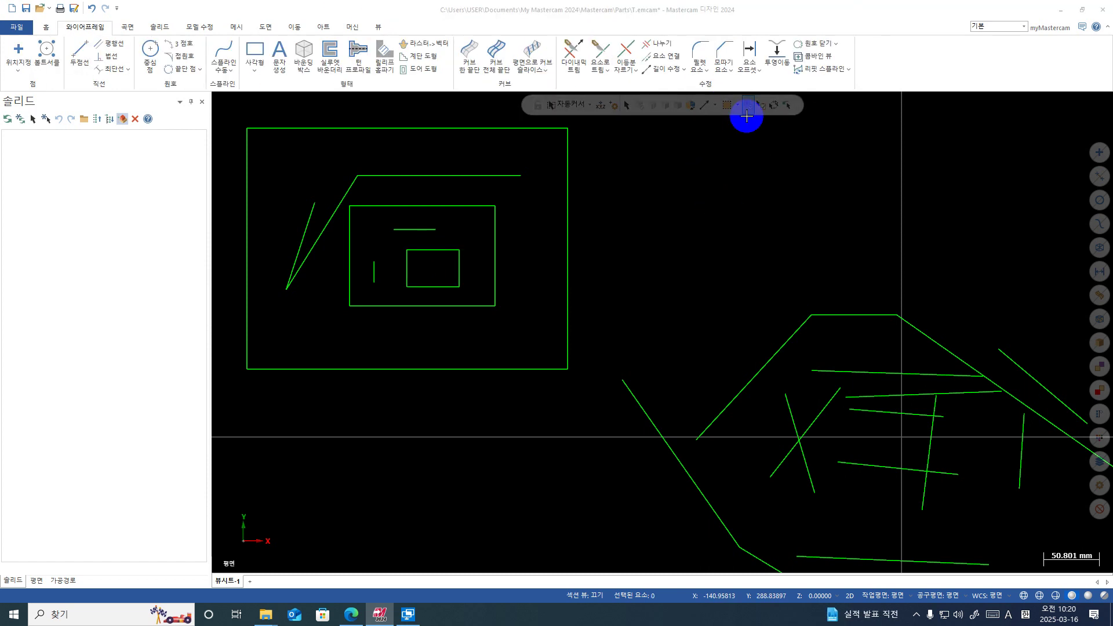
click(715, 105)
key(ctrl+1)
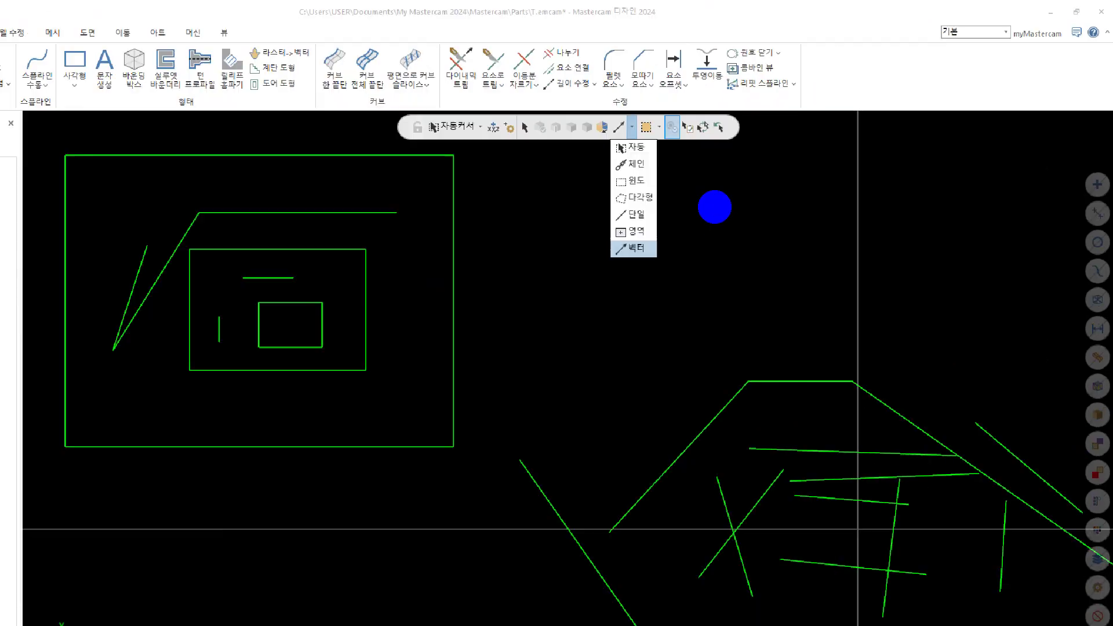
click(724, 185)
mouse_move(646, 182)
mouse_down()
mouse_move(810, 202)
mouse_move(614, 241)
mouse_move(603, 168)
mouse_up()
key(Escape)
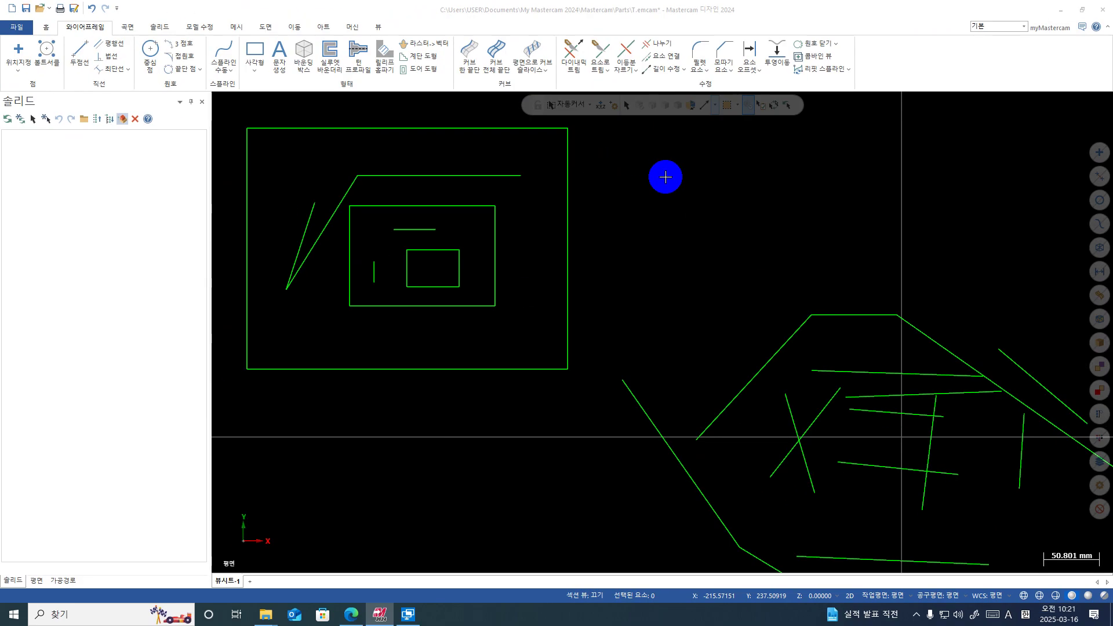
Select lines by vector with a zigzag path crossing the large rectangle and the open polygon's inner lines, and clear the selection.
scroll(684, 223, down, 1)
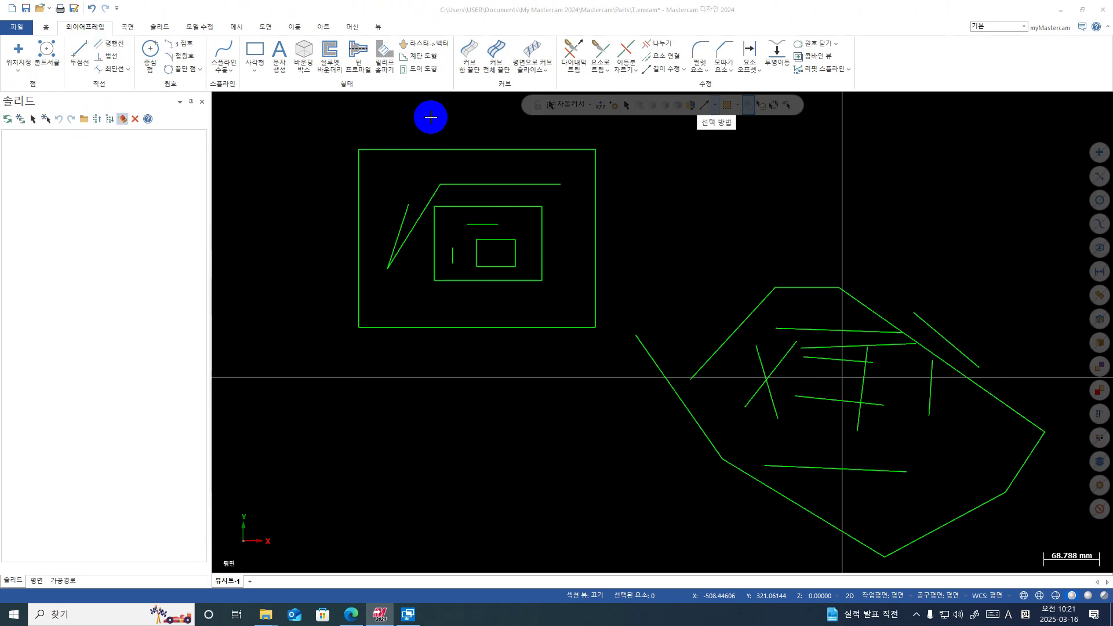
mouse_move(439, 112)
mouse_down()
mouse_move(489, 149)
mouse_move(597, 194)
mouse_move(641, 251)
mouse_move(532, 358)
mouse_move(434, 300)
mouse_move(582, 199)
mouse_move(537, 167)
mouse_move(703, 526)
mouse_move(705, 418)
mouse_move(843, 450)
mouse_move(842, 429)
mouse_move(811, 453)
mouse_move(854, 423)
mouse_move(941, 398)
mouse_move(995, 431)
mouse_up()
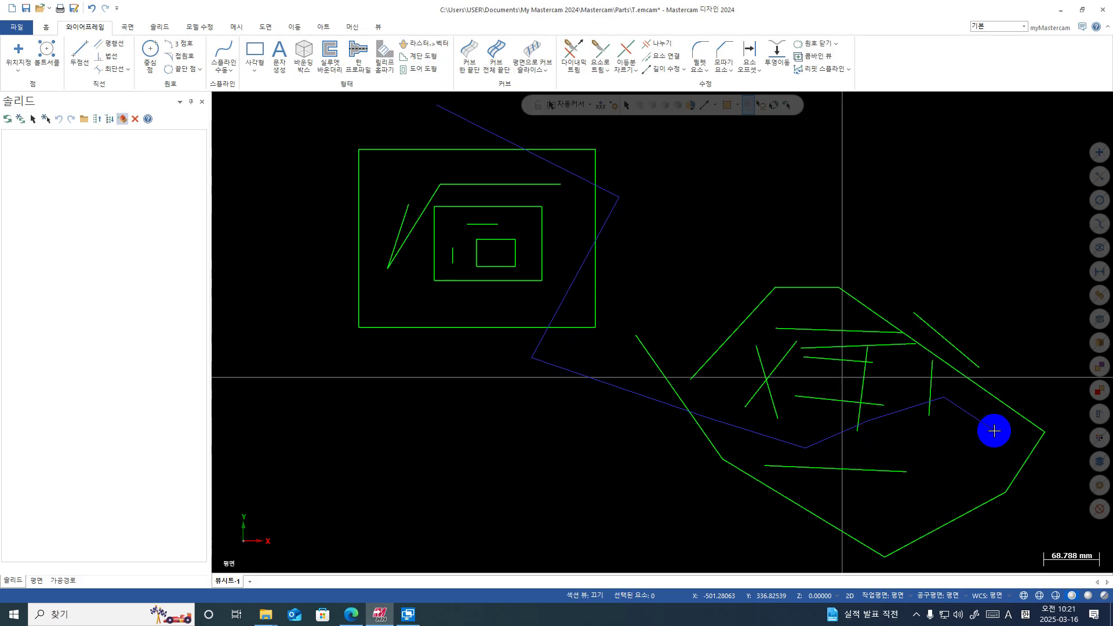
mouse_move(994, 430)
mouse_down()
mouse_move(569, 206)
mouse_move(493, 135)
mouse_up()
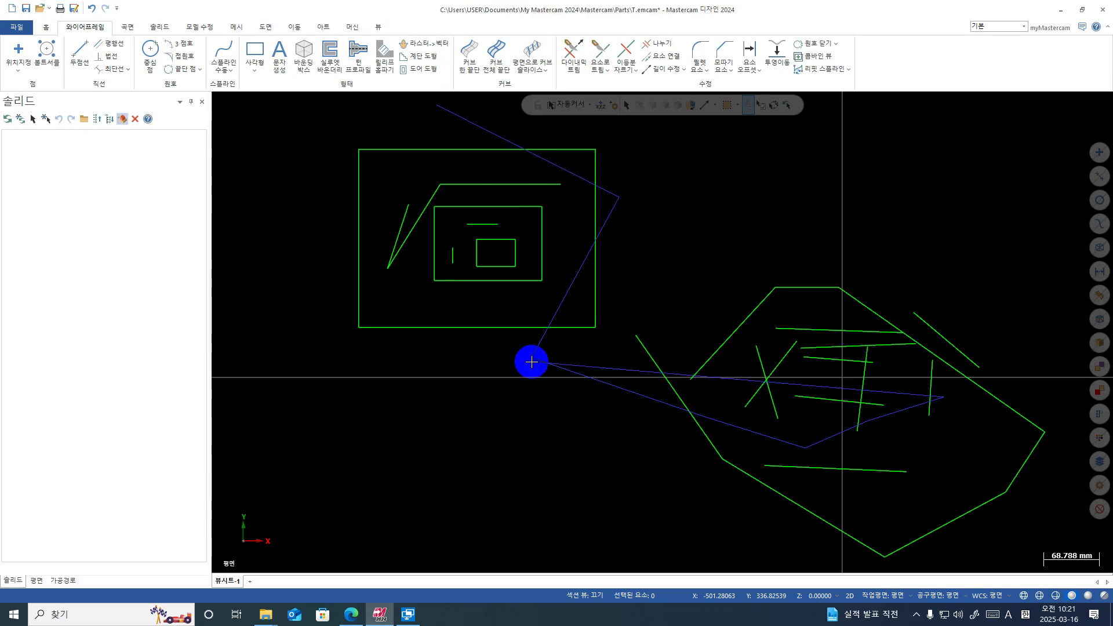
double_click(974, 397)
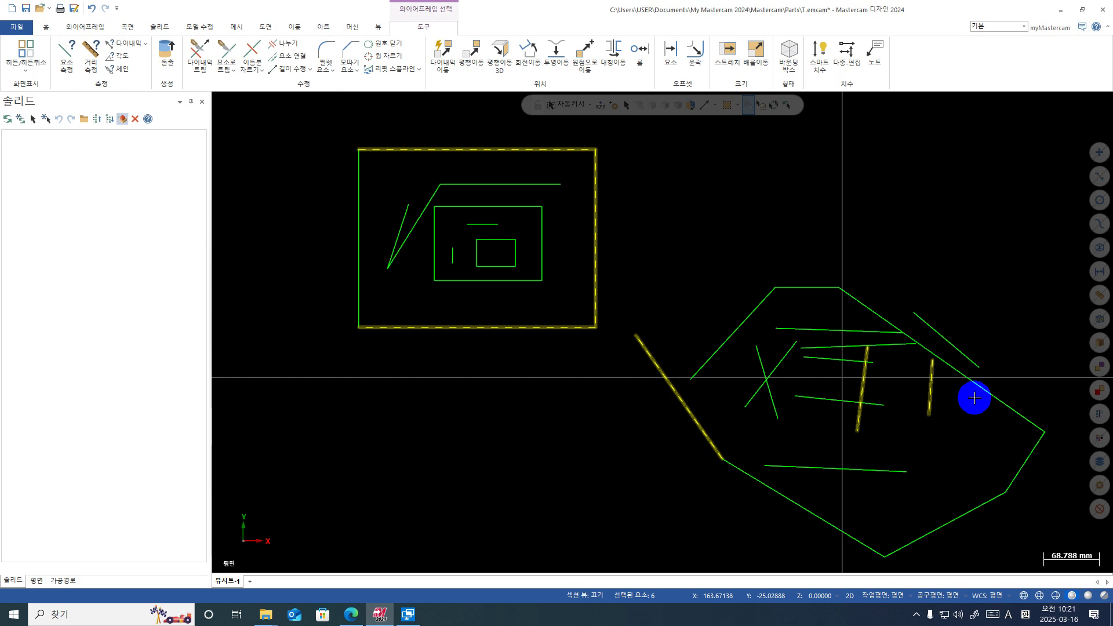
key(Escape)
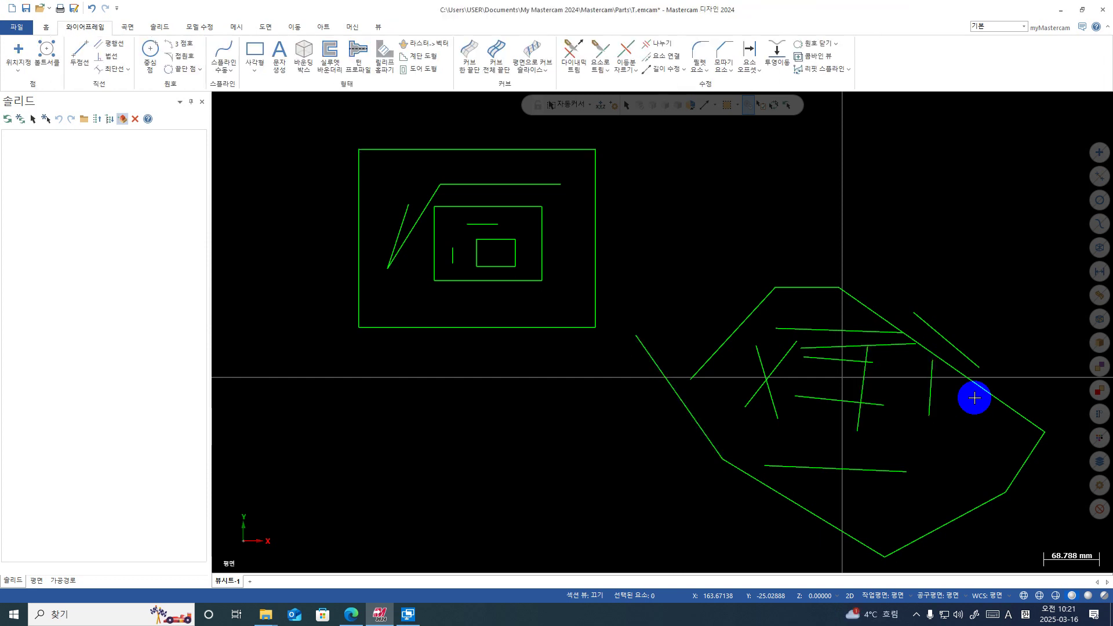
scroll(974, 397, down, 4)
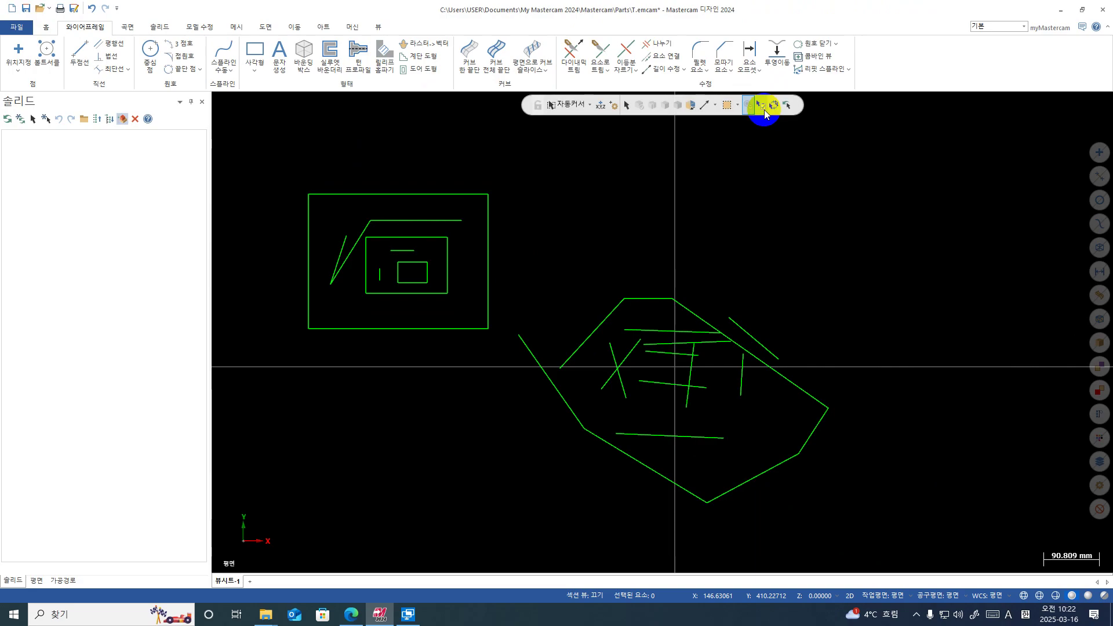
Set the selection method to Auto (자동) and recall the previous selection.
click(715, 107)
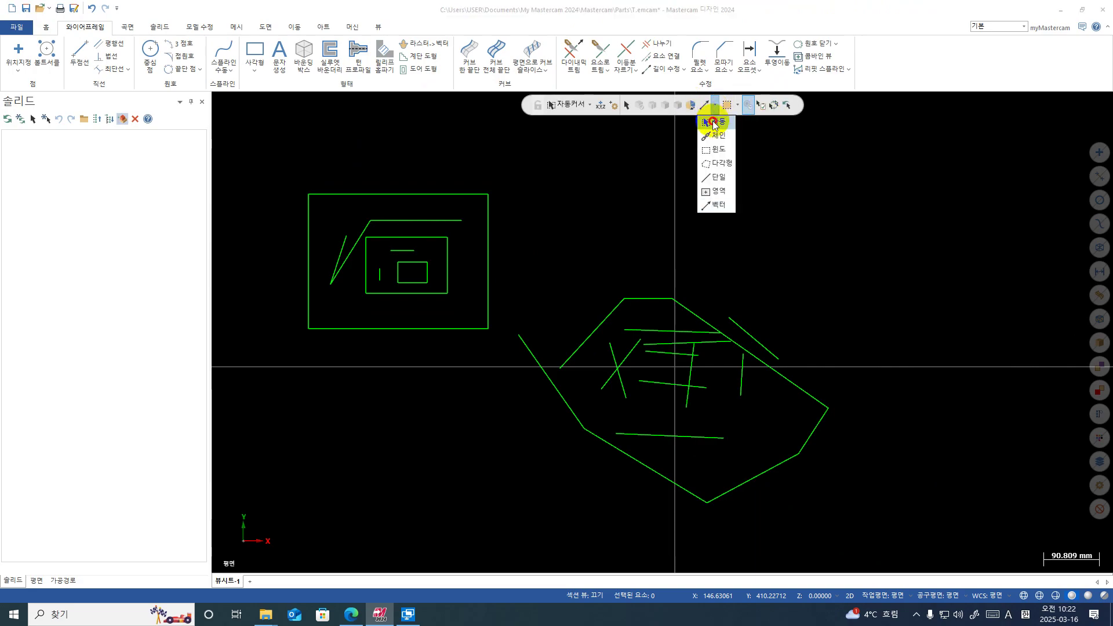
click(713, 123)
click(788, 107)
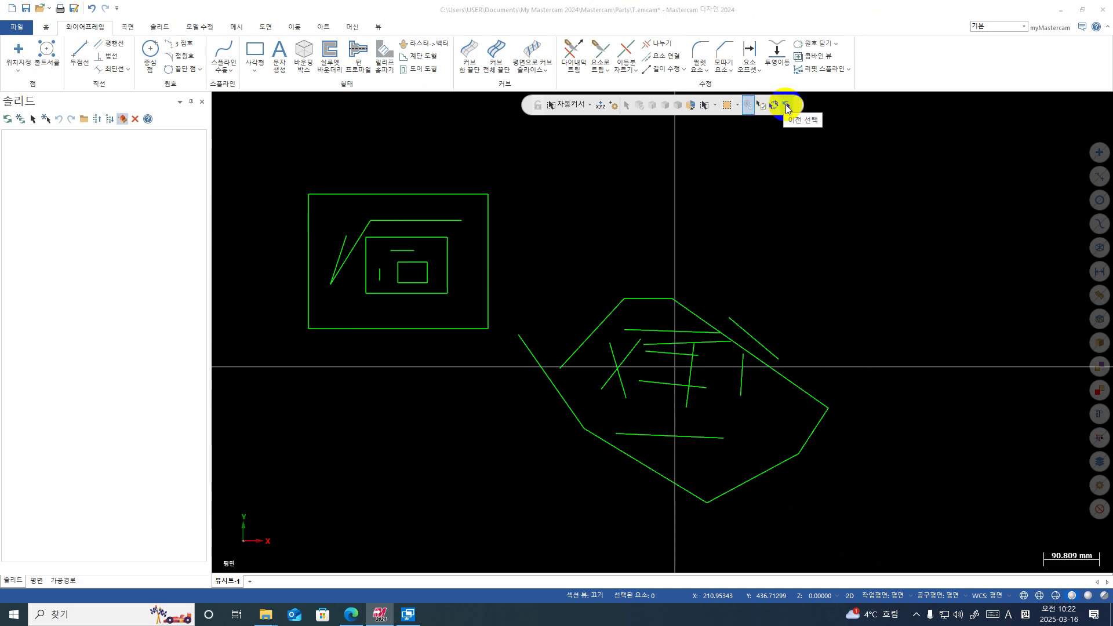
click(786, 108)
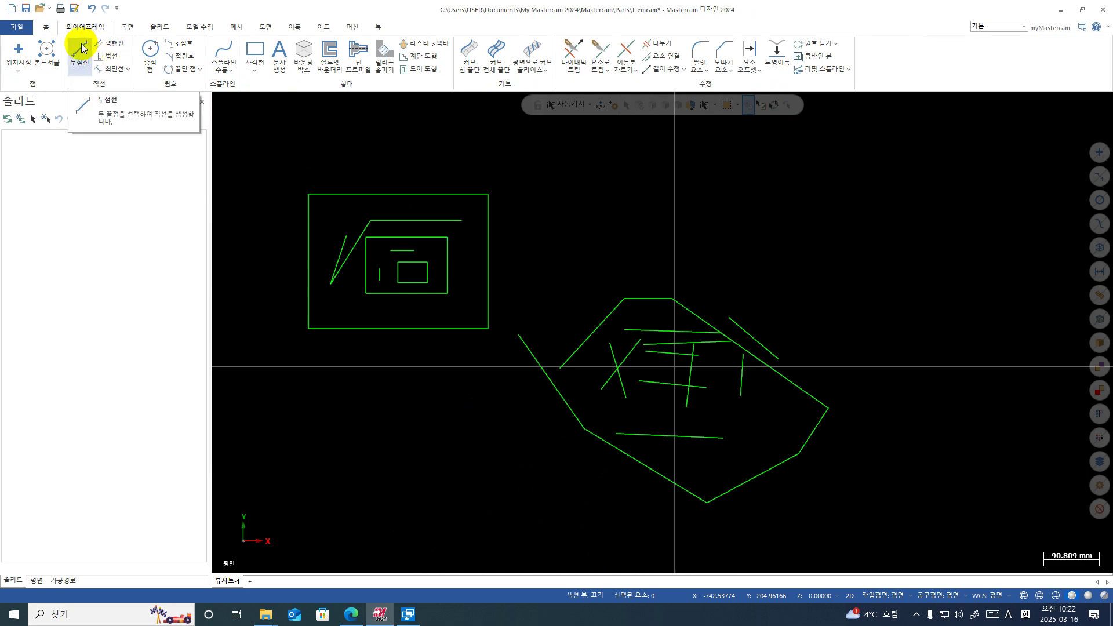
Draw three overlapping horizontal lines from one start point above the polygon, about 234, 149 and 66 mm long.
click(81, 49)
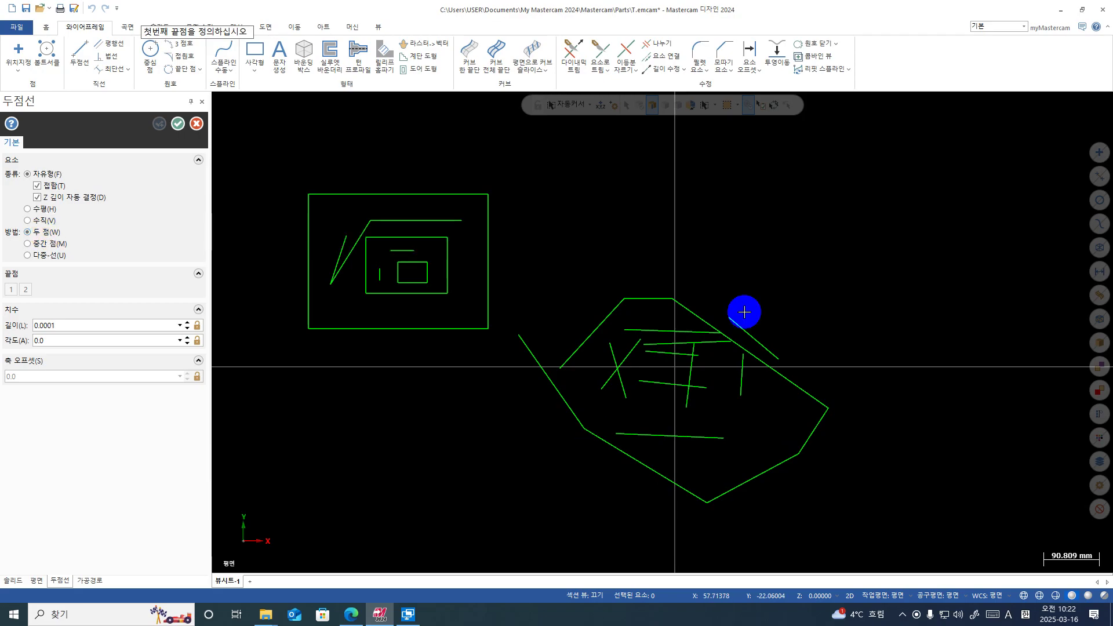
click(568, 194)
click(711, 190)
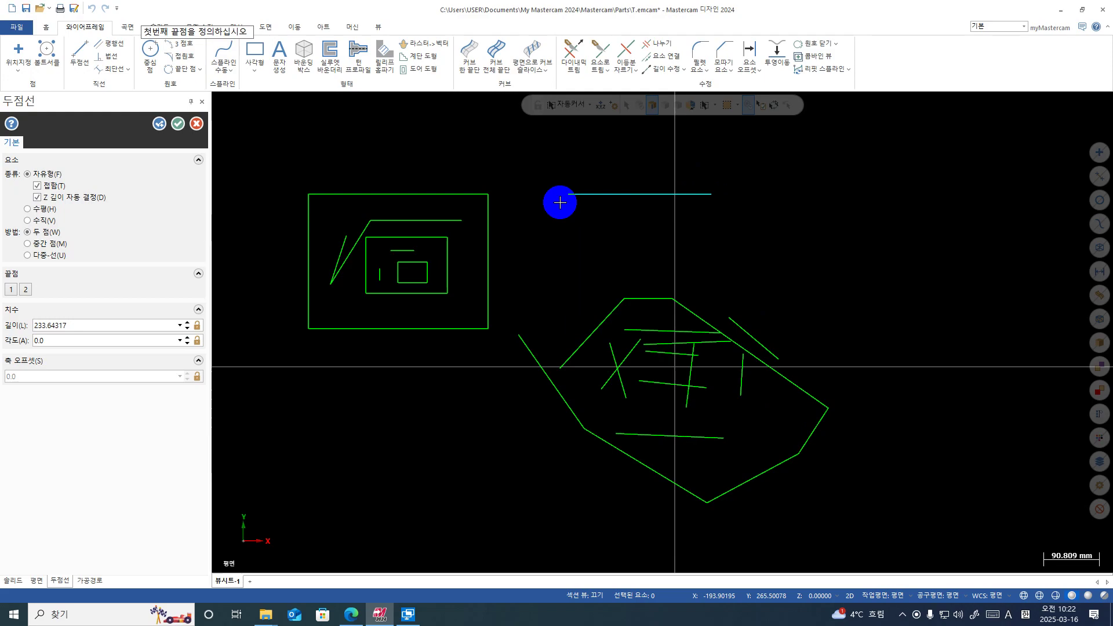
click(567, 194)
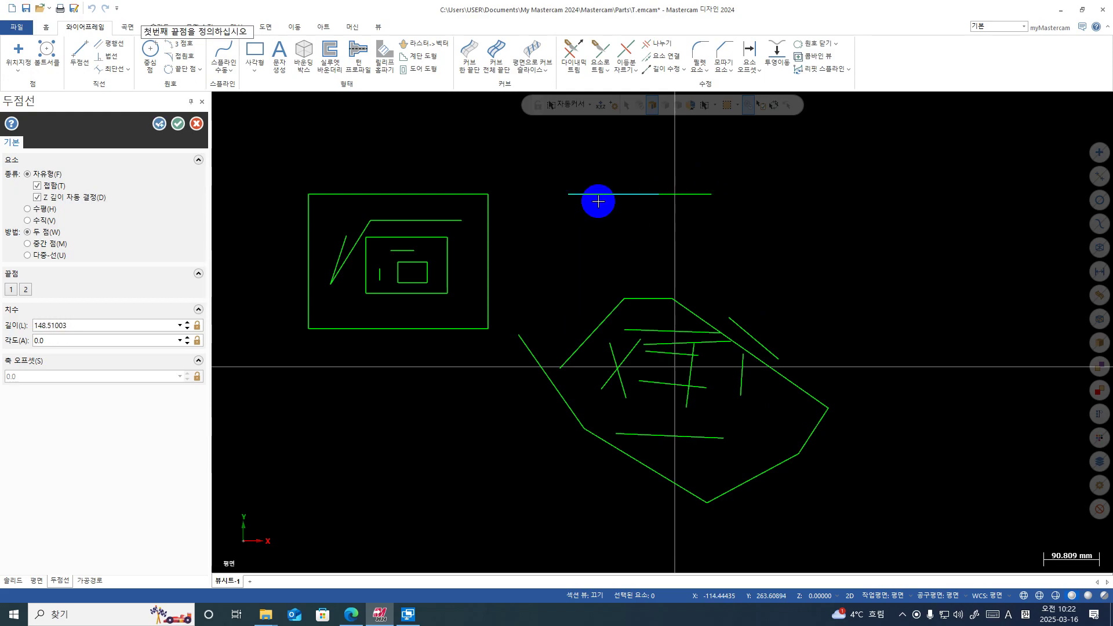
click(609, 194)
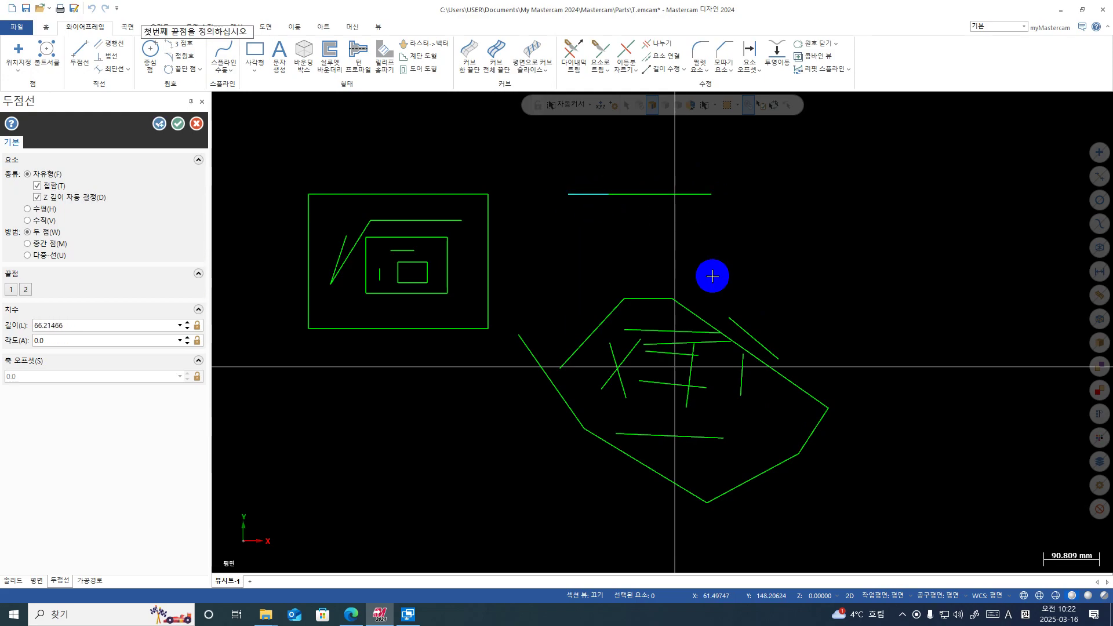
key(Escape)
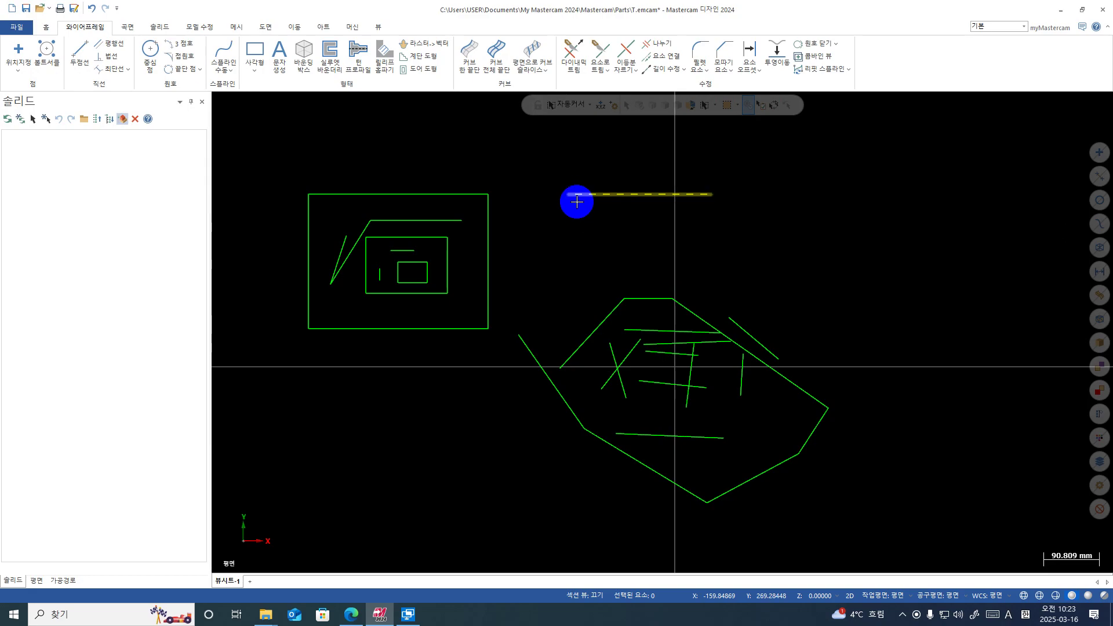
Turn on selection verification (선택 확인) and clear the selected horizontal line.
click(576, 201)
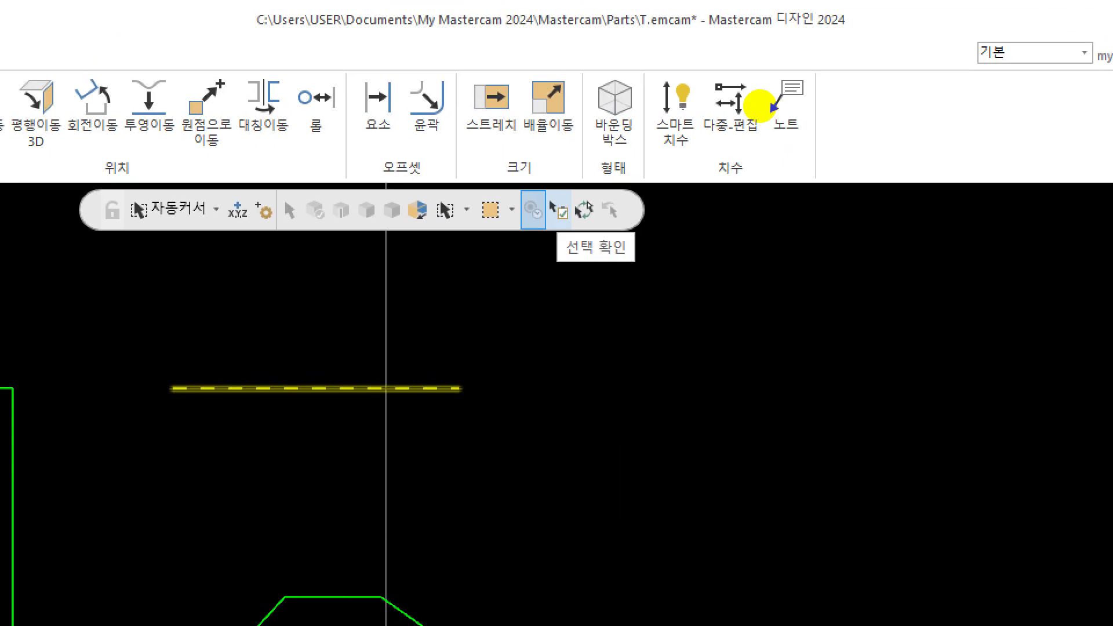
click(763, 103)
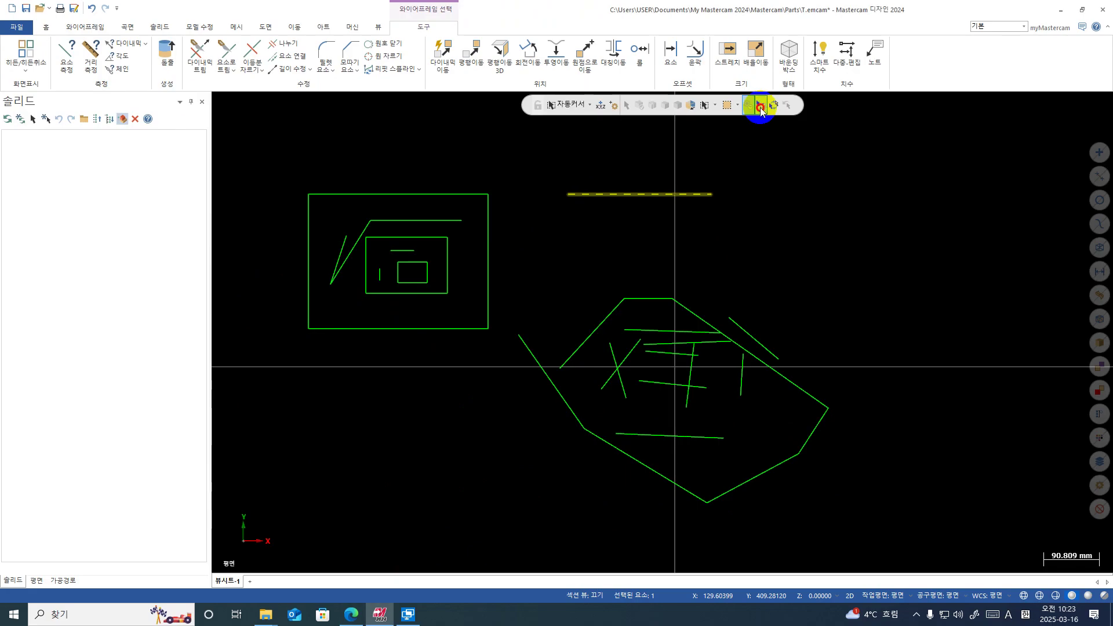
click(760, 106)
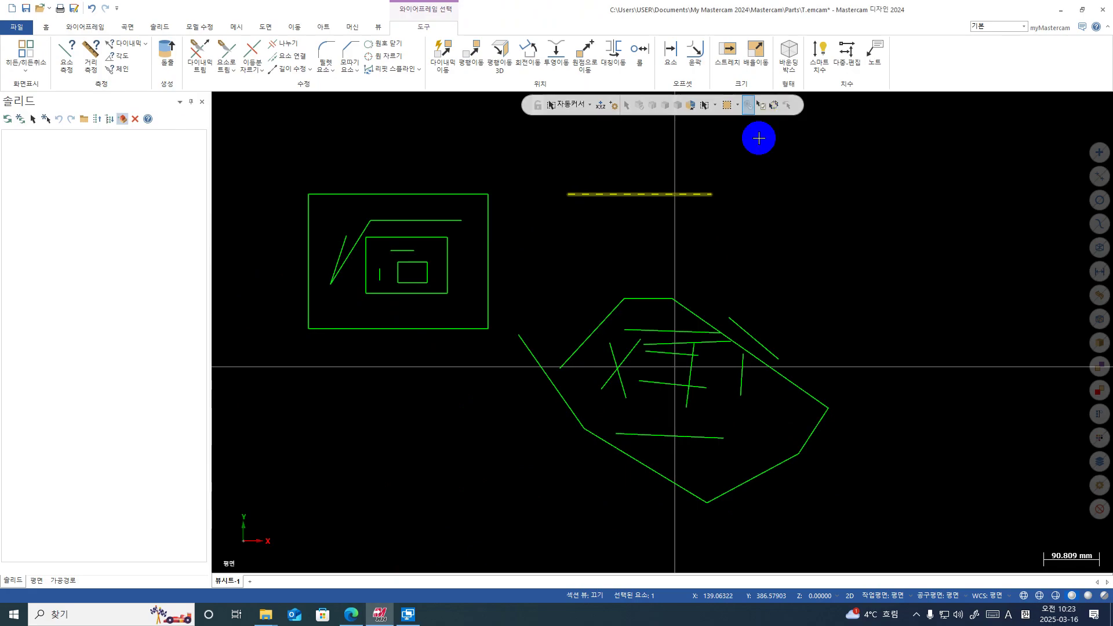
click(762, 104)
key(Escape)
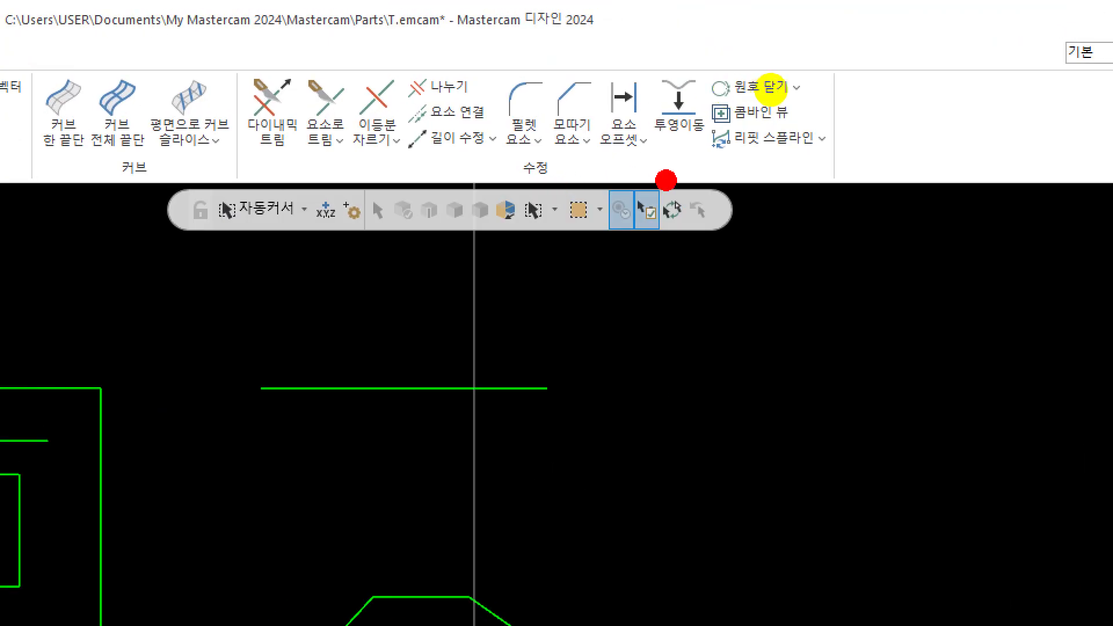
mouse_move(772, 90)
mouse_down()
mouse_move(776, 124)
mouse_move(734, 109)
mouse_move(767, 77)
mouse_move(772, 85)
mouse_up()
key(Escape)
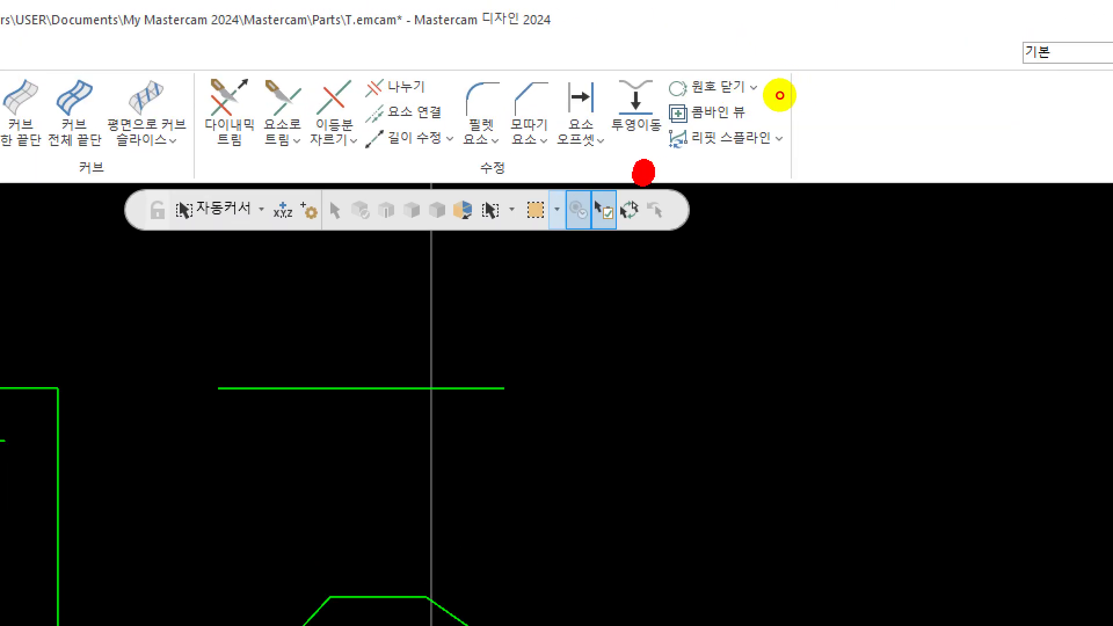
mouse_move(781, 84)
mouse_down()
mouse_move(754, 129)
mouse_move(719, 84)
mouse_up()
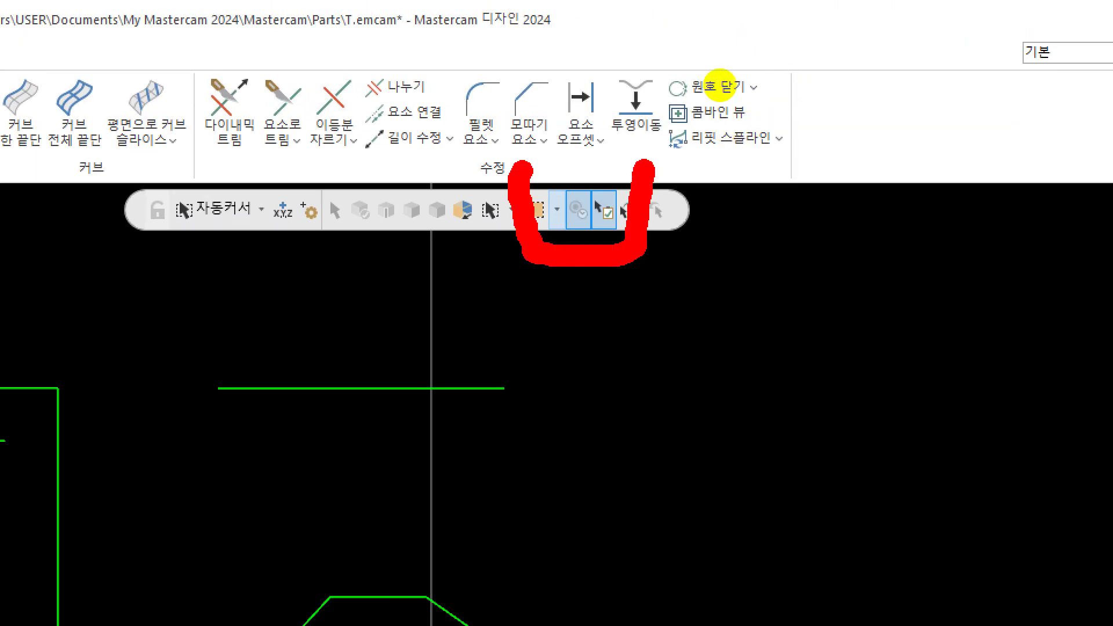
key(Escape)
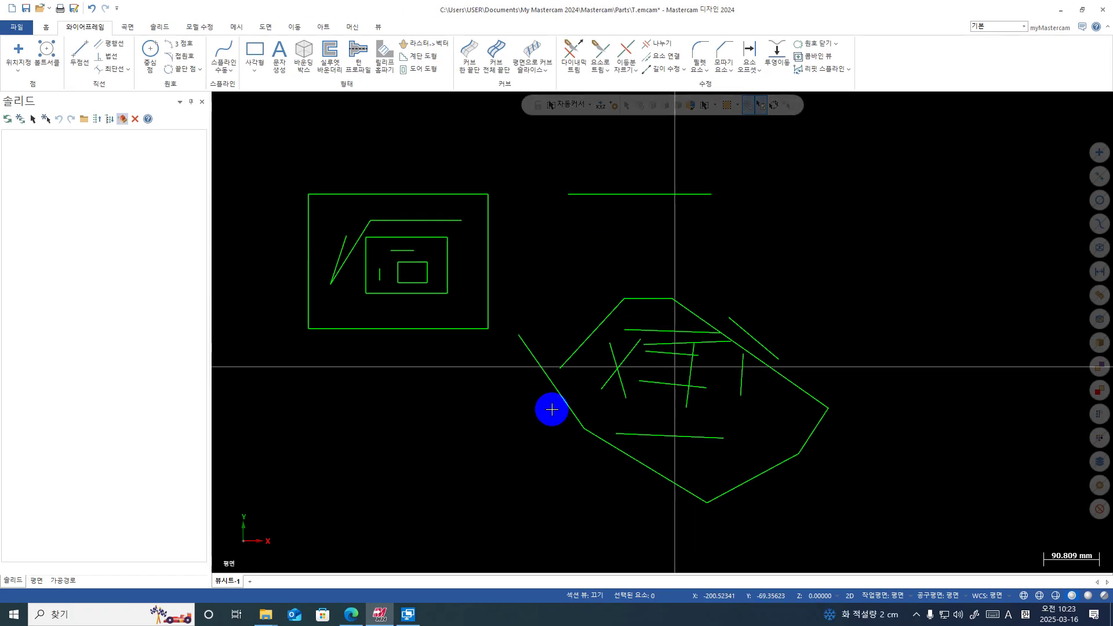
Verify and delete the longest of the overlapping horizontal lines, and turn off selection verification.
click(575, 196)
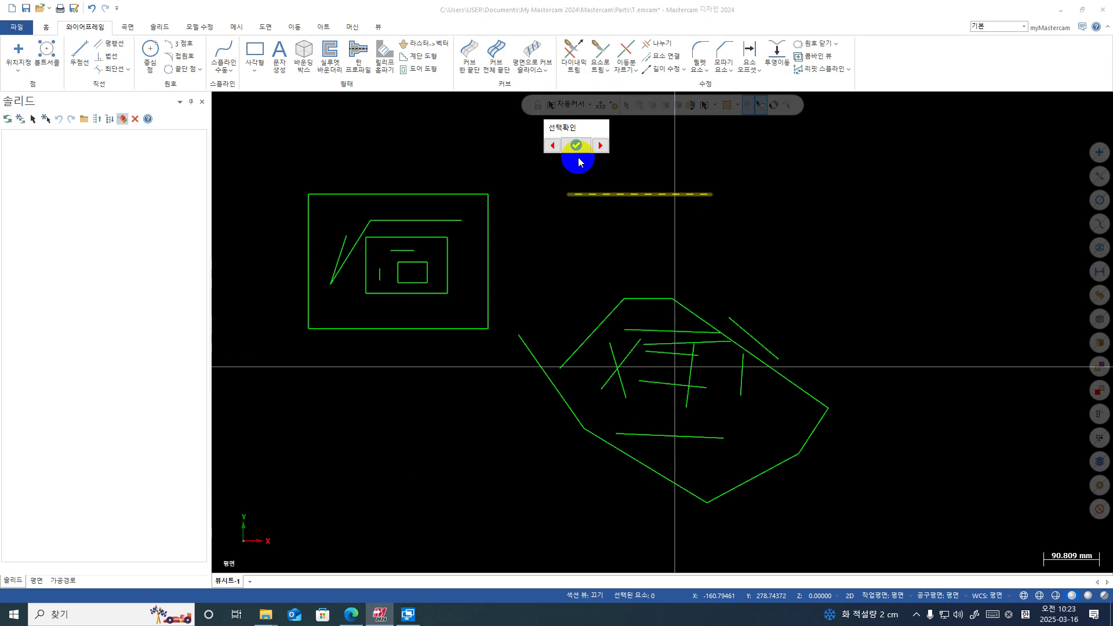
click(575, 146)
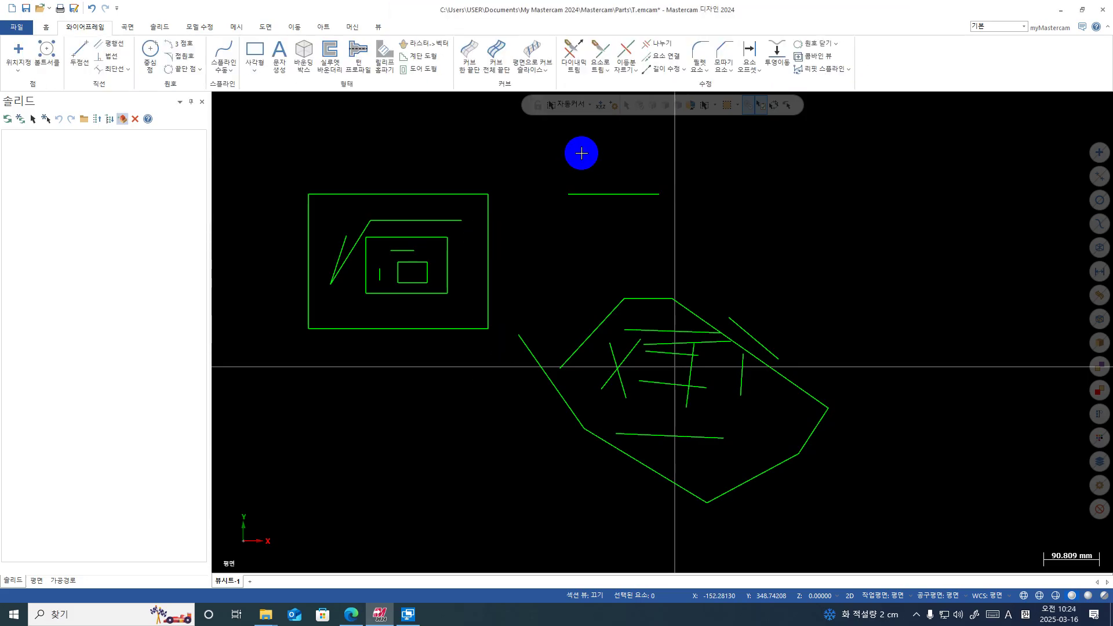
click(756, 108)
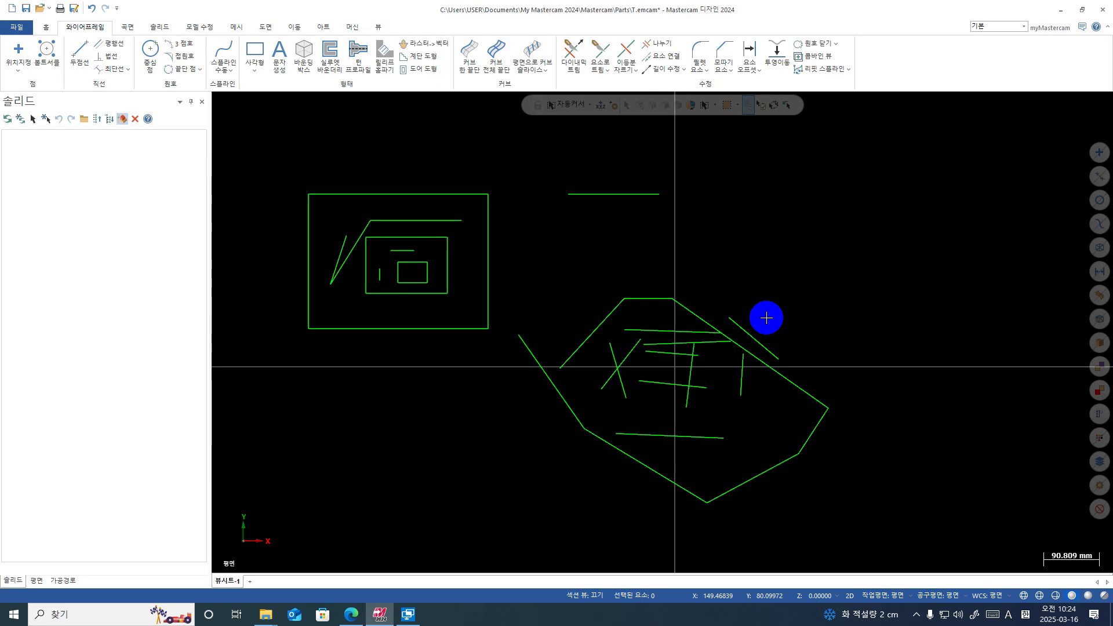
click(759, 105)
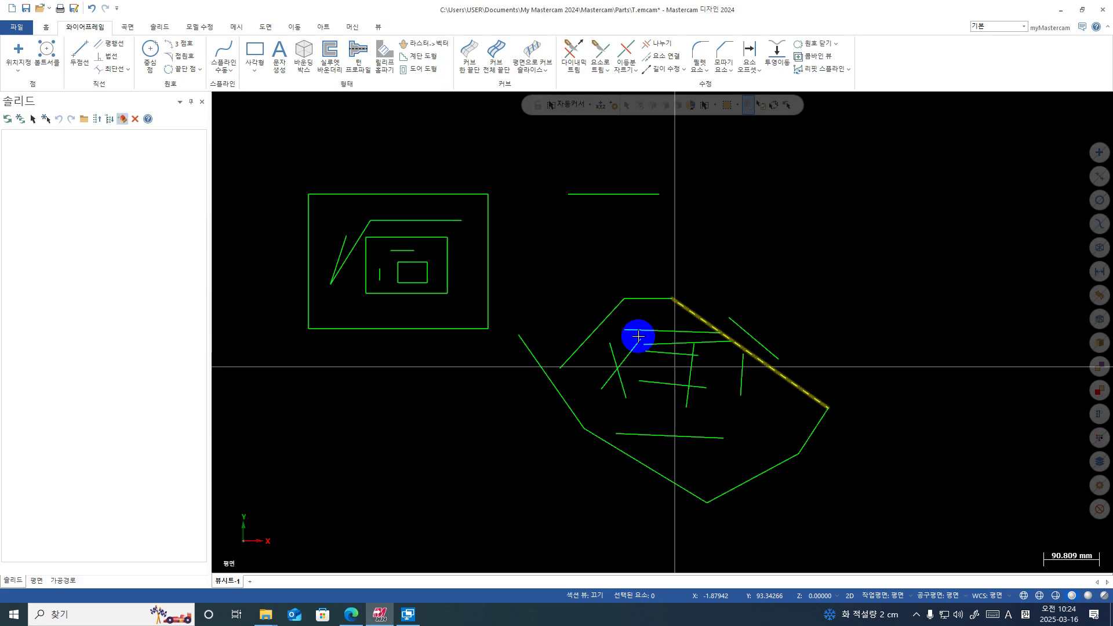
Select all geometry with a window around the drawing and delete it.
scroll(535, 347, down, 1)
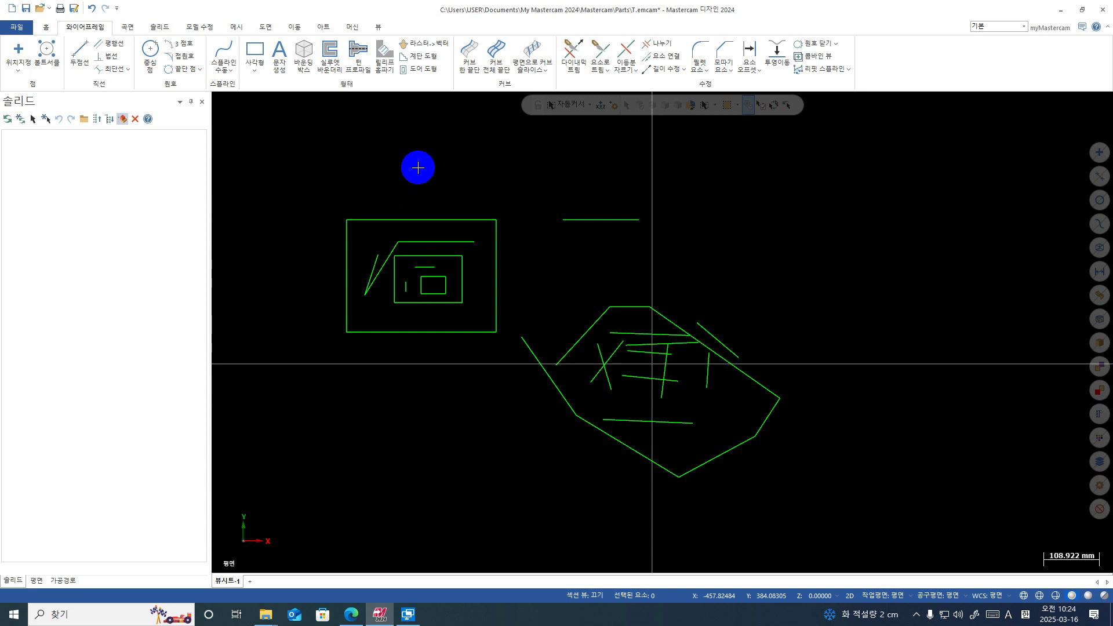
drag(878, 171, 307, 537)
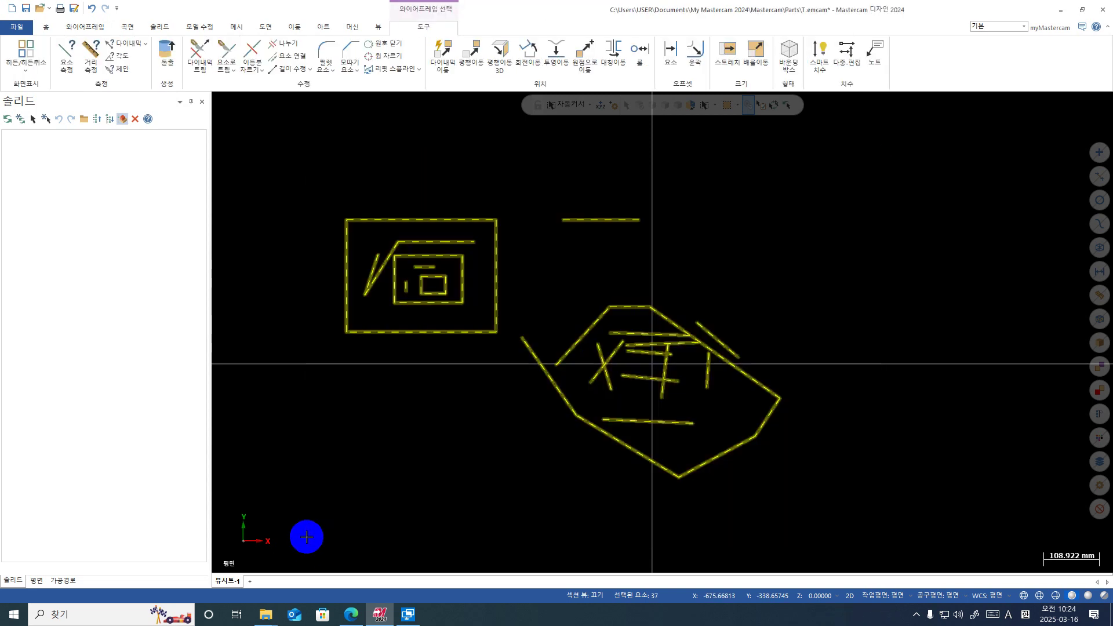
key(Delete)
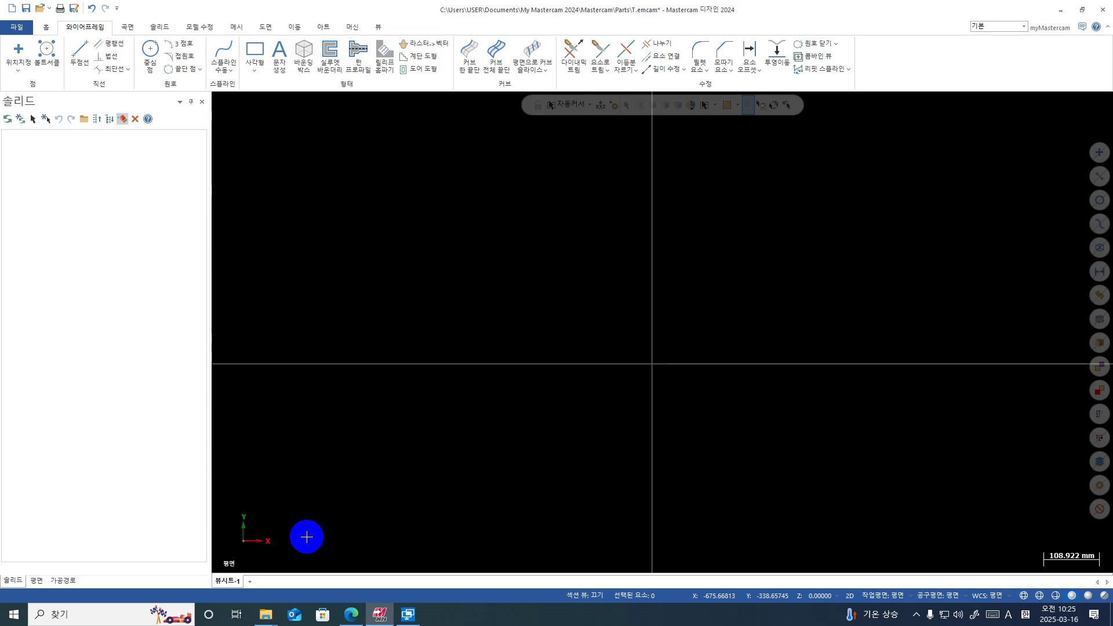
Start creating a center-point circle (중심 점).
click(151, 54)
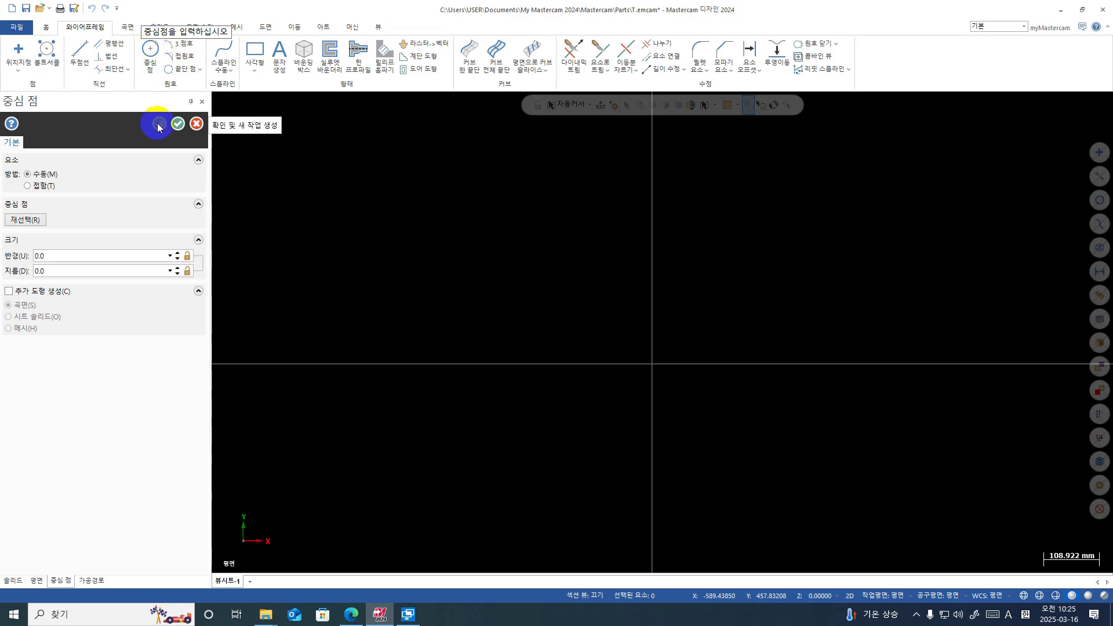
key(ctrl+1)
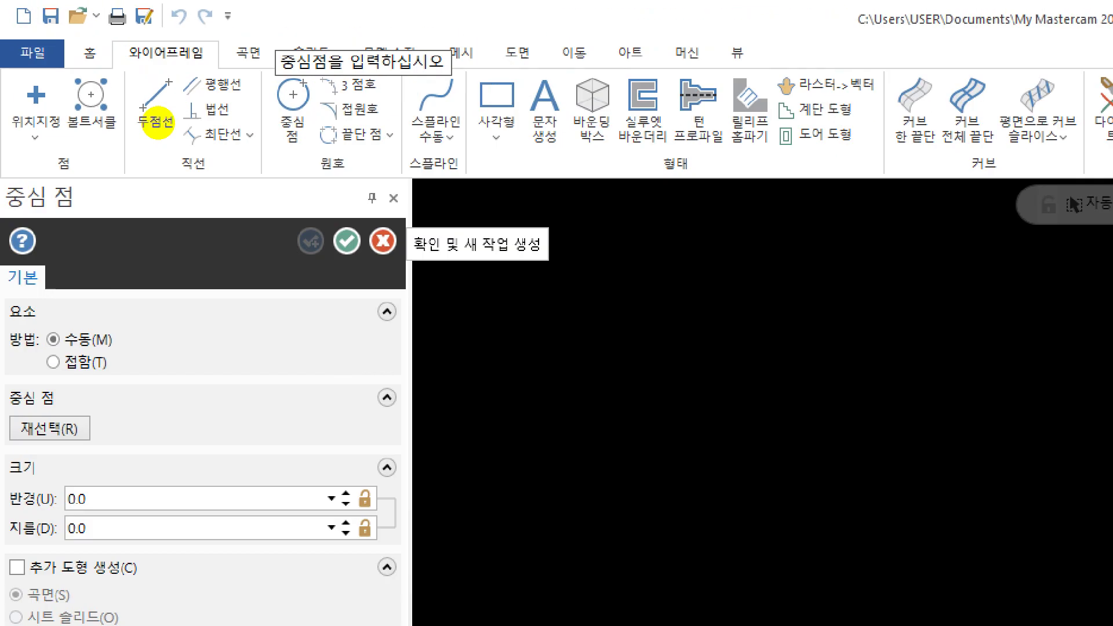
click(159, 124)
mouse_move(314, 290)
mouse_down()
mouse_move(279, 232)
mouse_move(307, 200)
mouse_move(332, 219)
mouse_up()
mouse_move(87, 258)
mouse_down()
mouse_move(35, 250)
mouse_move(8, 186)
mouse_move(63, 149)
mouse_move(119, 189)
mouse_up()
drag(329, 221, 316, 293)
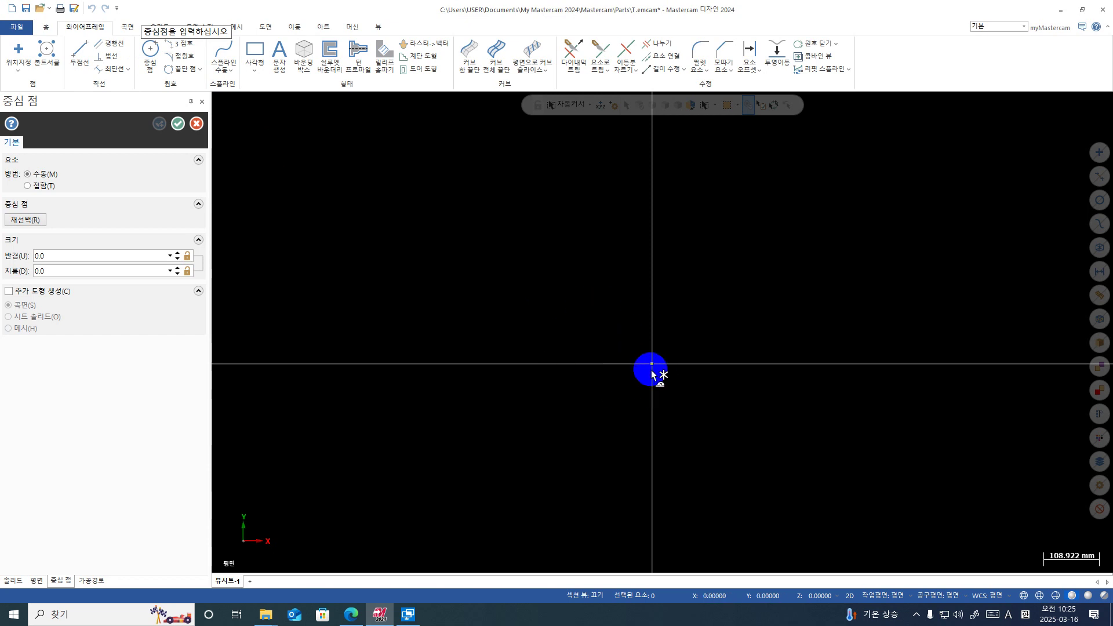
Draw a circle of about 142 mm radius centered on the origin and set its diameter to 50 mm.
click(651, 367)
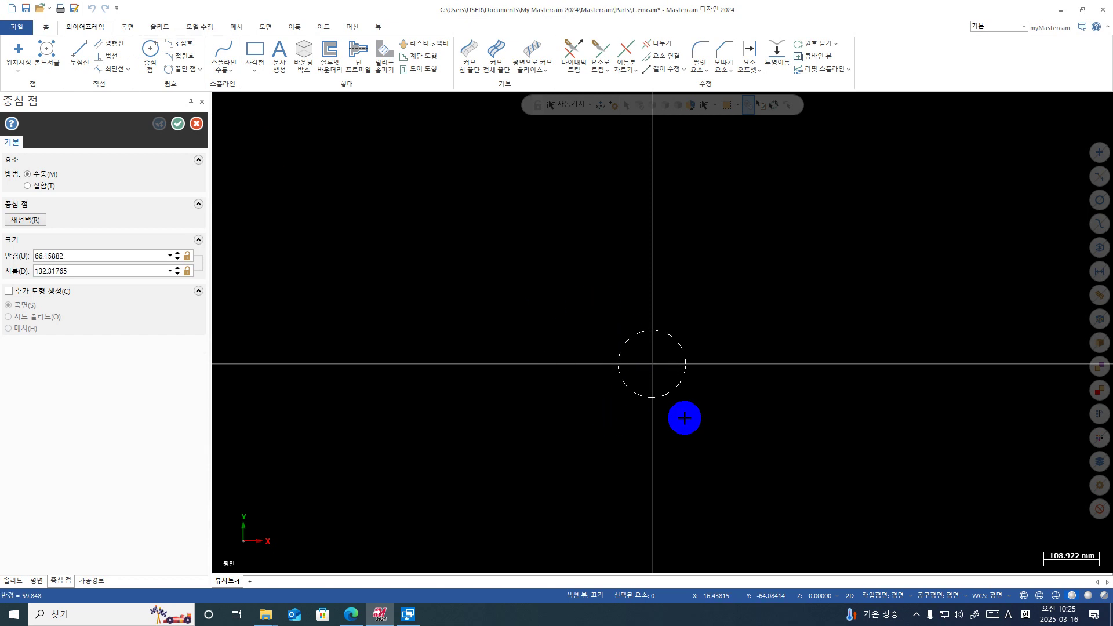
click(710, 407)
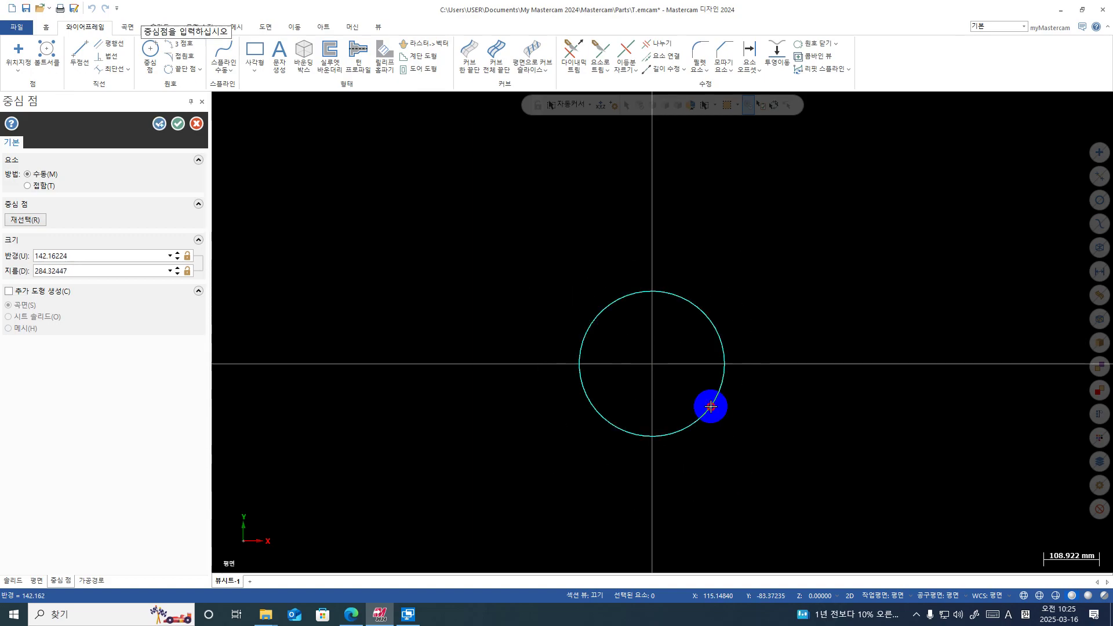
click(78, 270)
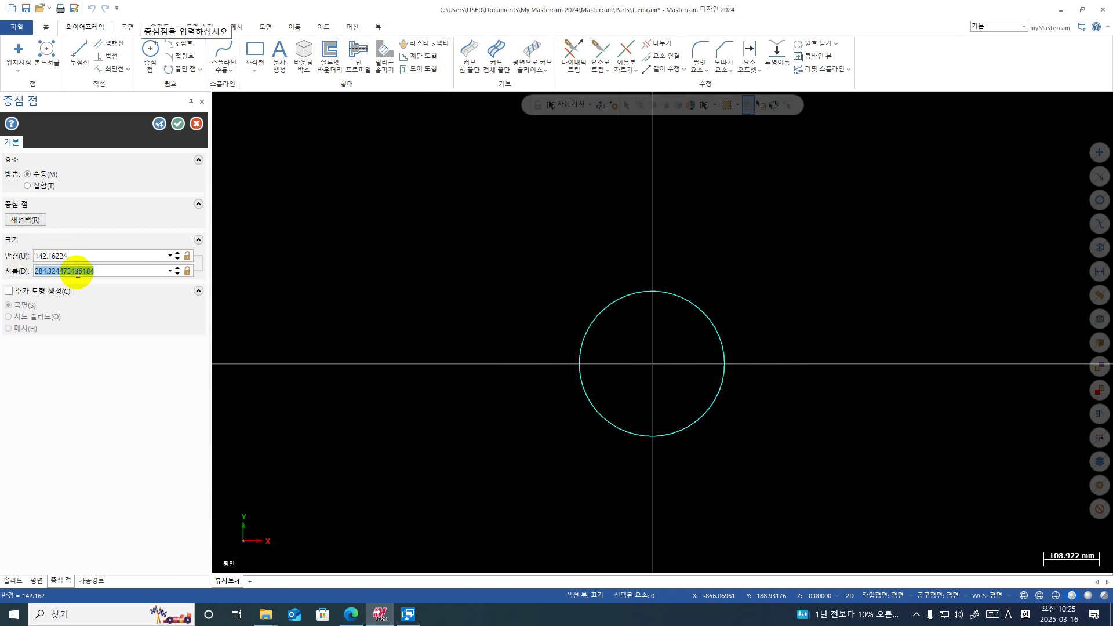
text(50)
key(Return)
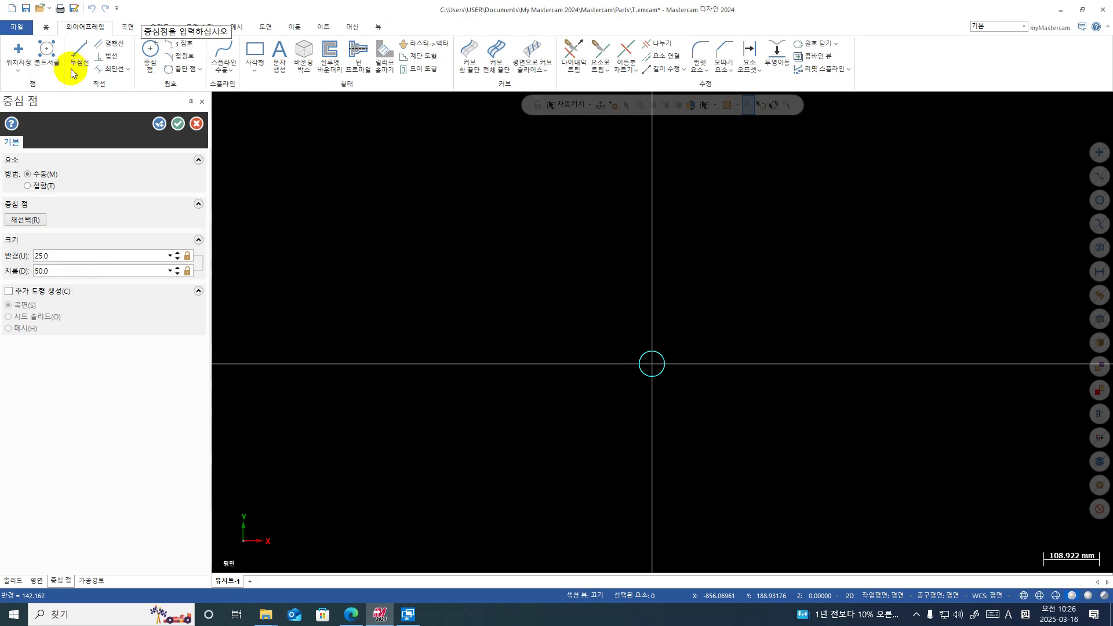
click(158, 124)
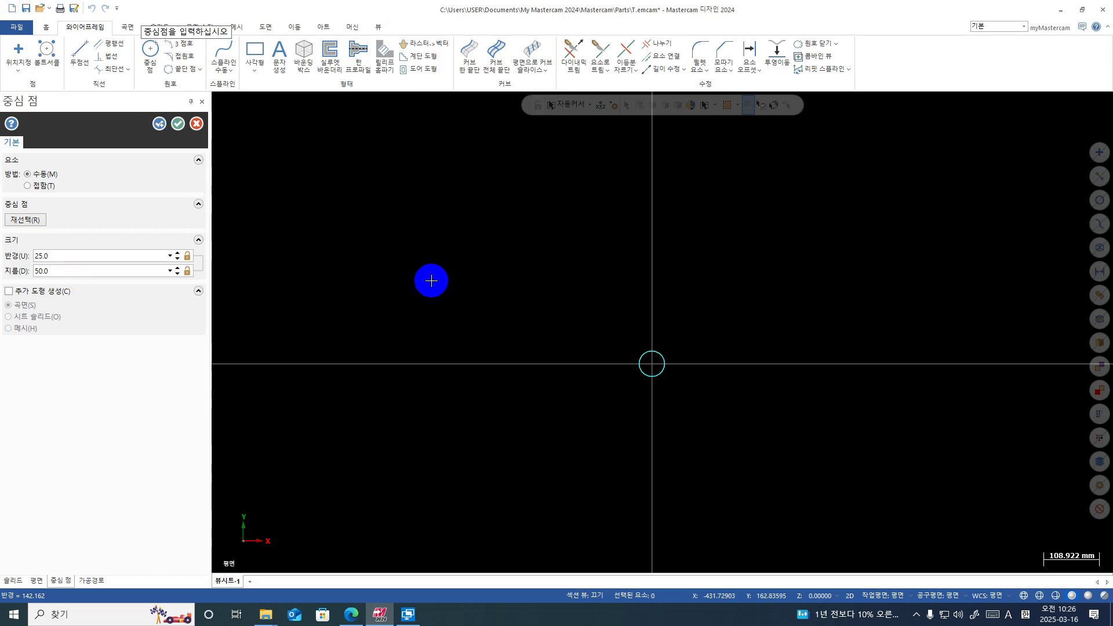
key(alt+F1)
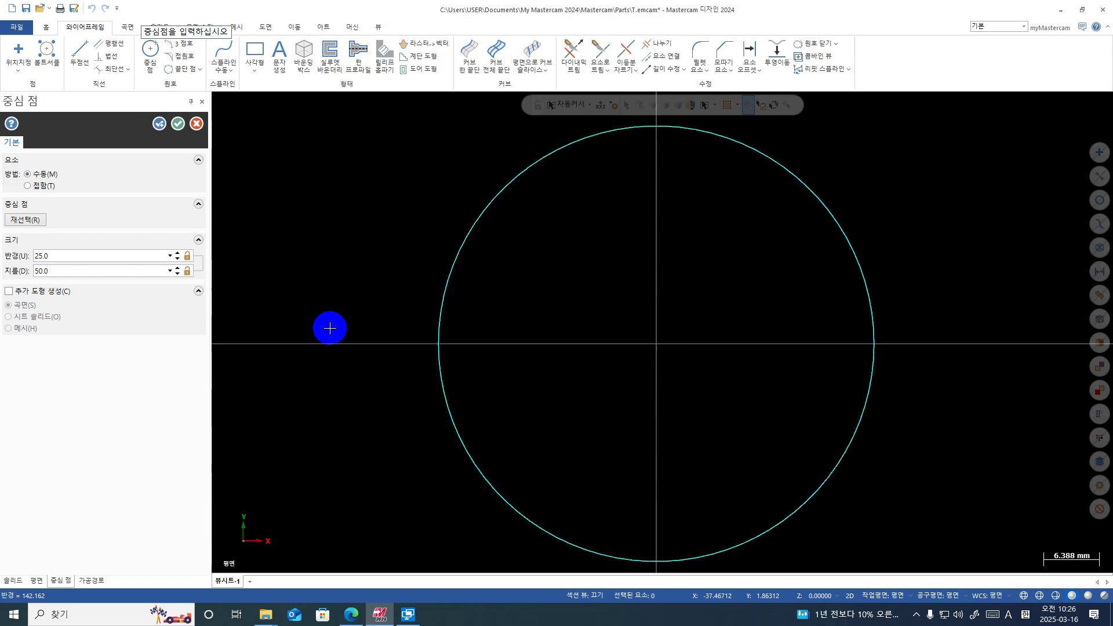
scroll(329, 328, down, 1)
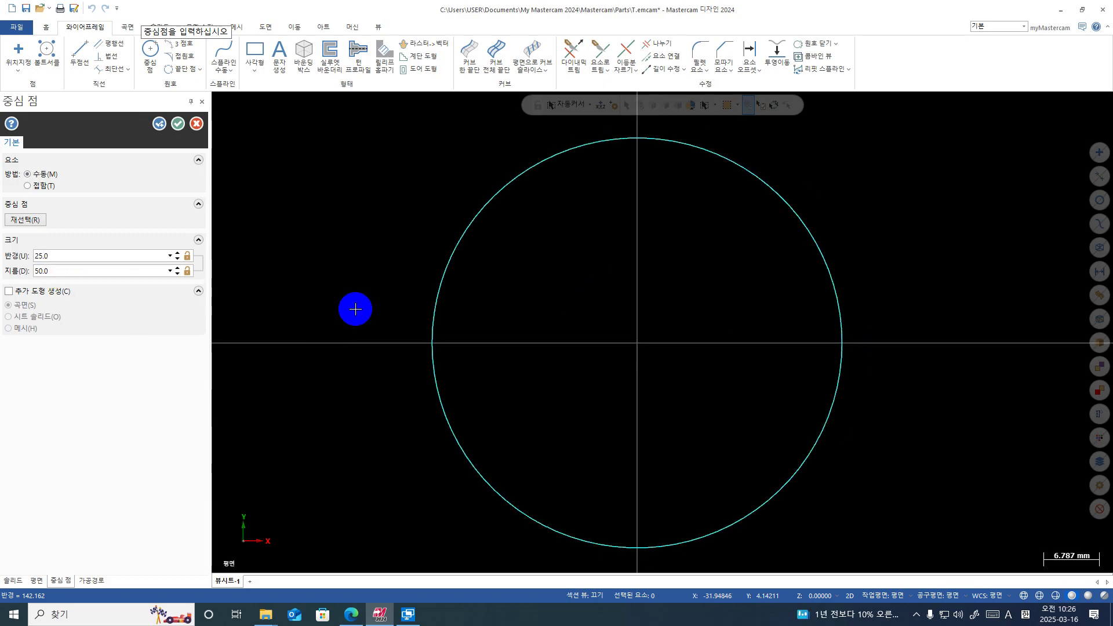
click(160, 124)
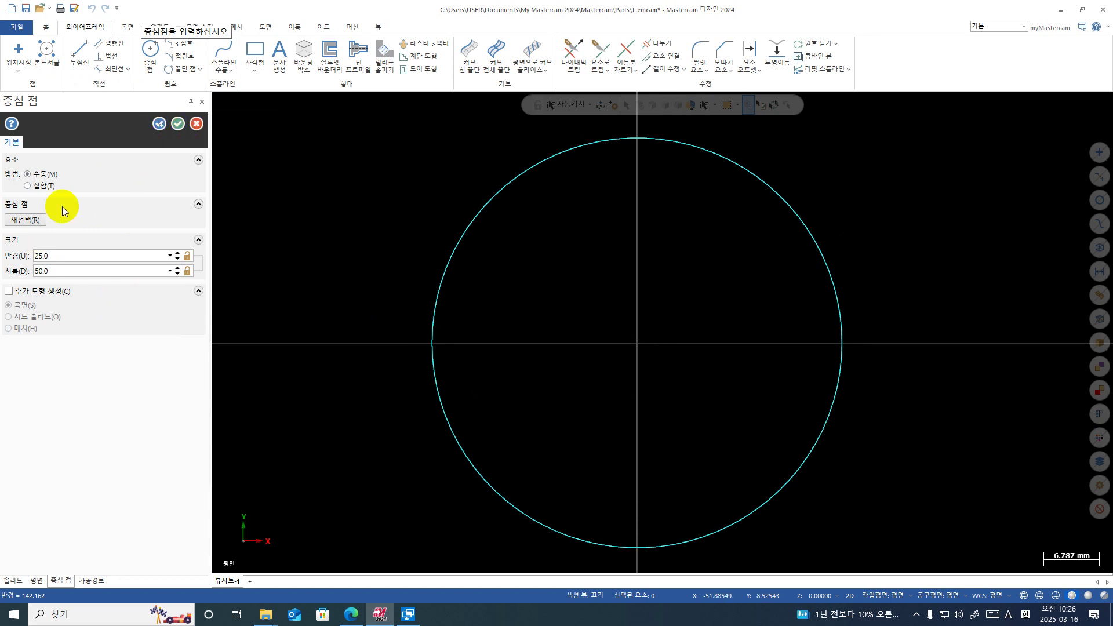
Try other sizes for the origin circle, changing its diameter to 40 mm and to 60 mm.
click(53, 270)
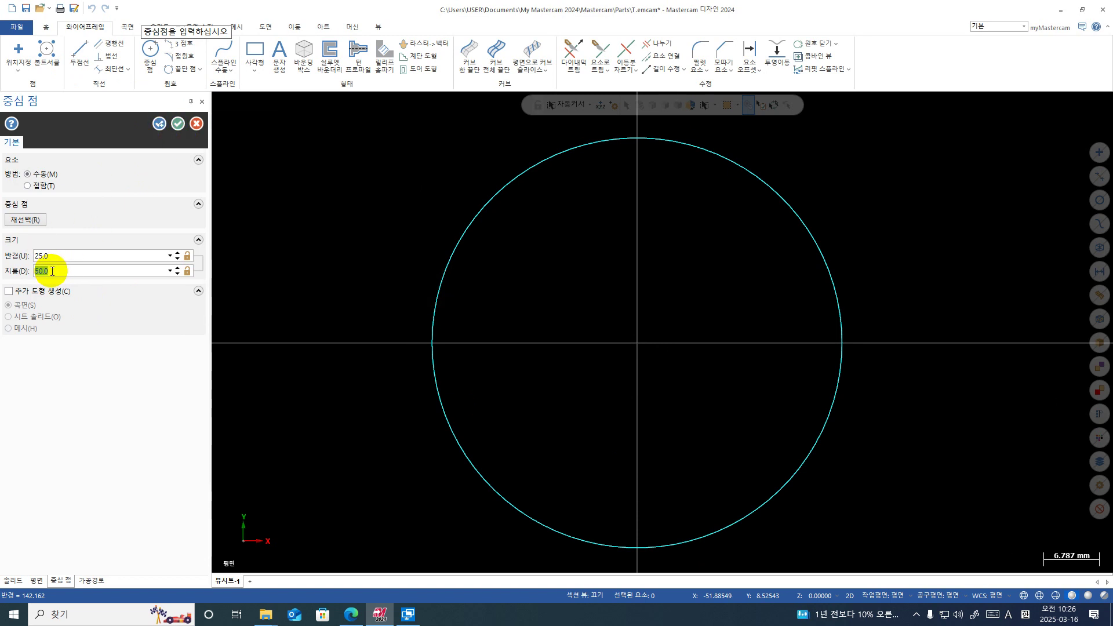
text(40)
key(Return)
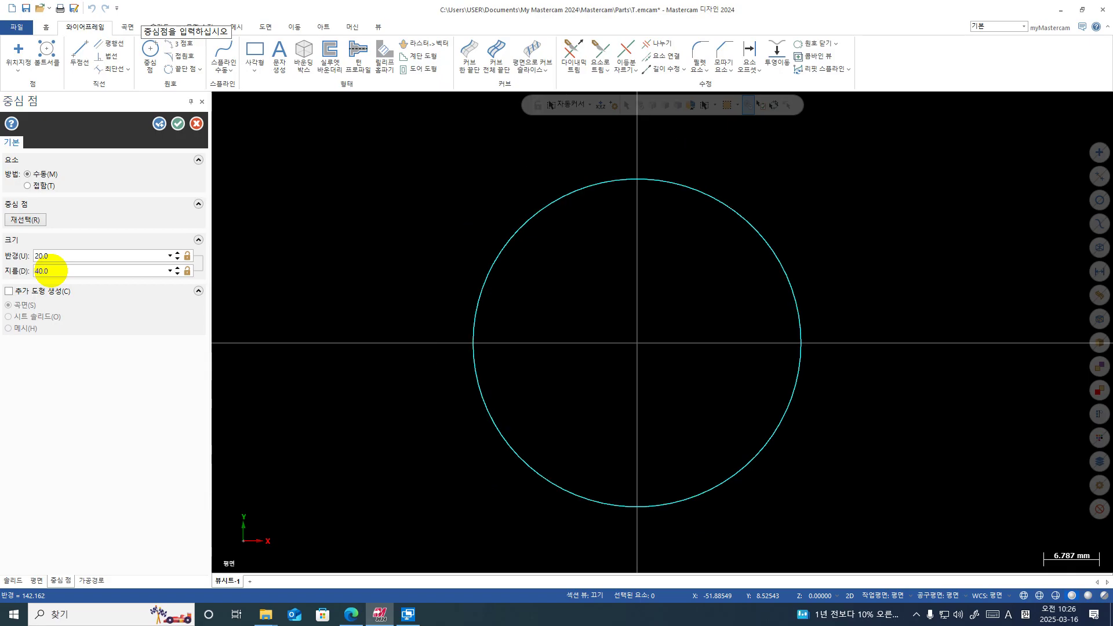
click(58, 270)
text(6)
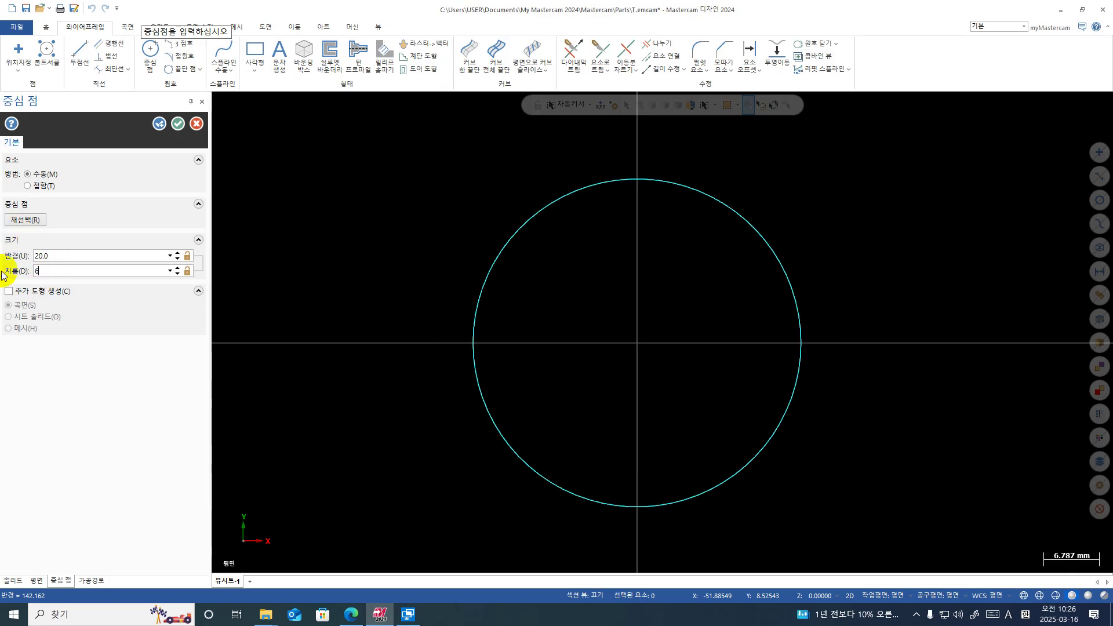
text(0)
key(Return)
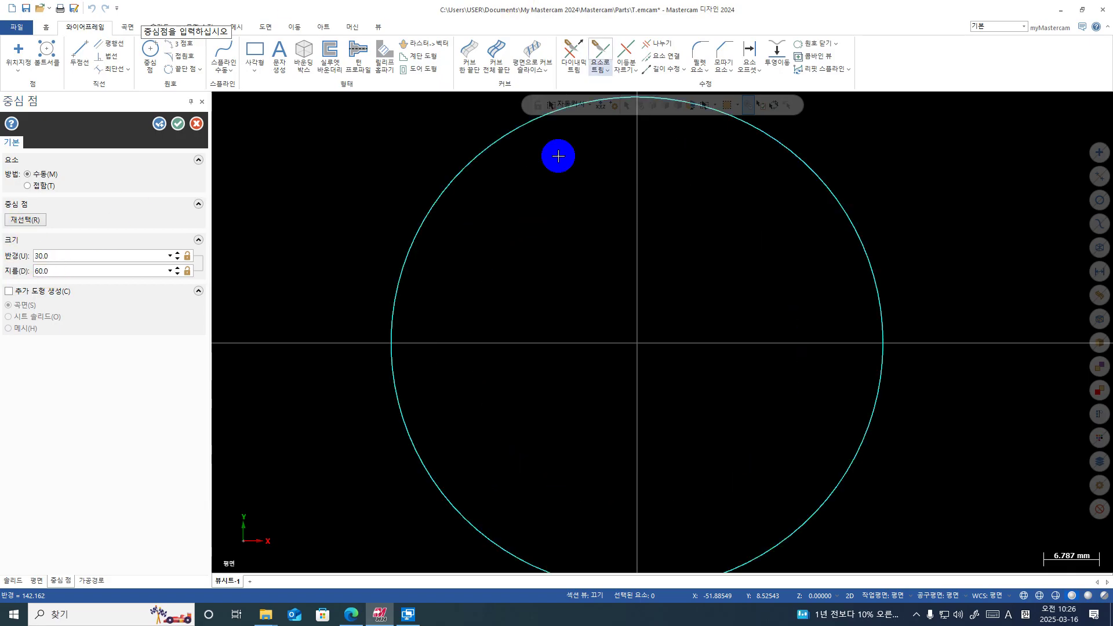
Return the origin circle's diameter to 50 mm and accept it, staying in the circle command.
click(93, 271)
text(50)
key(Return)
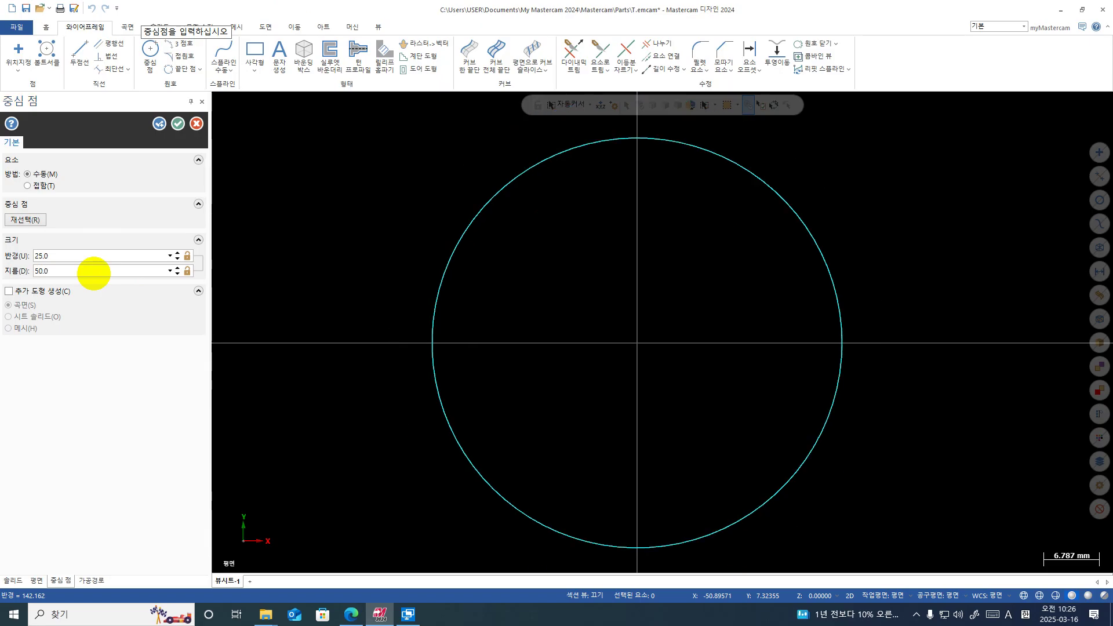
scroll(362, 411, down, 1)
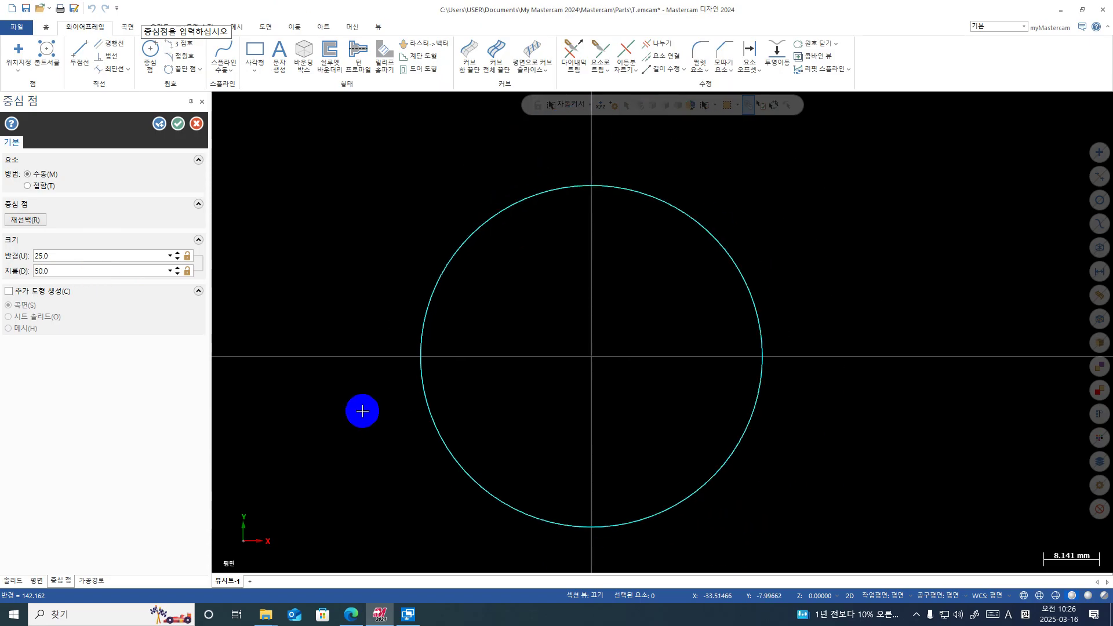
click(160, 124)
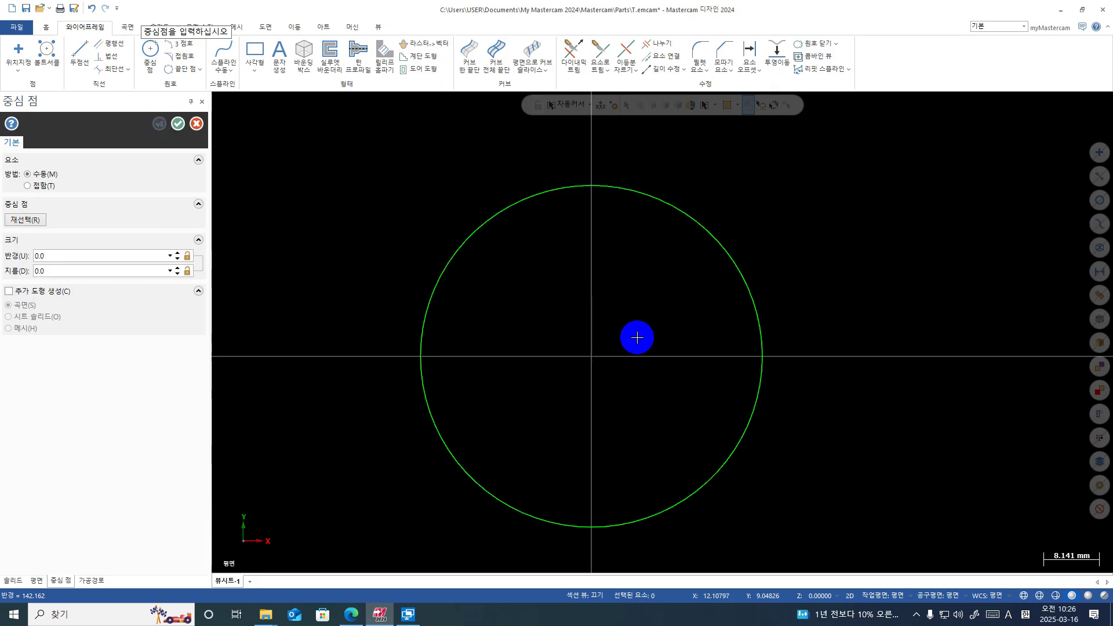
Draw a second circle centered on the origin inside the first, set its diameter to 40 mm and accept it.
click(592, 359)
click(677, 432)
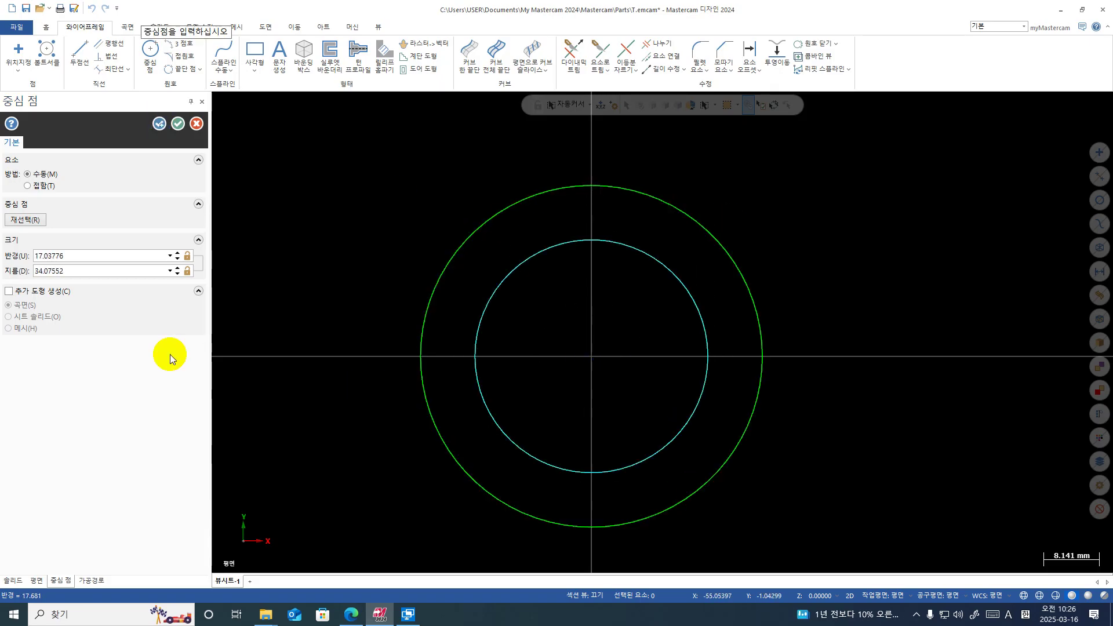
click(91, 271)
text(40)
key(Return)
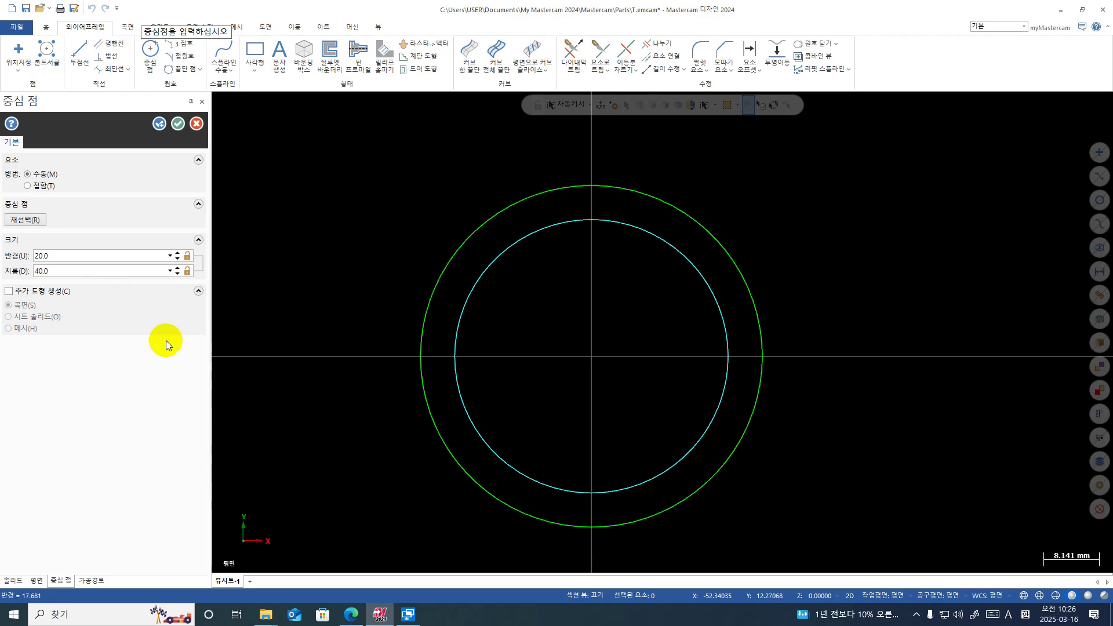
click(161, 123)
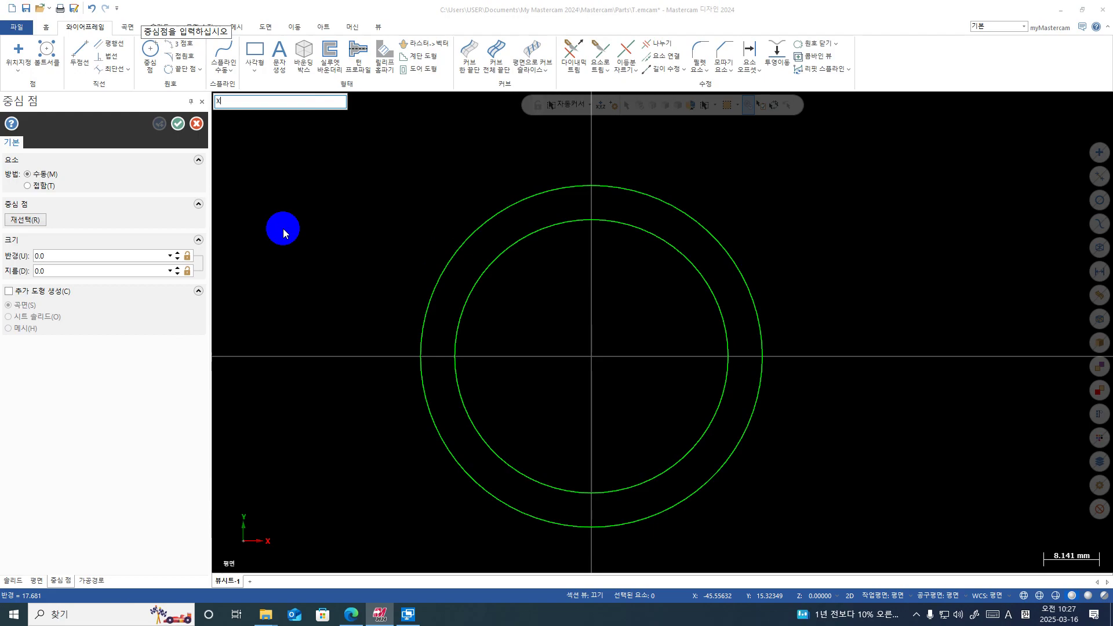
Draw a circle of about 60 mm radius with its center entered as the coordinates X100 Y100.
scroll(380, 375, down, 3)
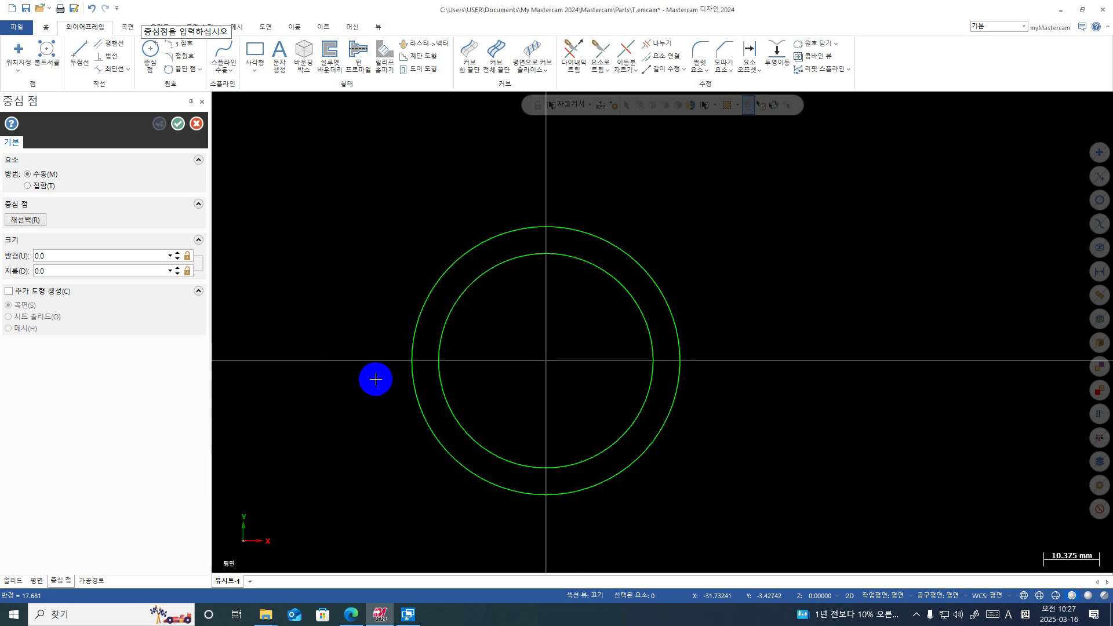
scroll(474, 335, down, 1)
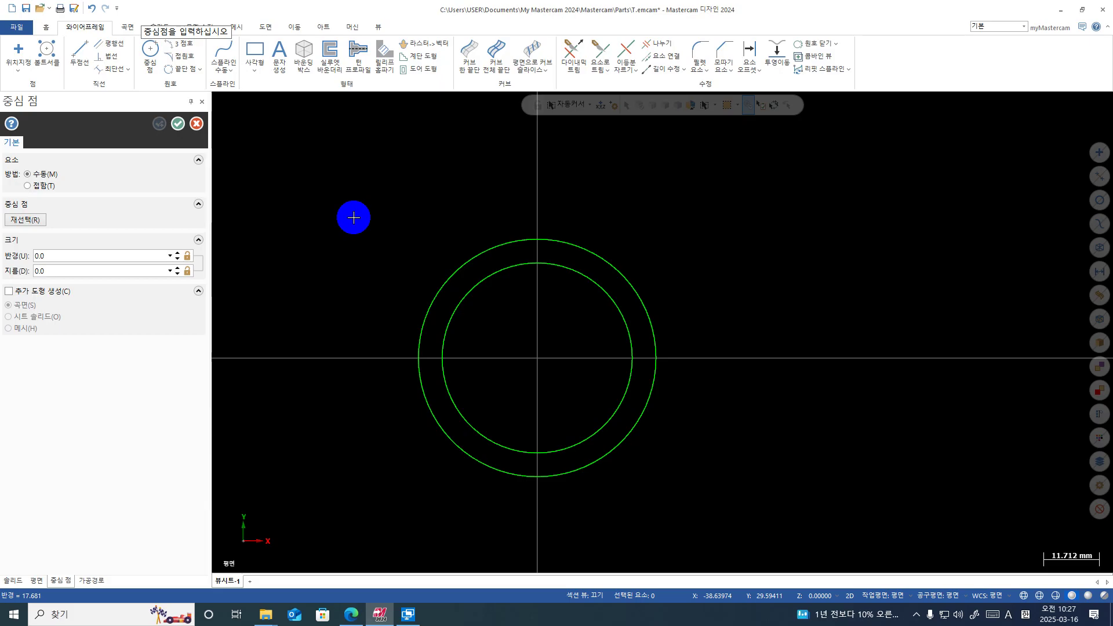
scroll(556, 323, down, 3)
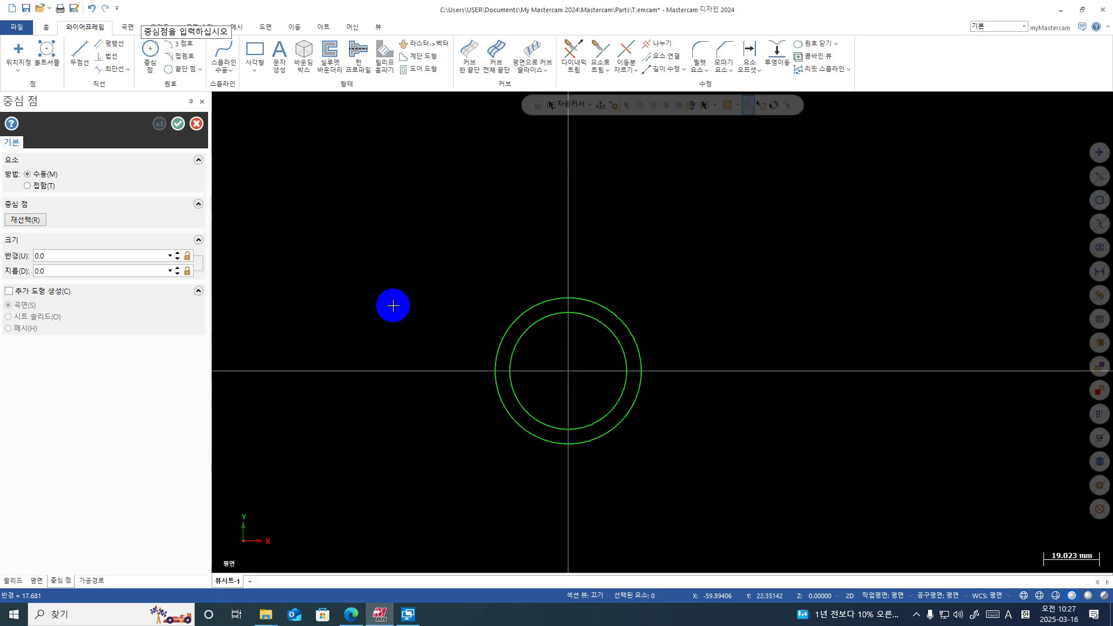
text(X100)
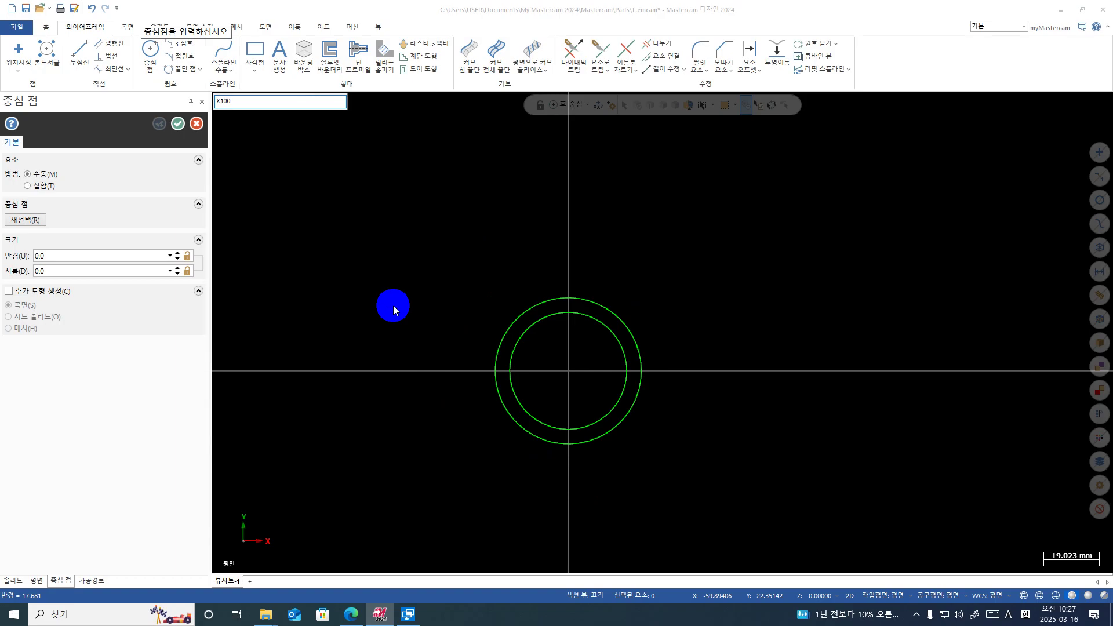
text(y100)
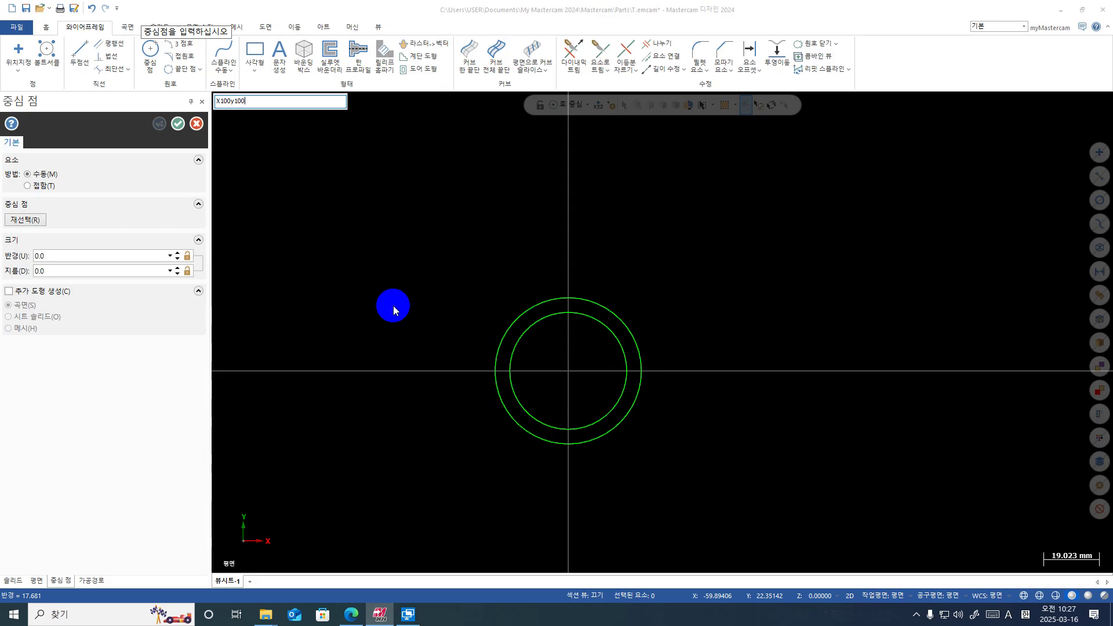
key(Return)
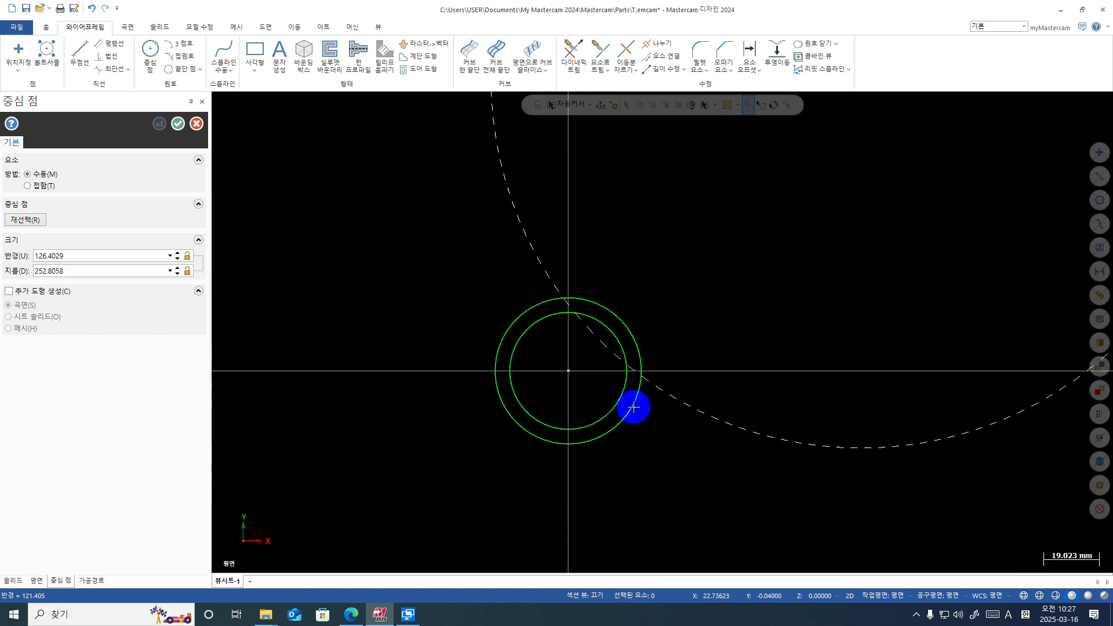
scroll(632, 401, down, 3)
scroll(647, 393, down, 2)
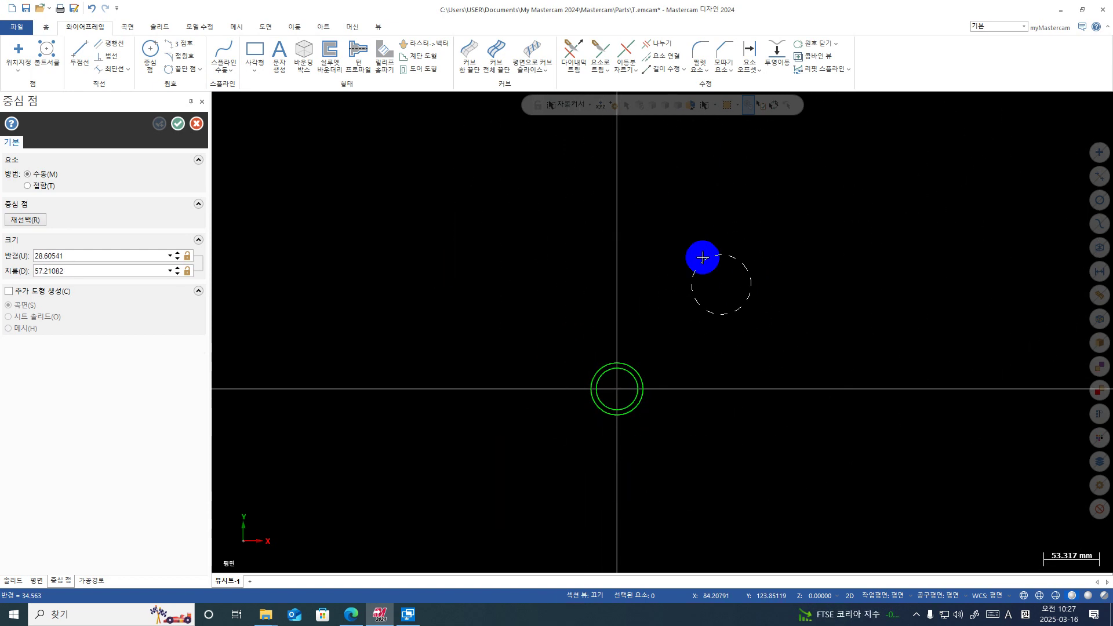
scroll(701, 258, up, 1)
click(651, 268)
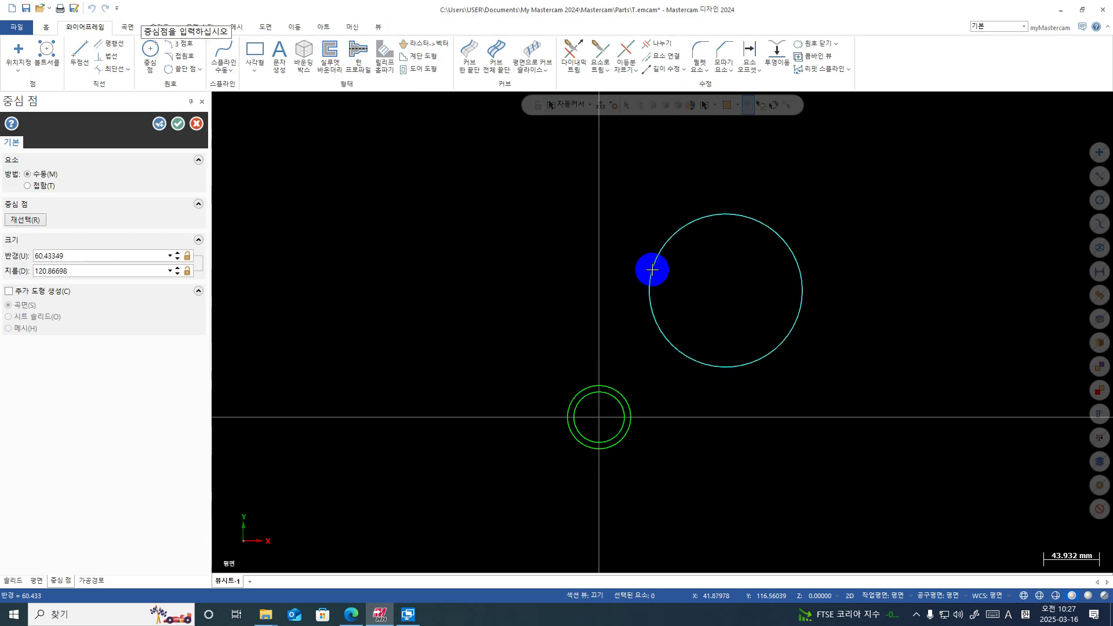
Set the diameter of the circle centered at X100 Y100 to 50 mm and finish the circle command.
double_click(90, 267)
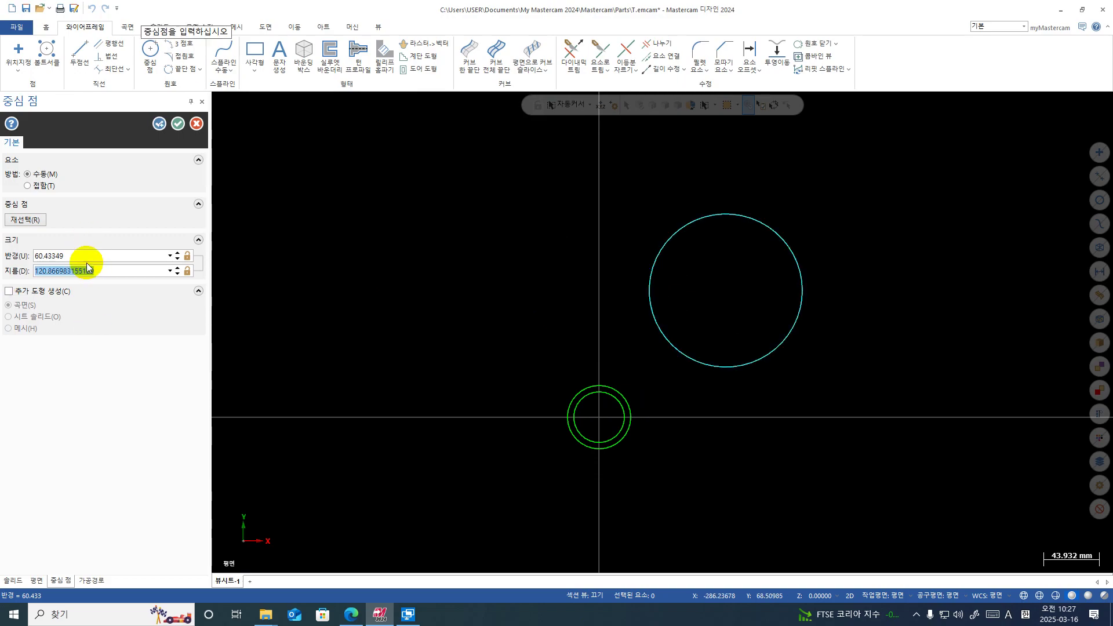
text(50)
key(Return)
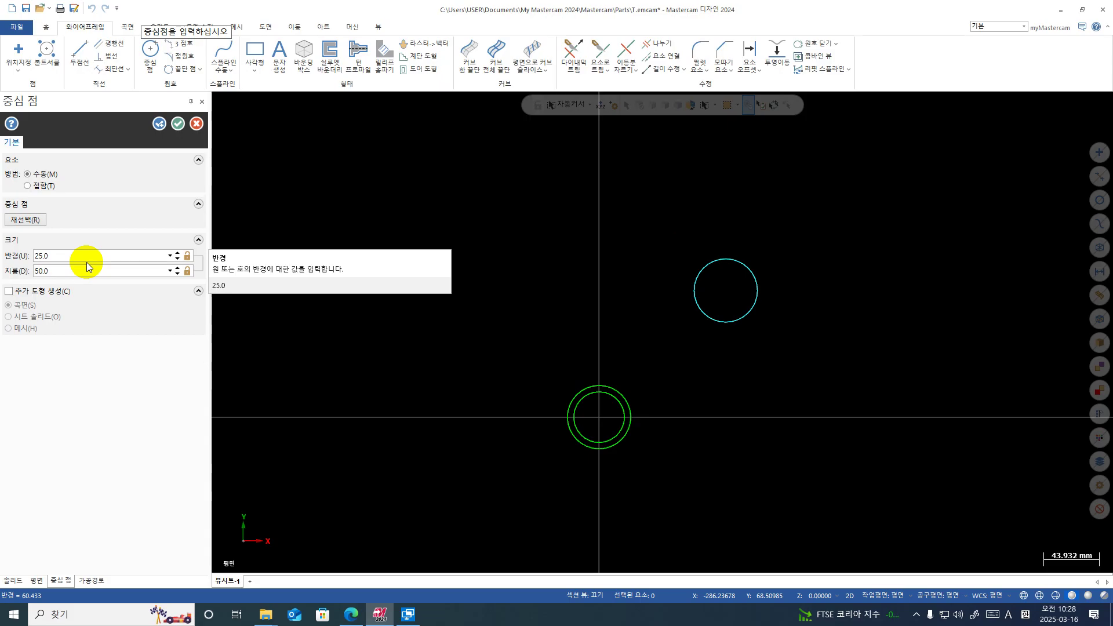
click(177, 123)
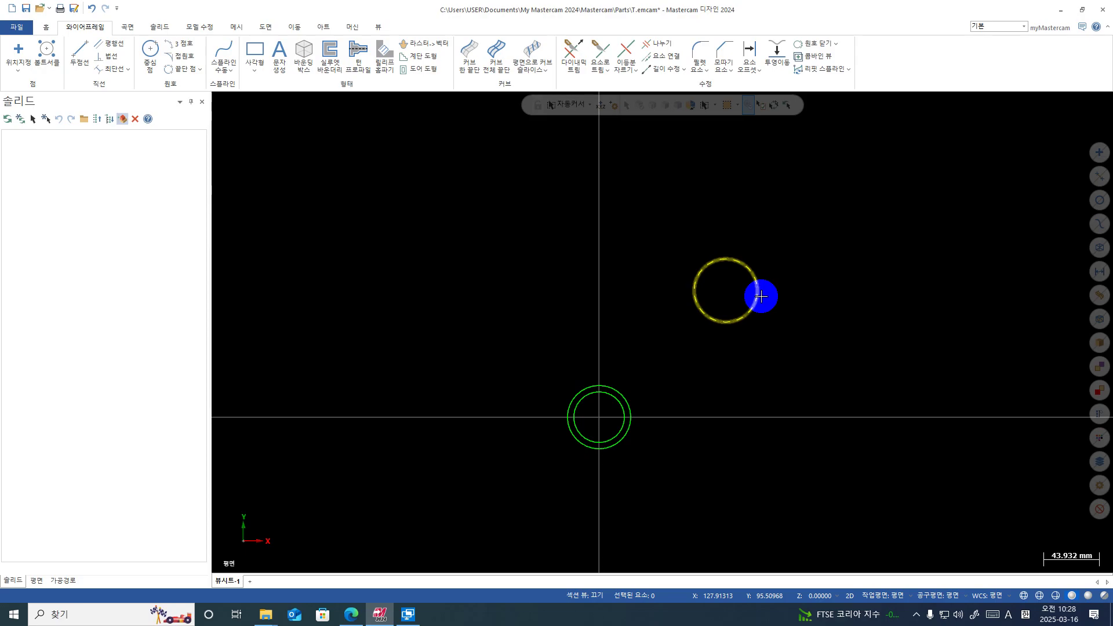
Start a new center-point circle, preset its diameter to 20 mm and lock that size before placement.
click(149, 57)
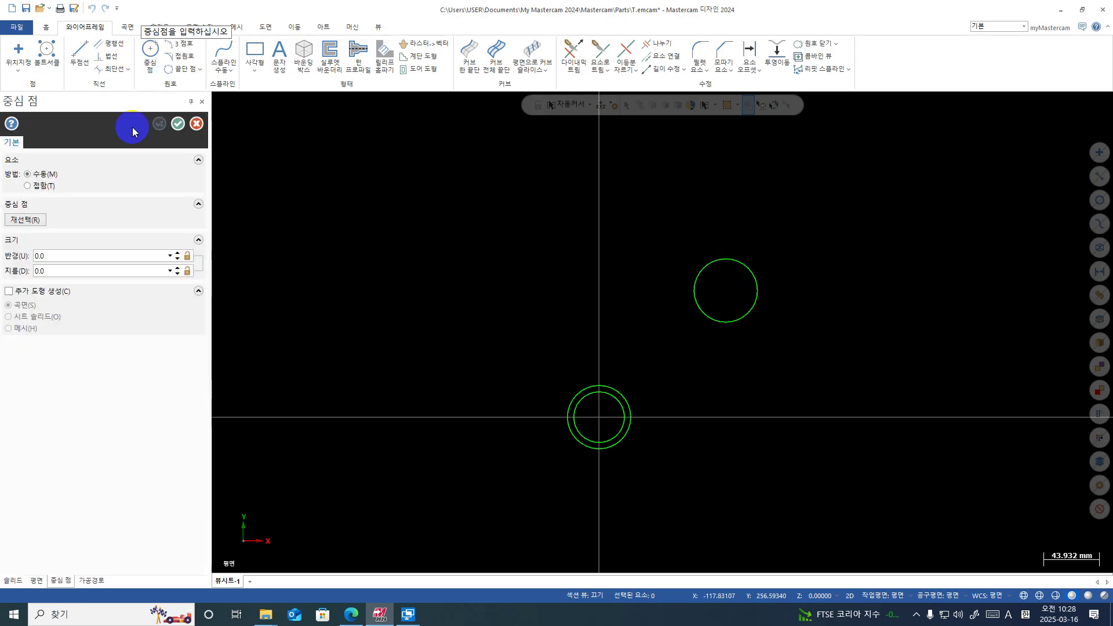
click(44, 273)
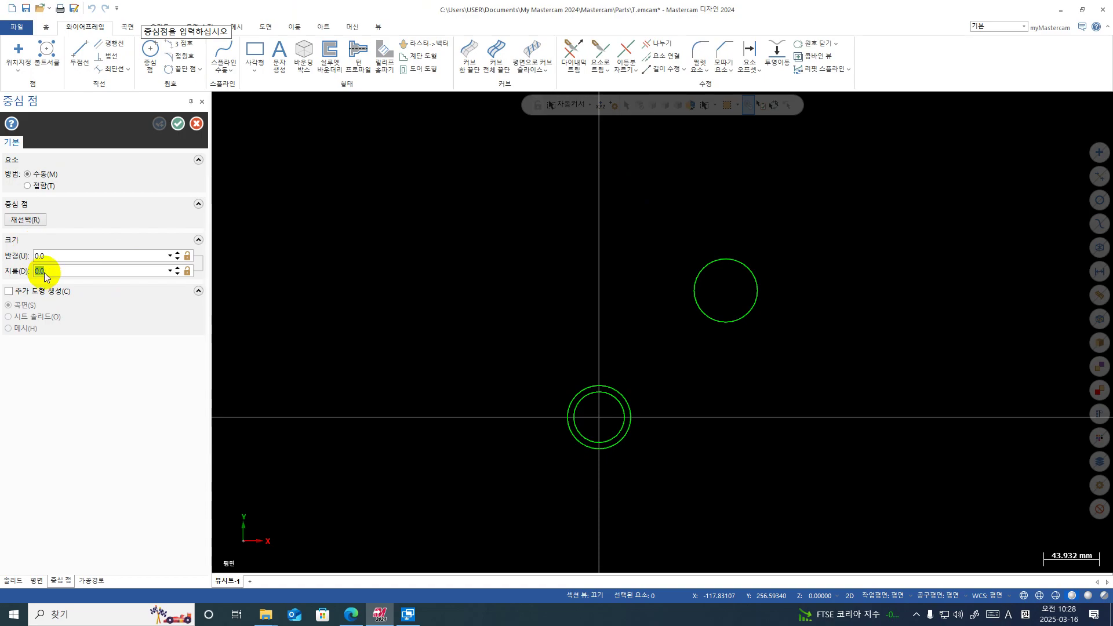
text(20)
key(Return)
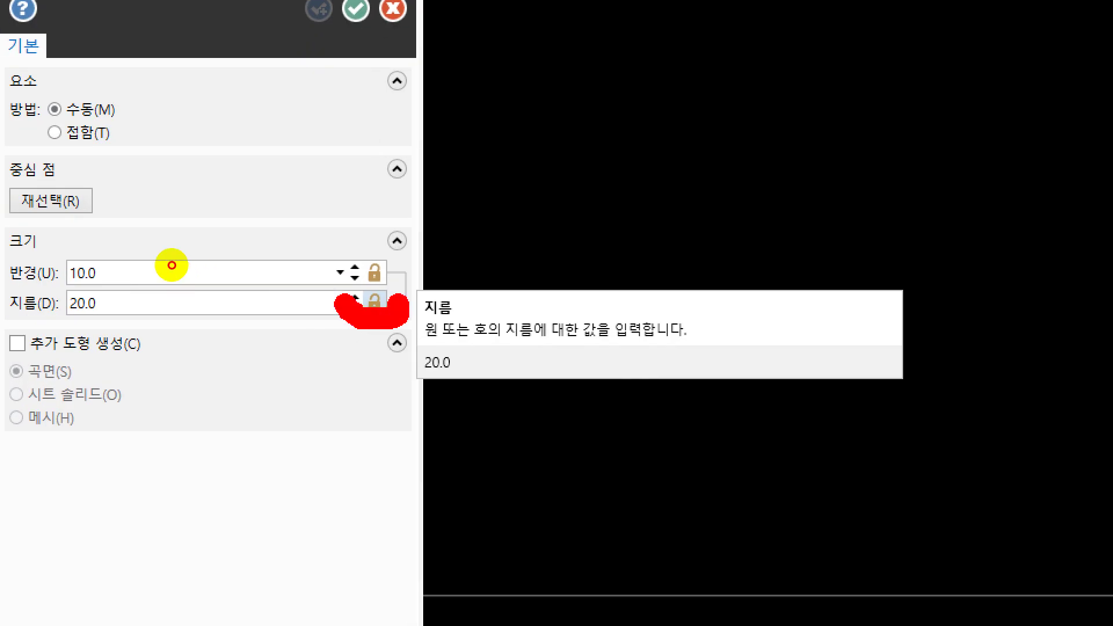
drag(172, 265, 190, 256)
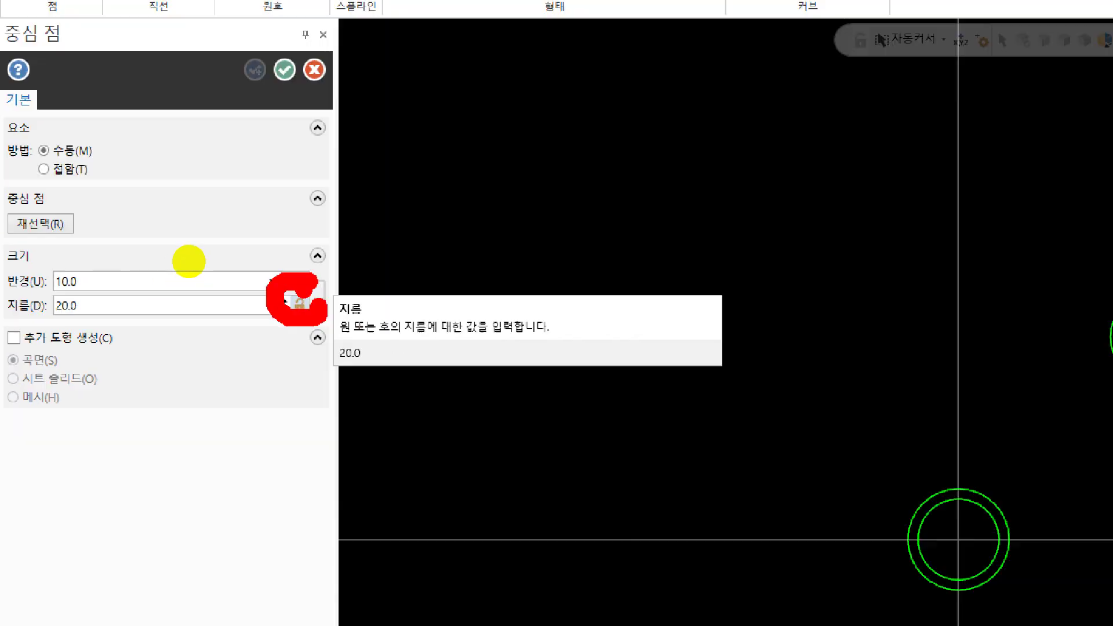
click(374, 303)
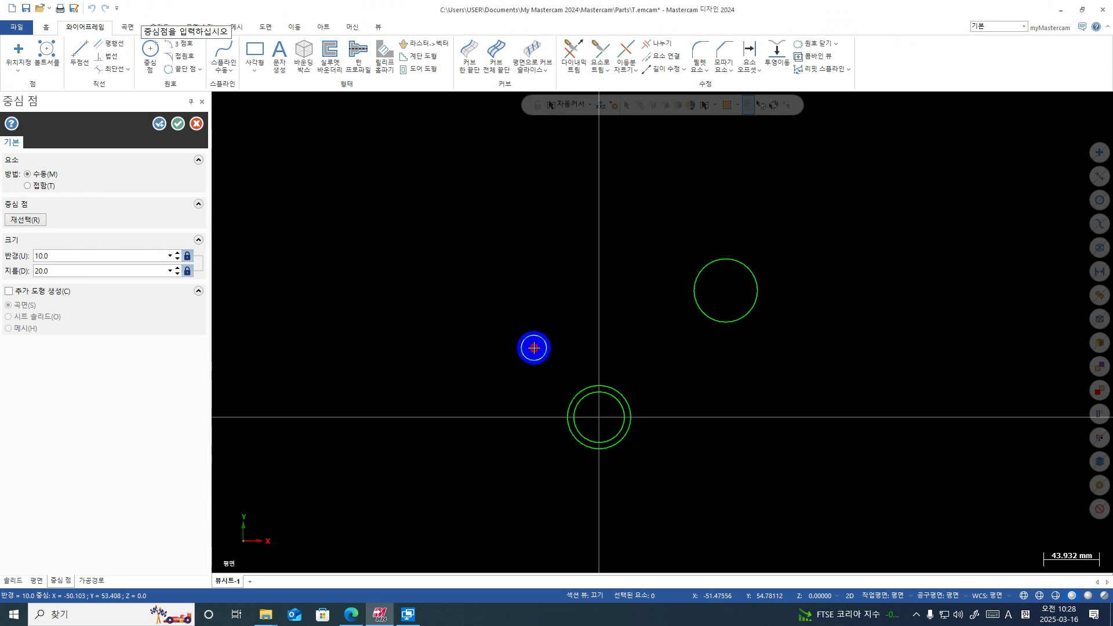
Place six circles of the locked 20 mm diameter at free positions above the origin circles and leave the circle command.
click(533, 348)
click(568, 288)
click(629, 274)
click(665, 366)
click(768, 389)
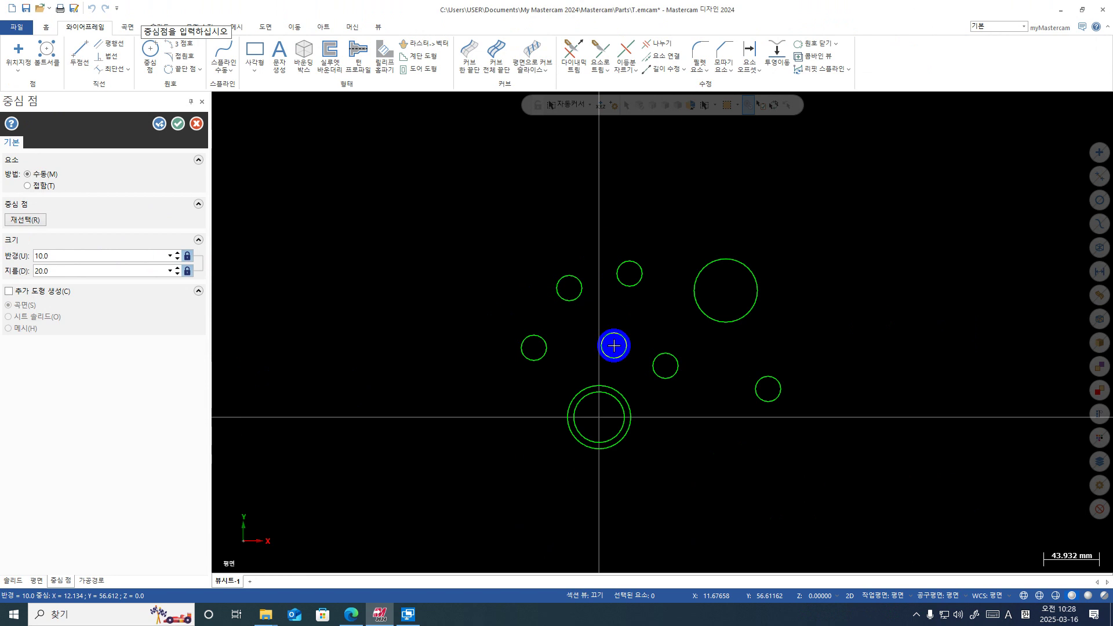
key(Escape)
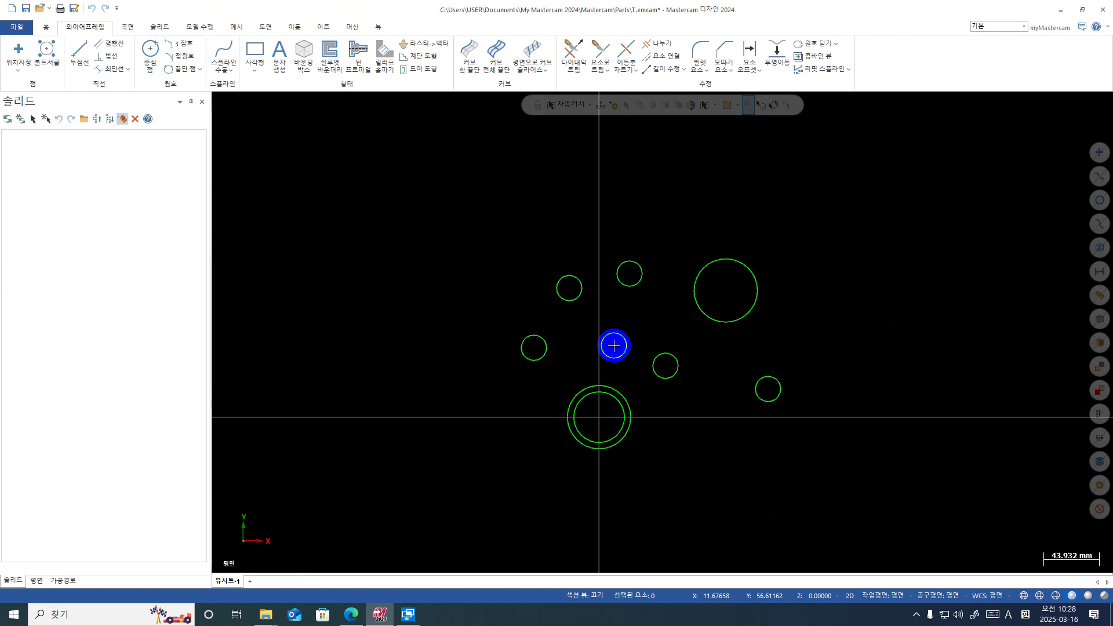
Reopen the center-point circle command, unlock the preset diameter and leave the command without drawing a circle.
click(151, 49)
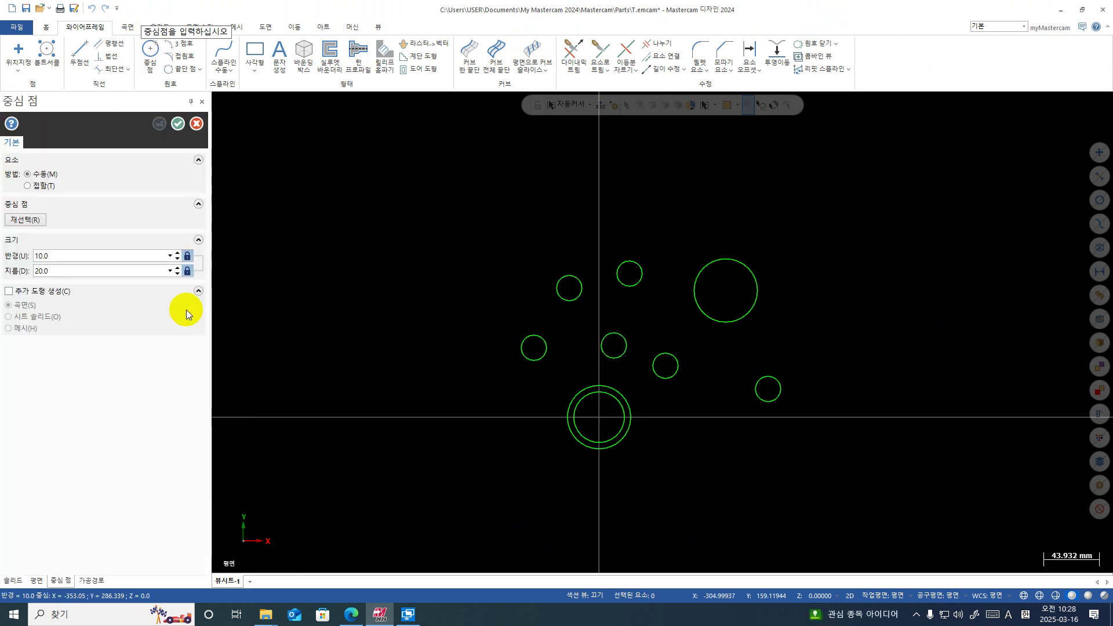
click(186, 271)
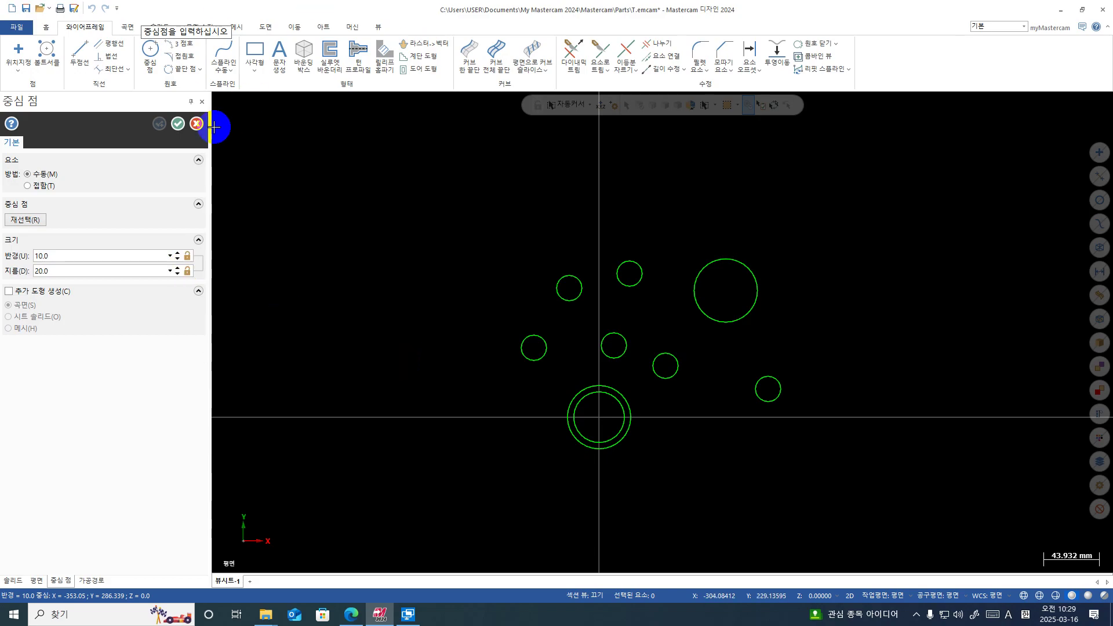
key(Escape)
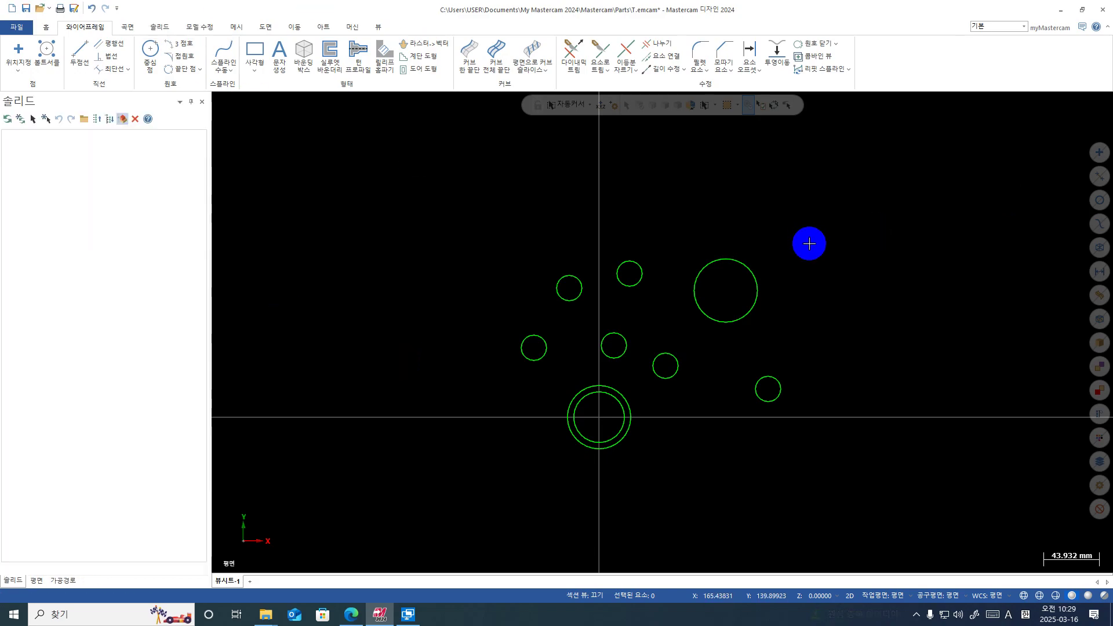
Select all the circles in the drawing and delete them.
mouse_move(860, 215)
mouse_down()
mouse_move(517, 486)
mouse_move(465, 480)
mouse_up()
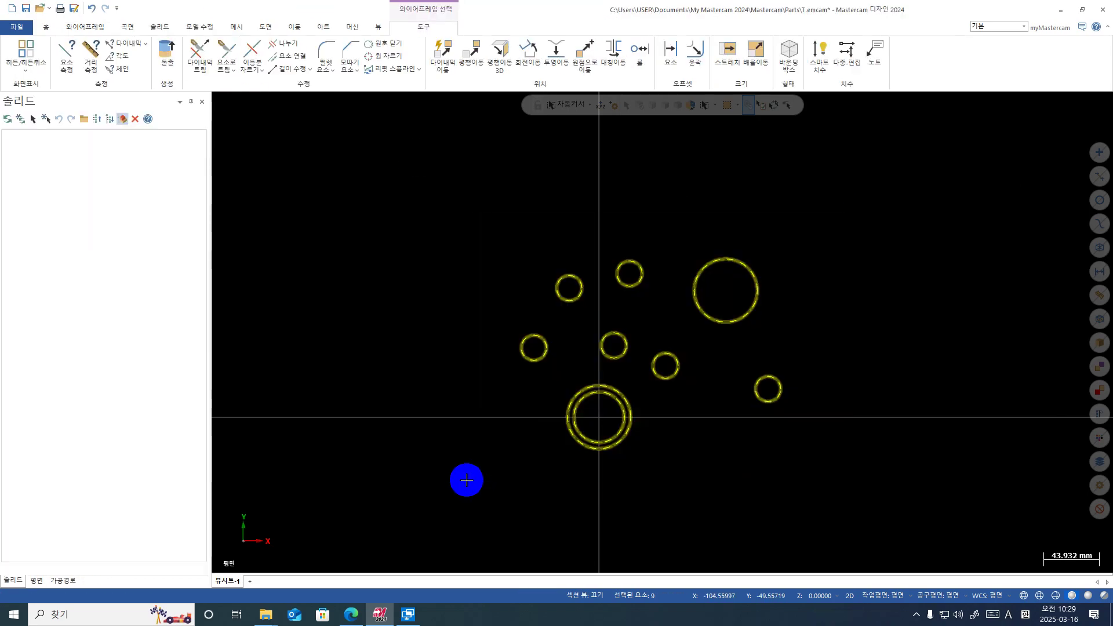
key(Delete)
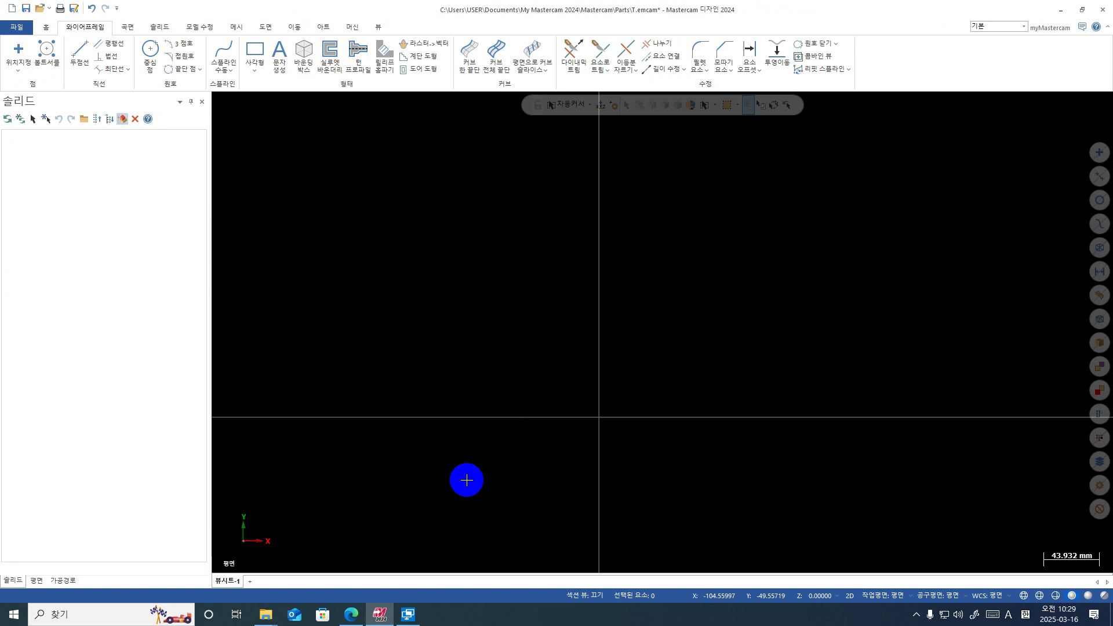
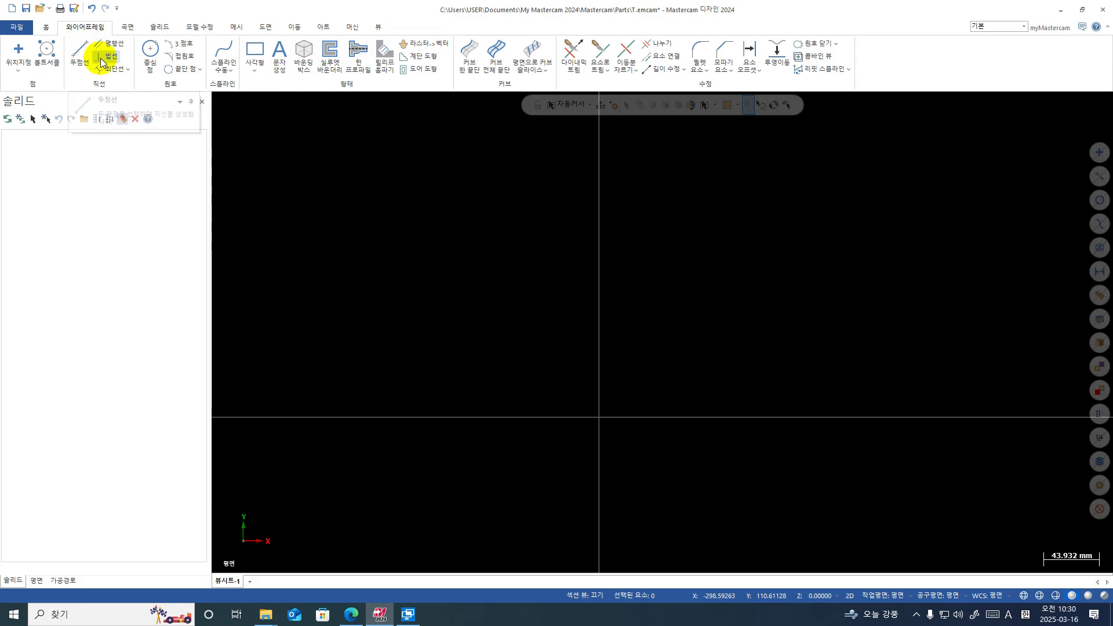
key(ctrl+1)
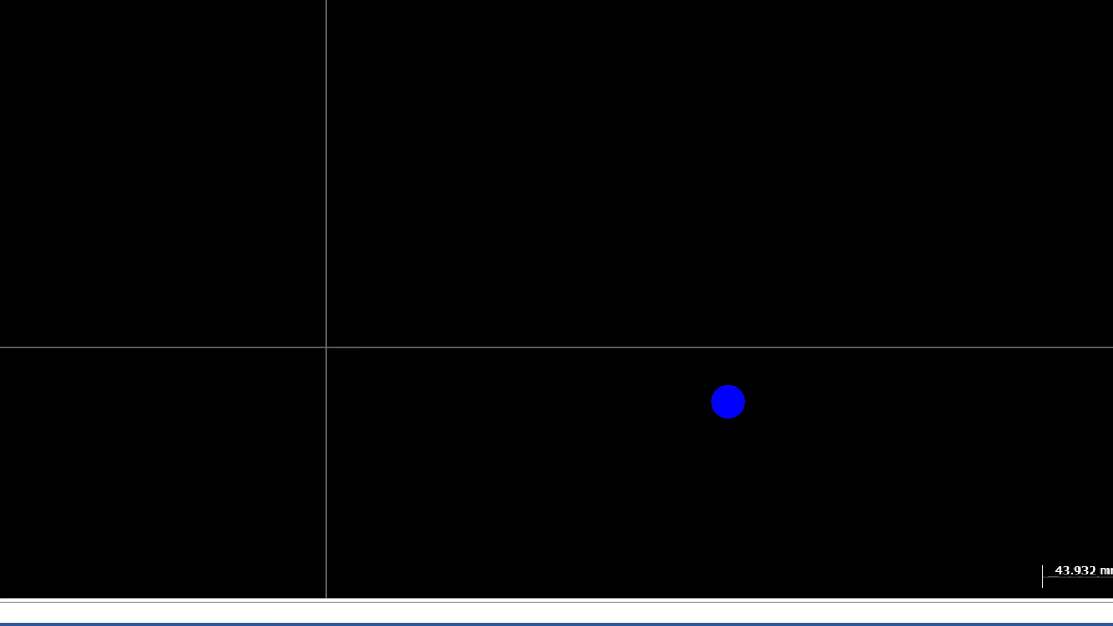
click(683, 423)
mouse_move(820, 229)
mouse_down()
mouse_move(799, 318)
mouse_move(818, 231)
mouse_up()
drag(469, 259, 616, 29)
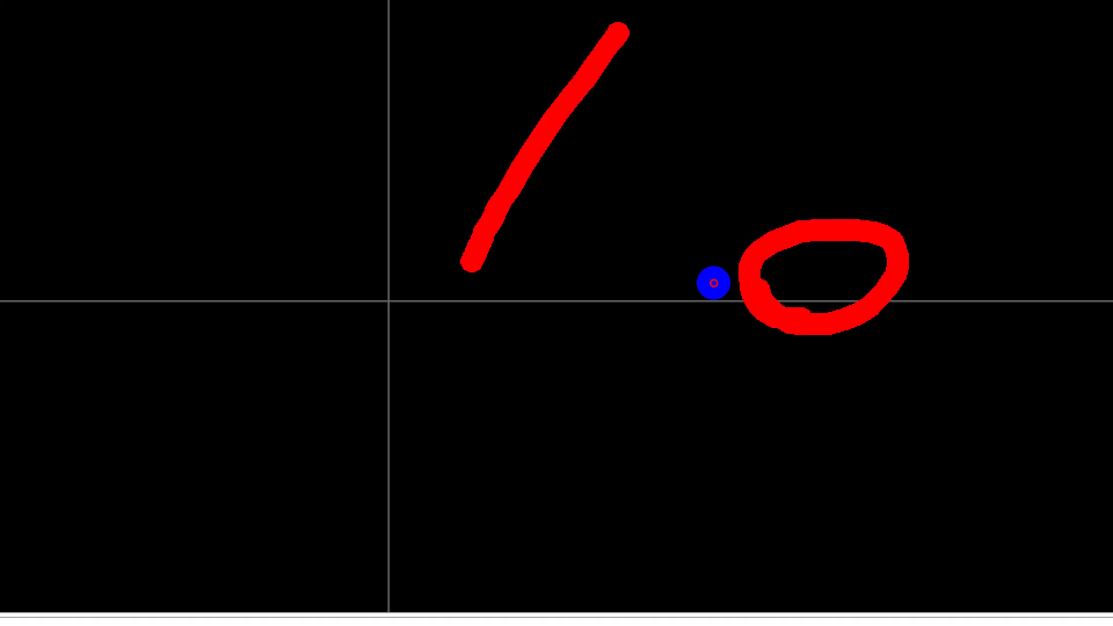
drag(413, 52, 419, 28)
drag(101, 288, 332, 288)
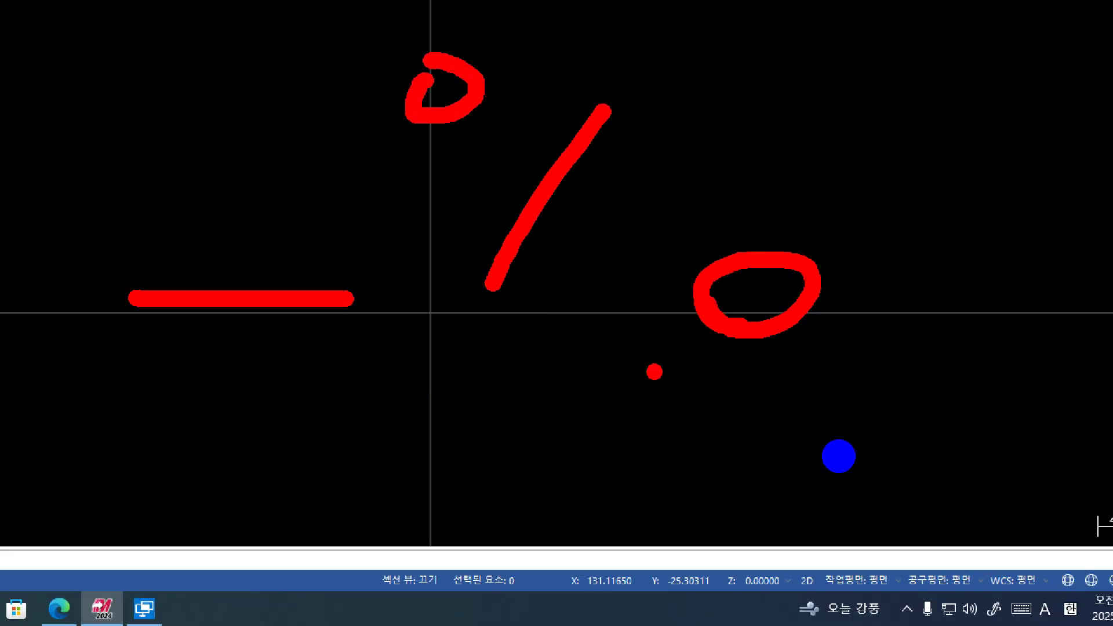
drag(781, 171, 812, 312)
mouse_move(765, 192)
mouse_down()
mouse_move(273, 211)
mouse_move(924, 529)
mouse_move(927, 378)
mouse_up()
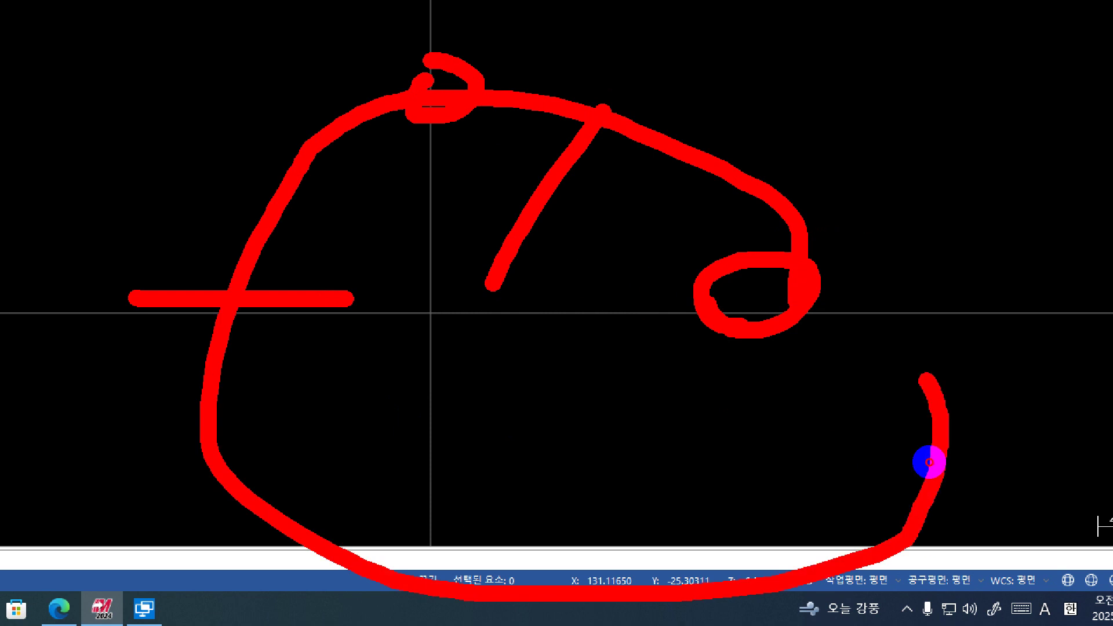
right_click(502, 407)
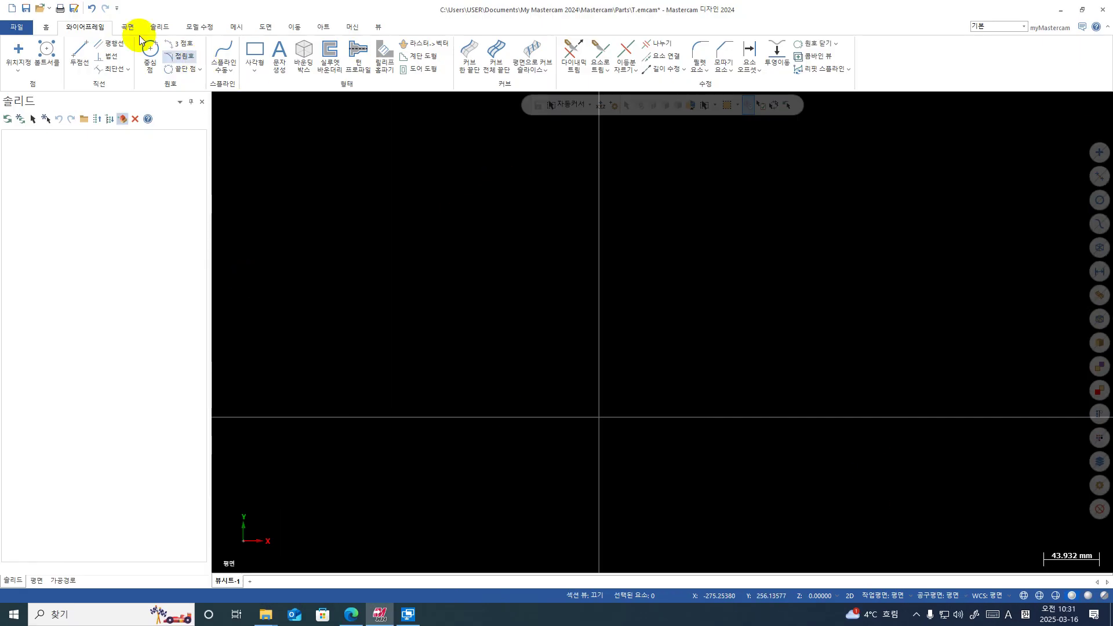
Draw a two-point line from the origin, entered as X0 Y0, to the coordinates X100 Y0 and accept it.
click(82, 51)
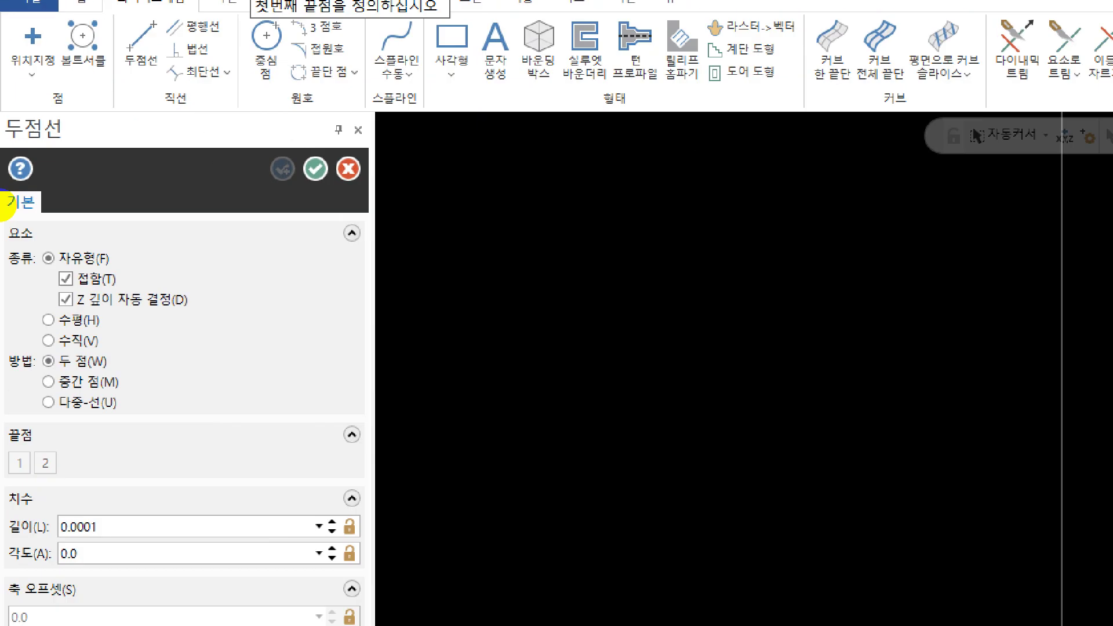
mouse_move(103, 344)
mouse_down()
mouse_move(105, 386)
mouse_move(5, 356)
mouse_move(77, 326)
mouse_up()
right_click(55, 220)
right_click(45, 219)
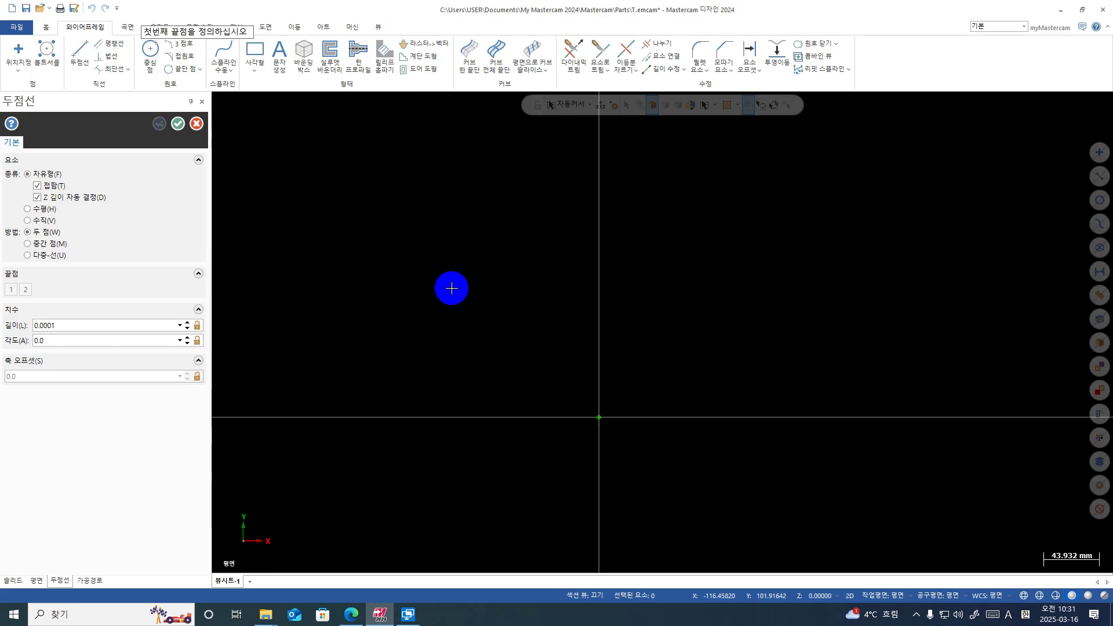
text(X0y)
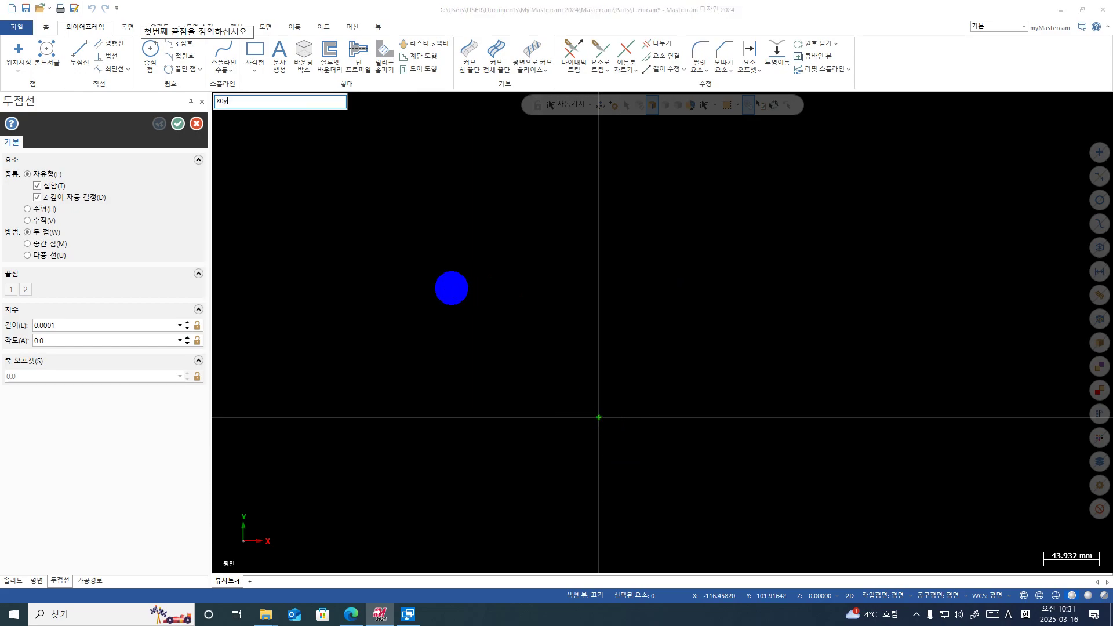
text(0)
key(Return)
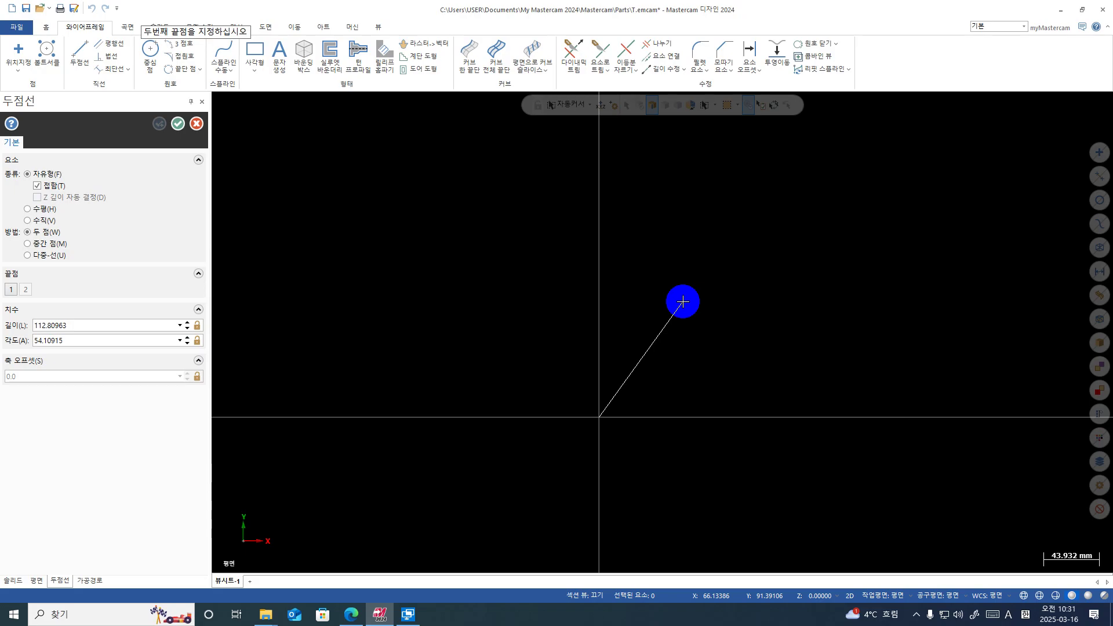
text(X100y0)
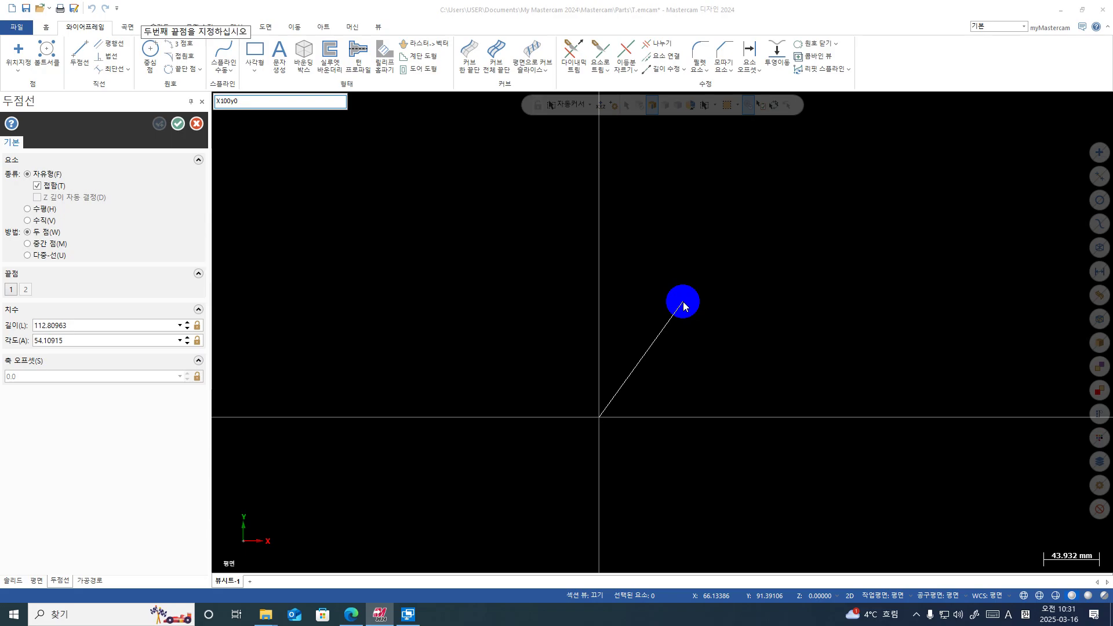
key(Return)
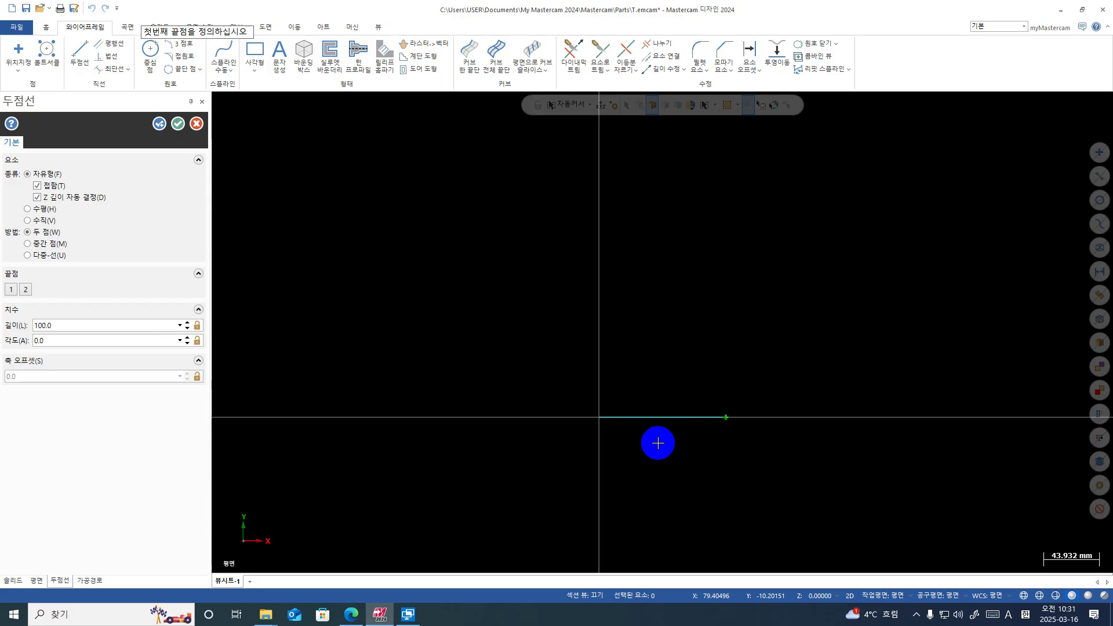
click(177, 123)
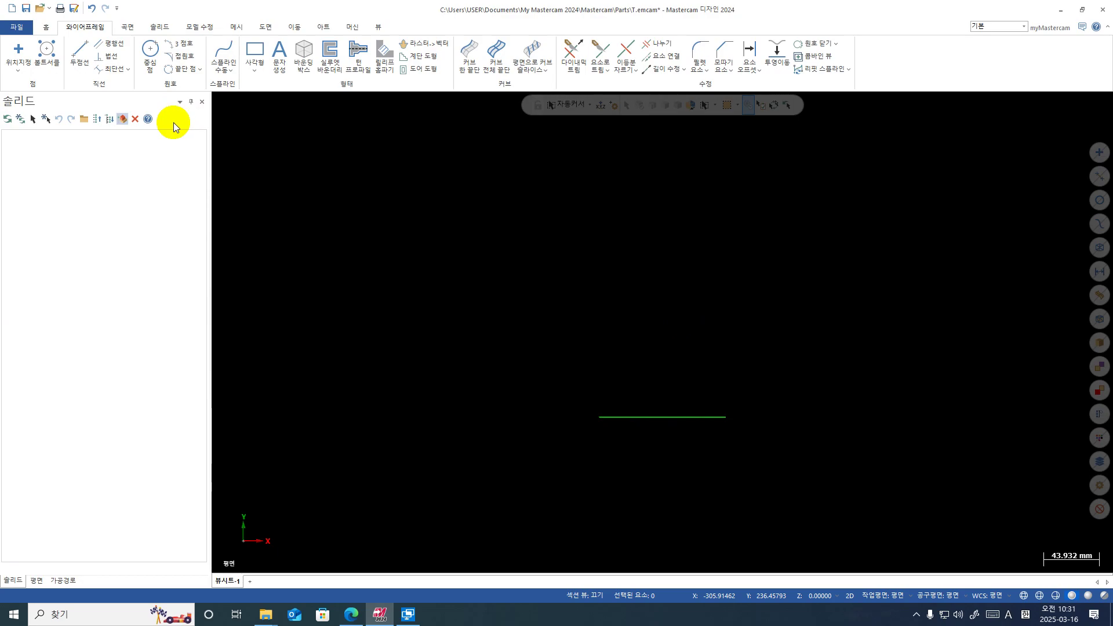
Analyze the horizontal line as an entity to inspect its endpoint coordinates, angle and length, and close the properties.
click(45, 28)
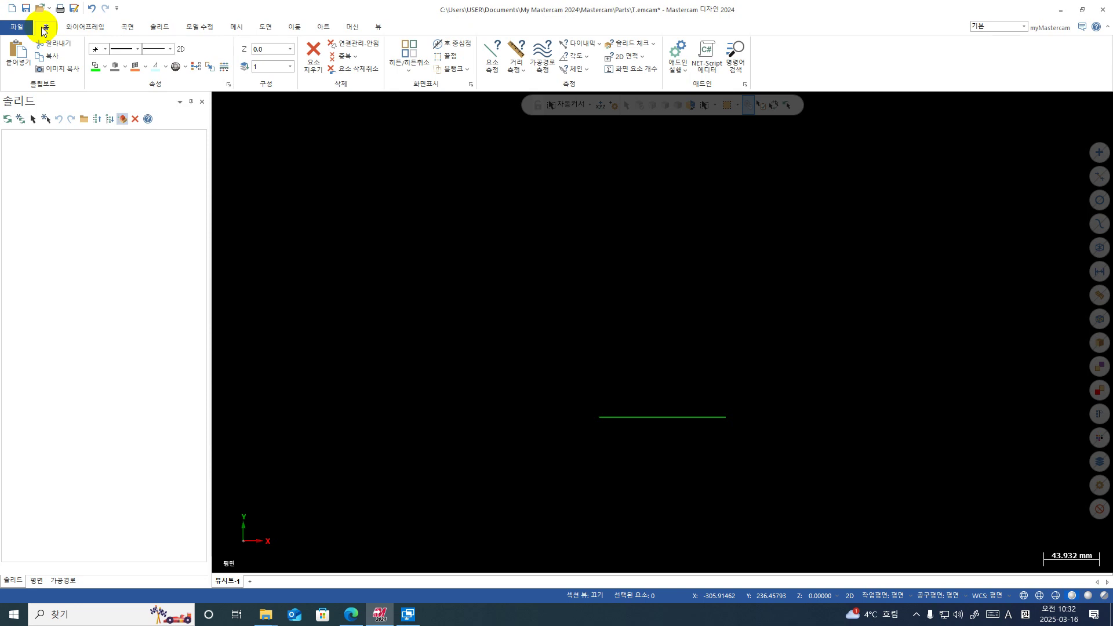
click(494, 52)
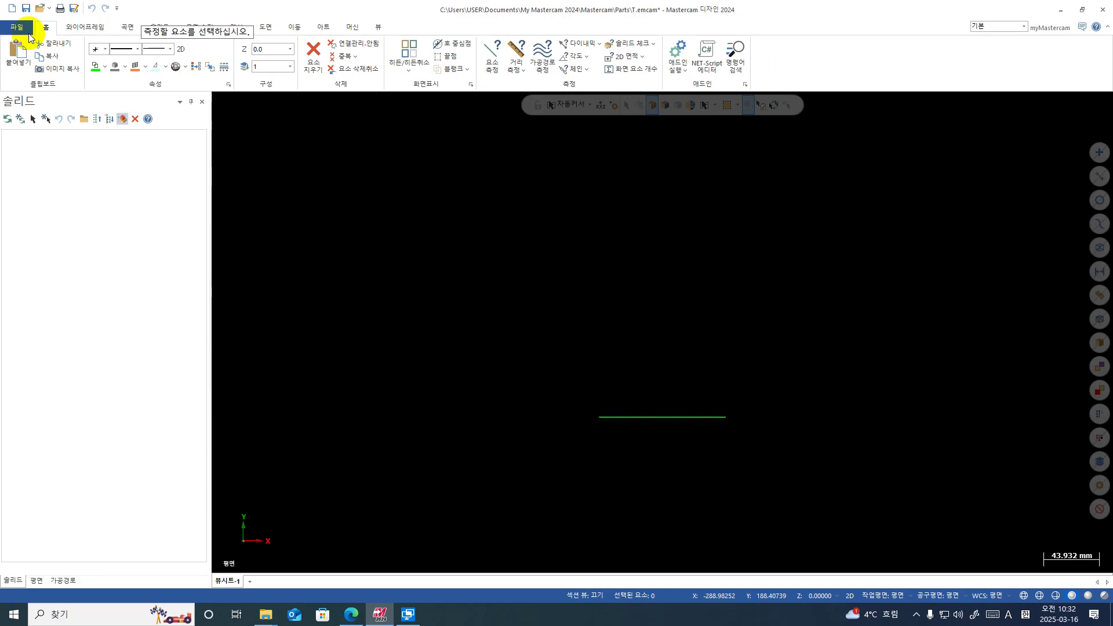
click(626, 415)
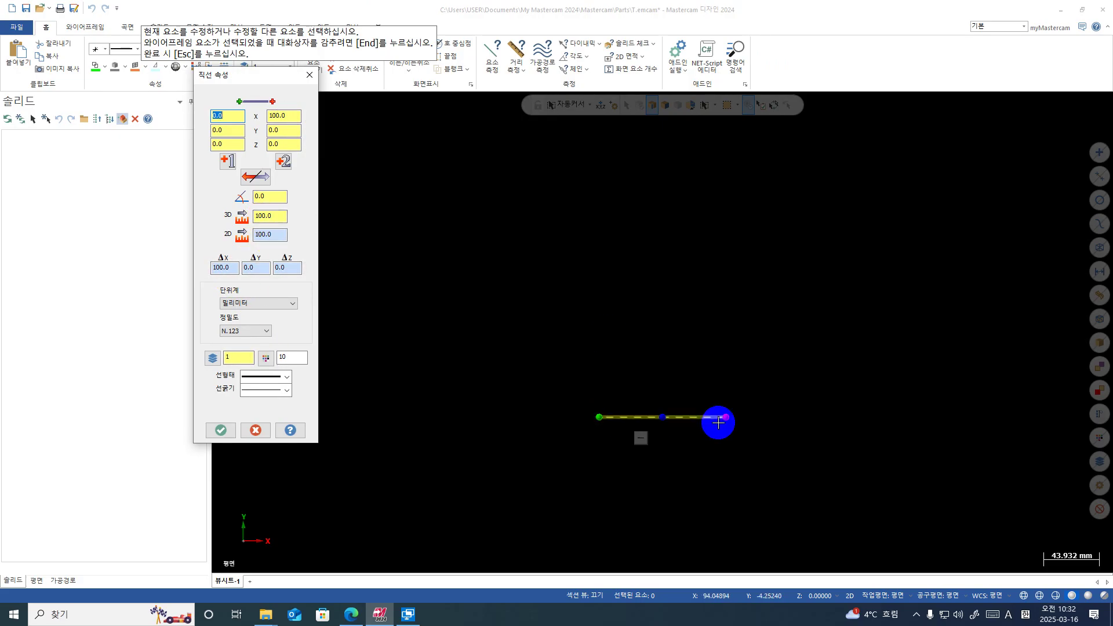
mouse_move(723, 422)
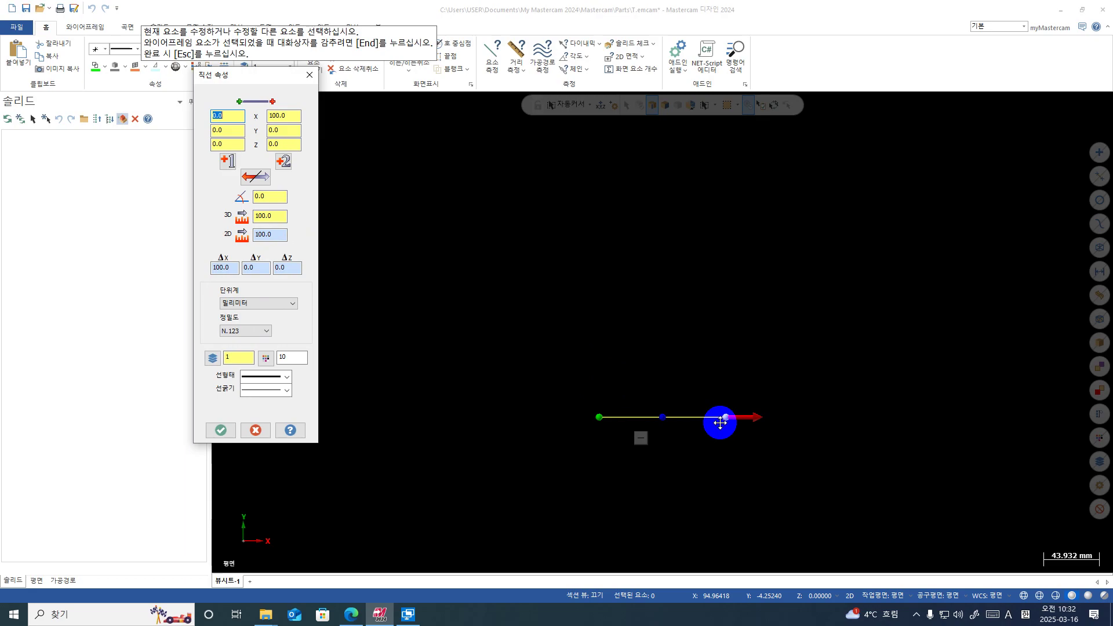
click(309, 75)
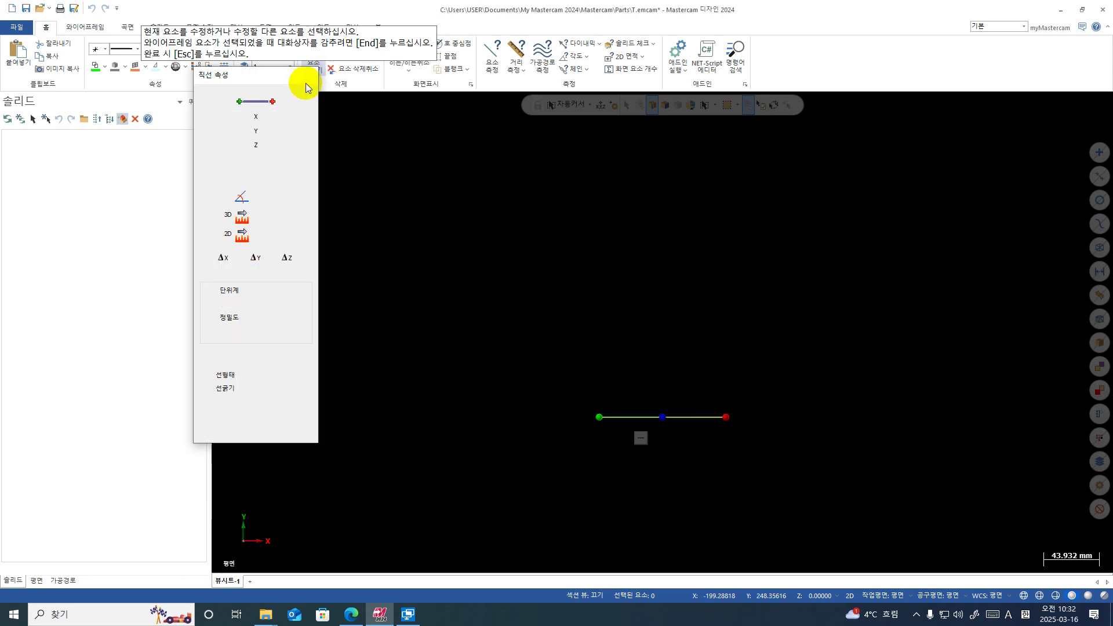
Measure the distance between the line's two endpoints, check the available precision options and leave the measurement.
click(517, 45)
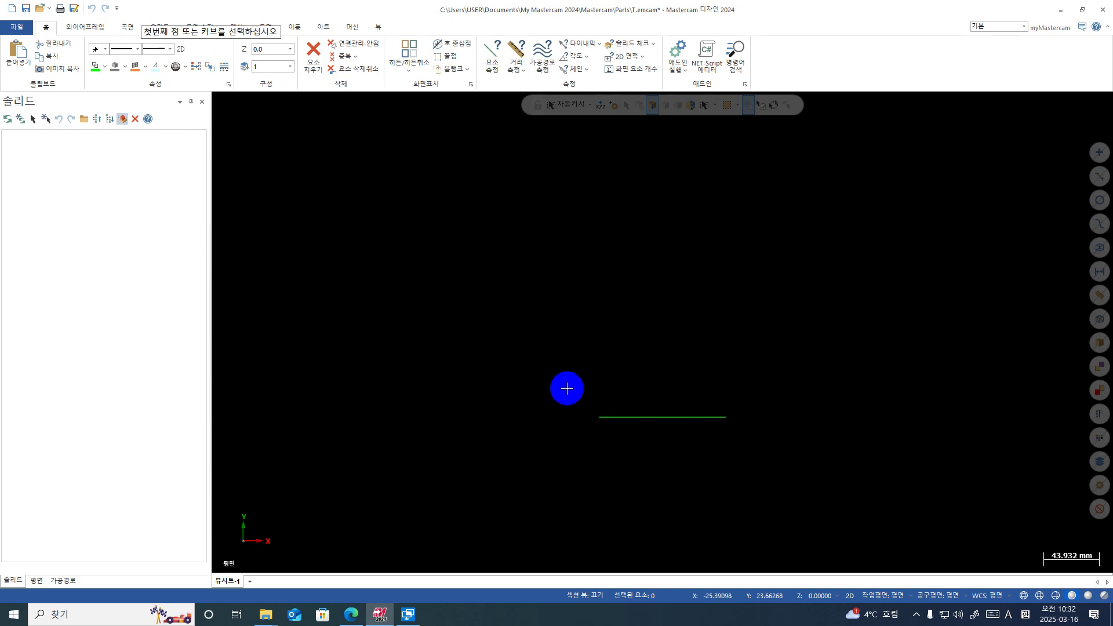
click(600, 422)
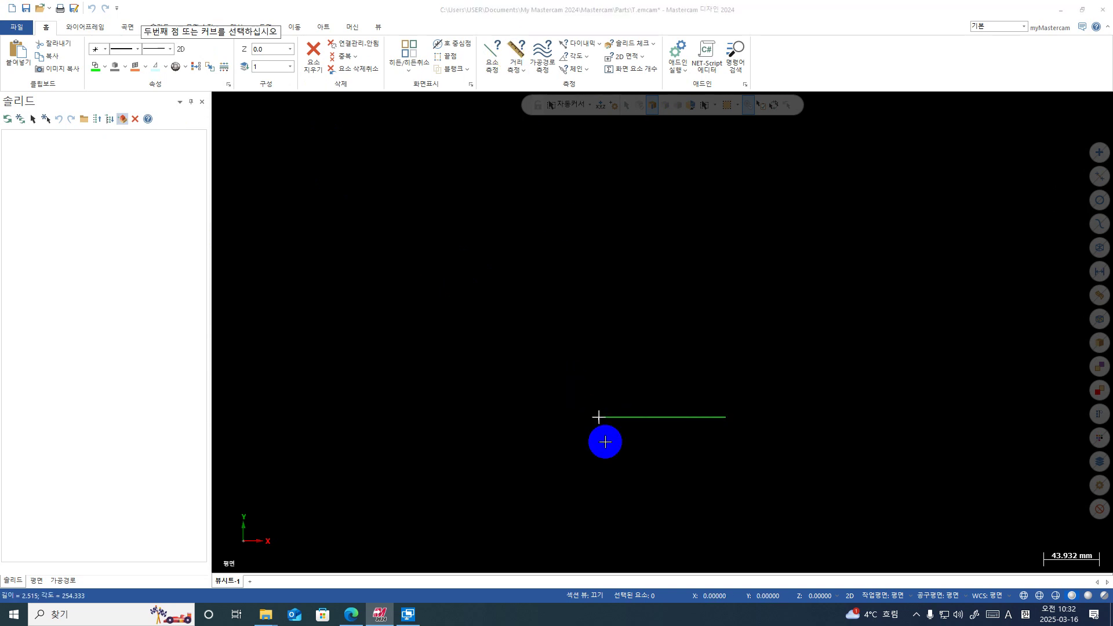
click(725, 416)
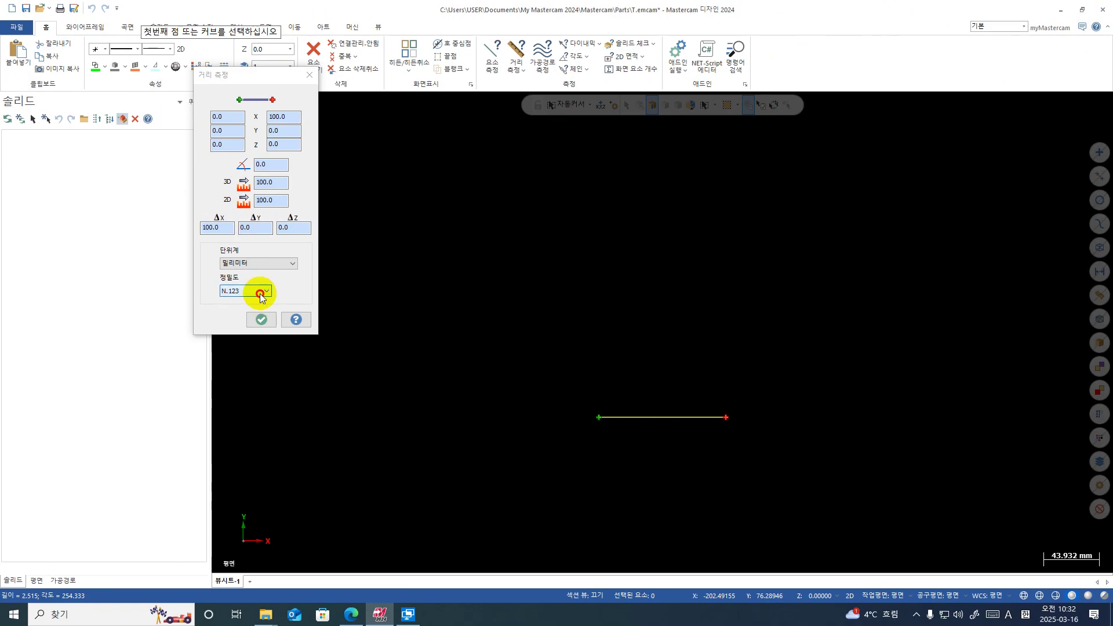
click(259, 293)
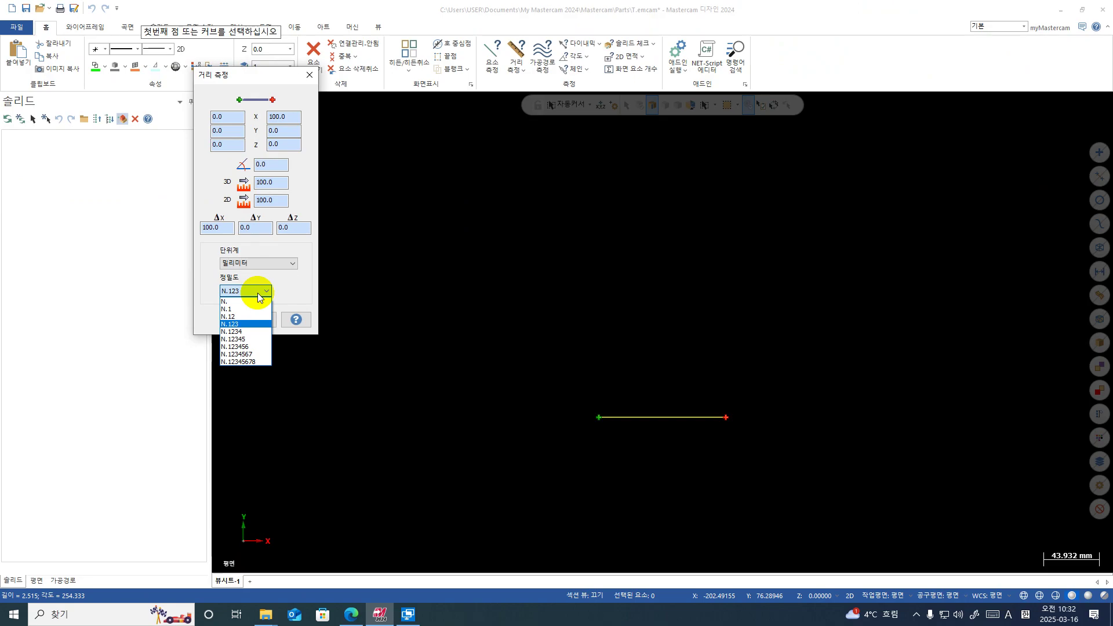
key(Escape)
key(Escape)
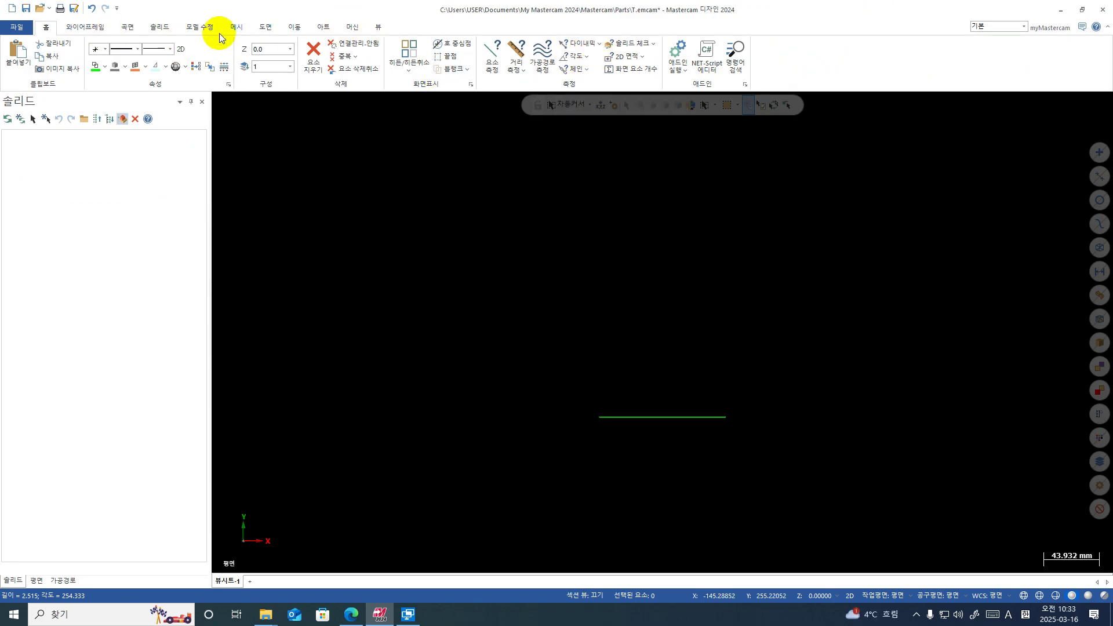
Place a smart dimension above the horizontal line between its two endpoints, accept it, and delete that dimension.
click(266, 27)
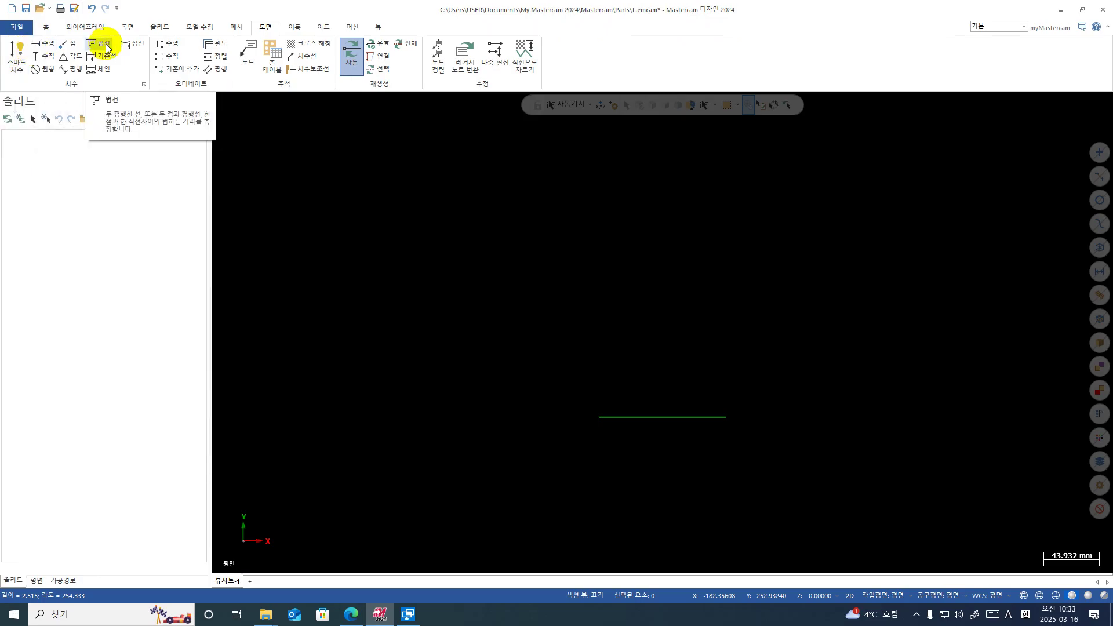
click(25, 55)
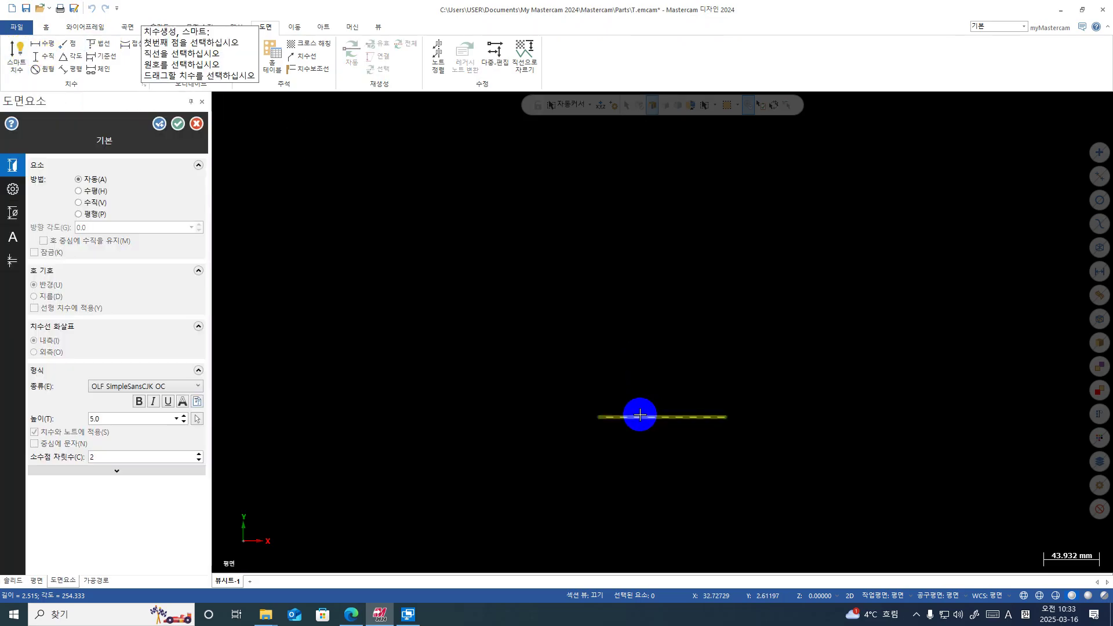
click(598, 418)
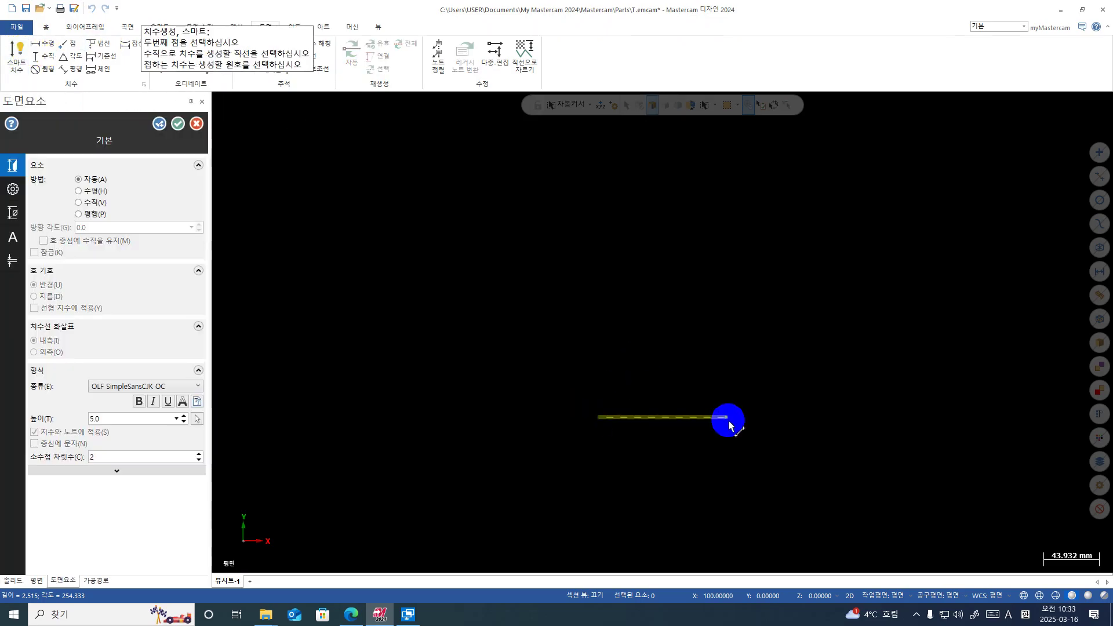
click(653, 393)
scroll(612, 446, up, 1)
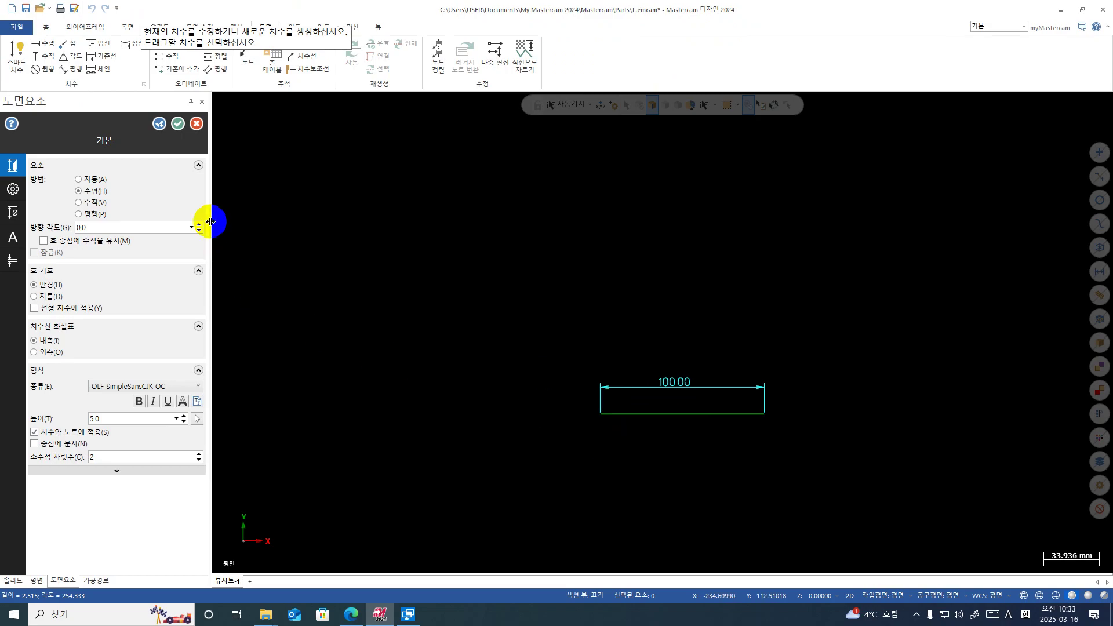
click(177, 124)
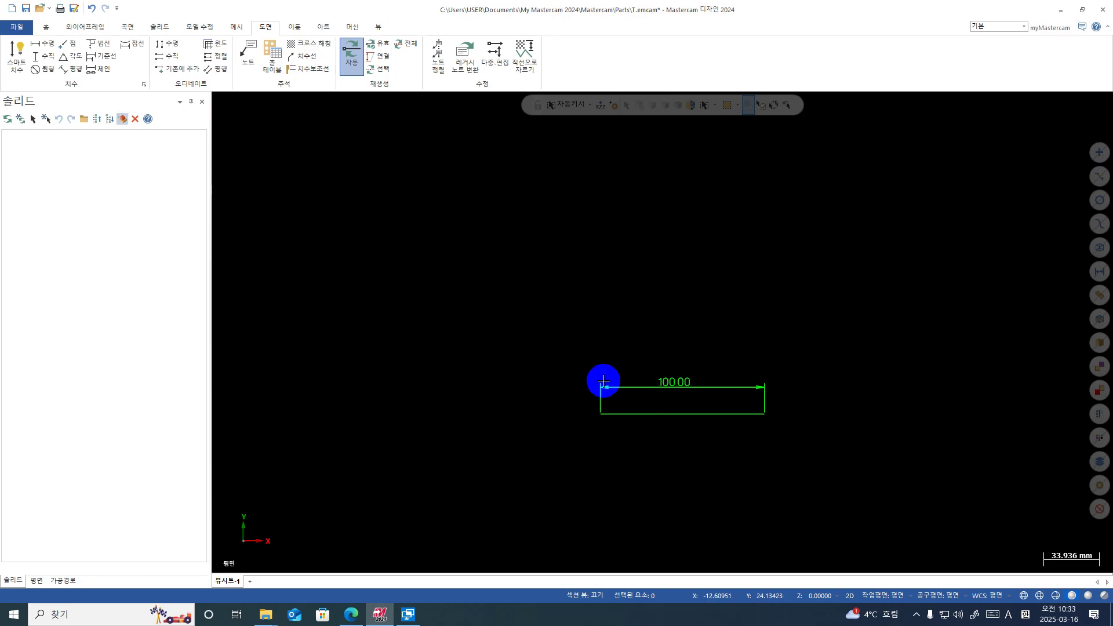
click(629, 385)
key(Delete)
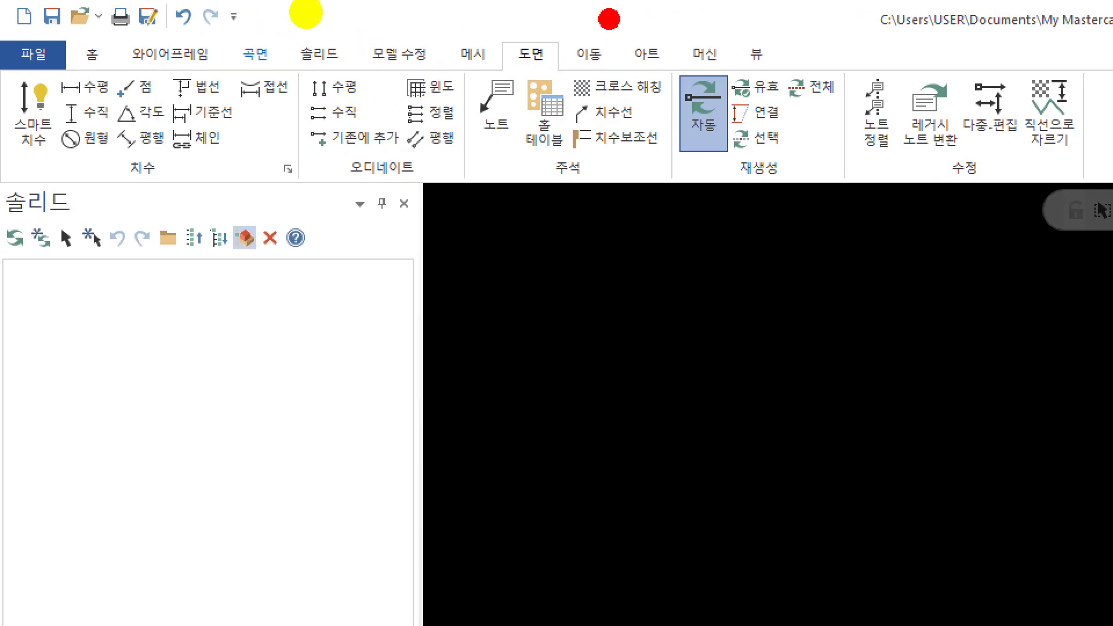
Show the coordinate axes to check the line's position relative to the origin, and hide them again.
mouse_move(12, 98)
mouse_down()
mouse_move(0, 24)
mouse_move(88, 112)
mouse_move(37, 202)
mouse_up()
key(Escape)
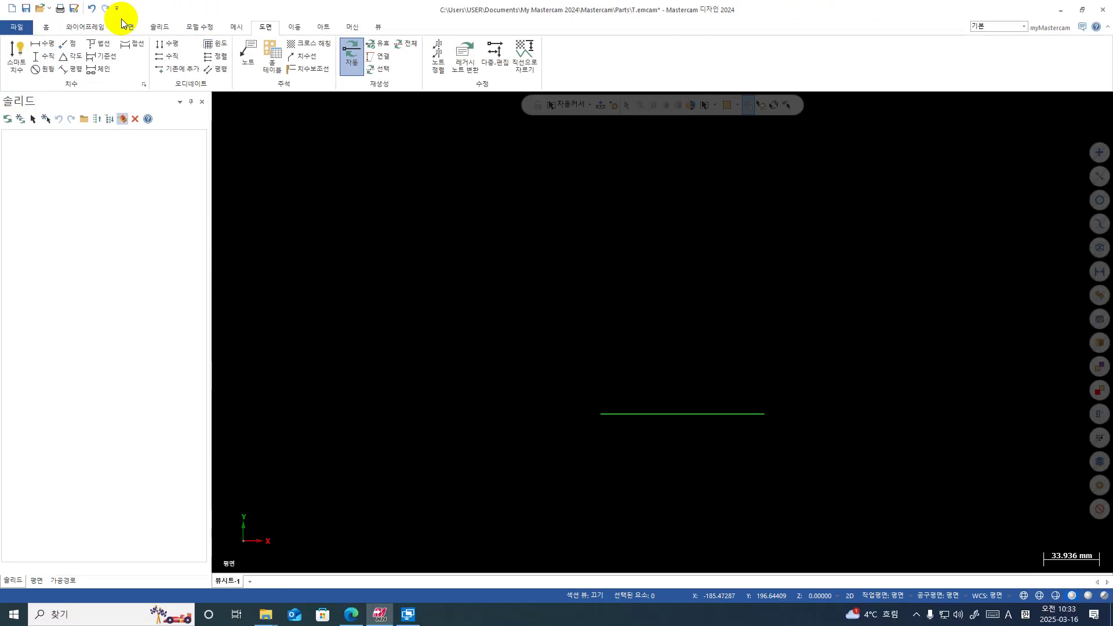
click(25, 57)
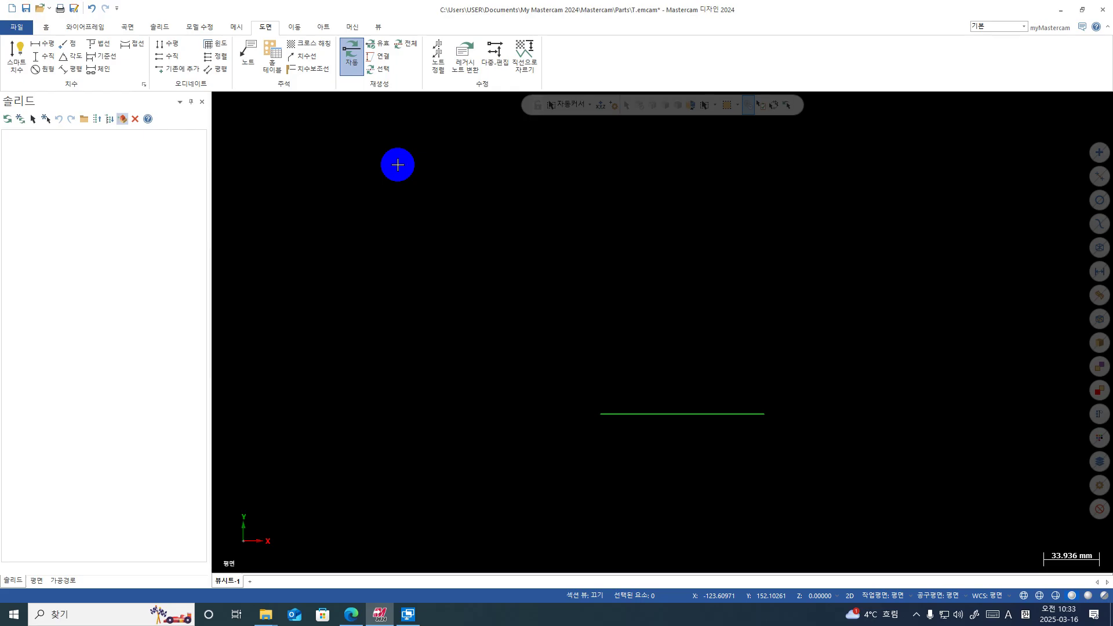
scroll(441, 333, down, 2)
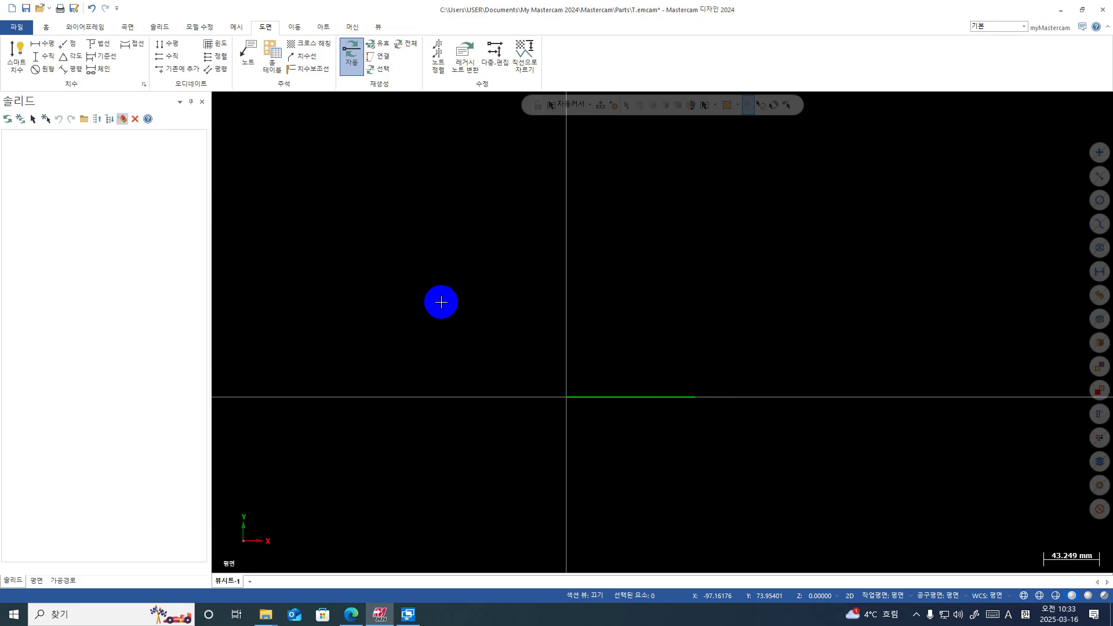
key(F9)
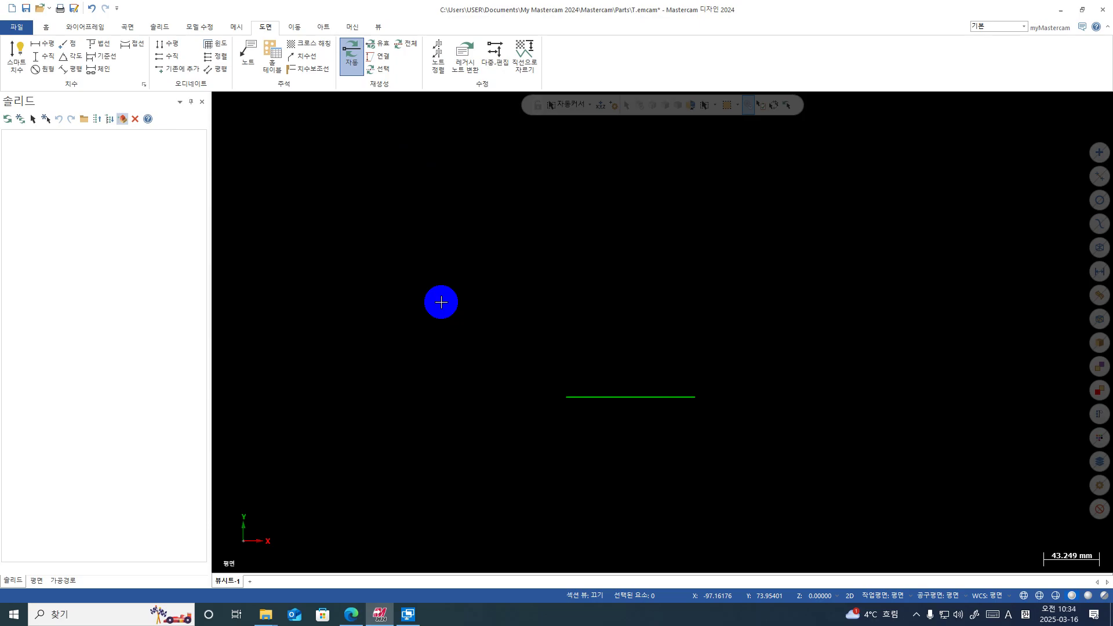
Draw a two-point line from the horizontal line's X100 Y0 endpoint to the coordinates X100 Y100.
click(90, 27)
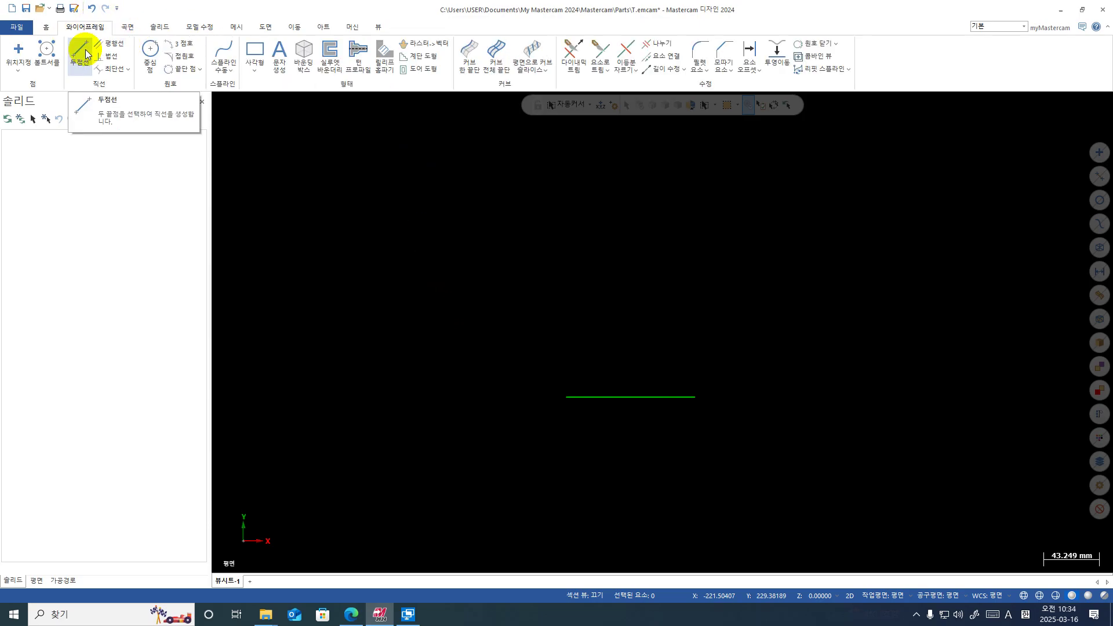
click(87, 55)
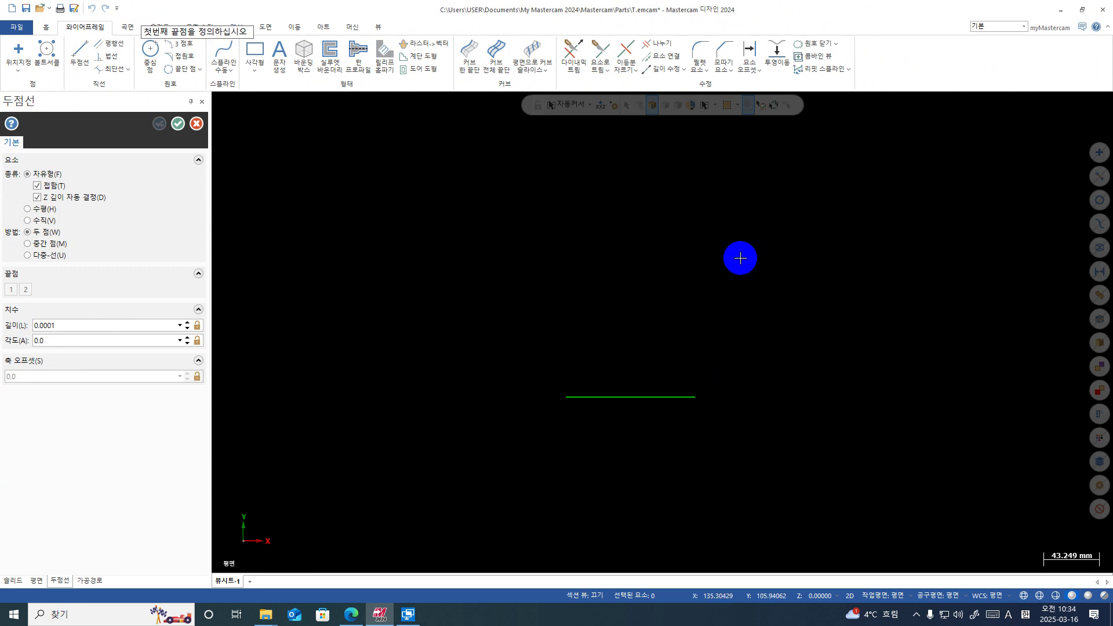
click(696, 398)
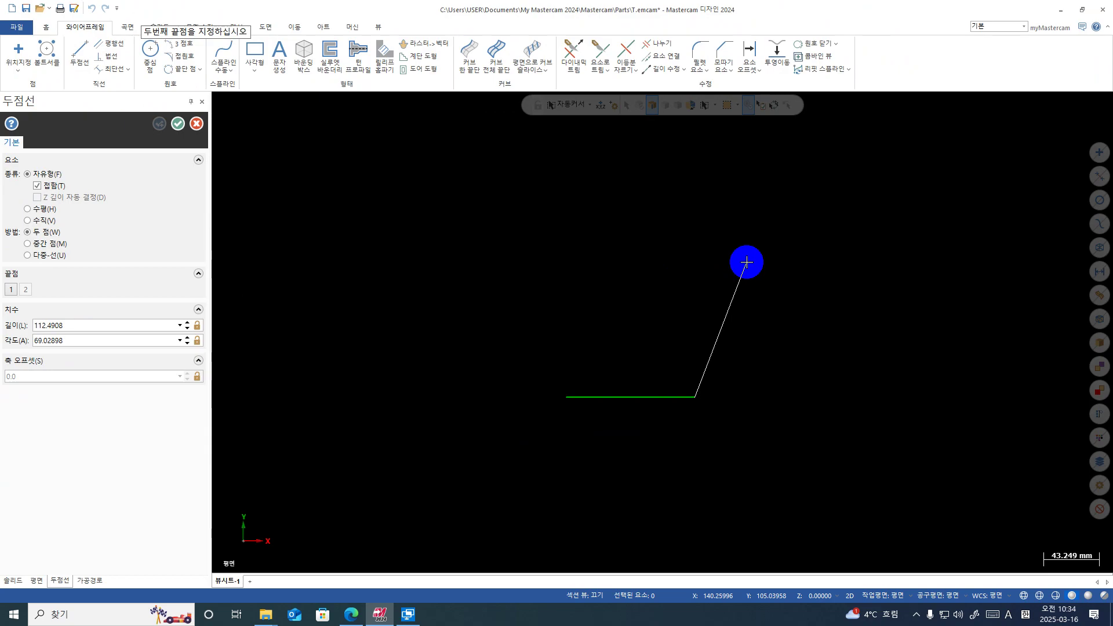
text(X)
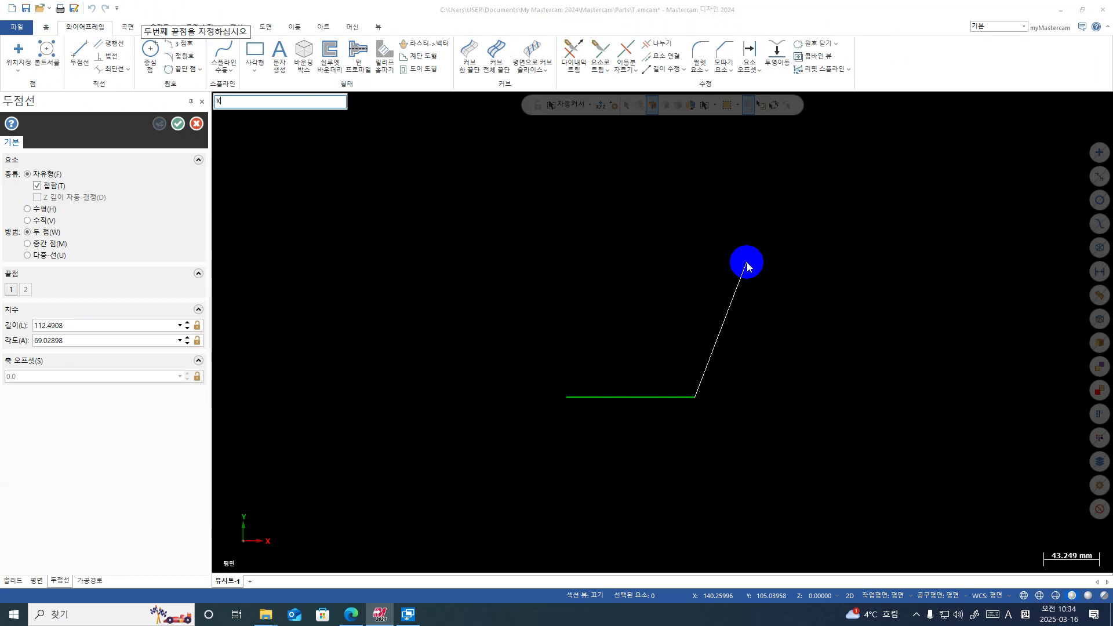
text(100y100)
key(Return)
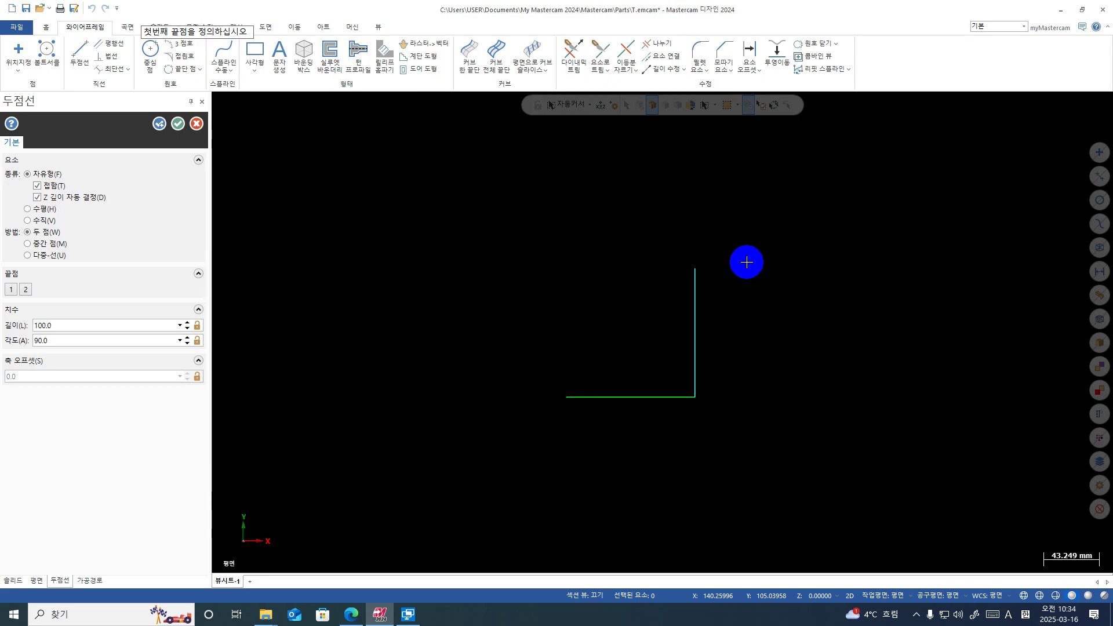
key(ctrl+1)
click(569, 400)
drag(688, 402, 708, 360)
mouse_move(692, 269)
mouse_down()
mouse_move(695, 280)
mouse_move(679, 272)
mouse_up()
drag(560, 418, 573, 441)
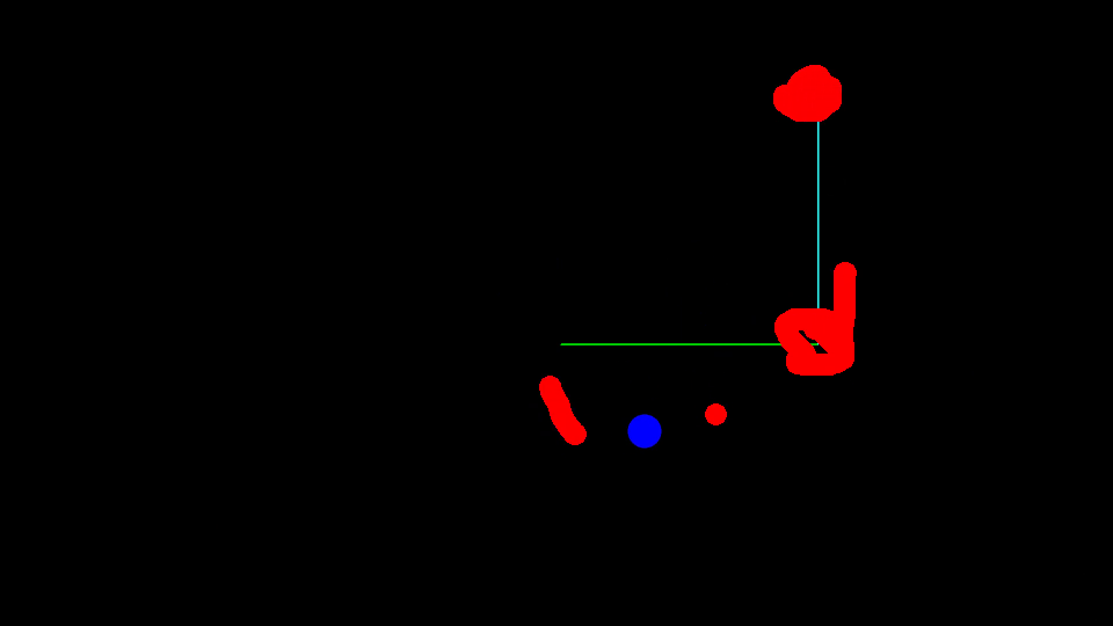
drag(775, 402, 823, 447)
drag(855, 347, 942, 331)
drag(882, 94, 922, 101)
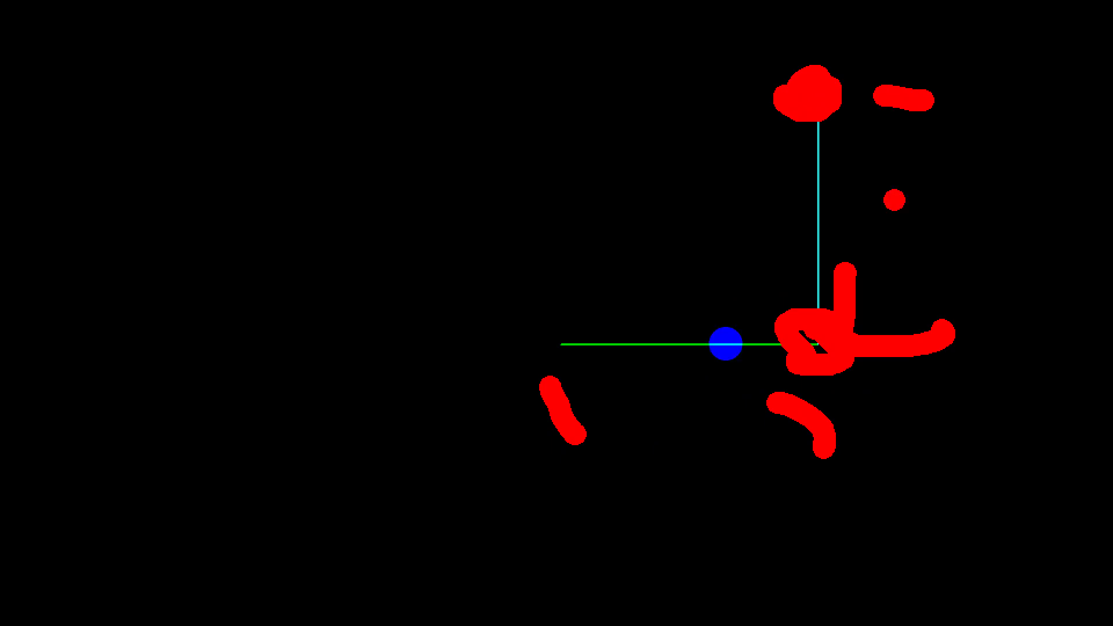
mouse_move(526, 187)
mouse_down()
mouse_move(528, 387)
mouse_move(794, 387)
mouse_move(759, 122)
mouse_up()
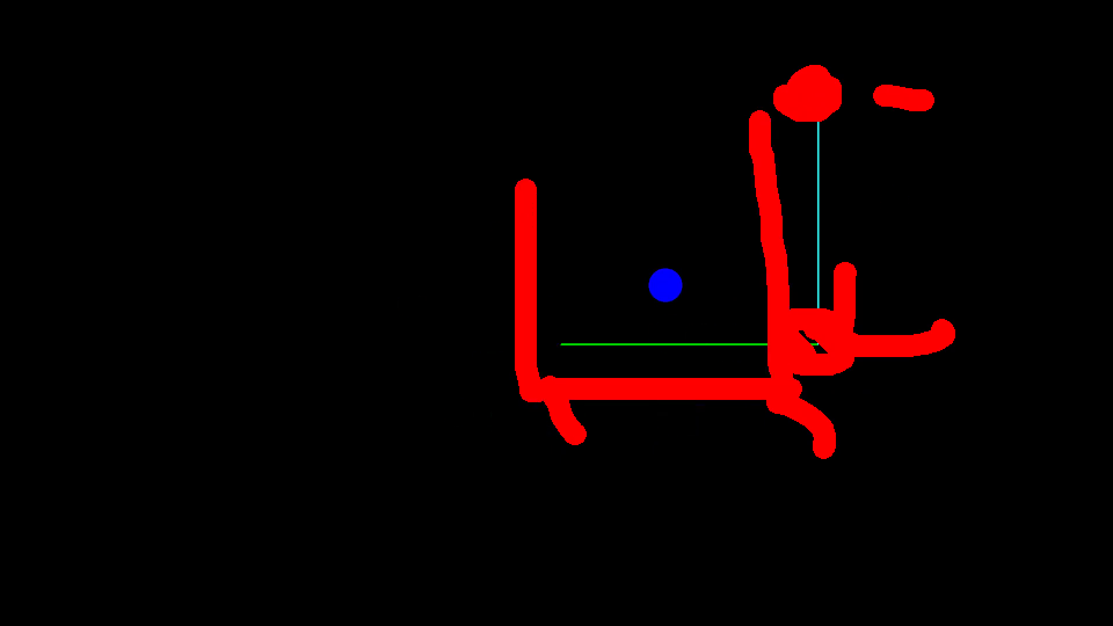
click(470, 477)
key(Escape)
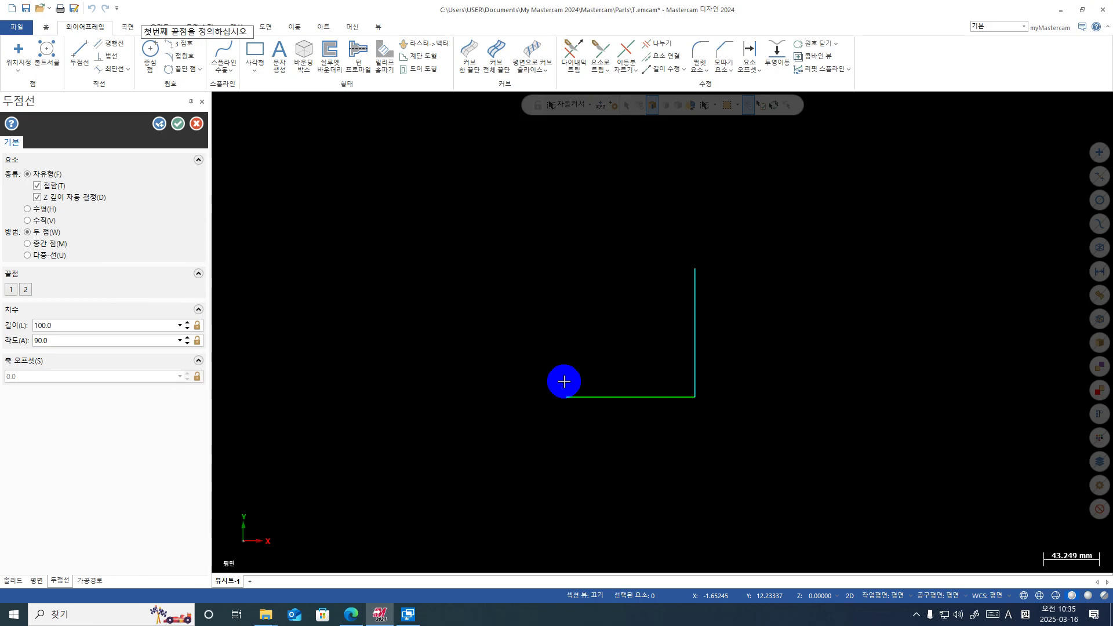
Accept the vertical line and draw a line from its upper endpoint with length 100 and angle 180.
click(159, 124)
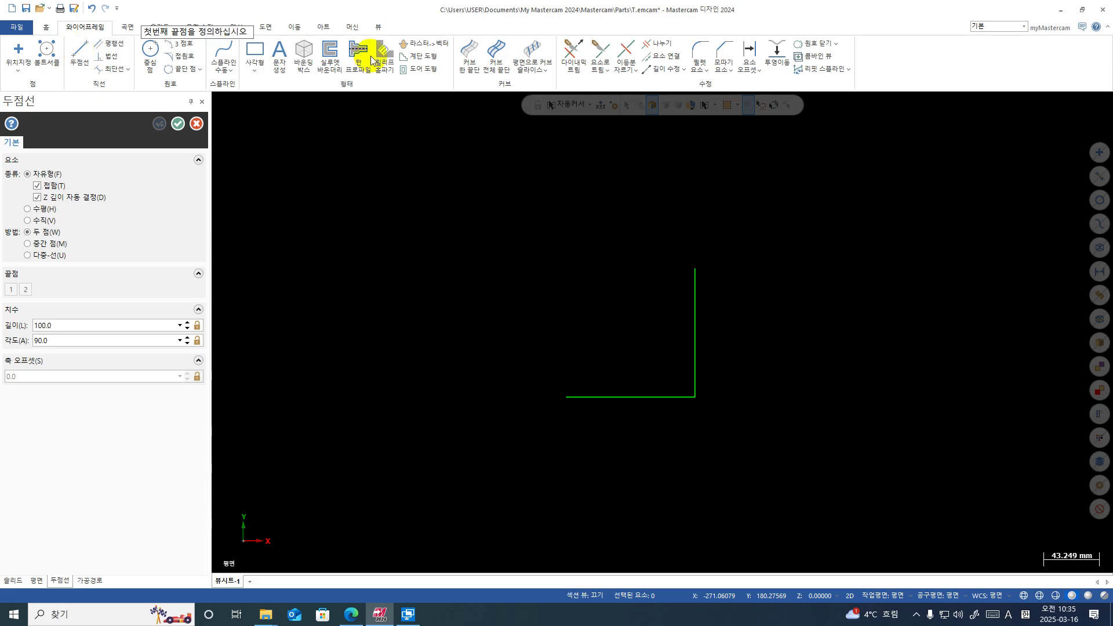
click(697, 269)
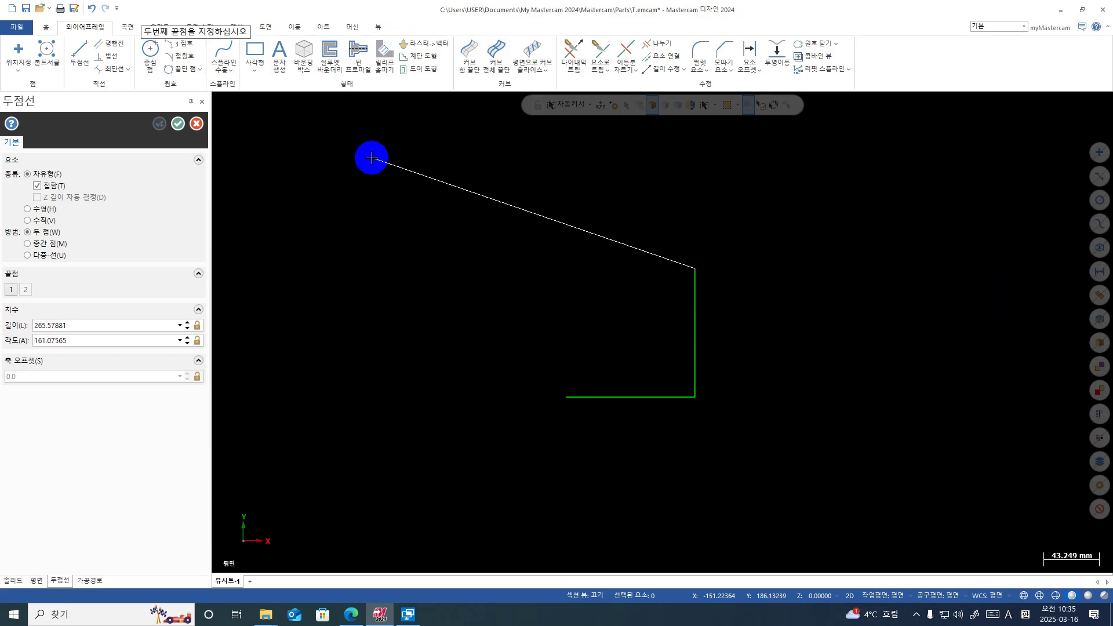
drag(373, 179, 380, 203)
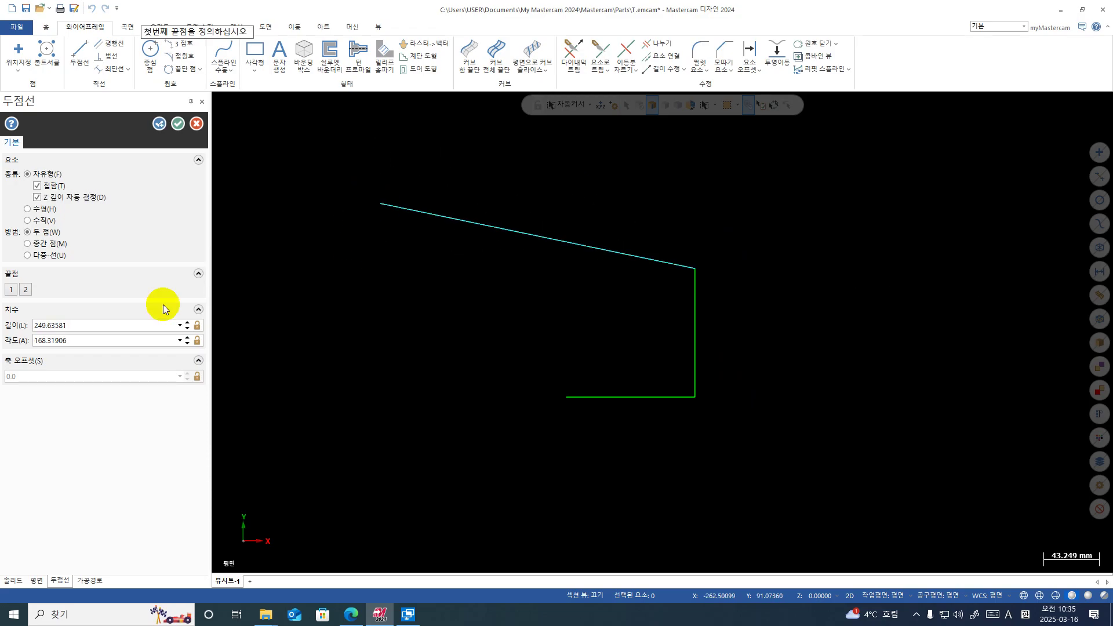
click(75, 325)
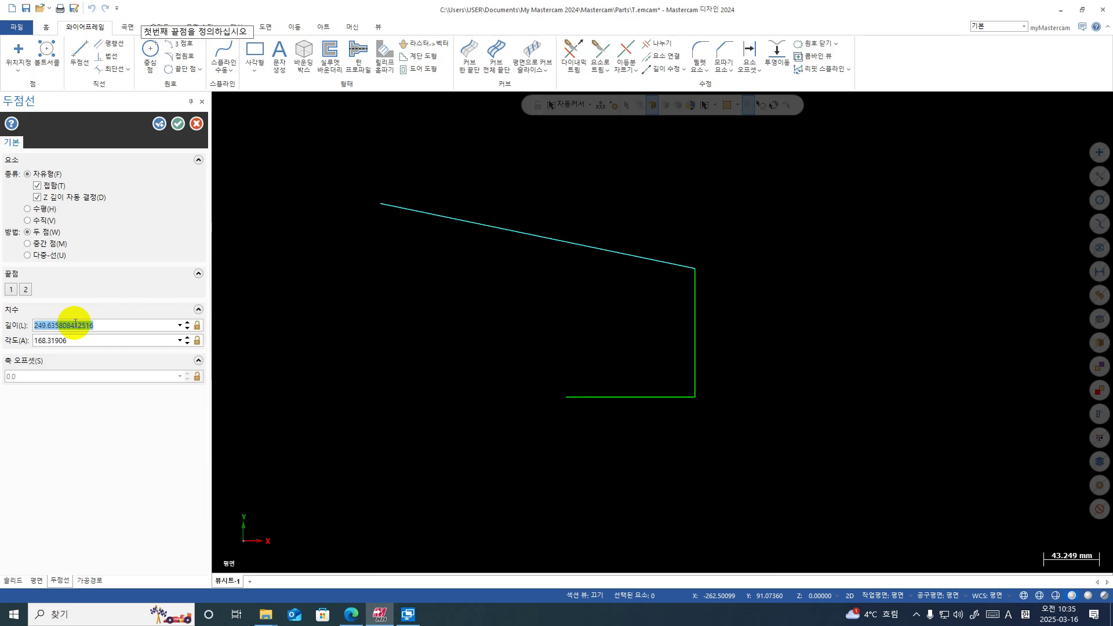
text(100)
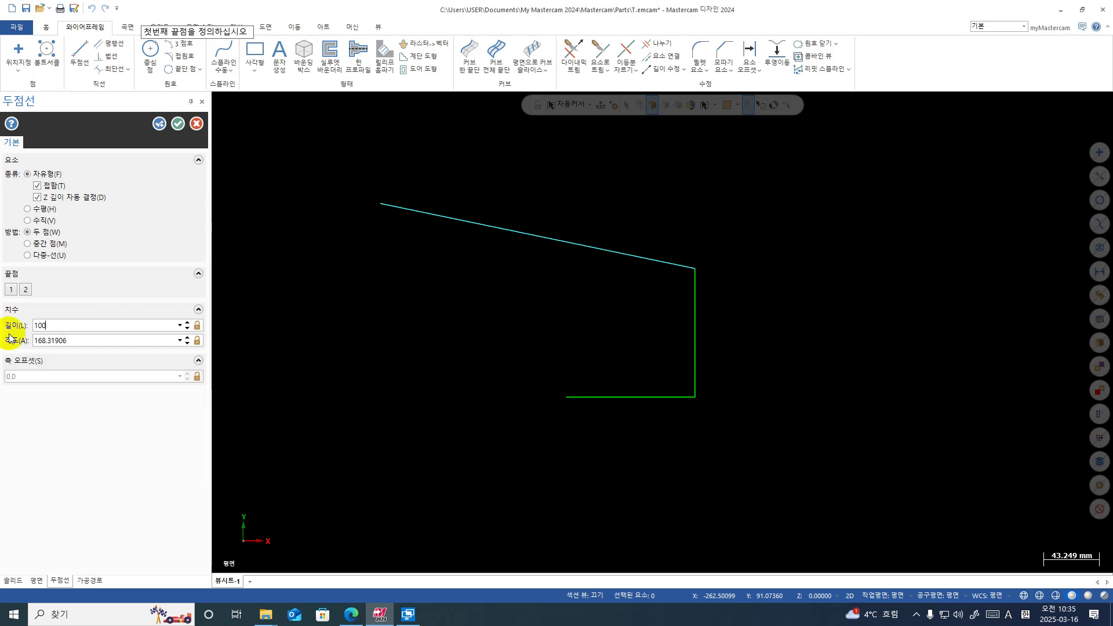
click(78, 344)
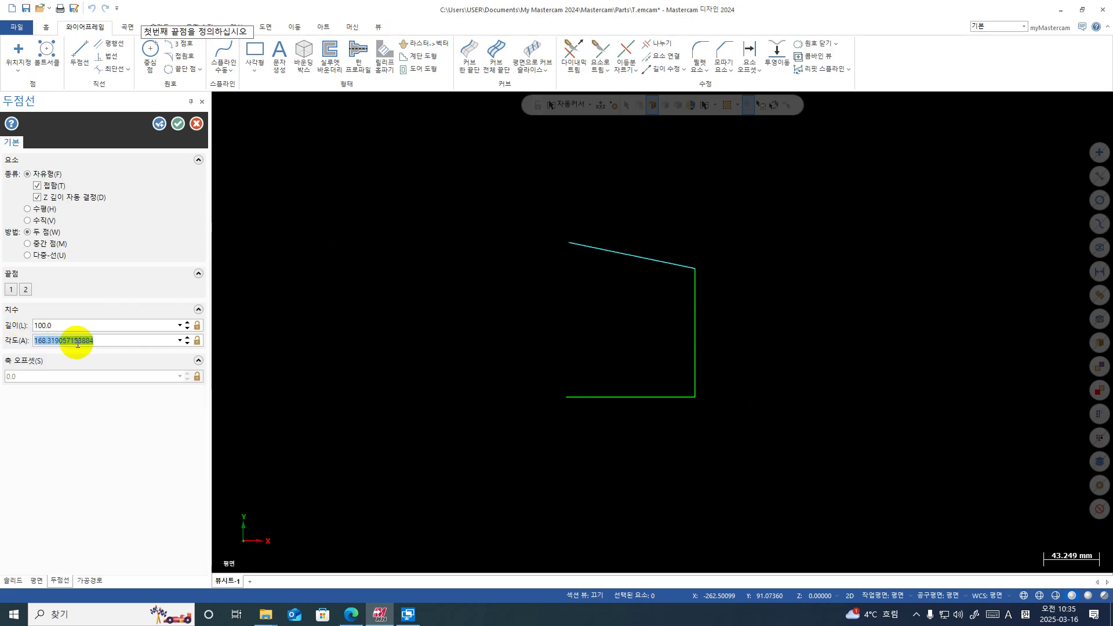
text(180)
key(Return)
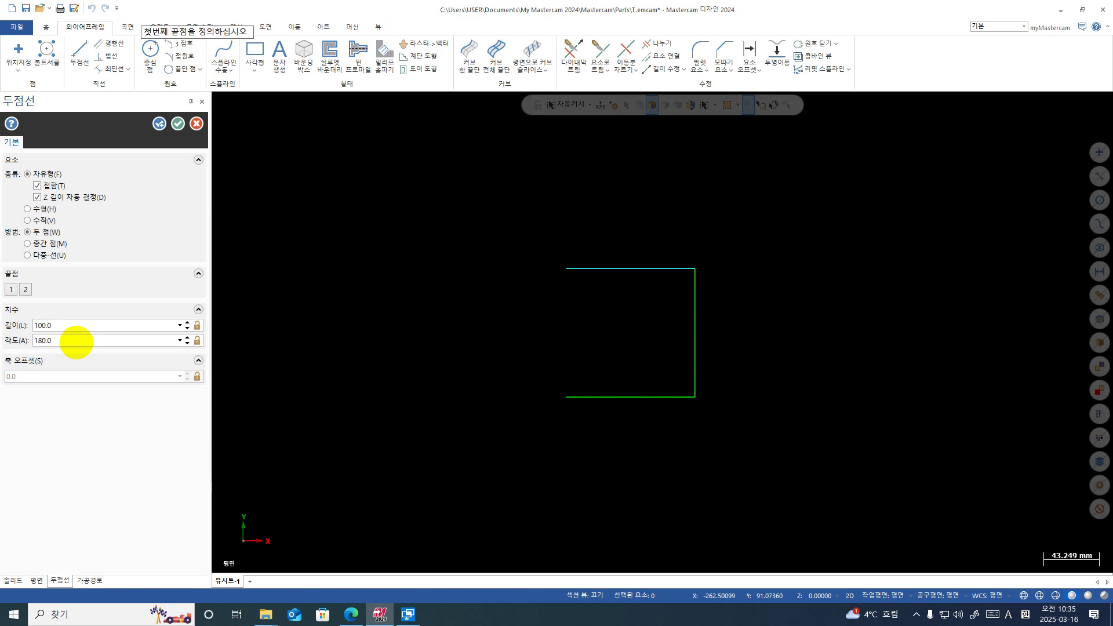
key(ctrl+1)
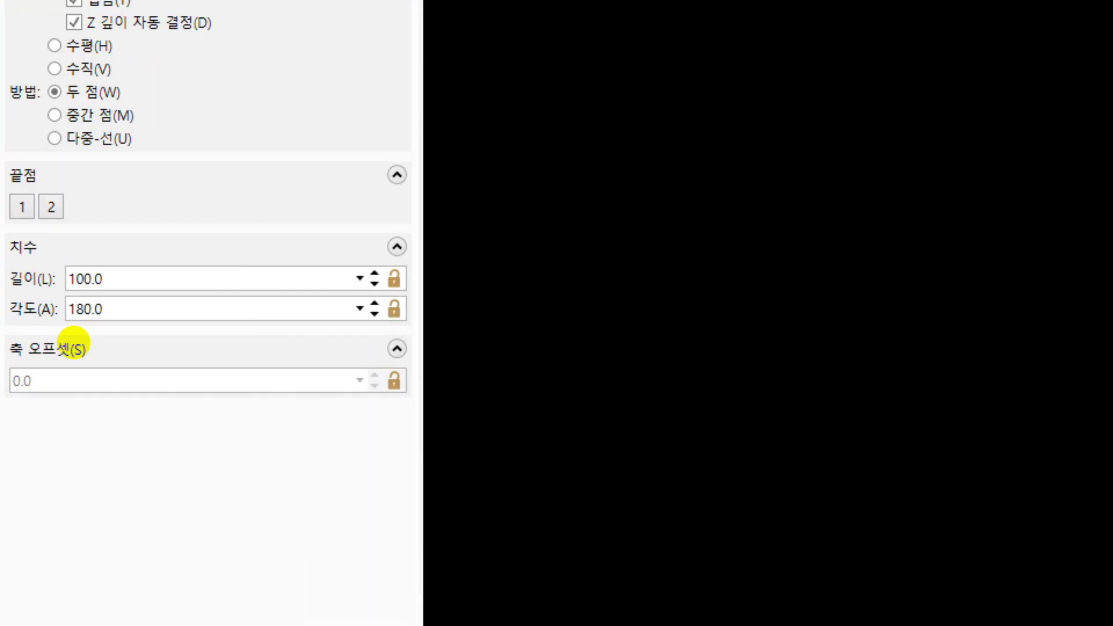
click(80, 342)
mouse_move(160, 313)
mouse_down()
mouse_move(6, 400)
mouse_move(236, 303)
mouse_up()
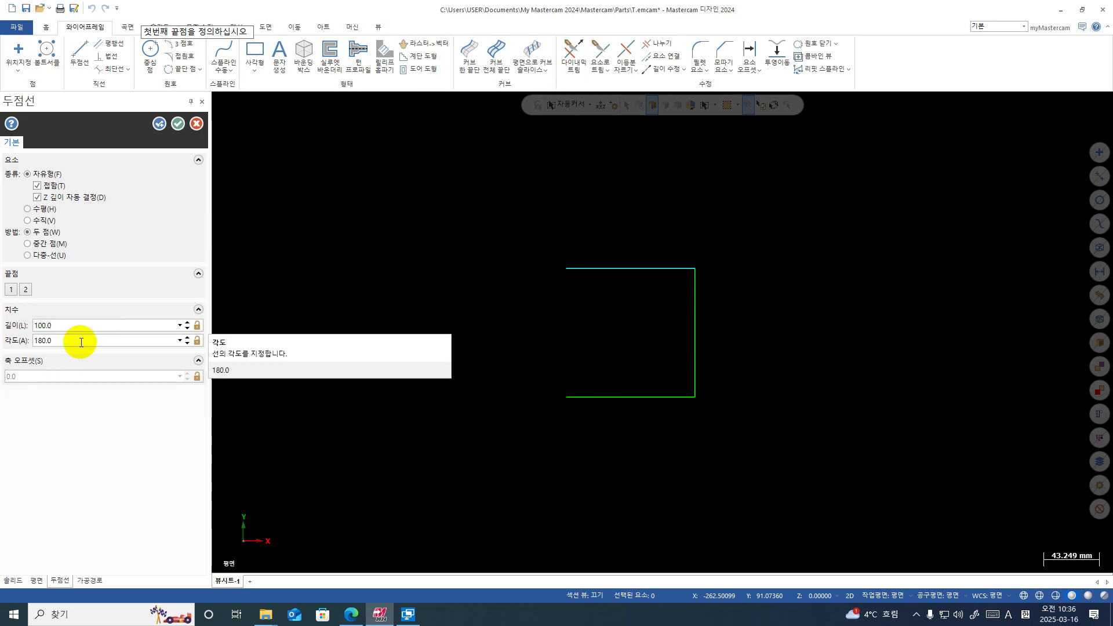
Set the line creation method to multi-line.
click(46, 258)
key(ctrl+1)
click(33, 252)
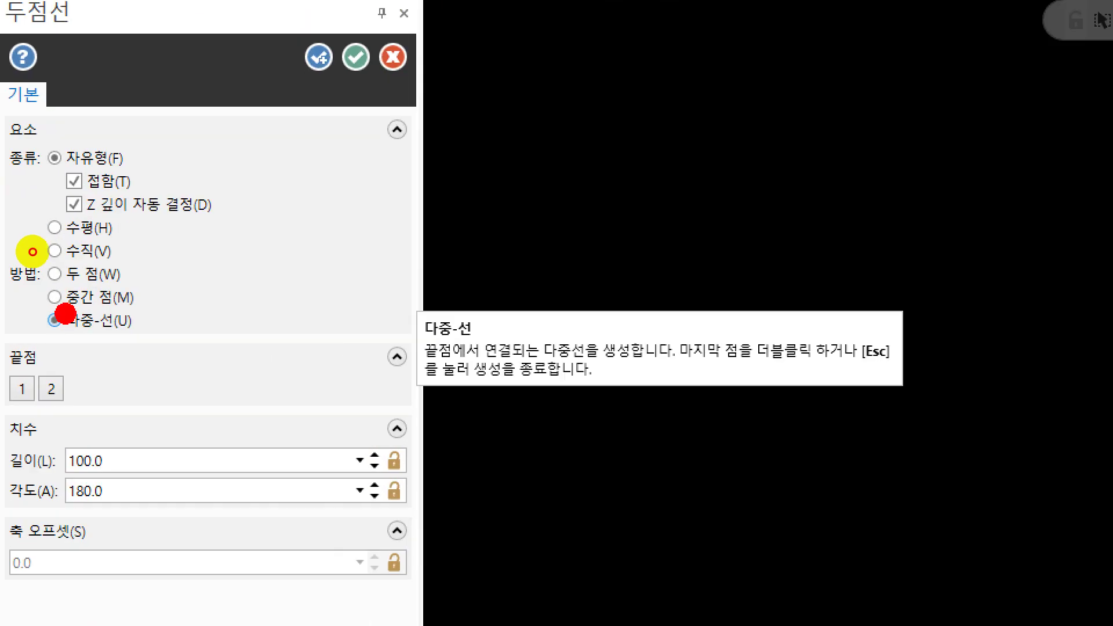
mouse_move(51, 238)
mouse_down()
mouse_move(60, 270)
mouse_move(68, 233)
mouse_up()
key(Escape)
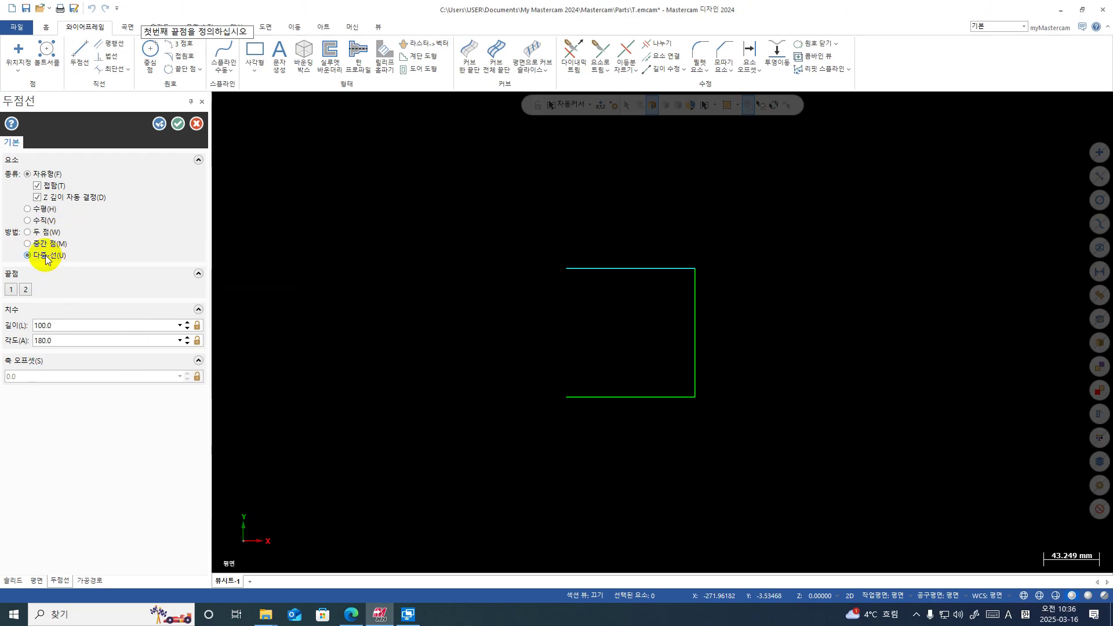
key(ctrl+1)
click(13, 233)
mouse_move(27, 271)
mouse_down()
mouse_move(168, 348)
mouse_move(6, 232)
mouse_up()
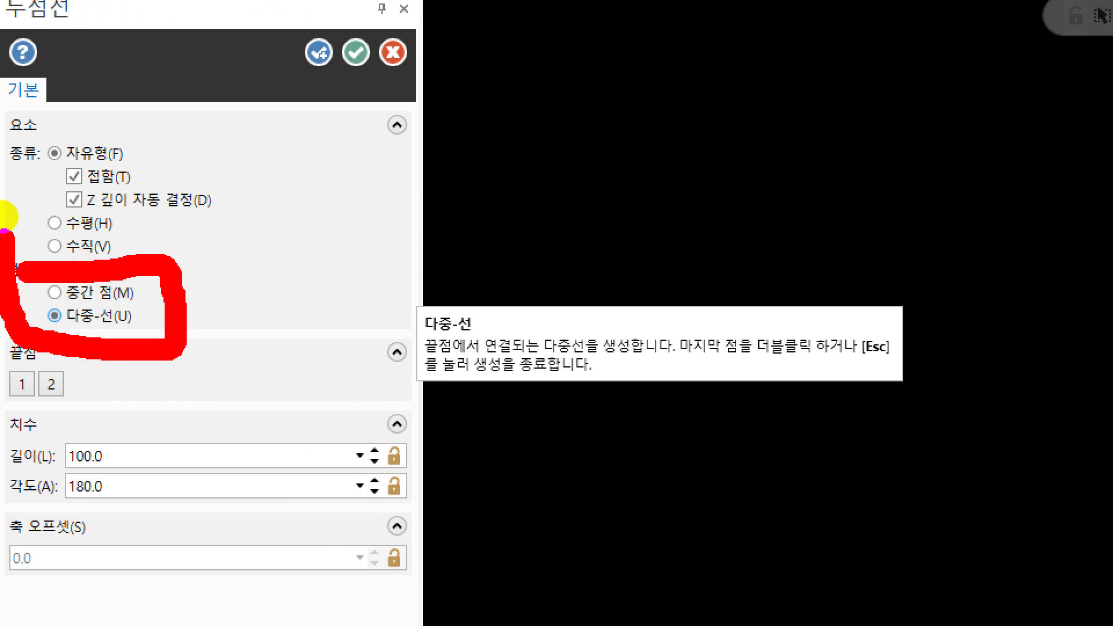
key(Escape)
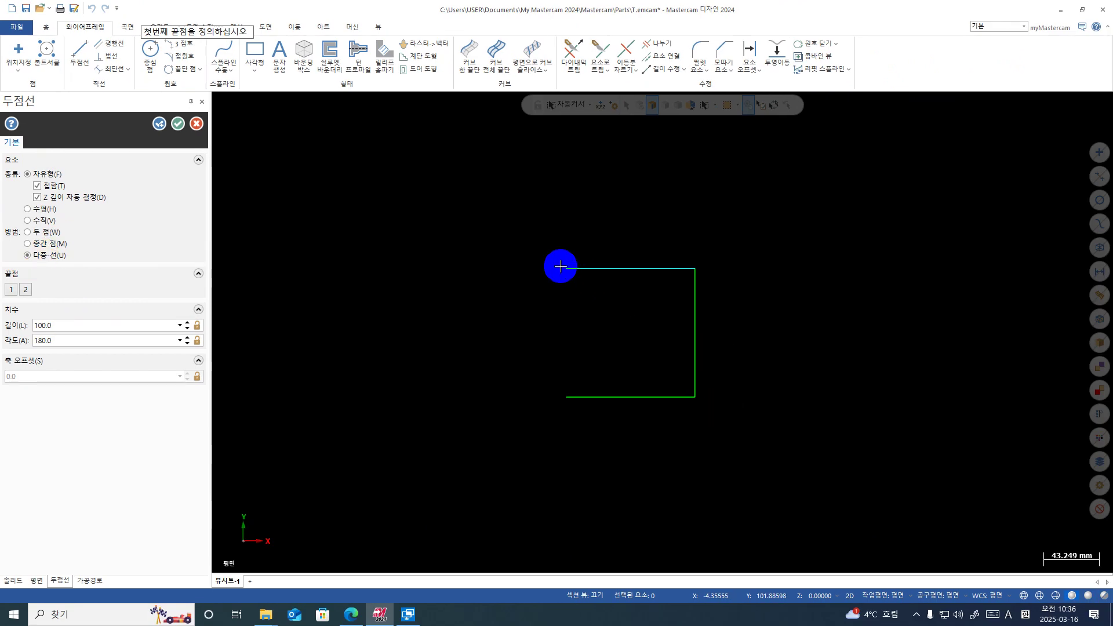
Draw a multi-line segment from the free end of the upper horizontal line to X0 Y0, closing the square.
click(561, 267)
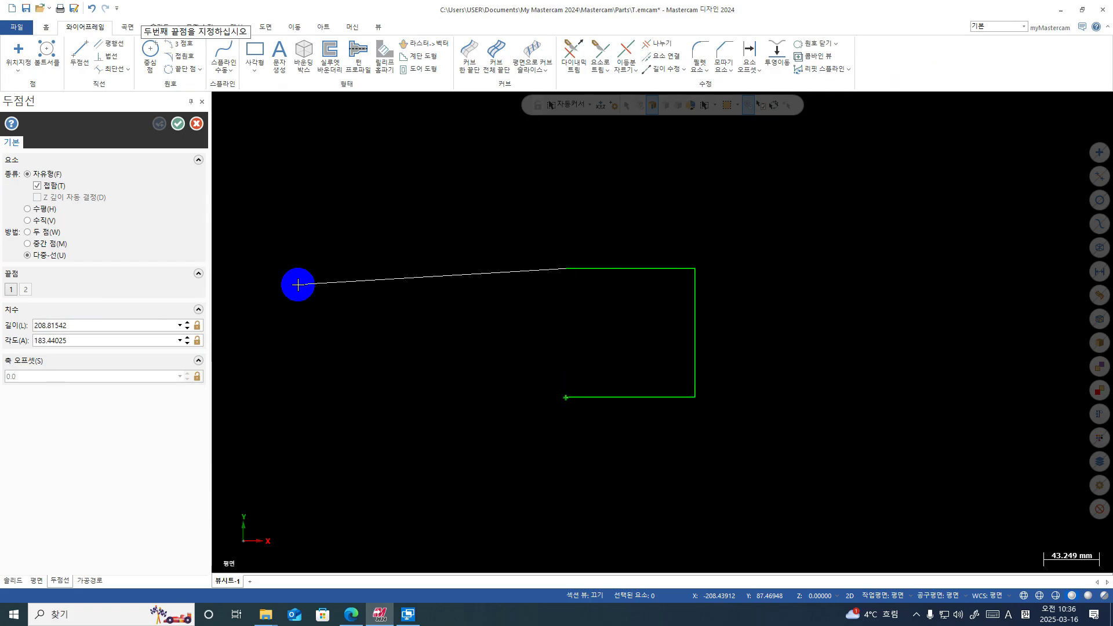
text(X0y)
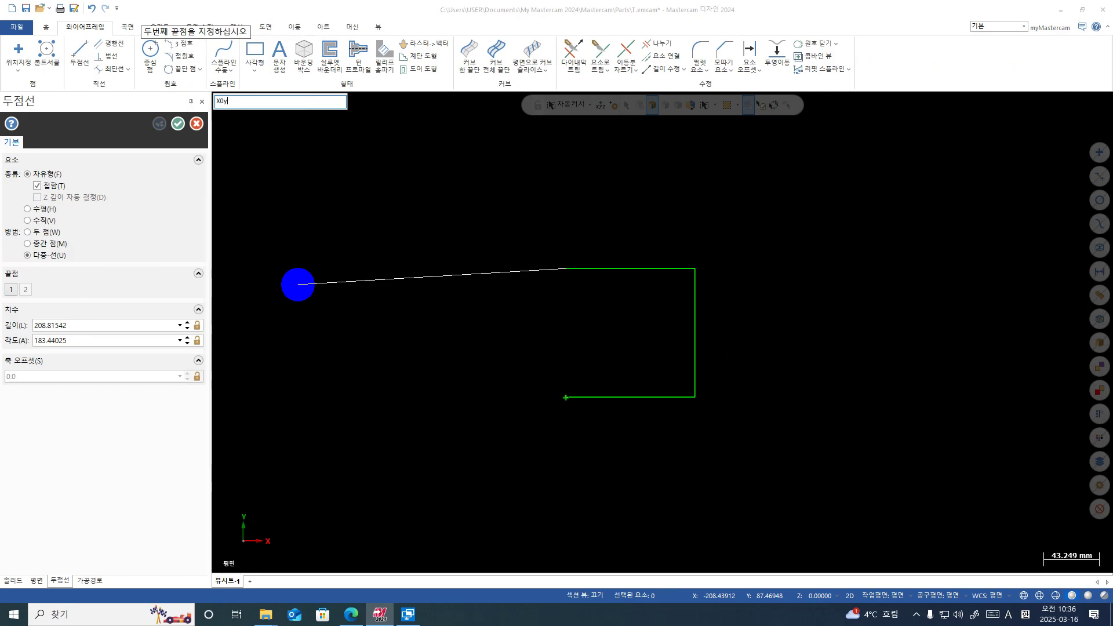
text(0)
key(Return)
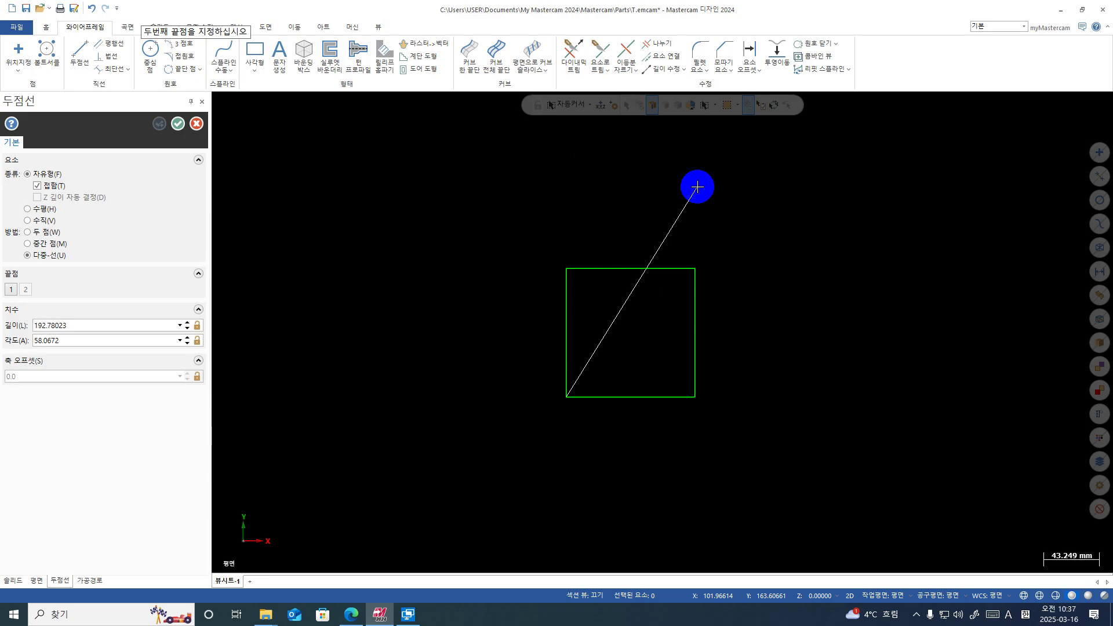
Continue the multi-line from X0 Y0 to X100 Y100 and on to X200 Y100, and finish the line command.
text(X10)
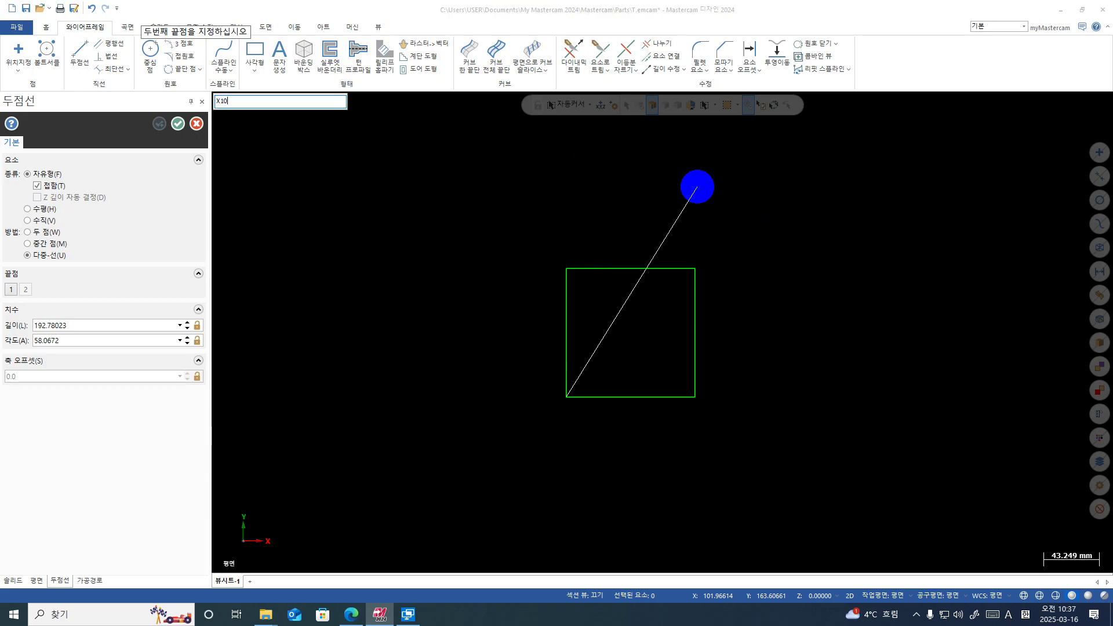
text(0y100)
key(Return)
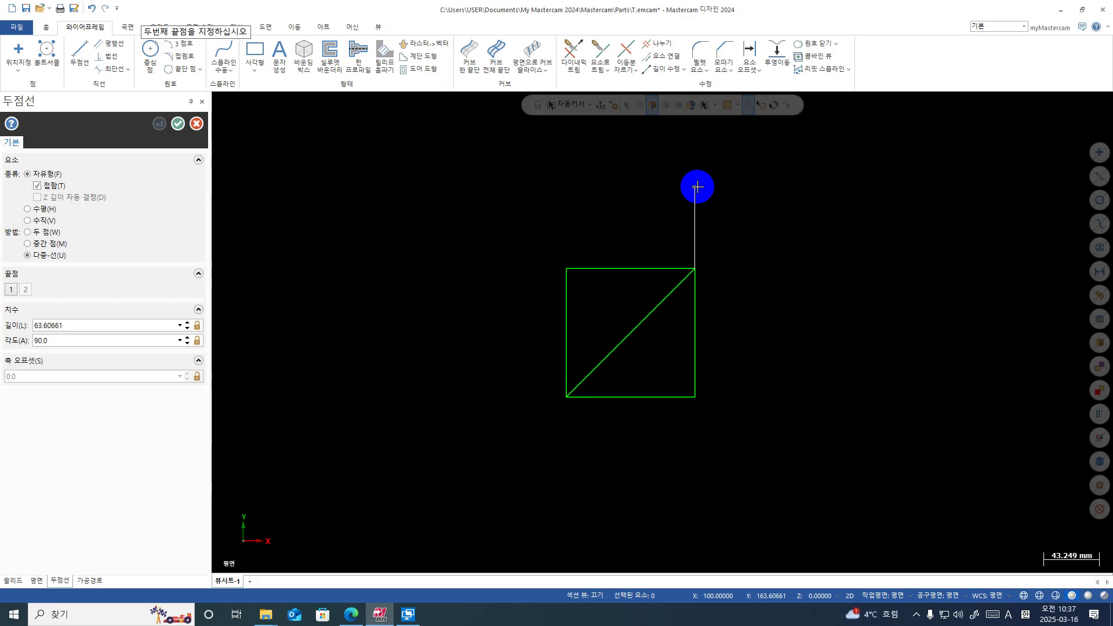
text(X200y)
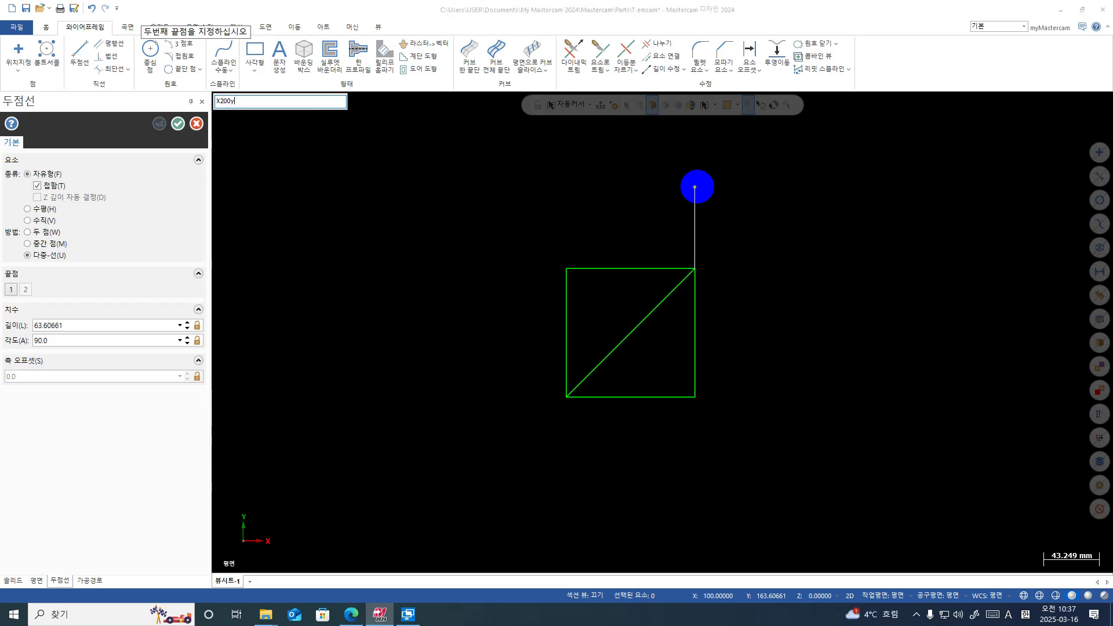
text(100)
key(Return)
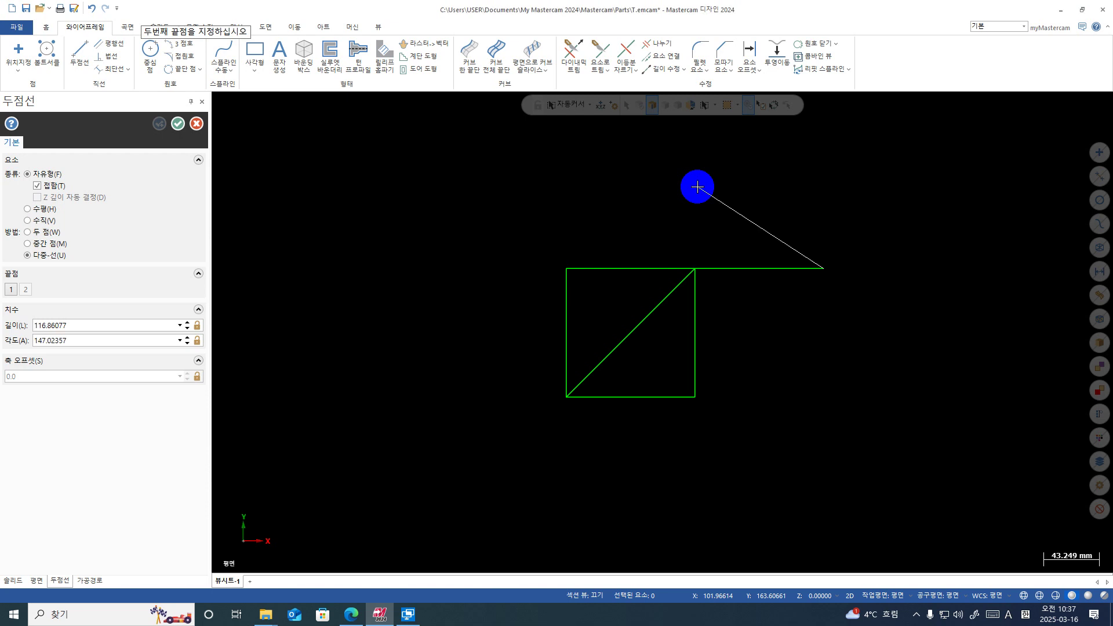
key(Escape)
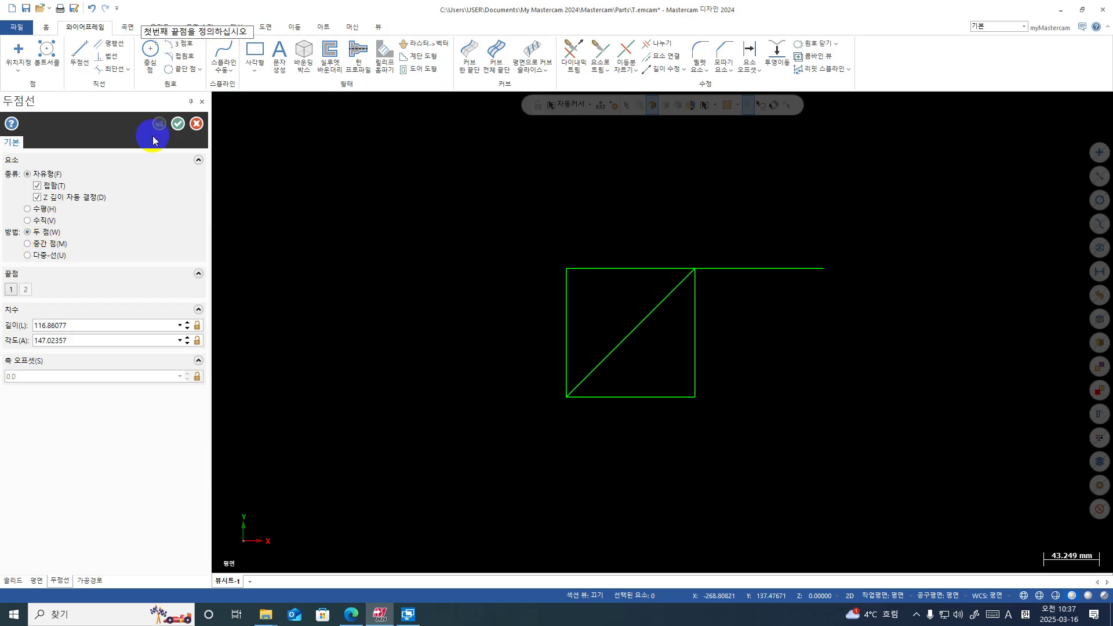
click(174, 124)
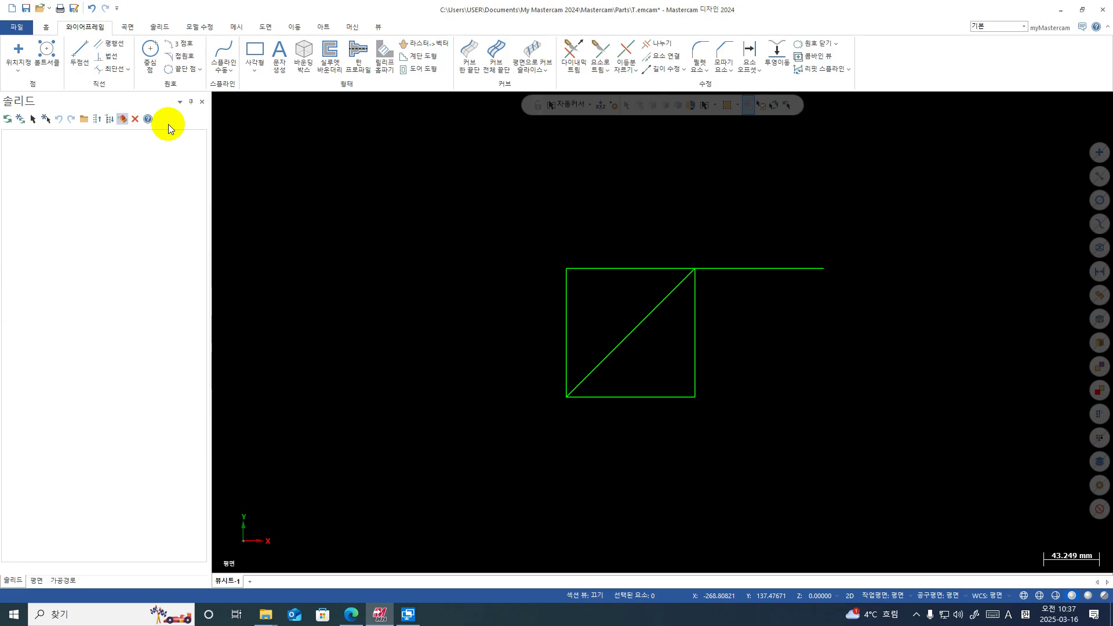
Toggle the coordinate axes display on and off, leaving it switched on.
key(F9)
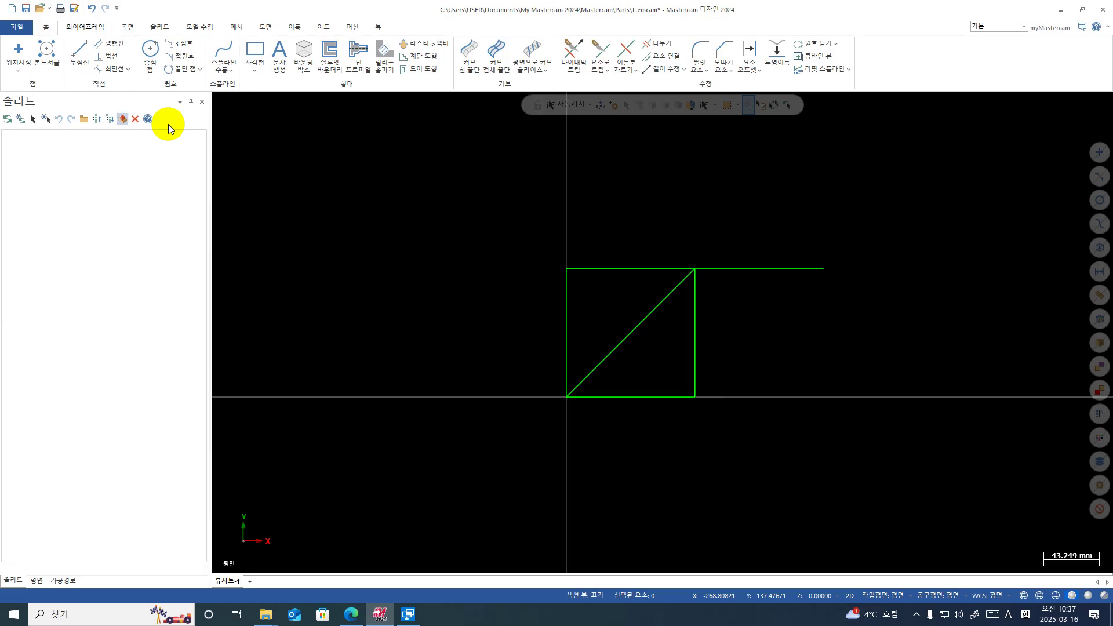
key(F9)
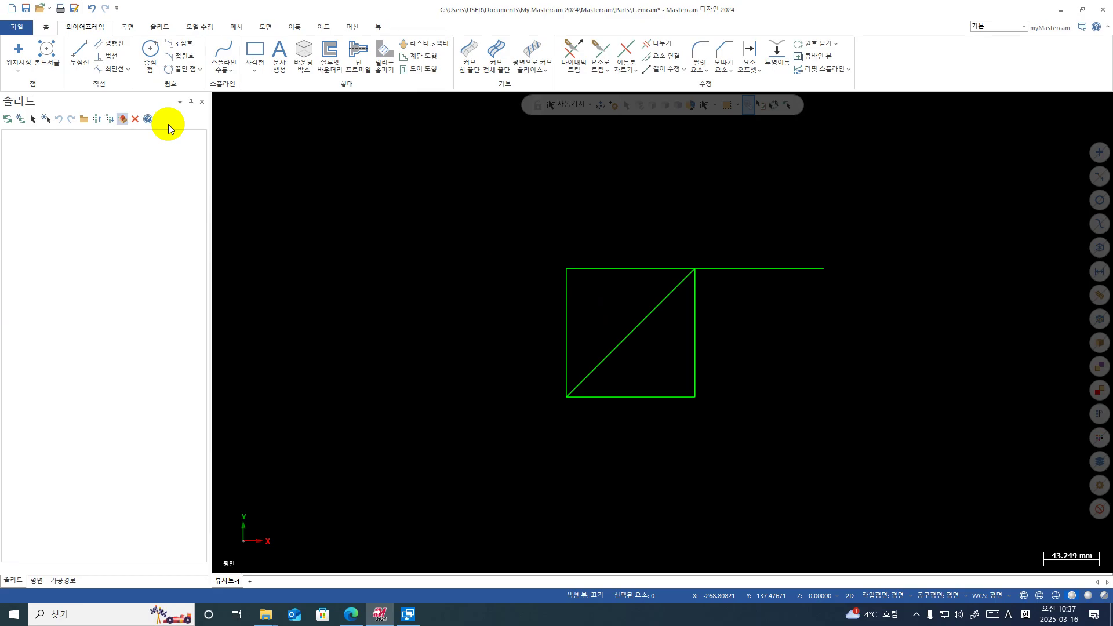
key(F9)
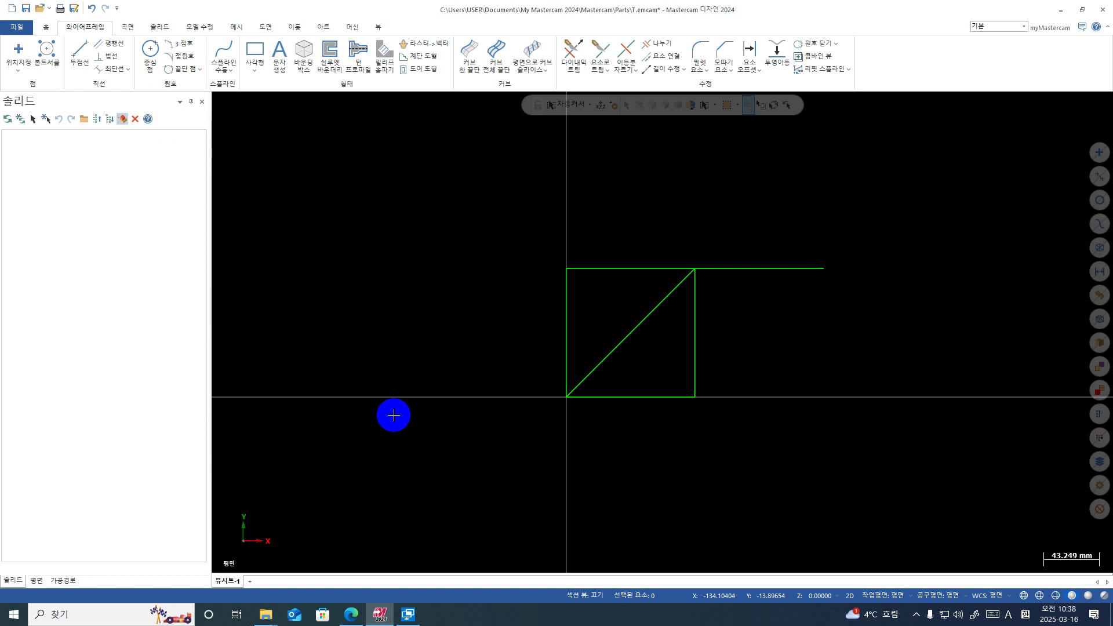
Switch to the Edge browser and view the first drawing in 2d스케치.pdf.
click(358, 617)
click(350, 616)
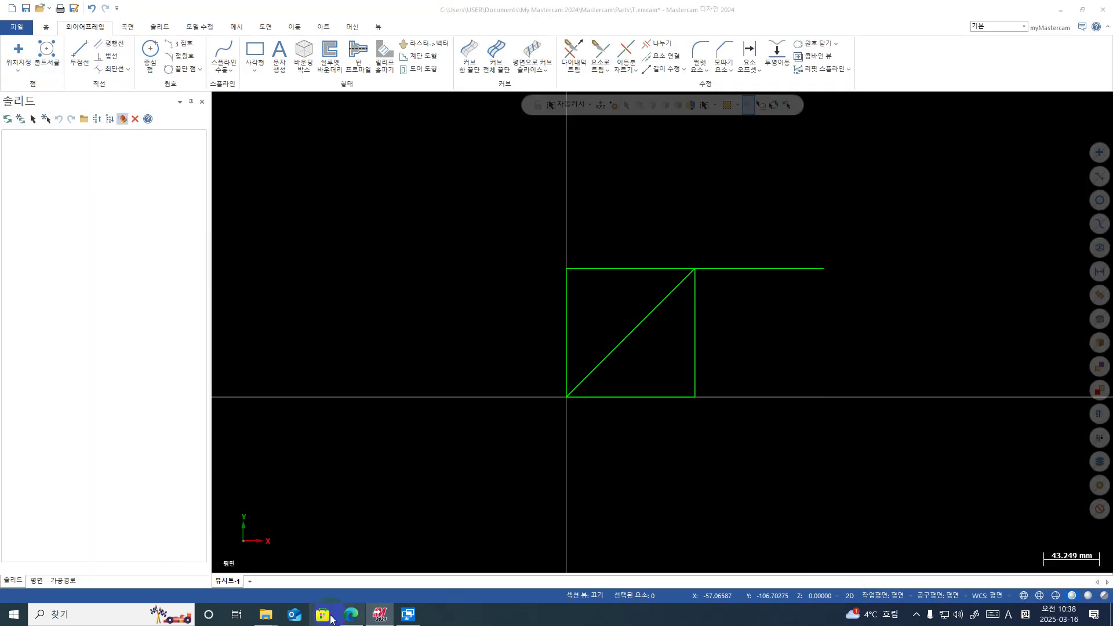
mouse_move(348, 619)
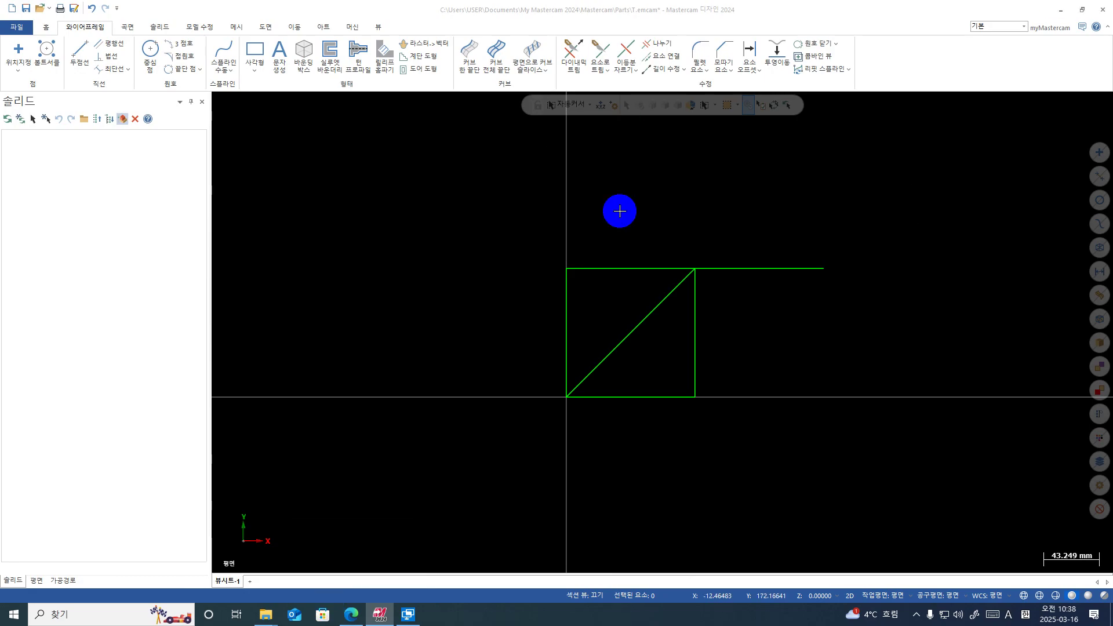
click(347, 617)
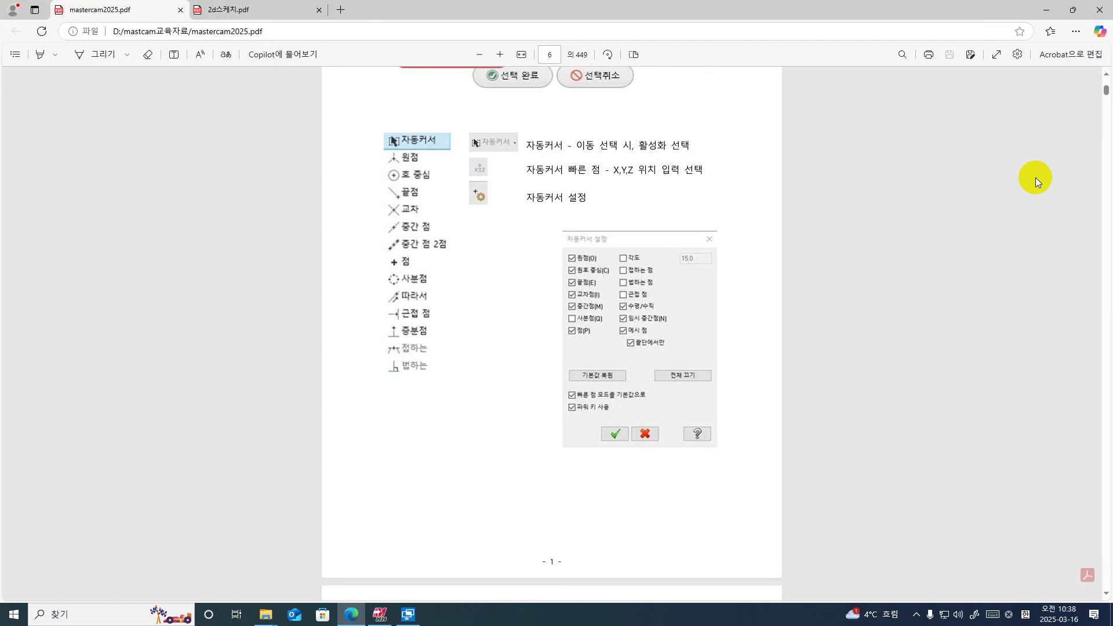
click(250, 15)
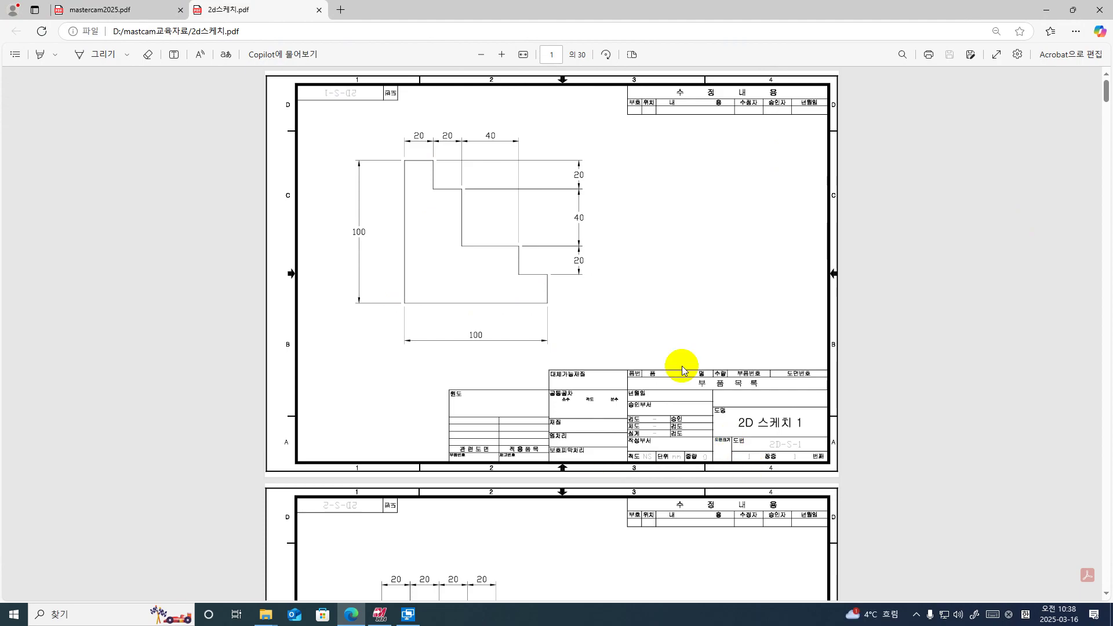
click(1045, 11)
click(351, 614)
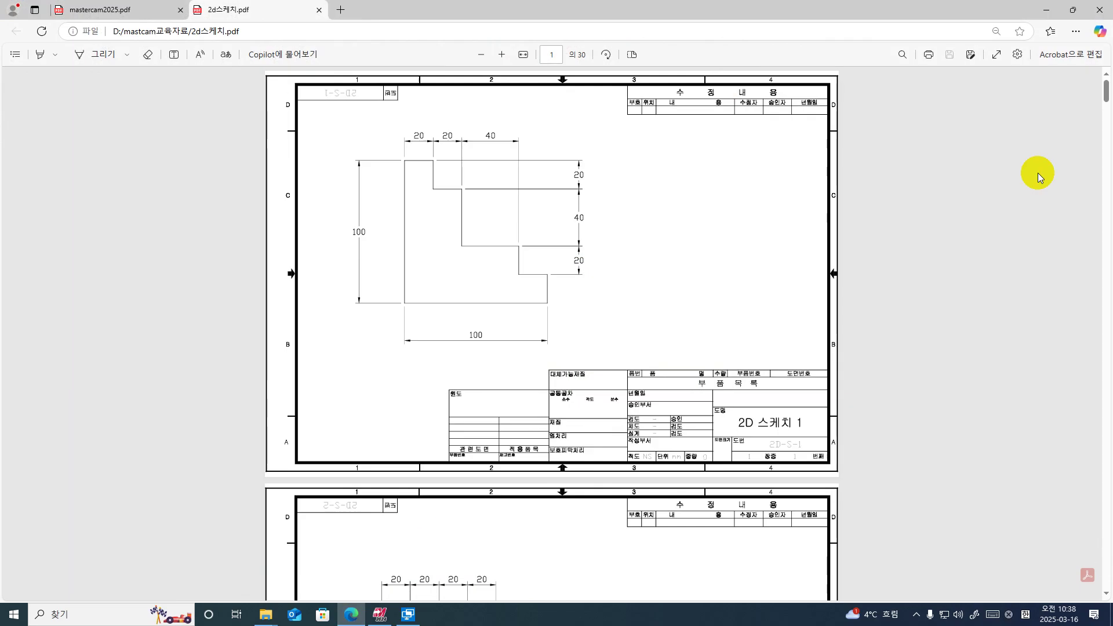
Find the 2D 스케치 1 drawing on page 380 of mastercam2025.pdf, examine its dimensions, and return to Mastercam.
click(116, 10)
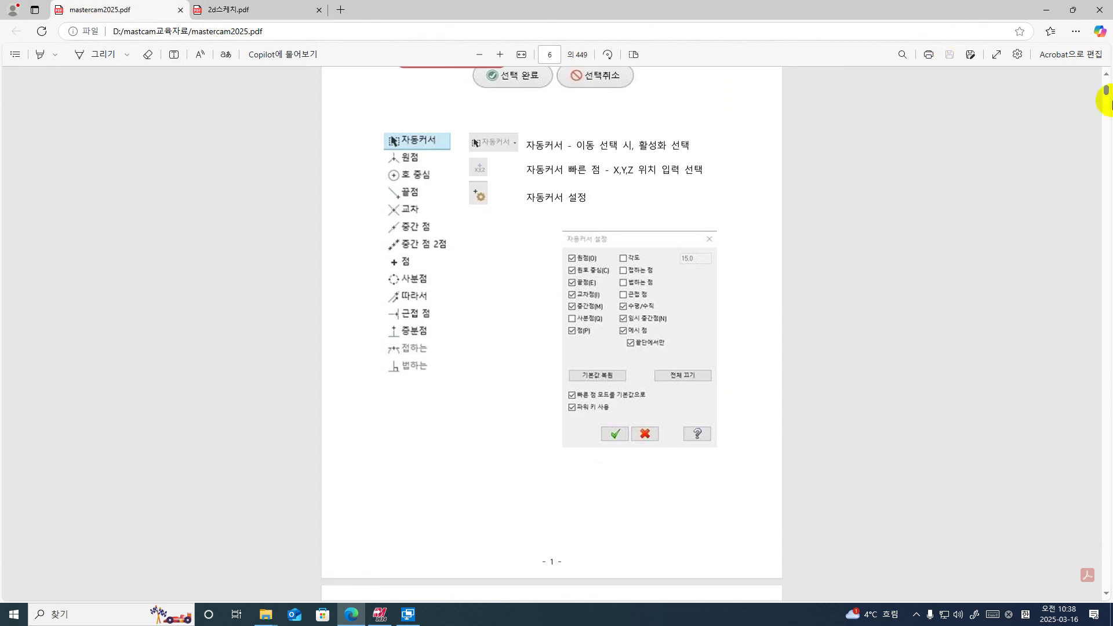
mouse_move(1105, 92)
mouse_down()
mouse_move(1104, 557)
mouse_move(1095, 504)
mouse_up()
scroll(1044, 447, up, 20)
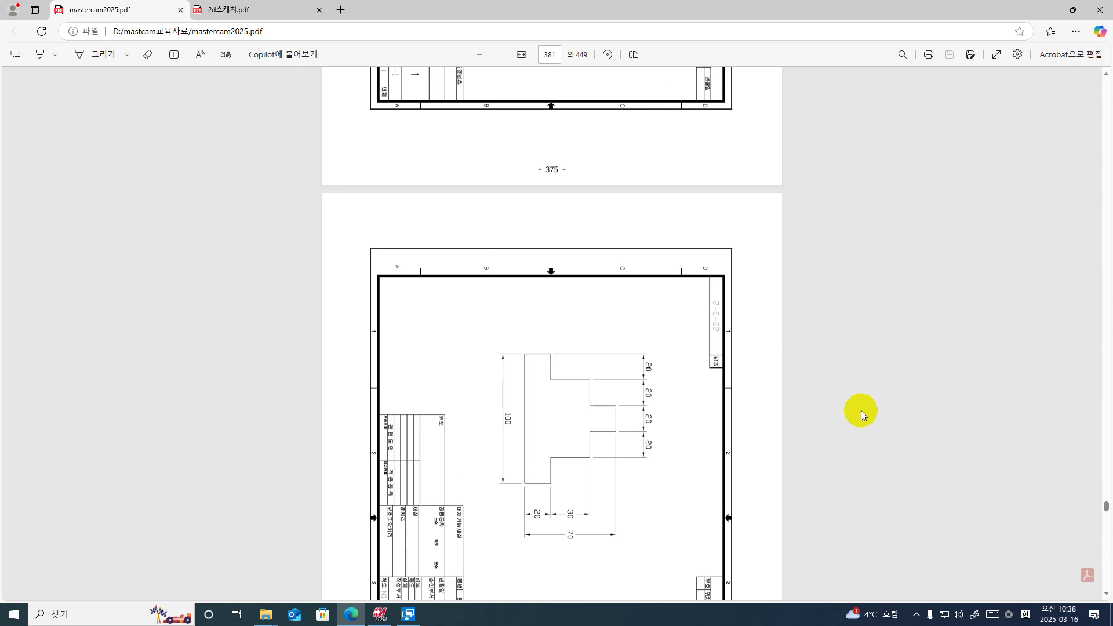
scroll(860, 409, up, 5)
scroll(860, 412, down, 8)
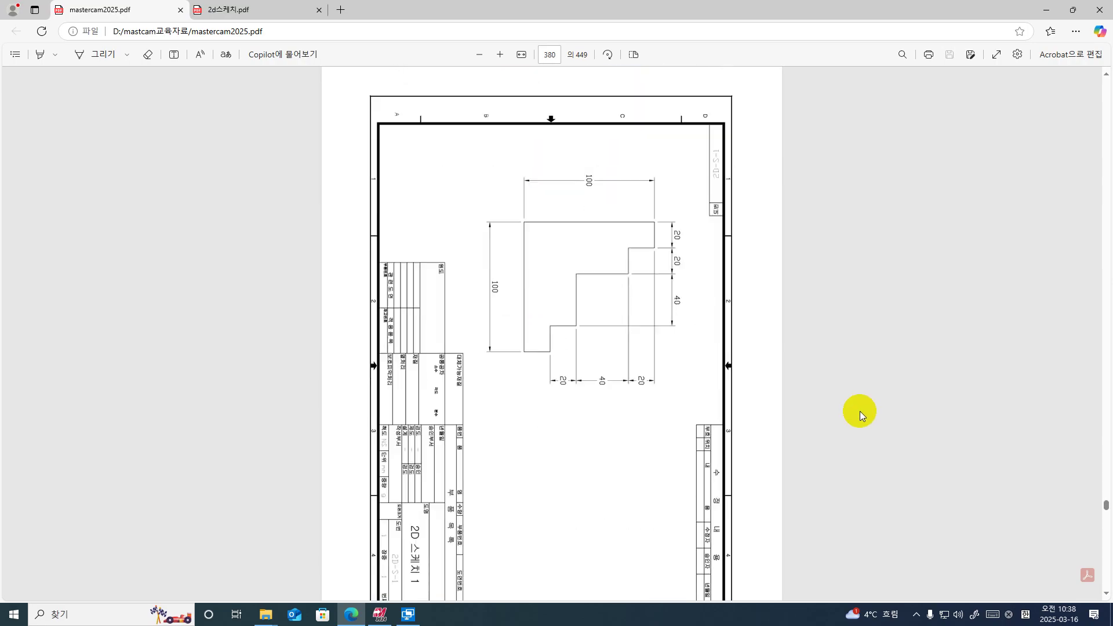
scroll(860, 409, up, 1)
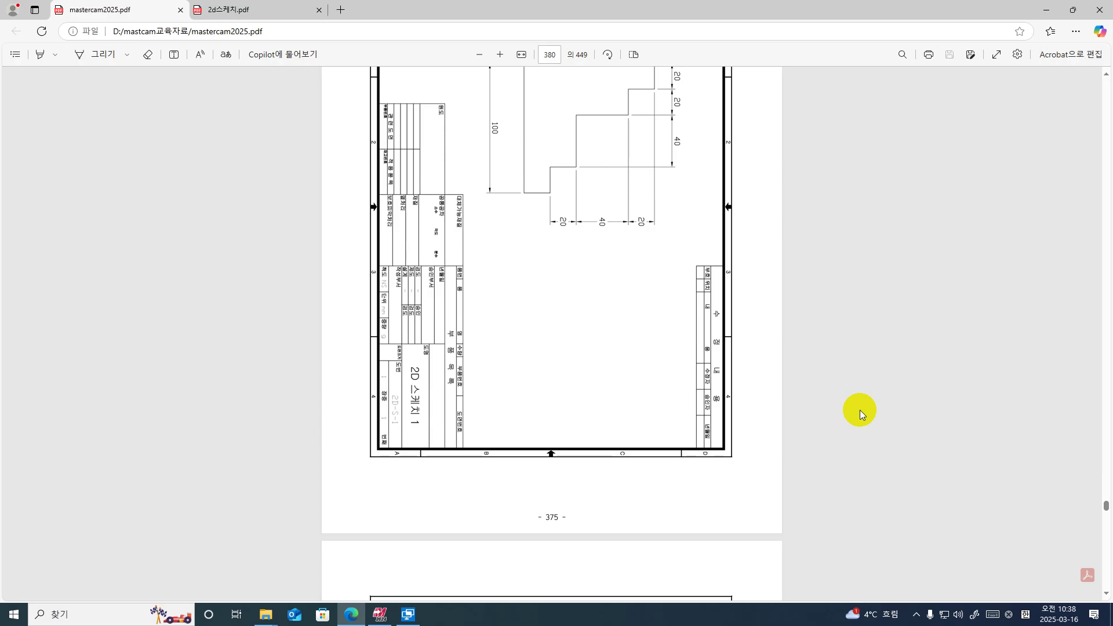
scroll(935, 402, up, 3)
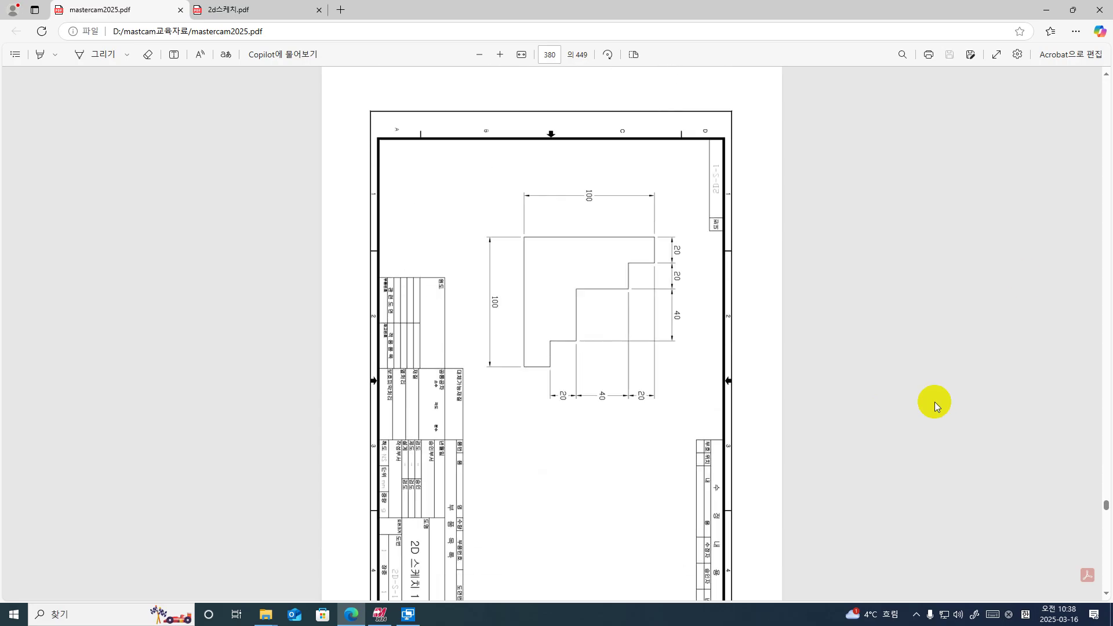
scroll(941, 402, down, 1)
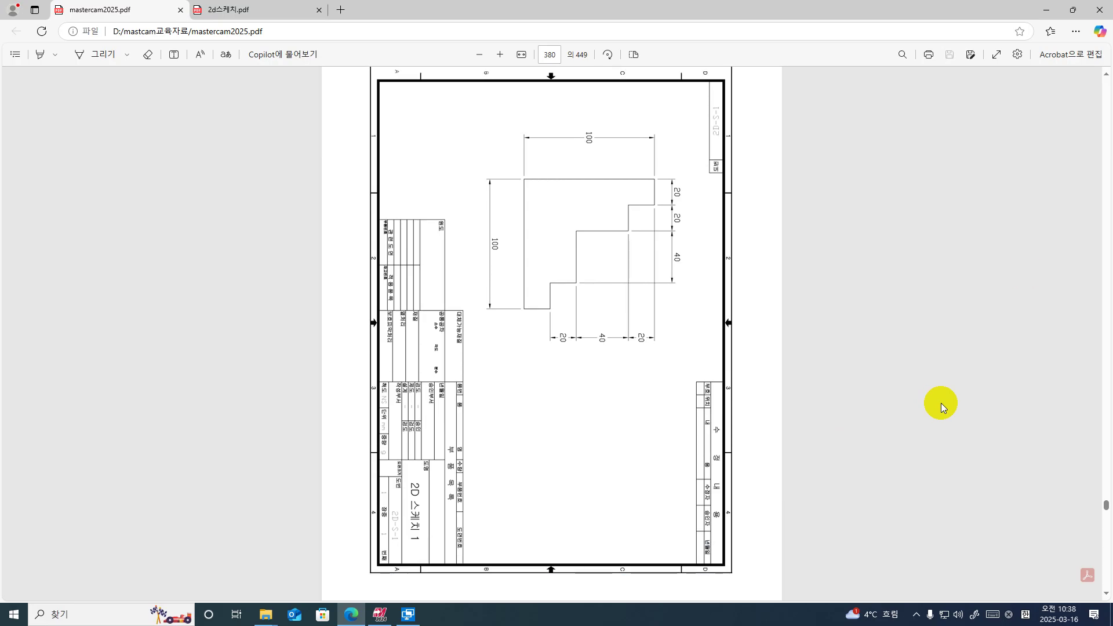
click(1046, 10)
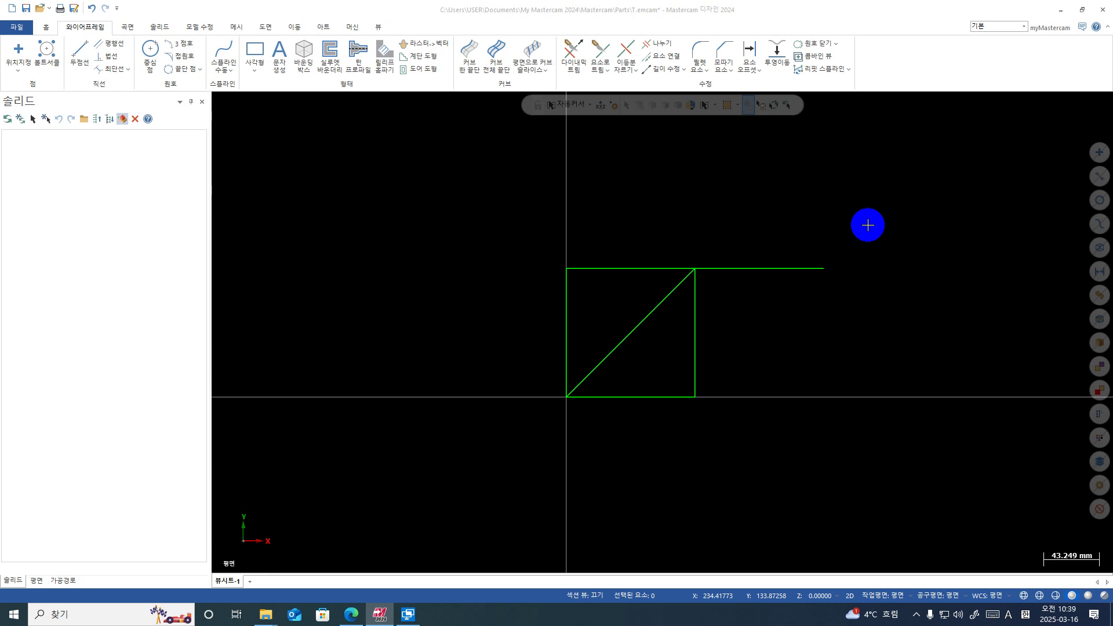
Delete all the practice lines from the drawing area.
drag(892, 169, 468, 486)
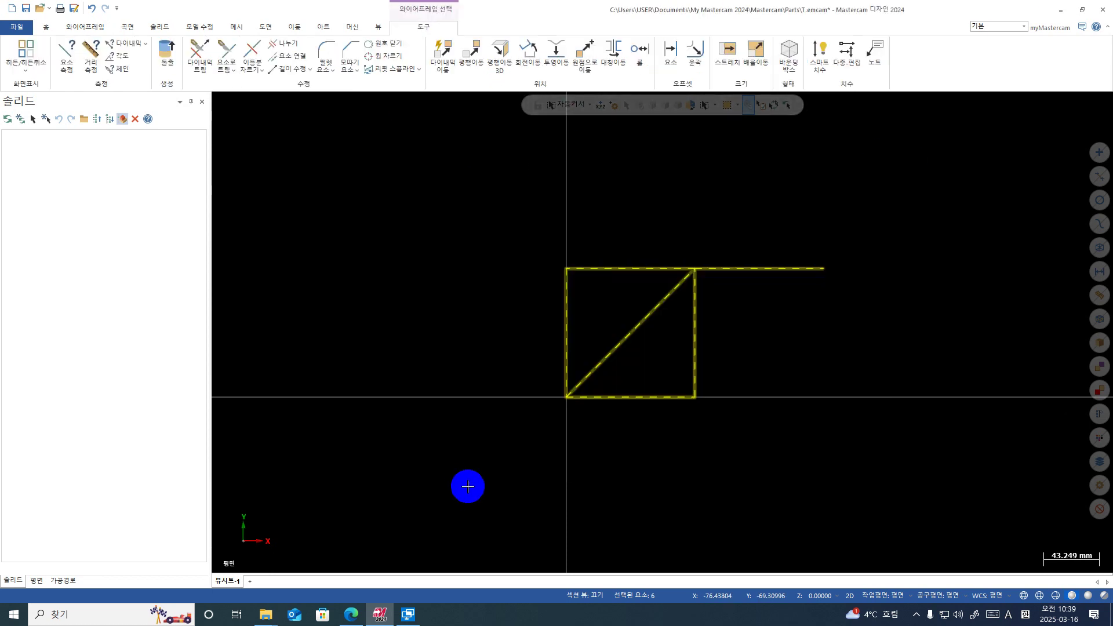
key(Delete)
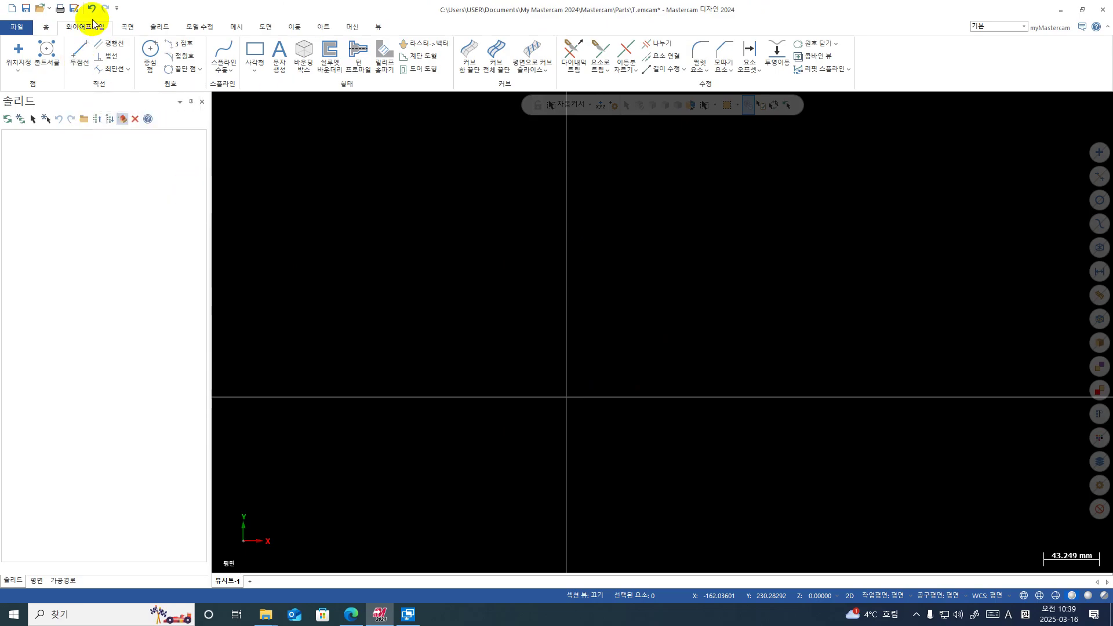
Draw a line from the origin to X100 Y0 using the multi-line method, and hide the coordinate axes.
click(79, 57)
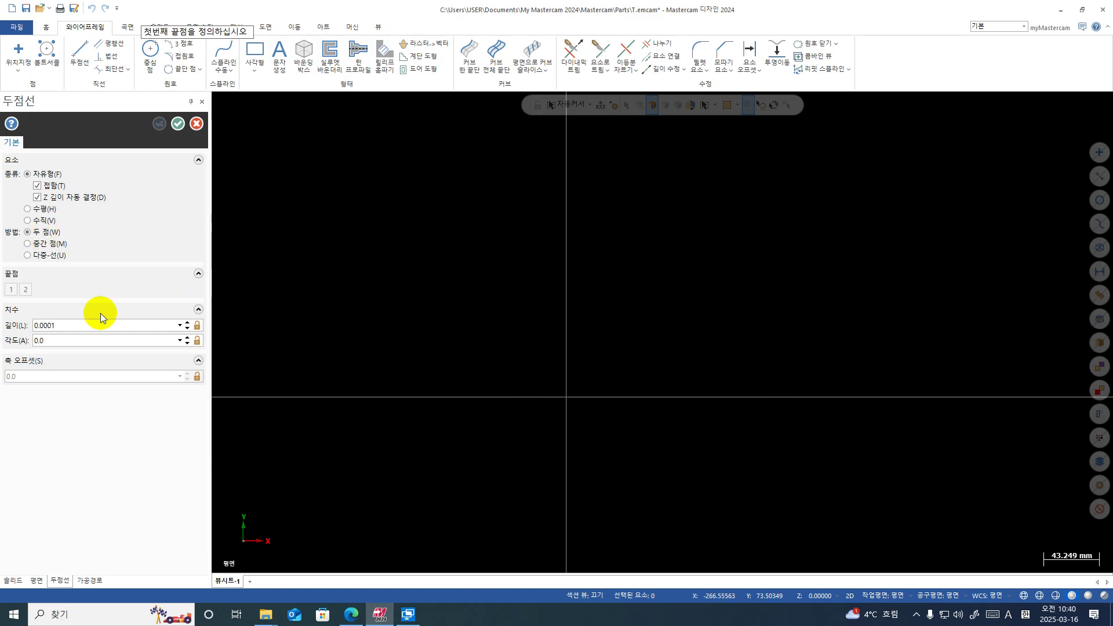
click(46, 258)
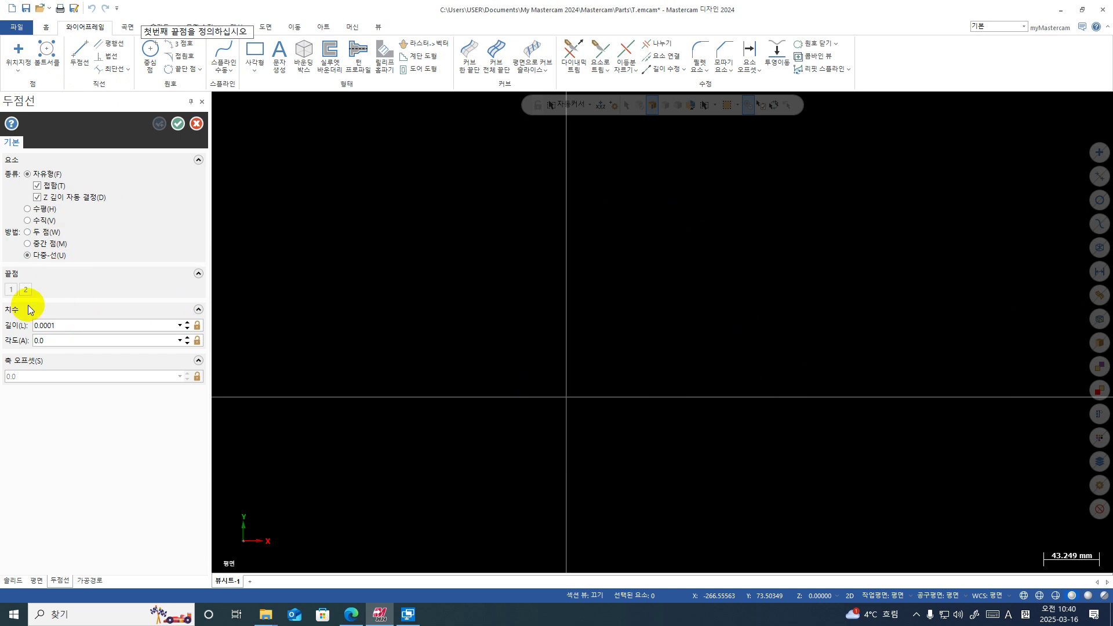
key(Escape)
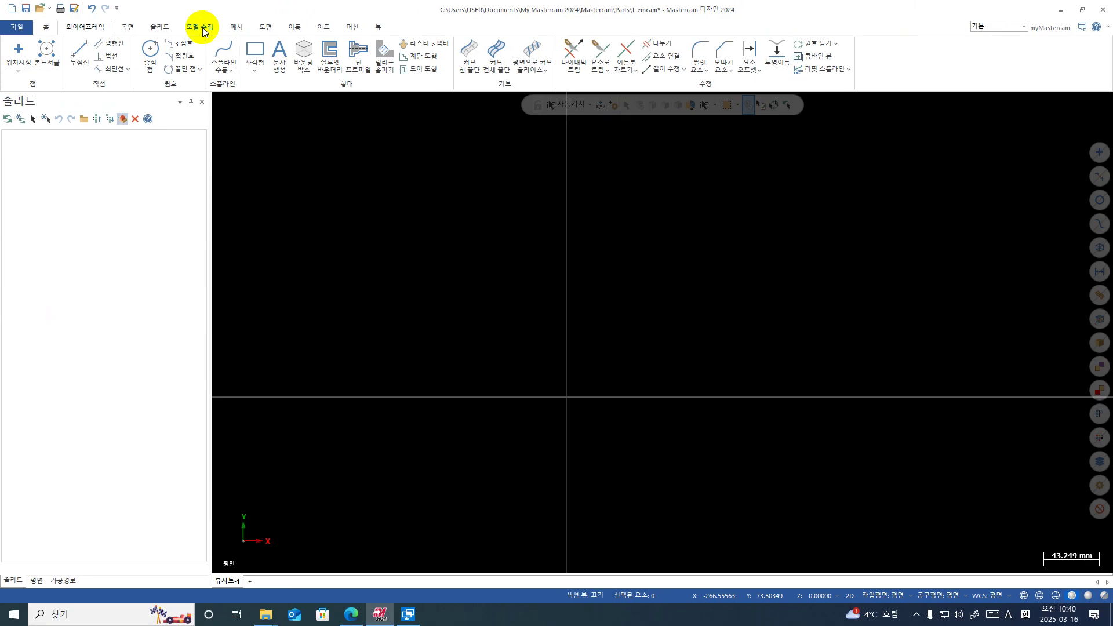
click(81, 52)
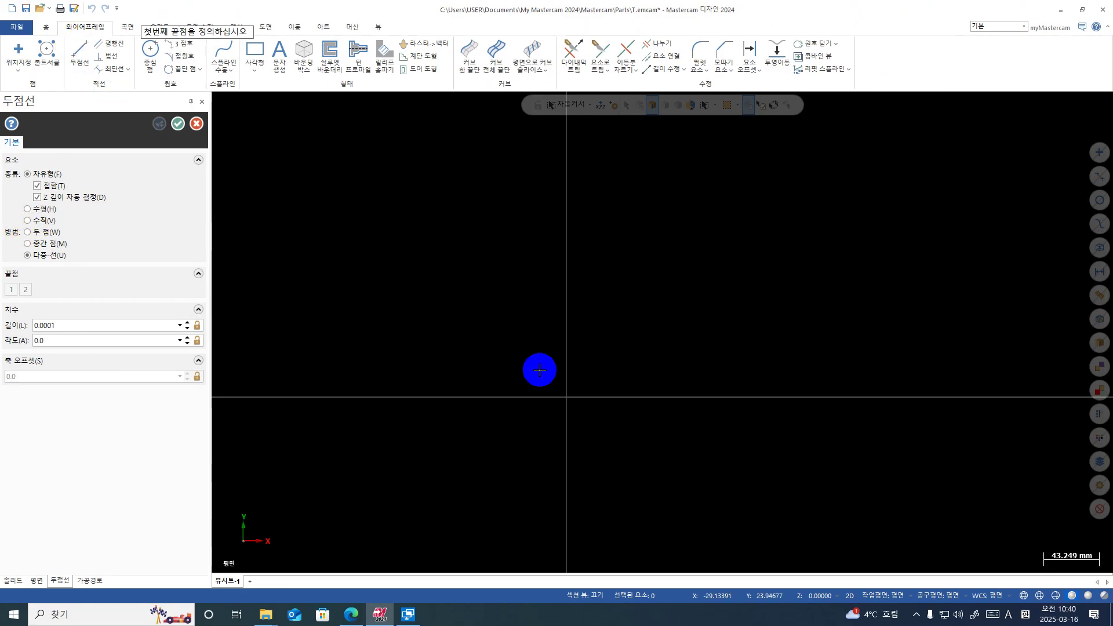
click(572, 396)
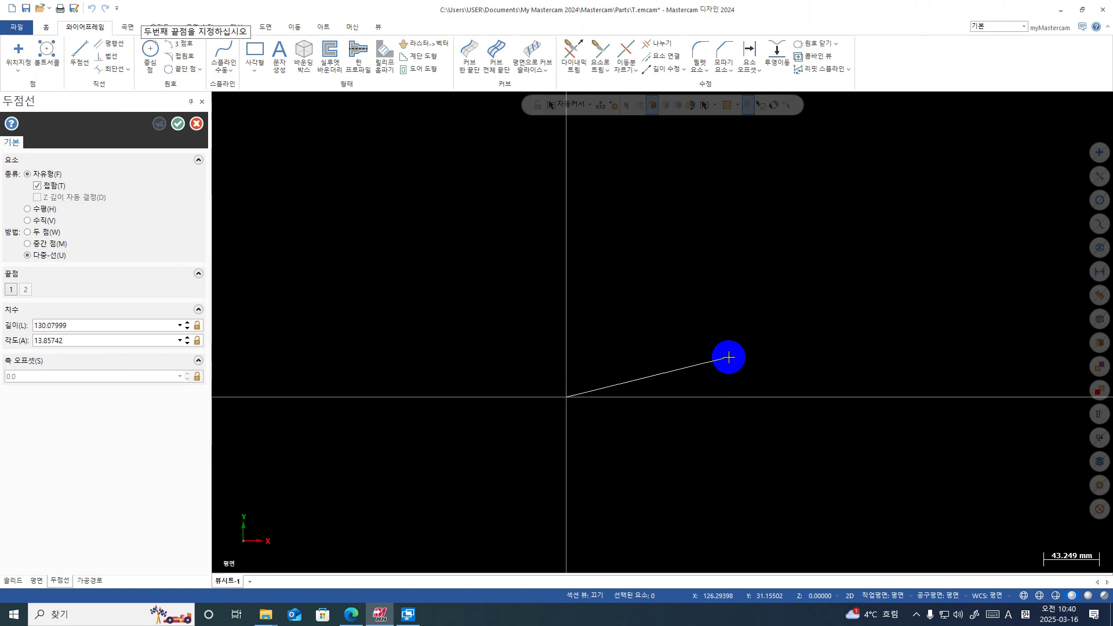
key(F9)
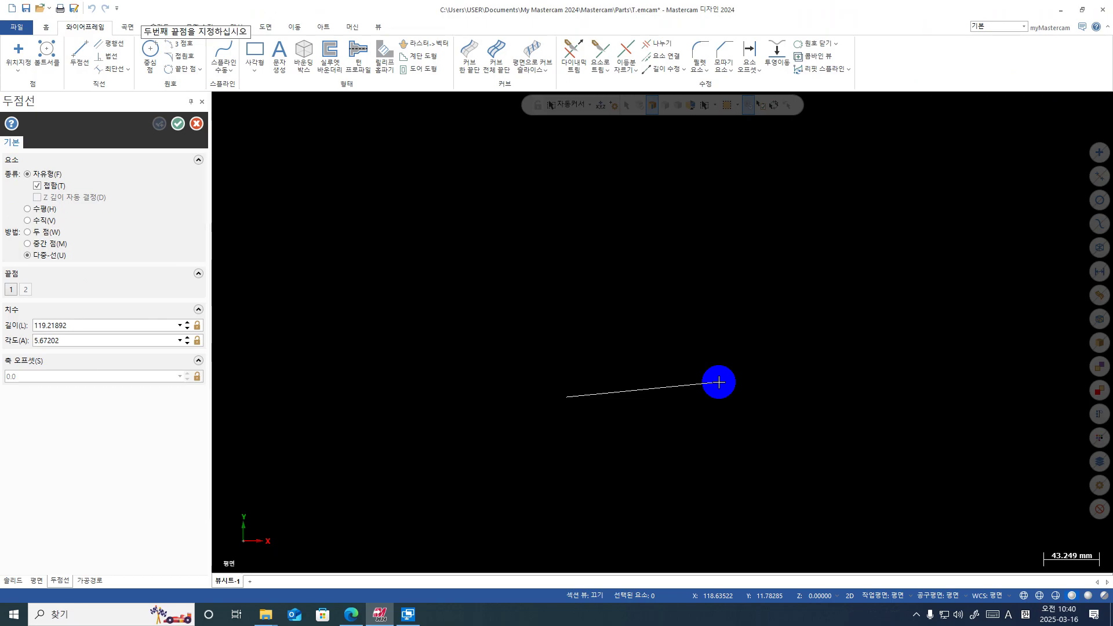
text(x100y0)
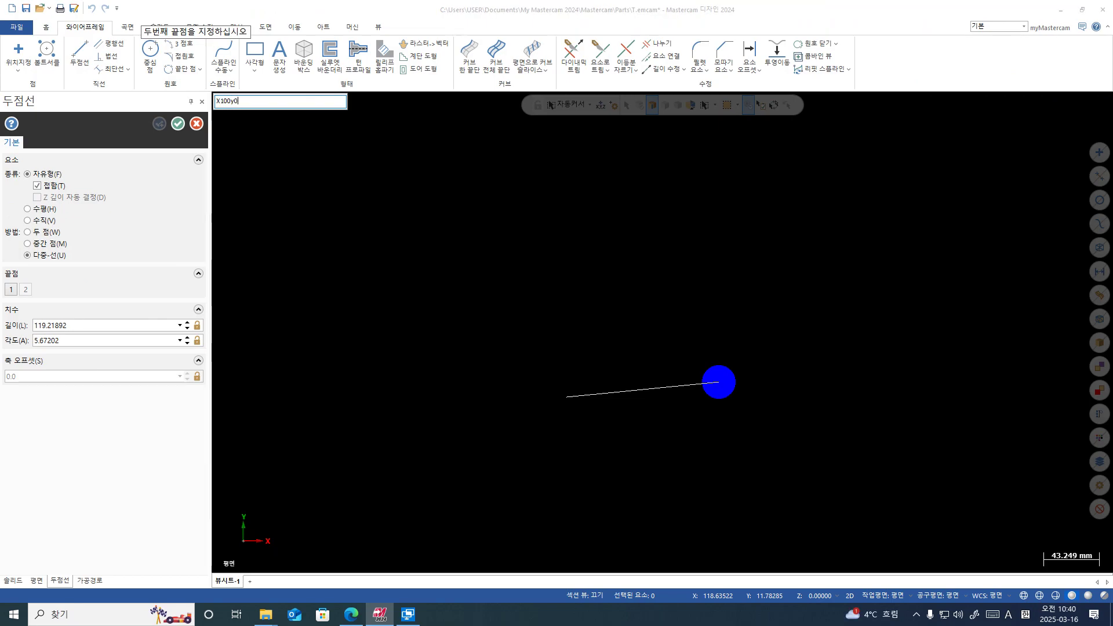
key(Return)
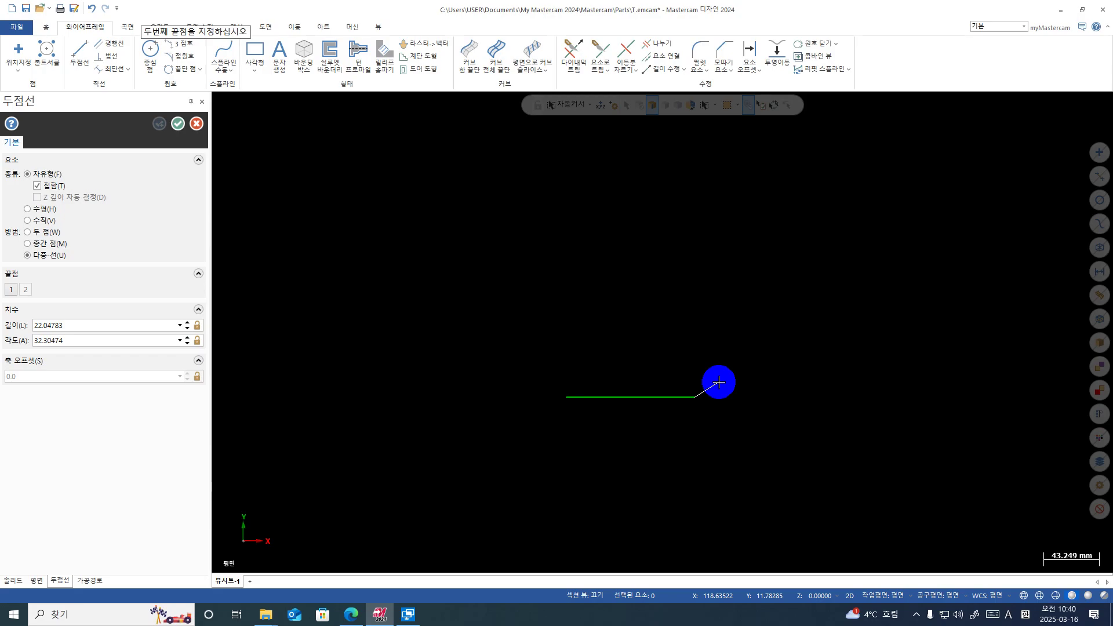
text(X100)
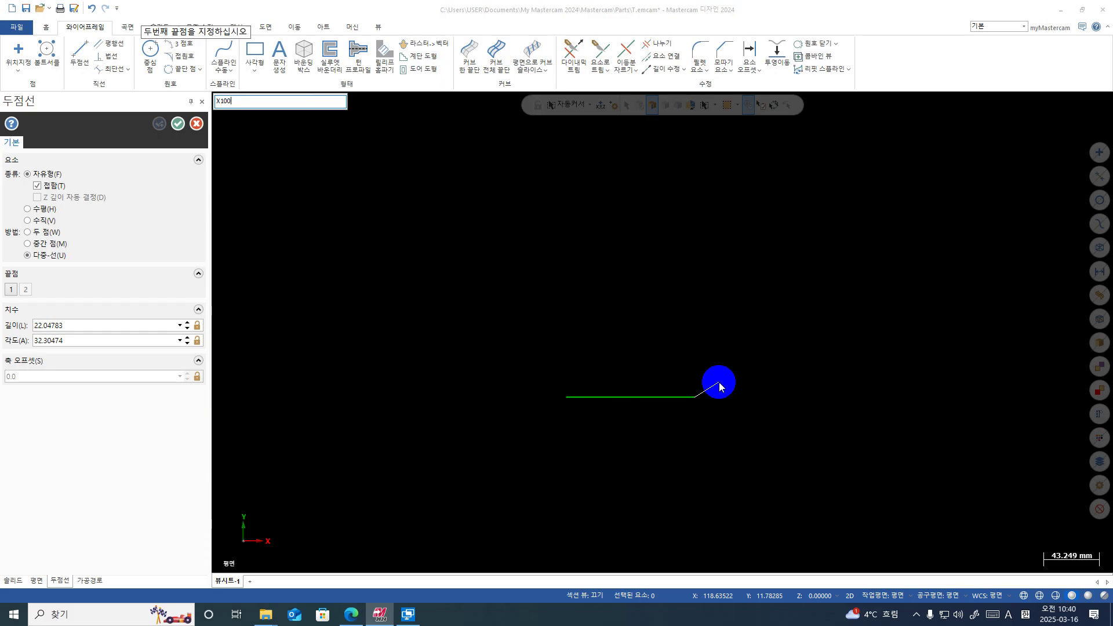
text(t20)
key(Return)
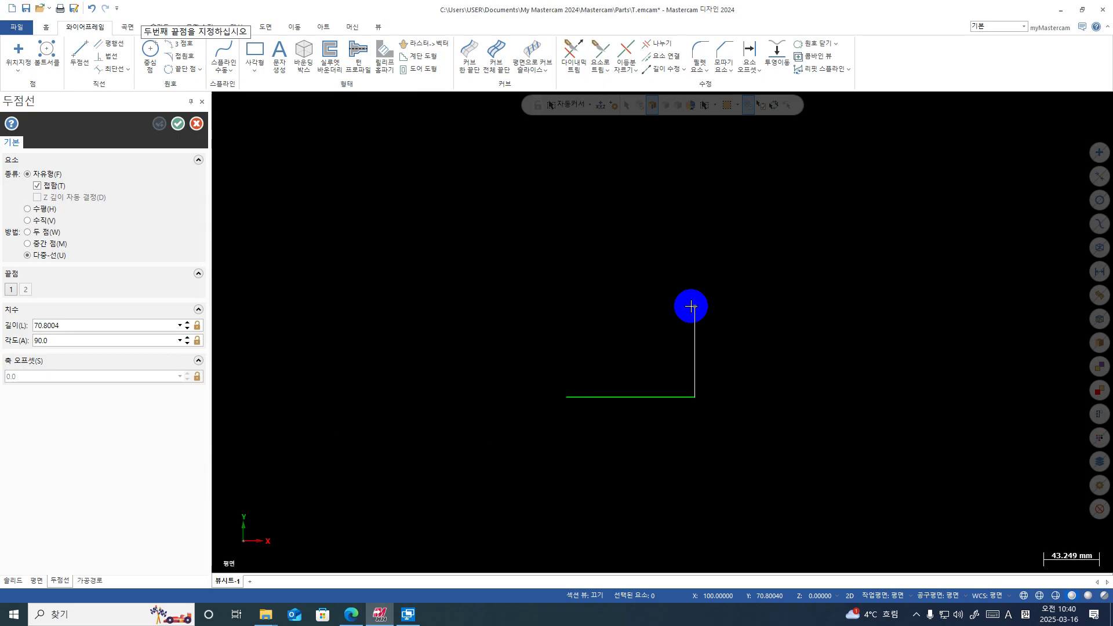
Draw the next multi-line segment from the free end of the horizontal line to X100 Y20.
text(X)
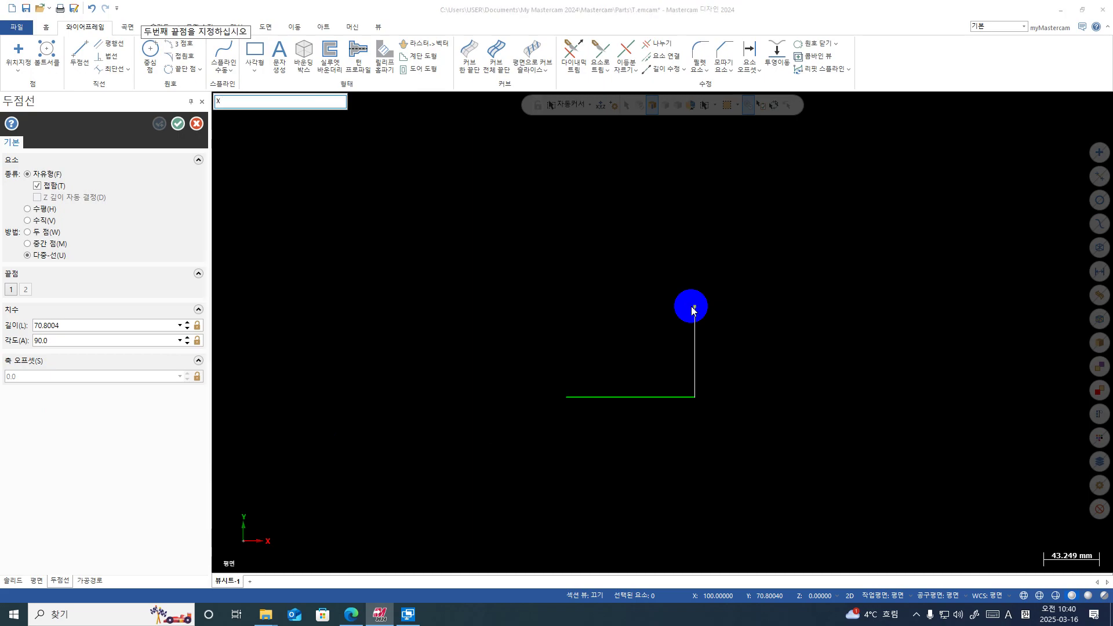
text(100y20)
key(Return)
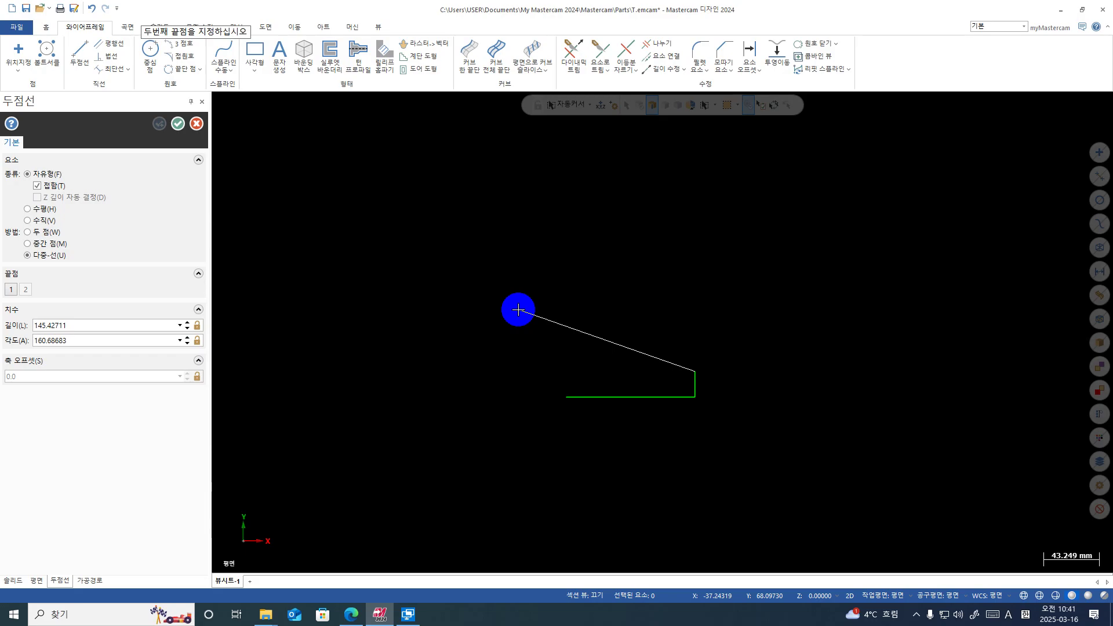
Draw a diagonal multi-line segment from X100 Y20 to X80 Y40, and undo that segment.
text(X)
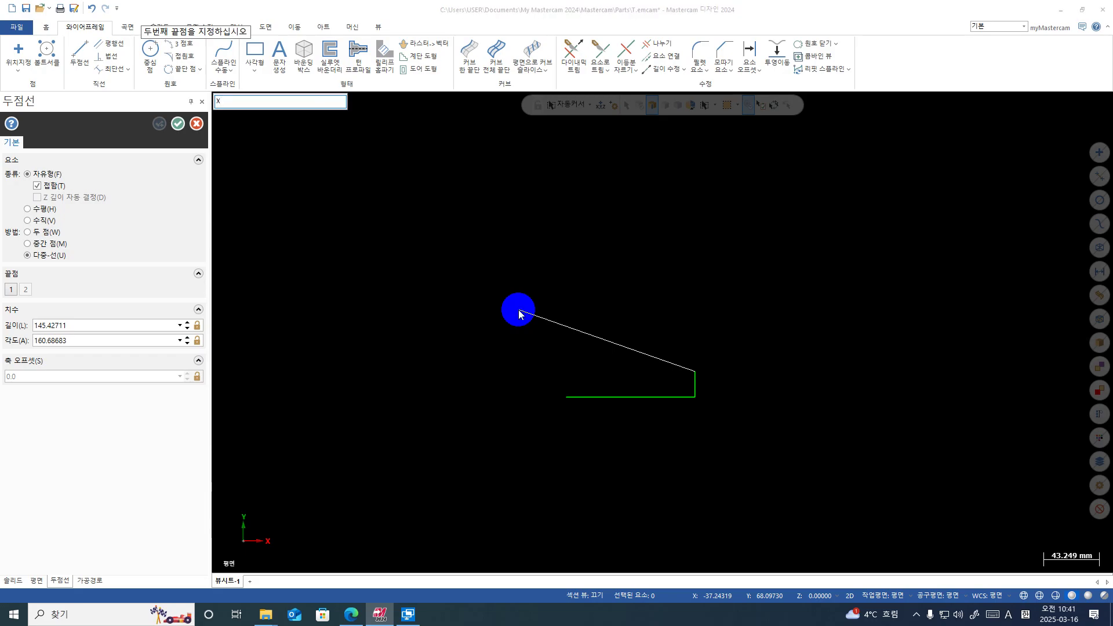
text(80y40)
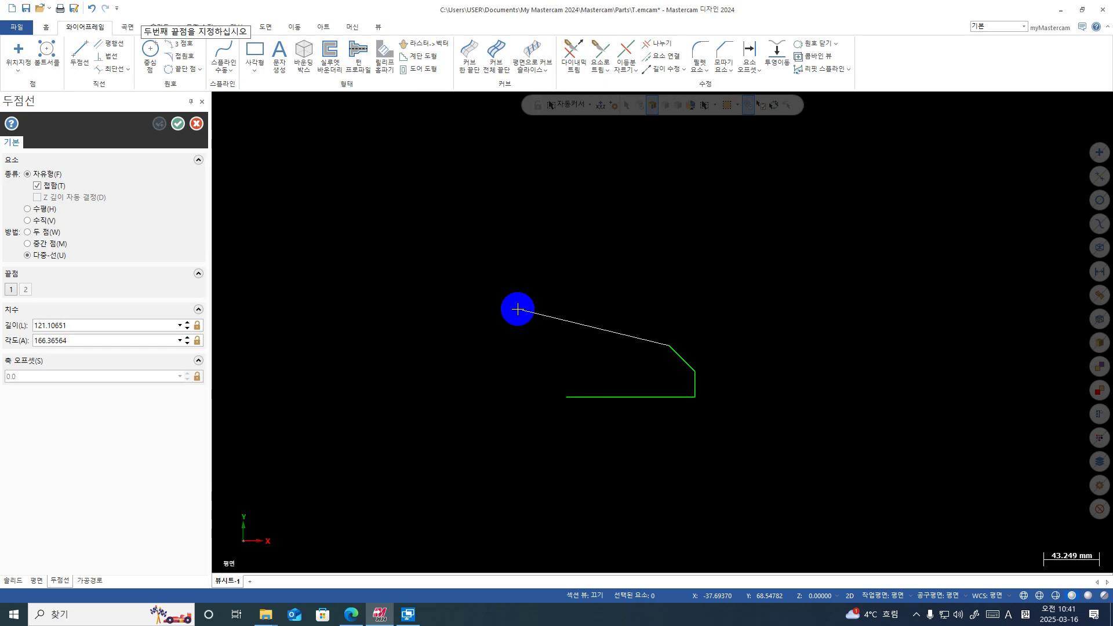
key(Escape)
click(90, 7)
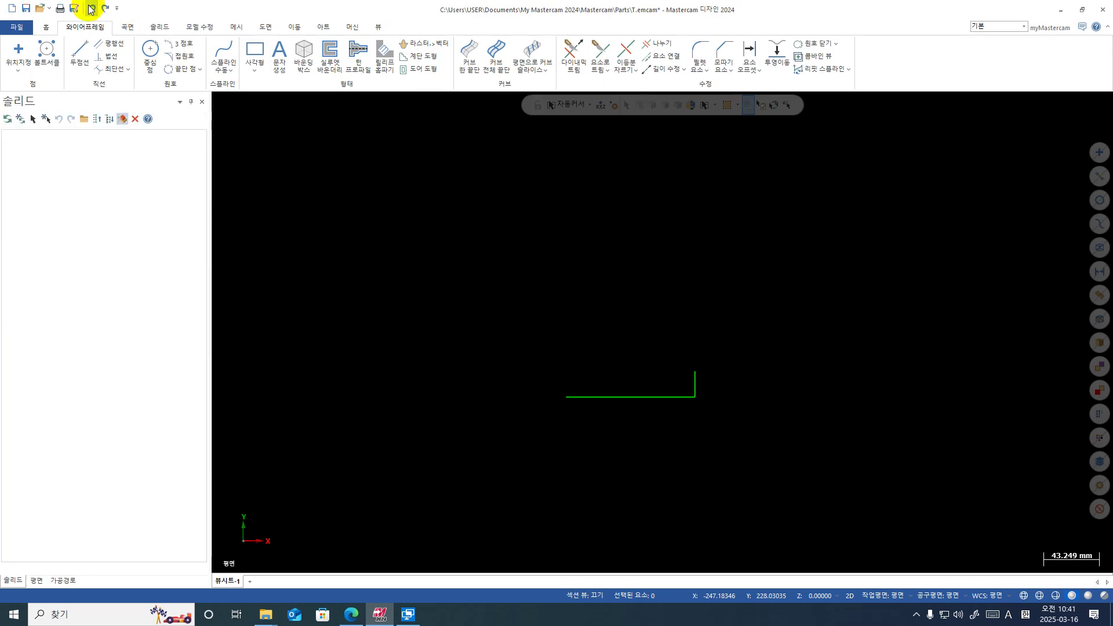
Draw a horizontal multi-line segment from the upper end of the short vertical line to X80 Y20.
click(75, 55)
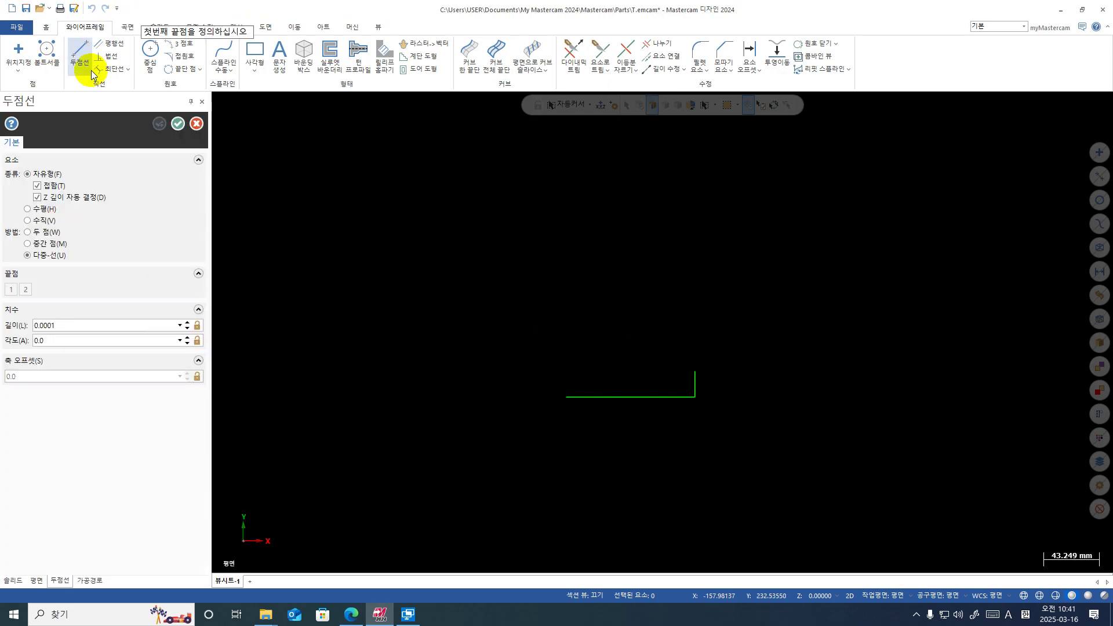
key(Escape)
click(86, 55)
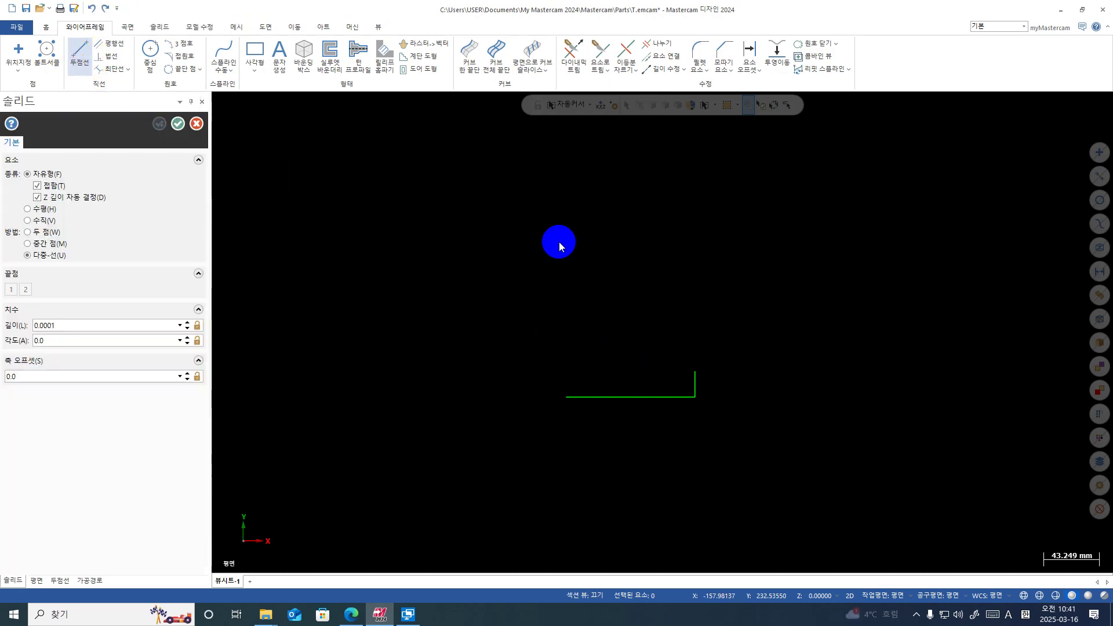
click(695, 372)
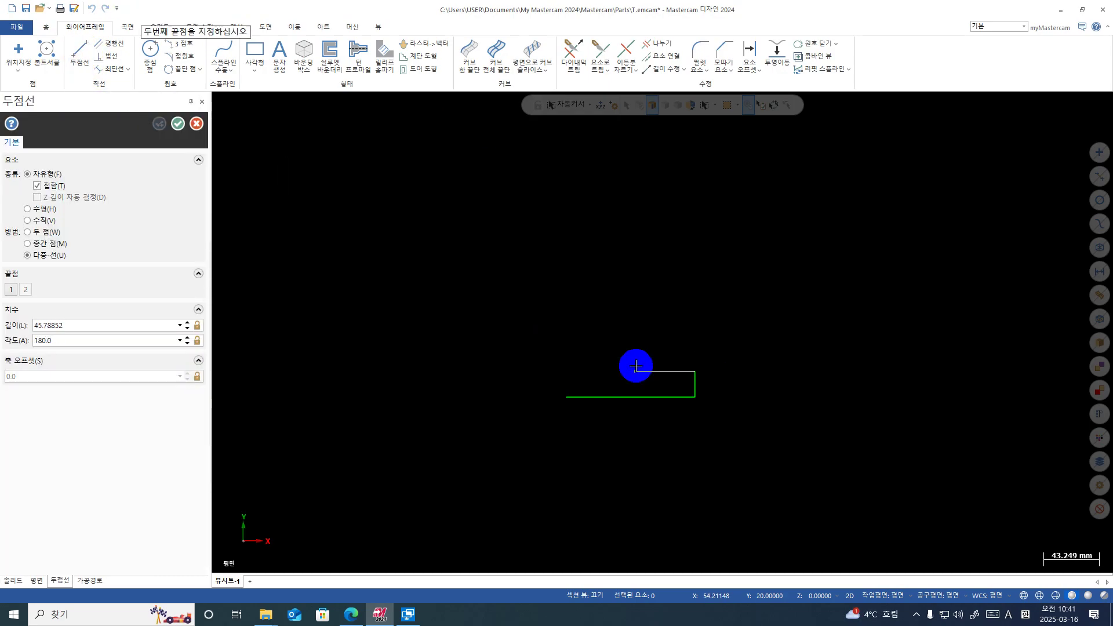
text(X)
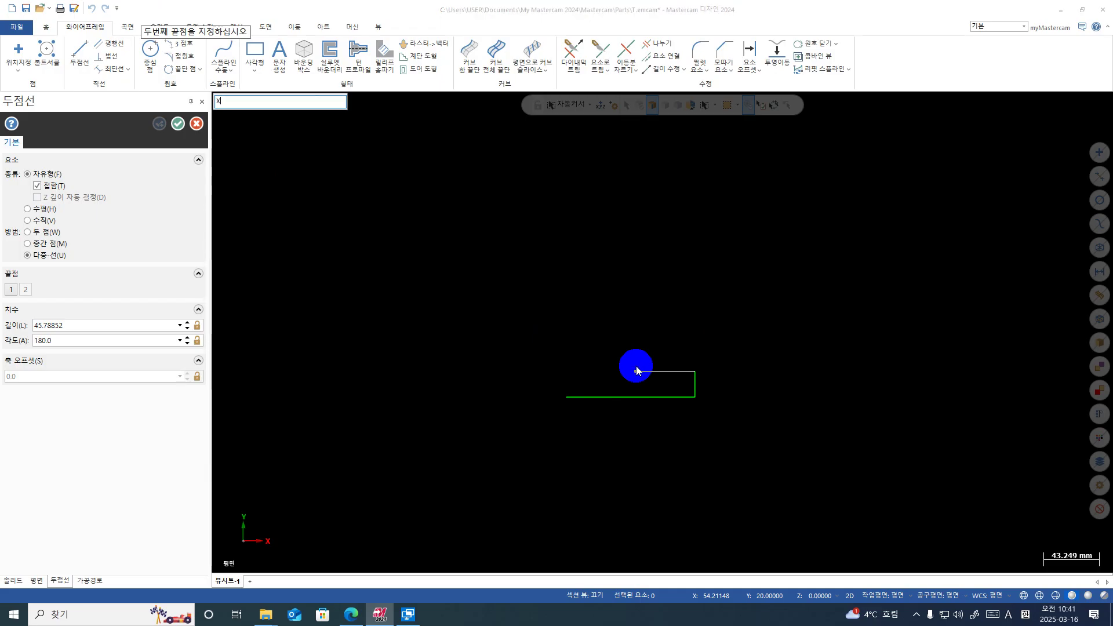
text(80y20)
key(Return)
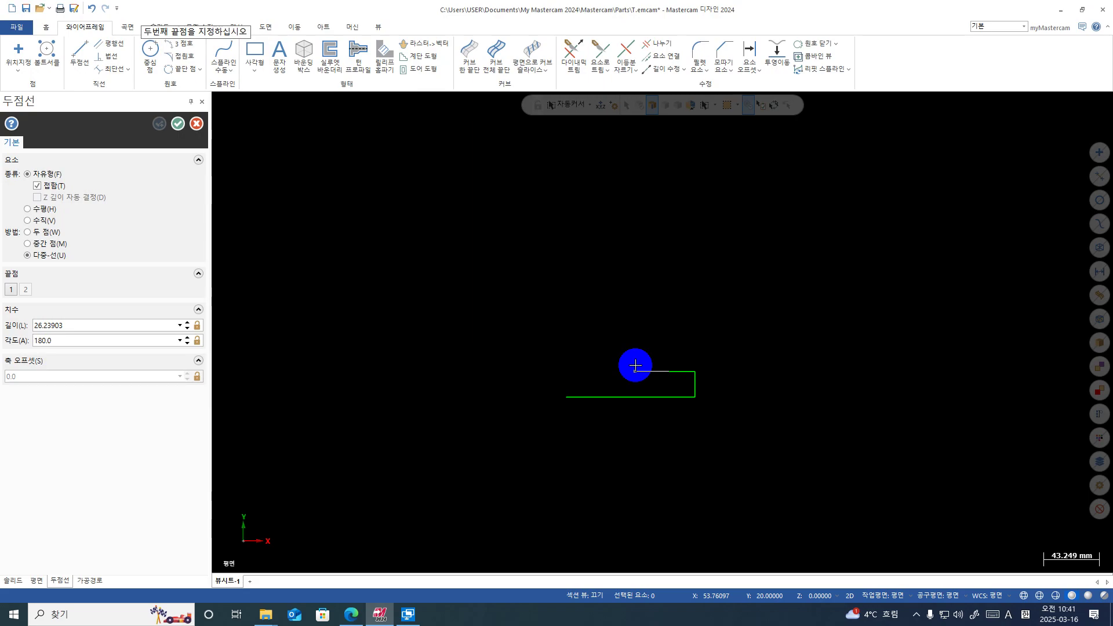
Continue the stepped profile with multi-line segments through X80 Y40, X40 Y40 and X40 Y80.
text(X80y)
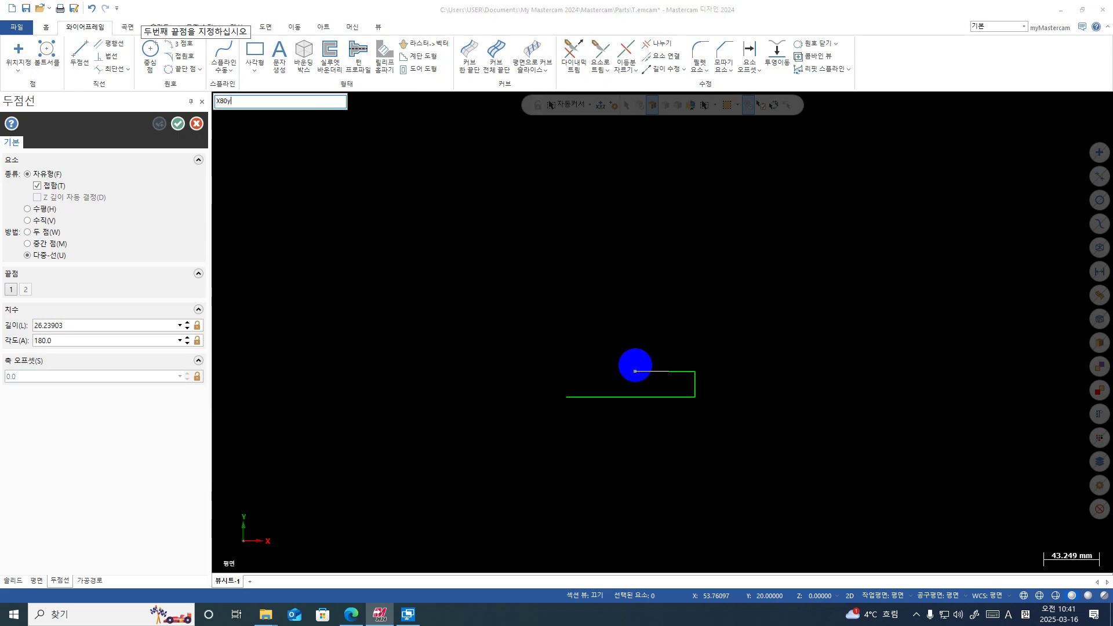
text(40)
key(Return)
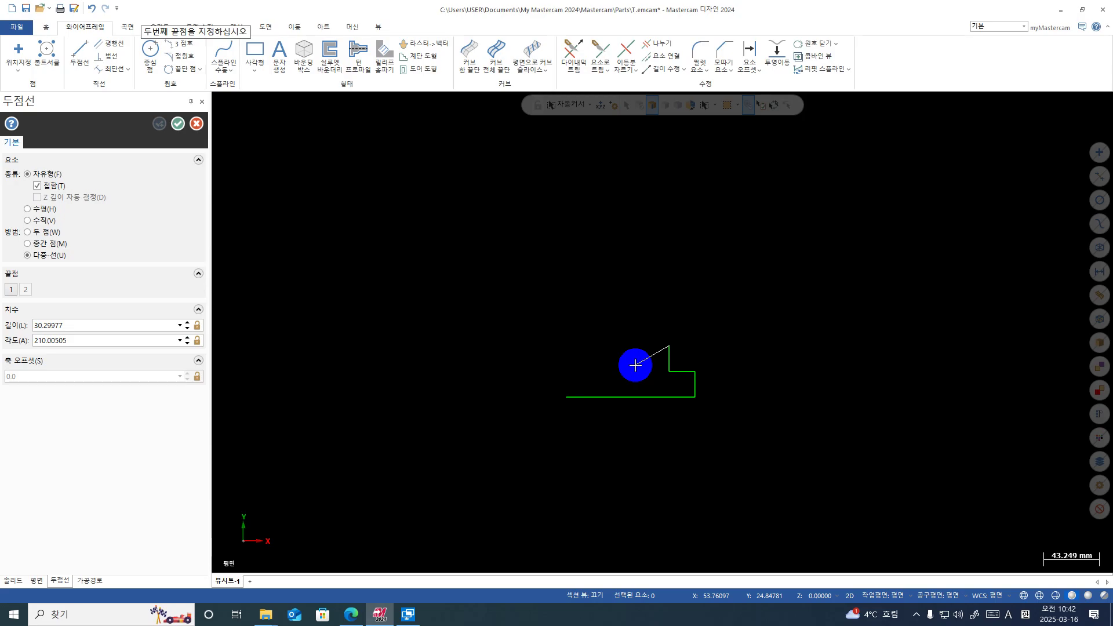
text(X)
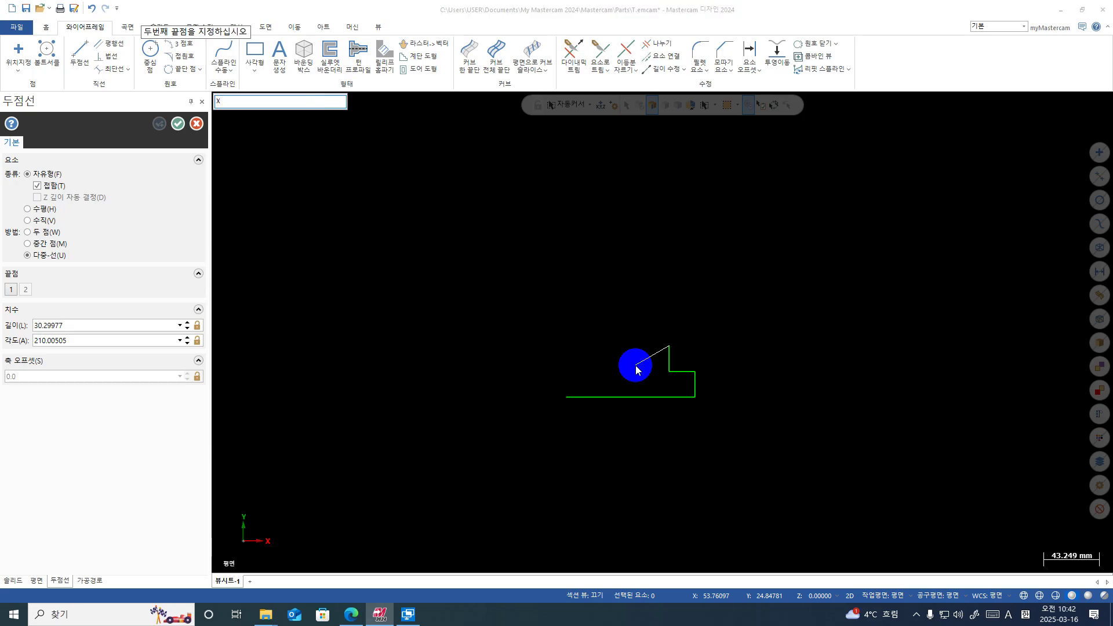
text(40y40)
key(Return)
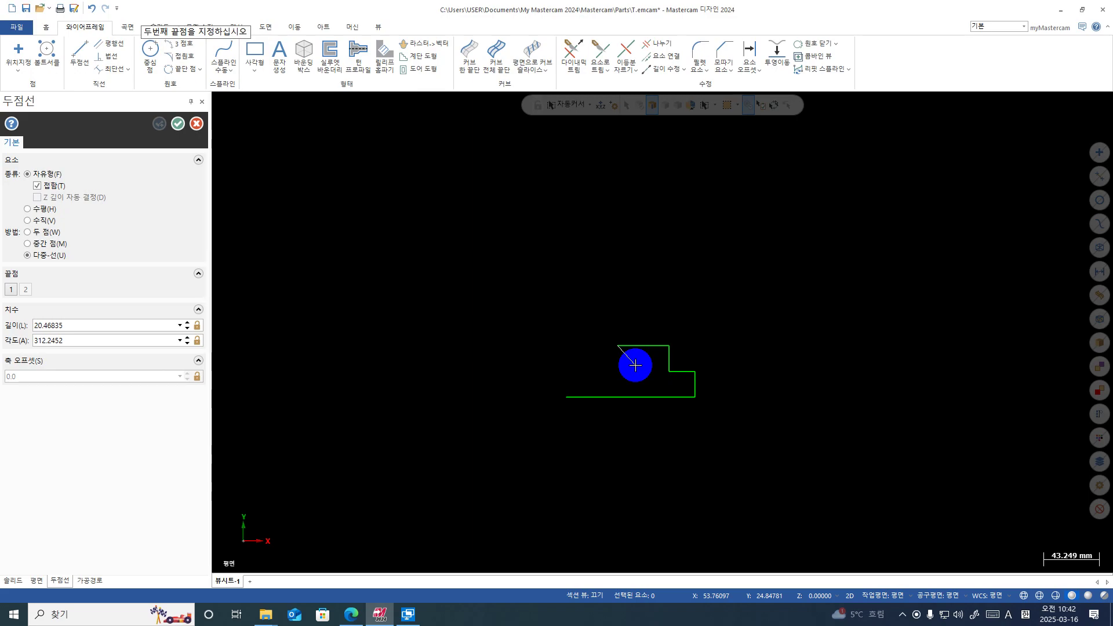
text(X40y80)
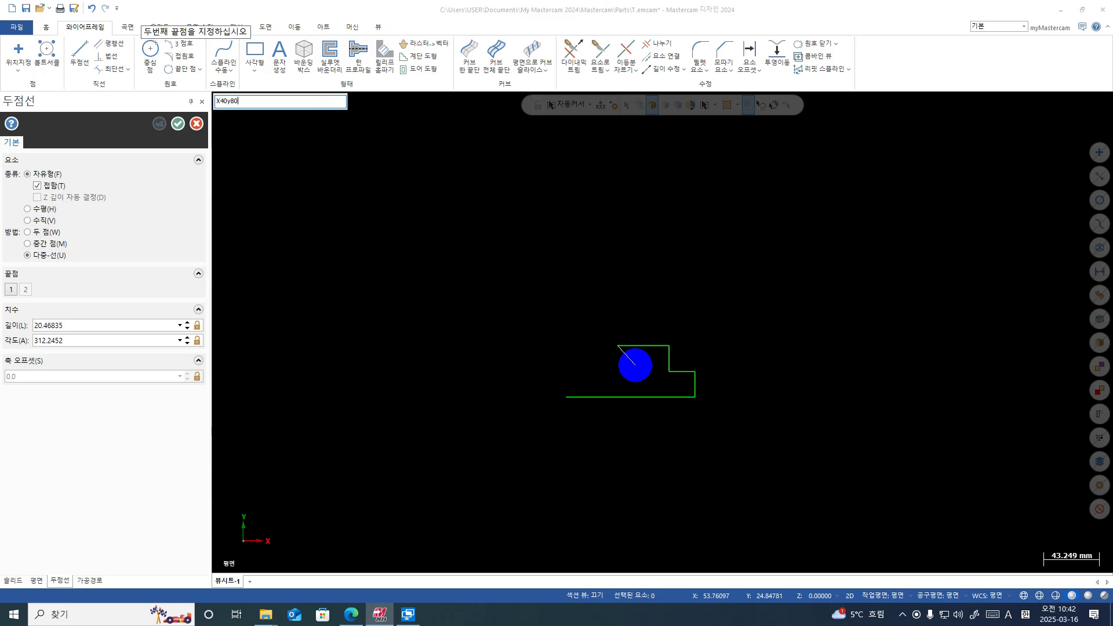
key(Return)
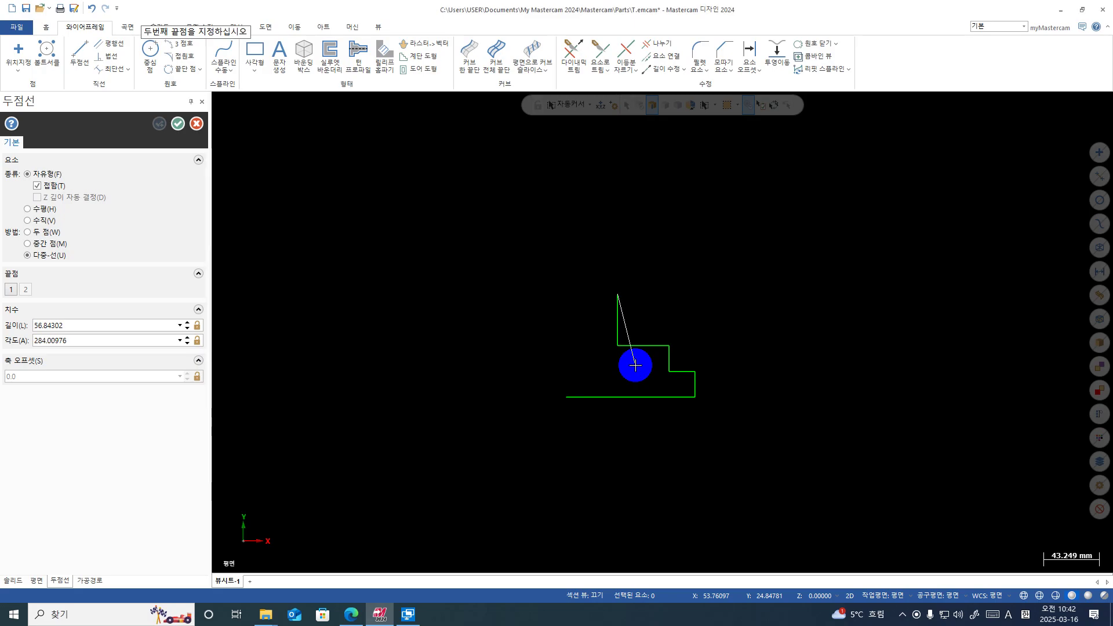
Draw a diagonal segment from X40 Y80 to X10 Y100, and delete it.
text(X10y)
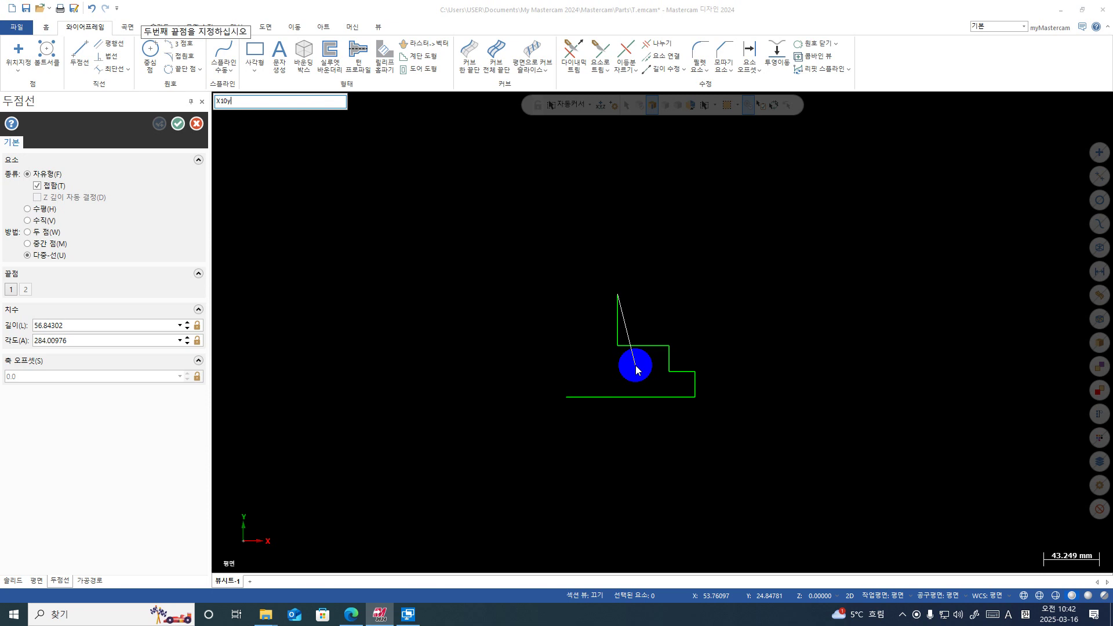
text(100)
key(Return)
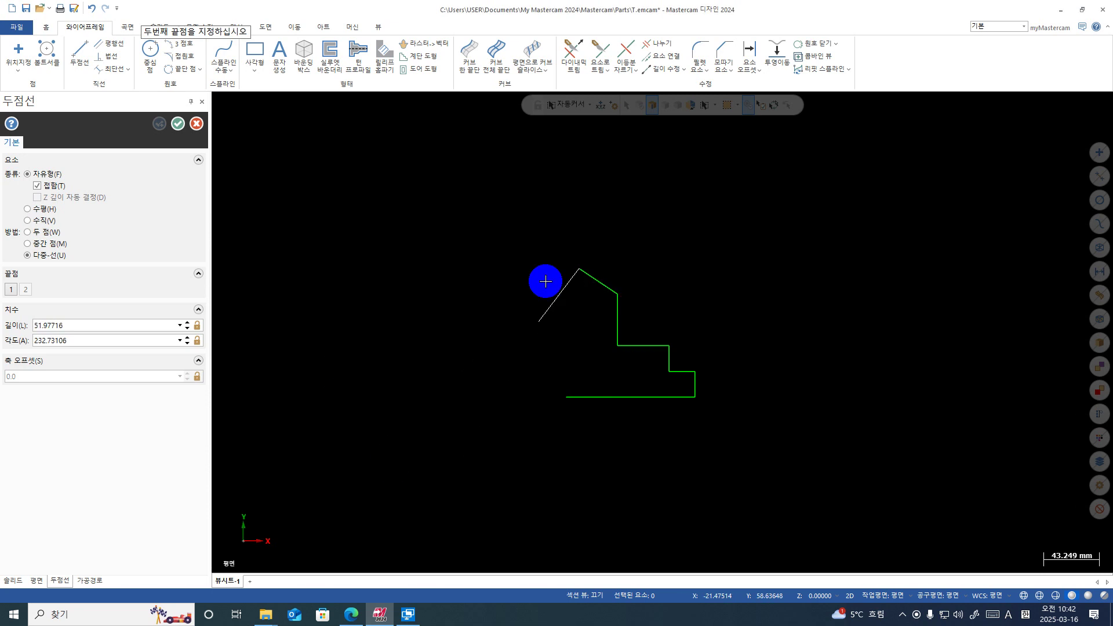
key(Escape)
key(Escape)
click(597, 281)
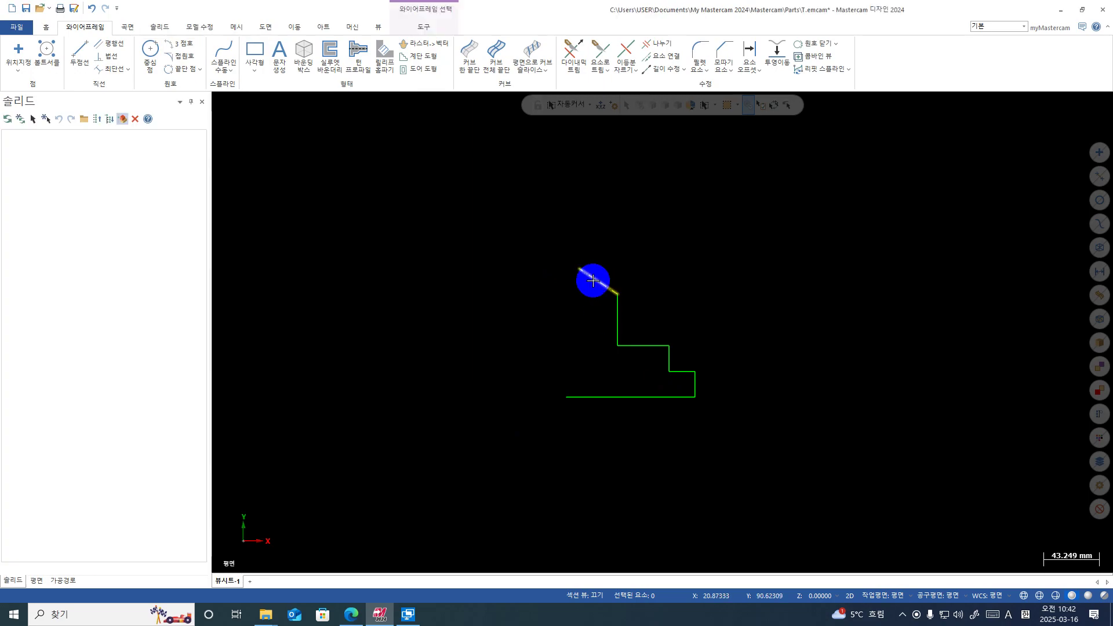
key(Delete)
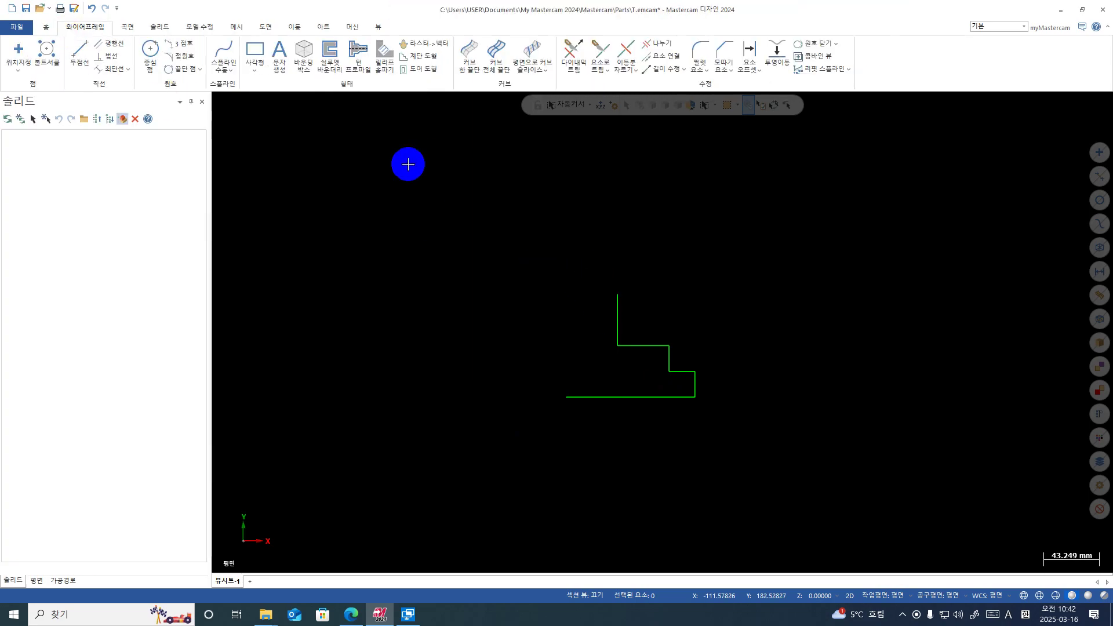
Draw multi-line segments from the upper end of the X40 vertical line to X10 Y80 and up to X10 Y100.
click(78, 51)
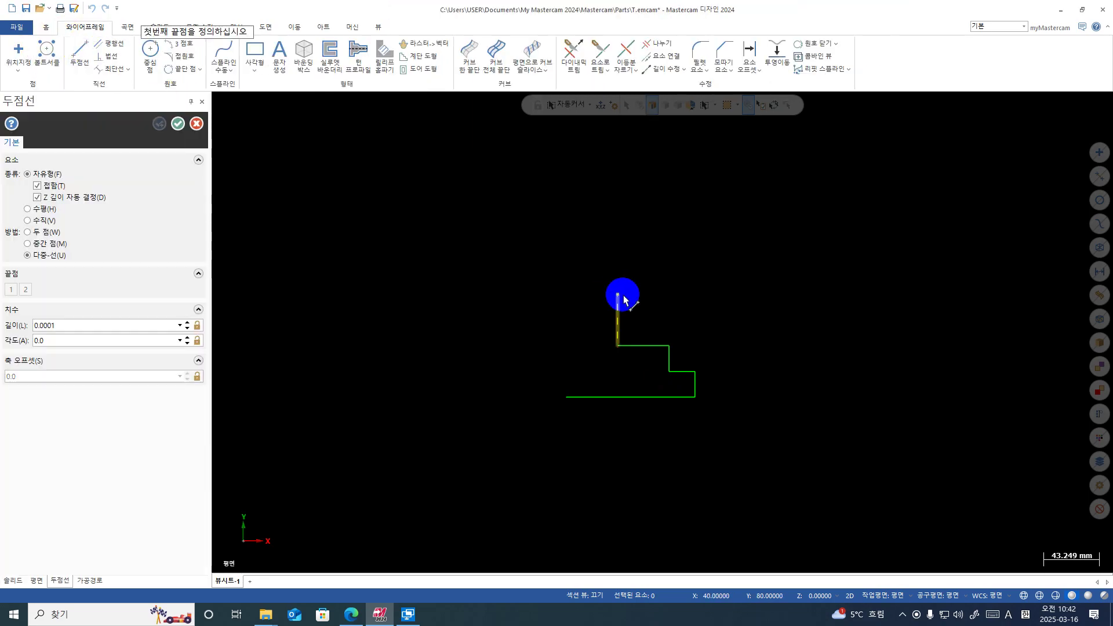
click(620, 297)
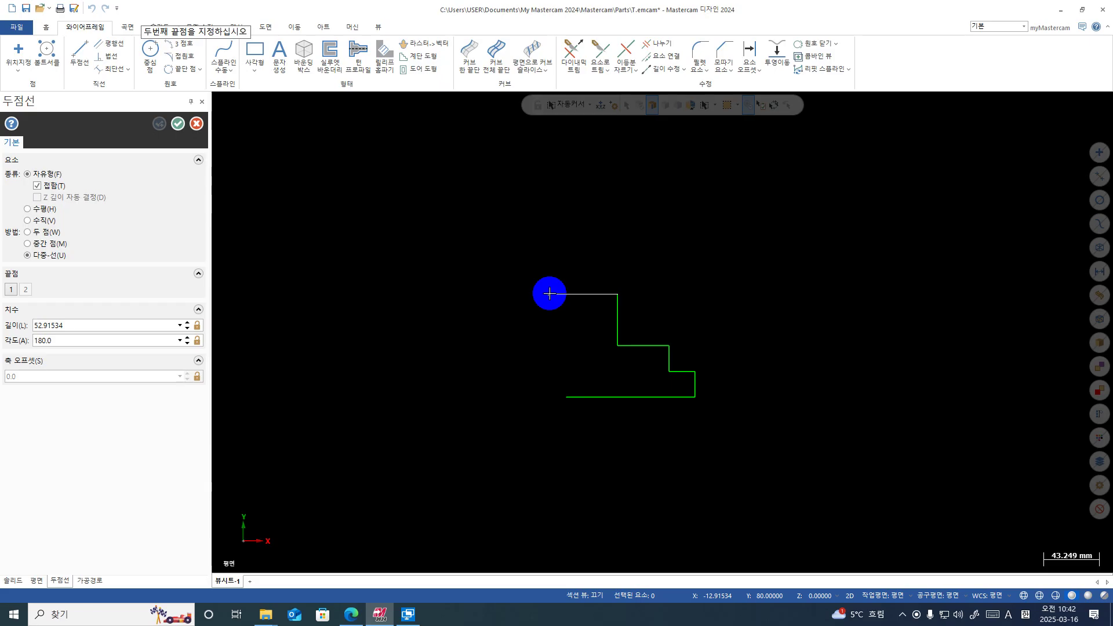
text(x10y80)
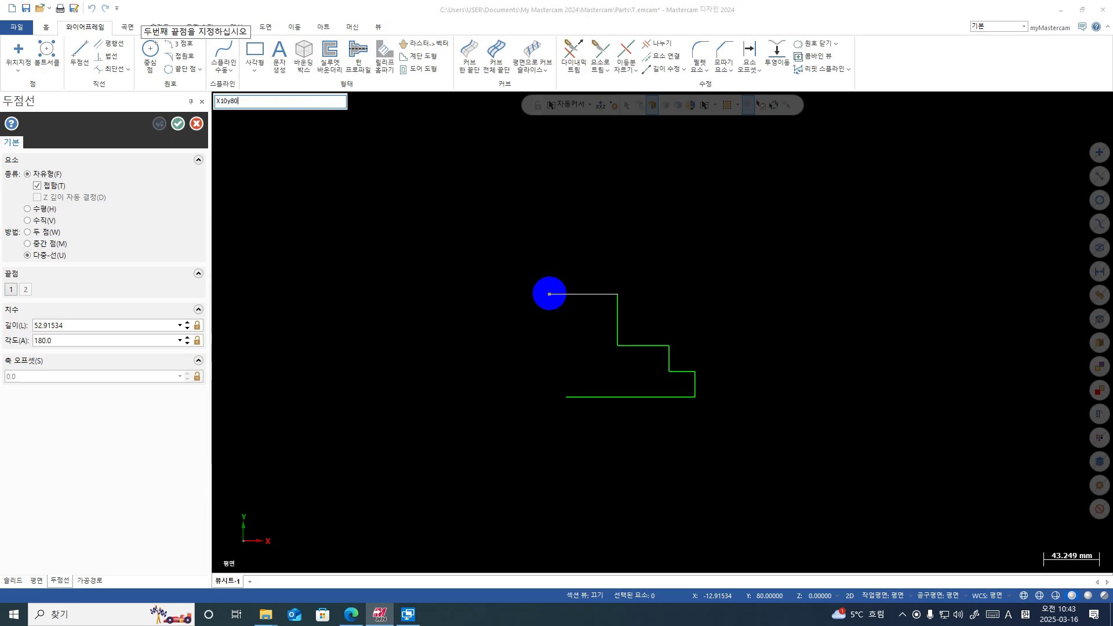
key(Return)
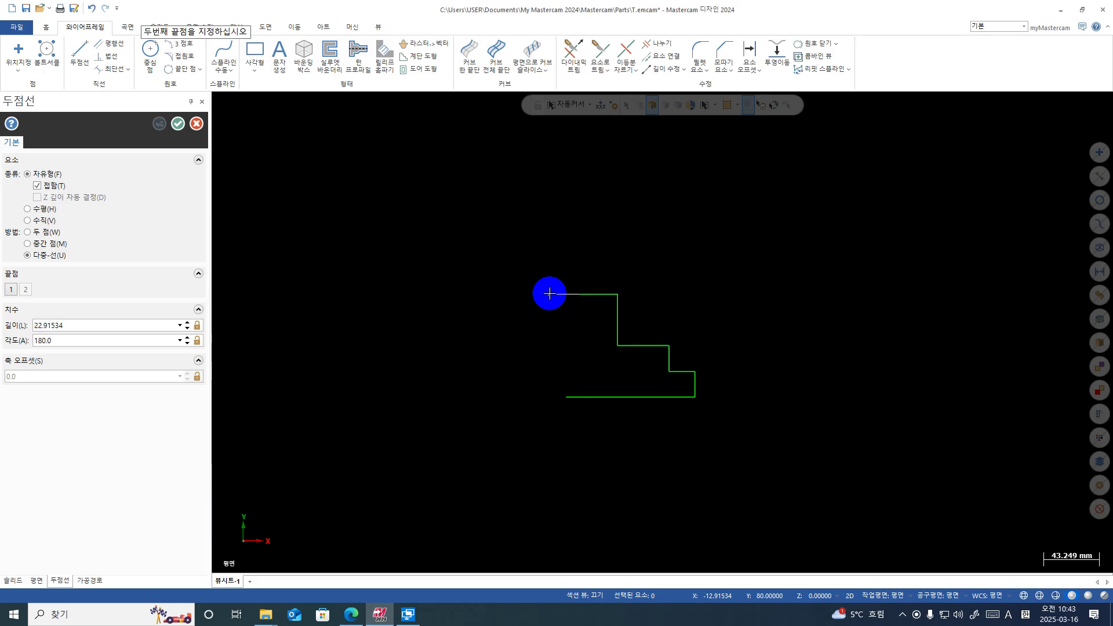
text(X10y100)
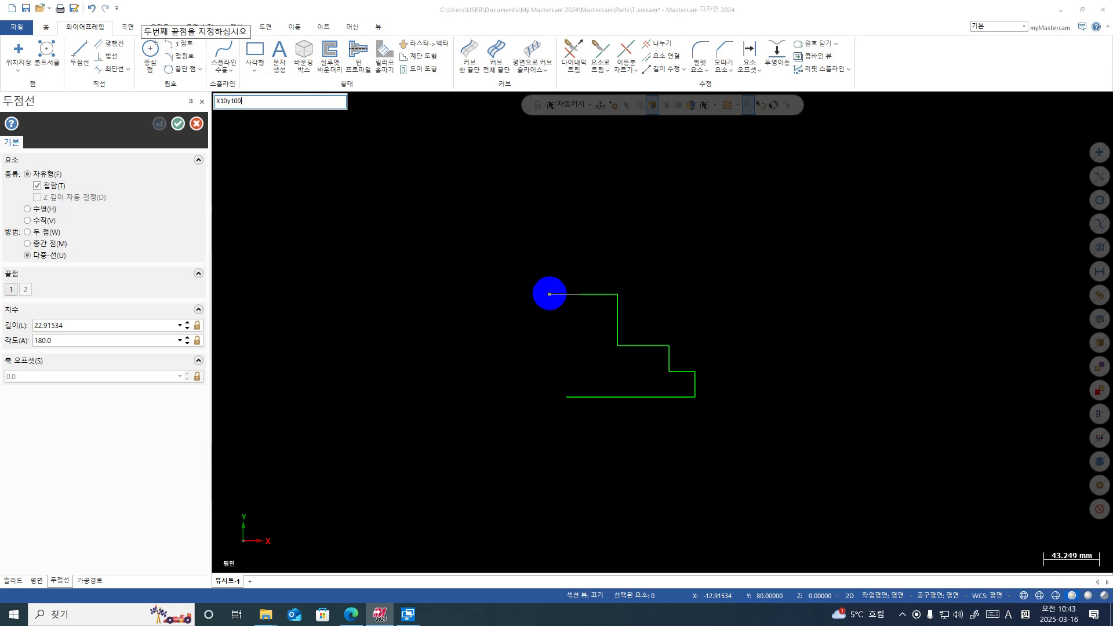
key(Return)
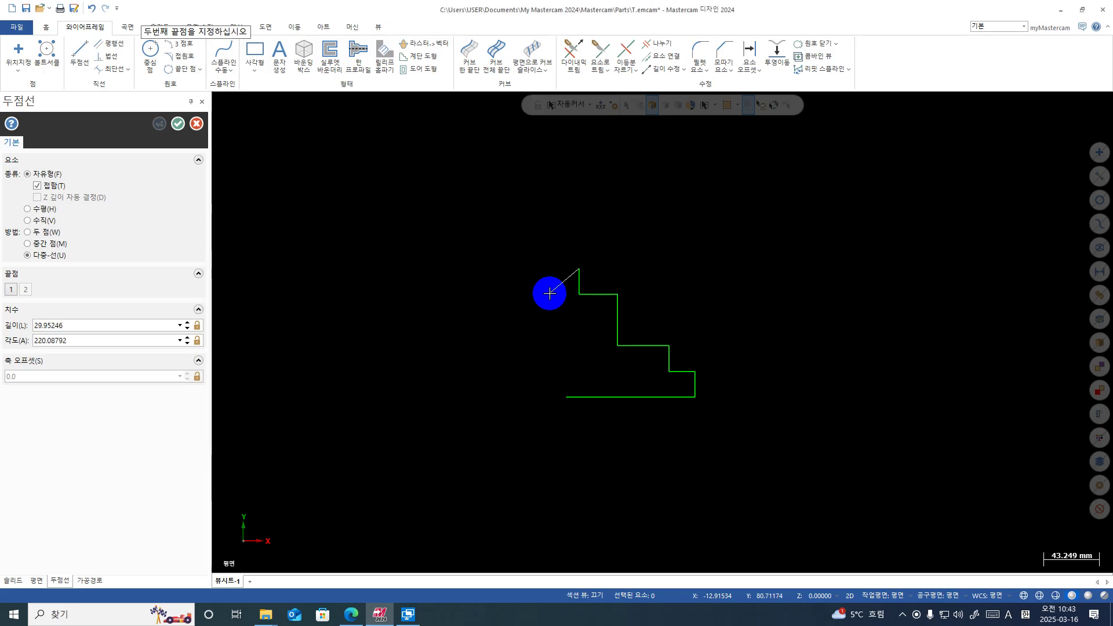
Extend the profile to X0 Y100 and close it with a vertical line down to X0 Y0.
text(X0y100)
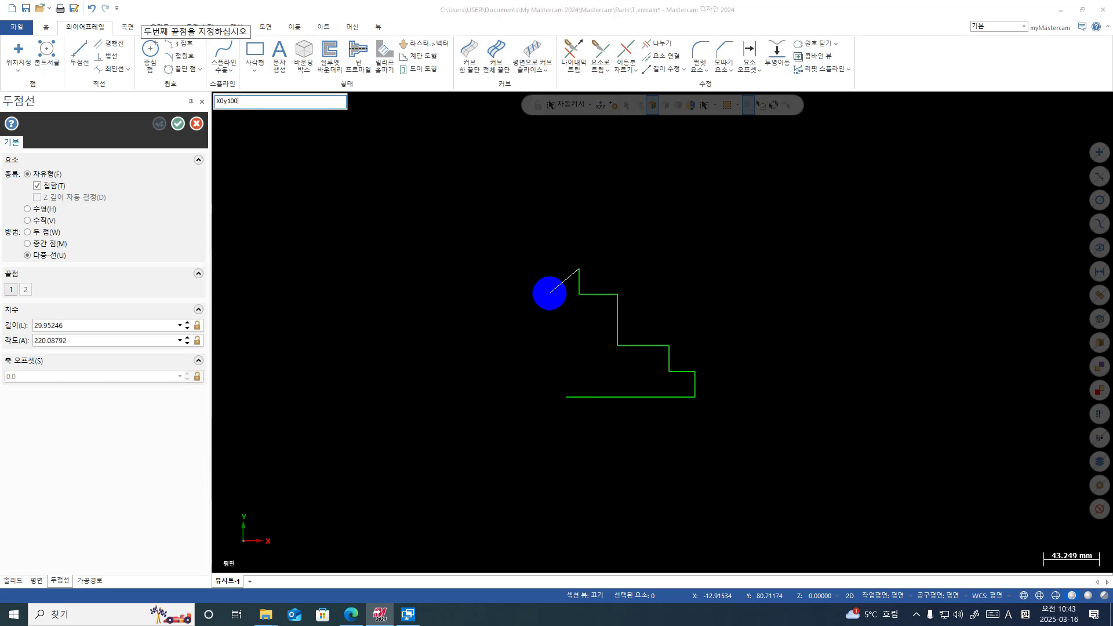
key(Return)
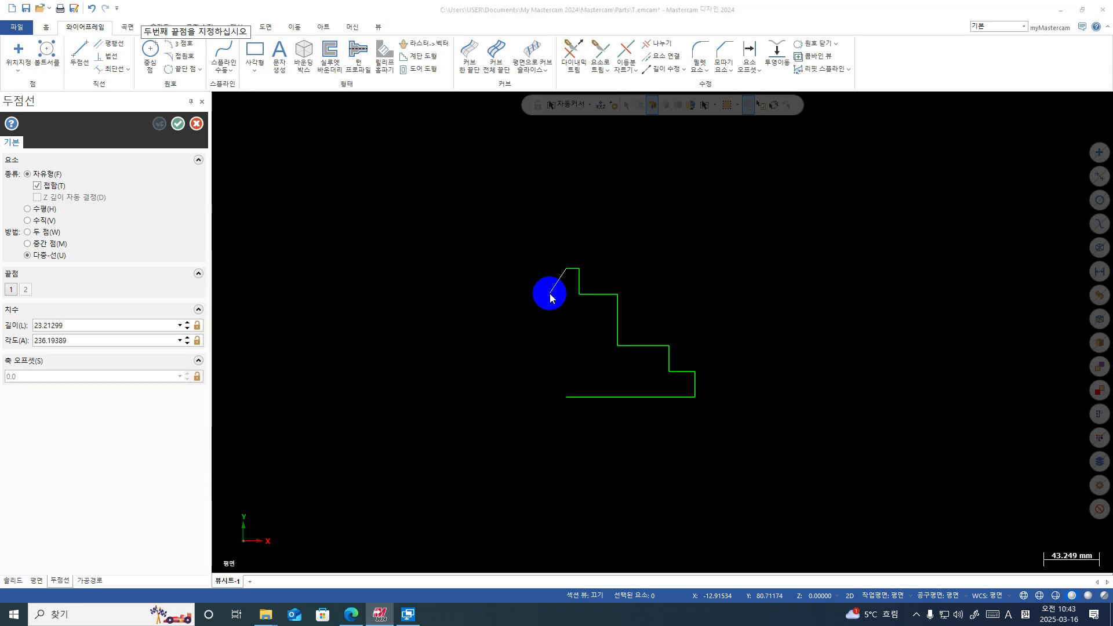
text(X0y0)
key(Return)
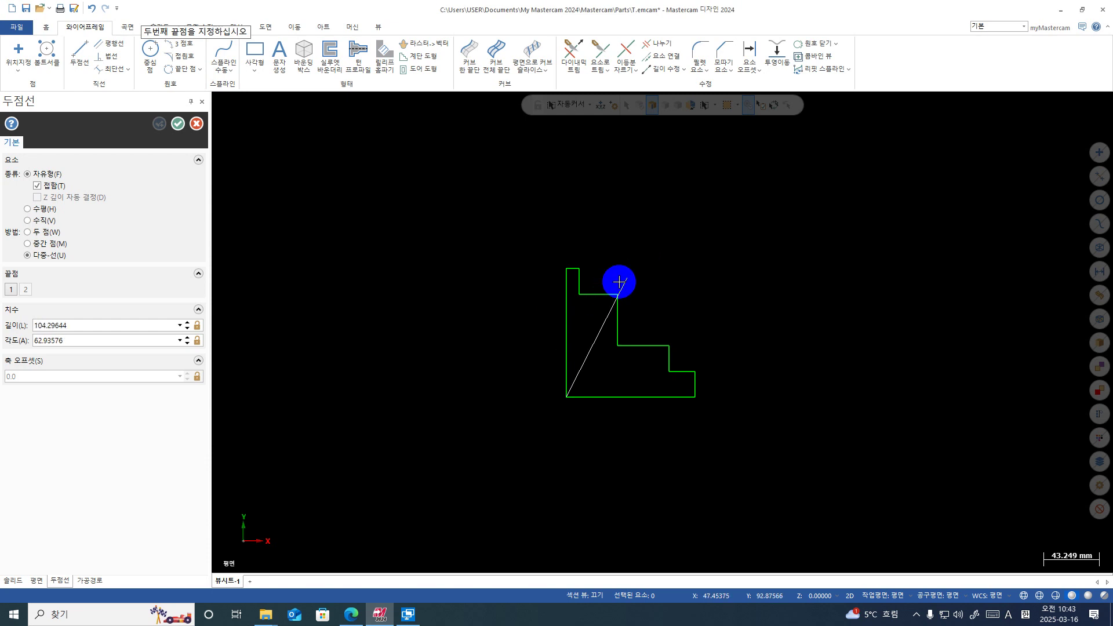
key(Escape)
Delete the short vertical line at X10, the top horizontal line at Y100 and the horizontal line at Y80.
scroll(583, 299, up, 2)
scroll(583, 299, up, 1)
click(576, 276)
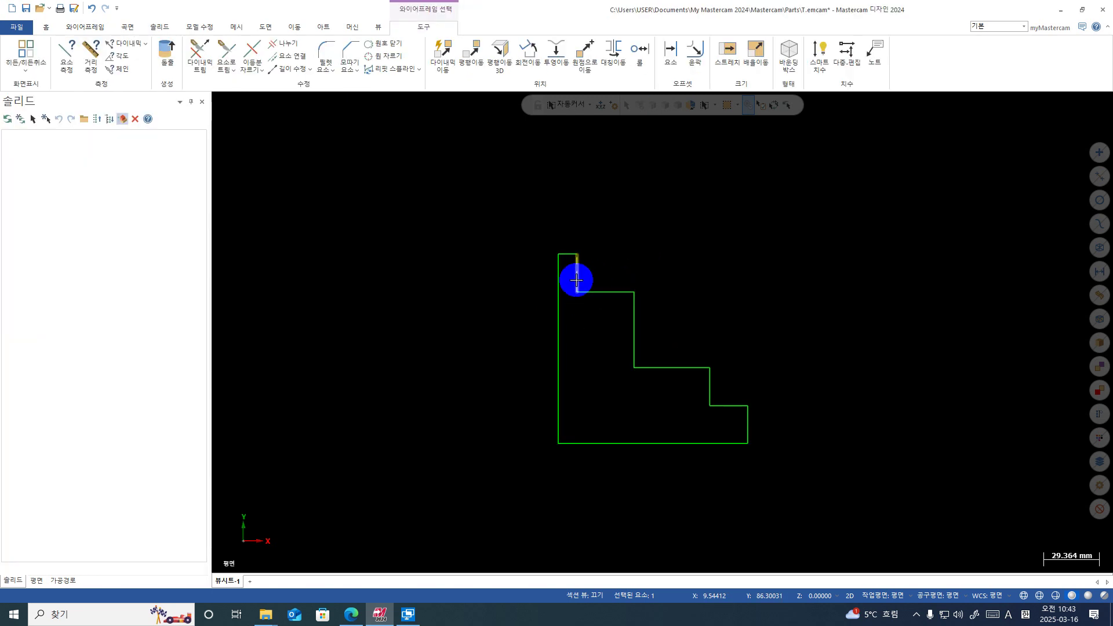
key(Delete)
click(567, 255)
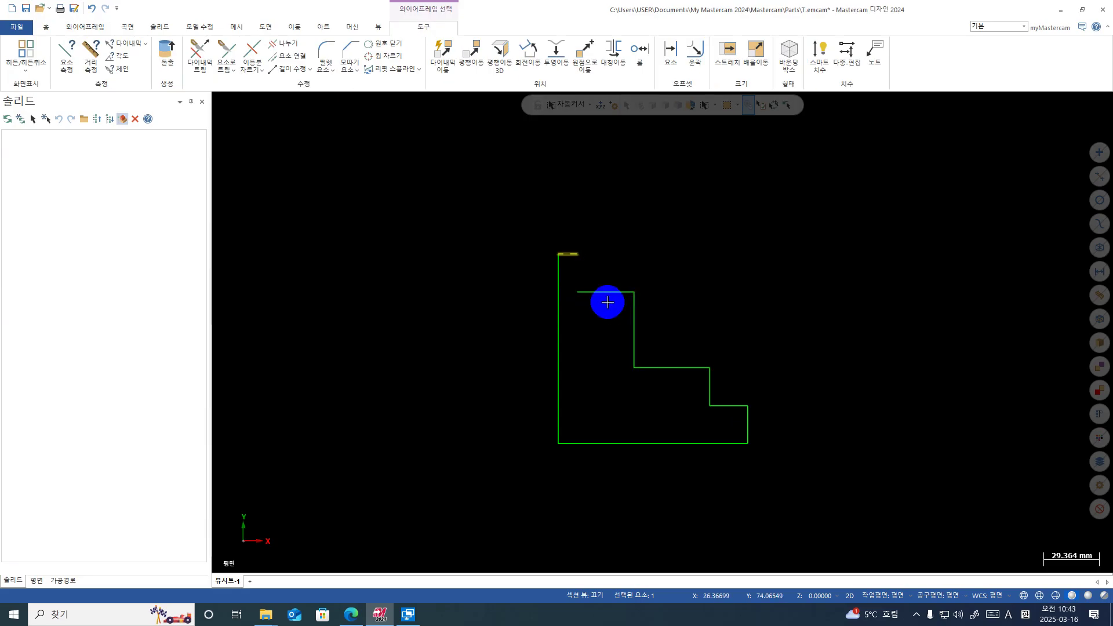
key(Delete)
click(591, 292)
key(Delete)
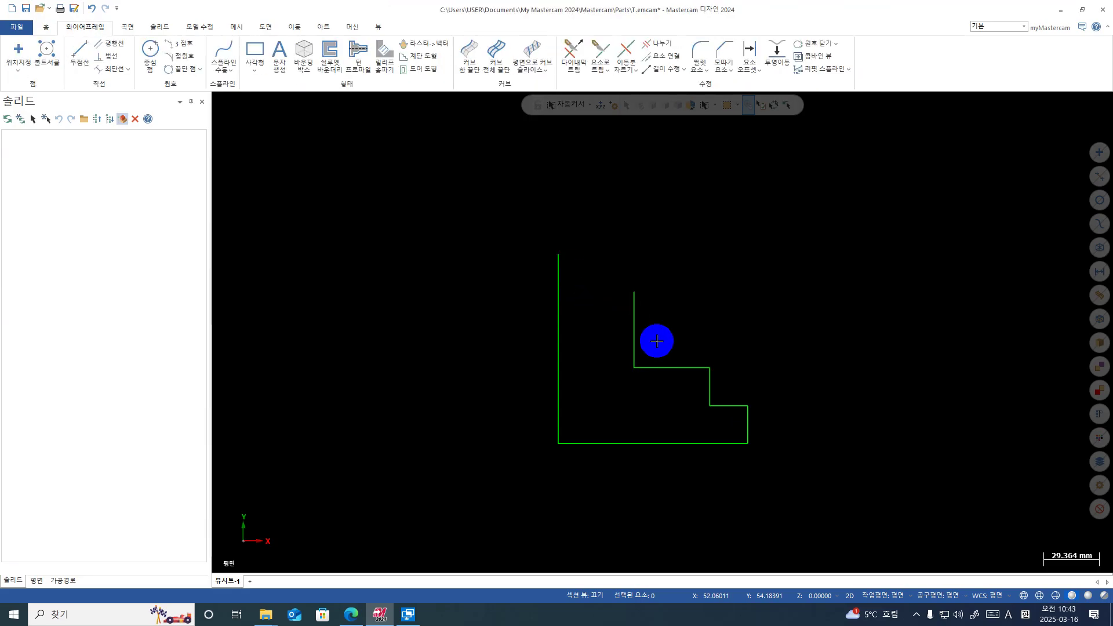
Draw a multi-line segment from the upper end of the X40 vertical line to X20 Y80.
click(79, 51)
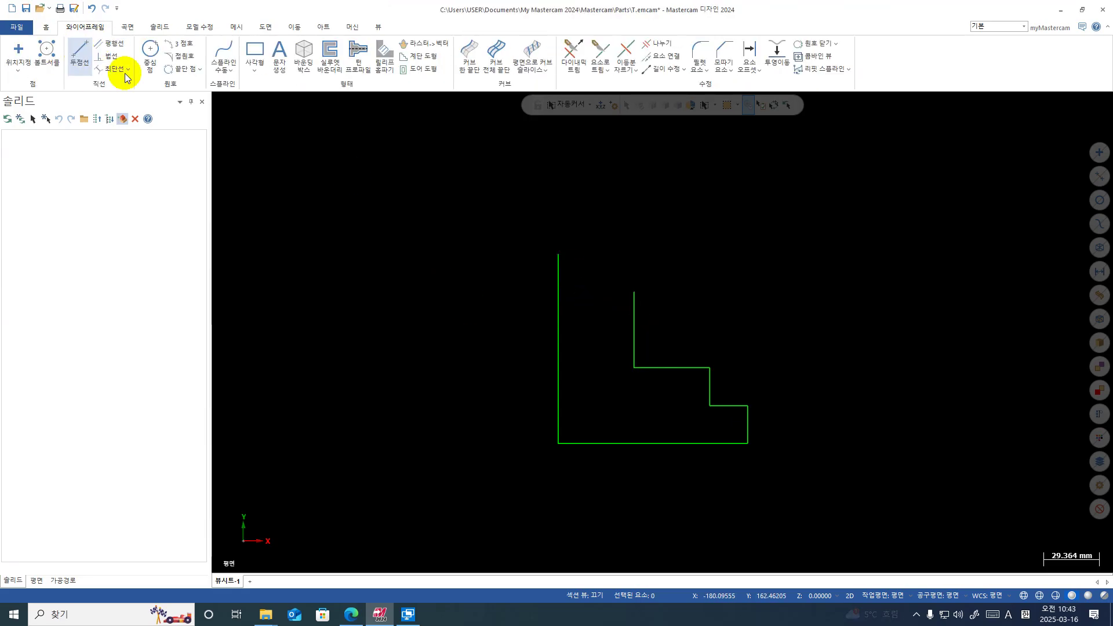
click(634, 292)
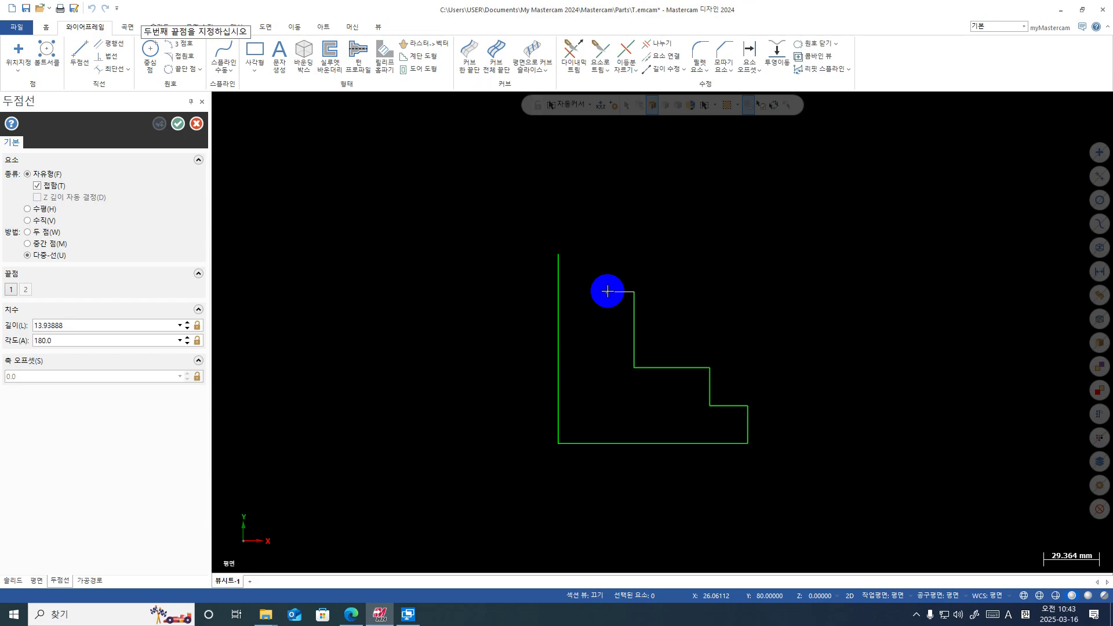
text(X)
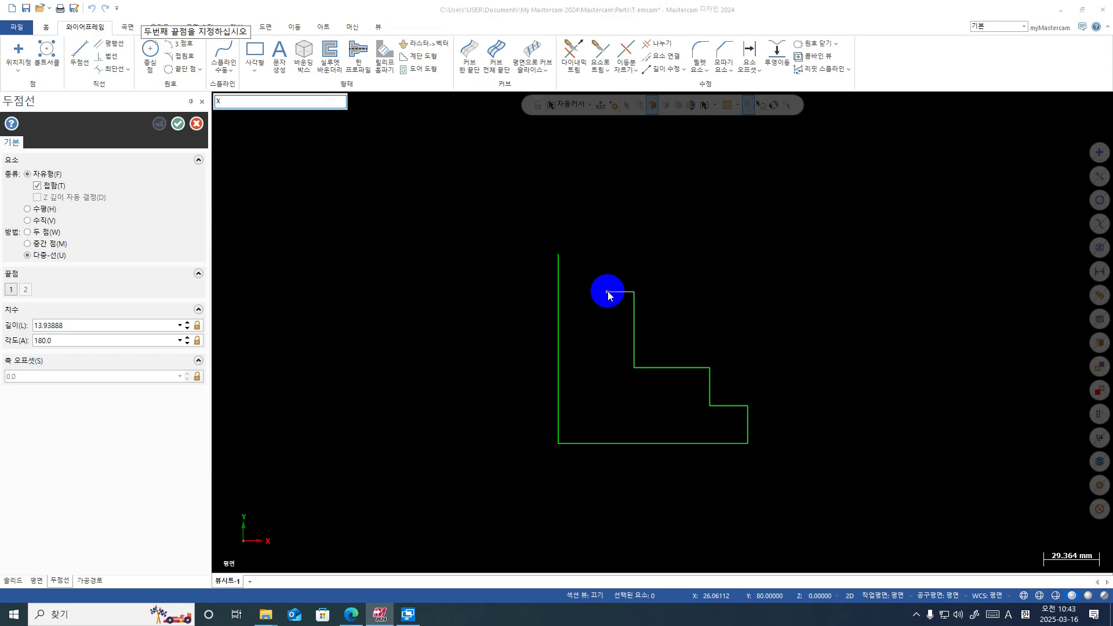
text(20y80)
key(Return)
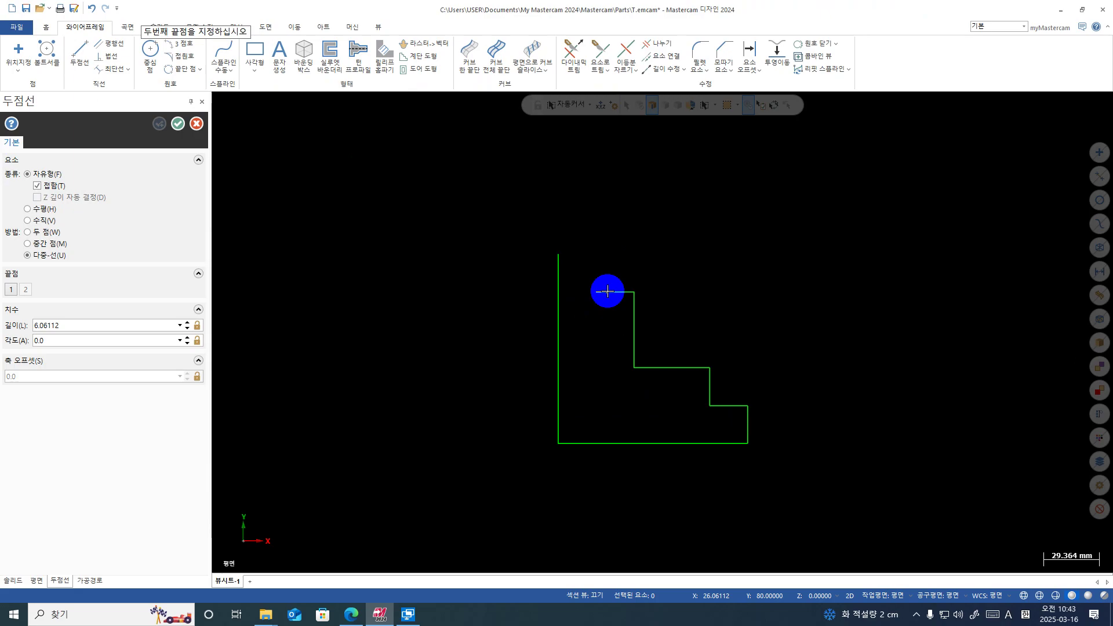
Continue the line up to X20 Y100 and close the profile at the upper end of the X0 vertical line.
text(X20t100)
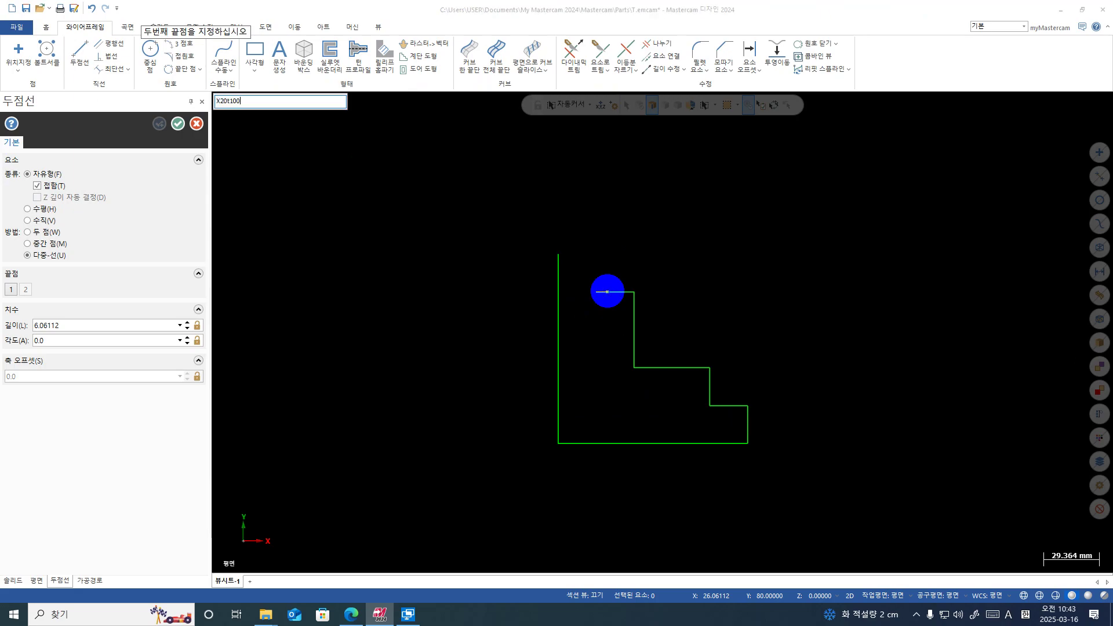
key(Return)
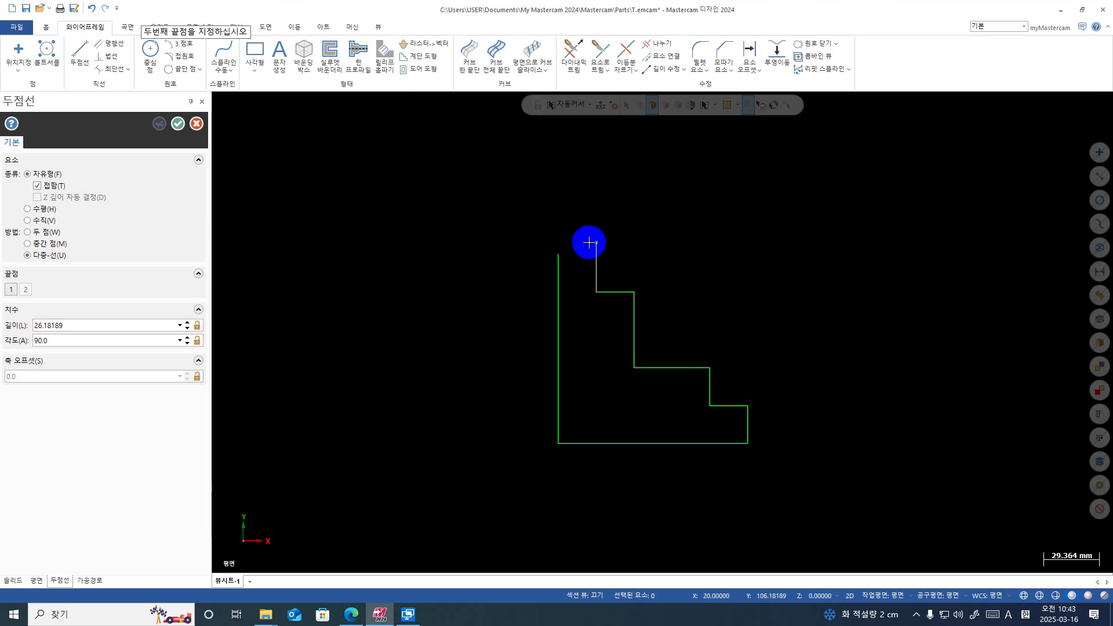
text(X80)
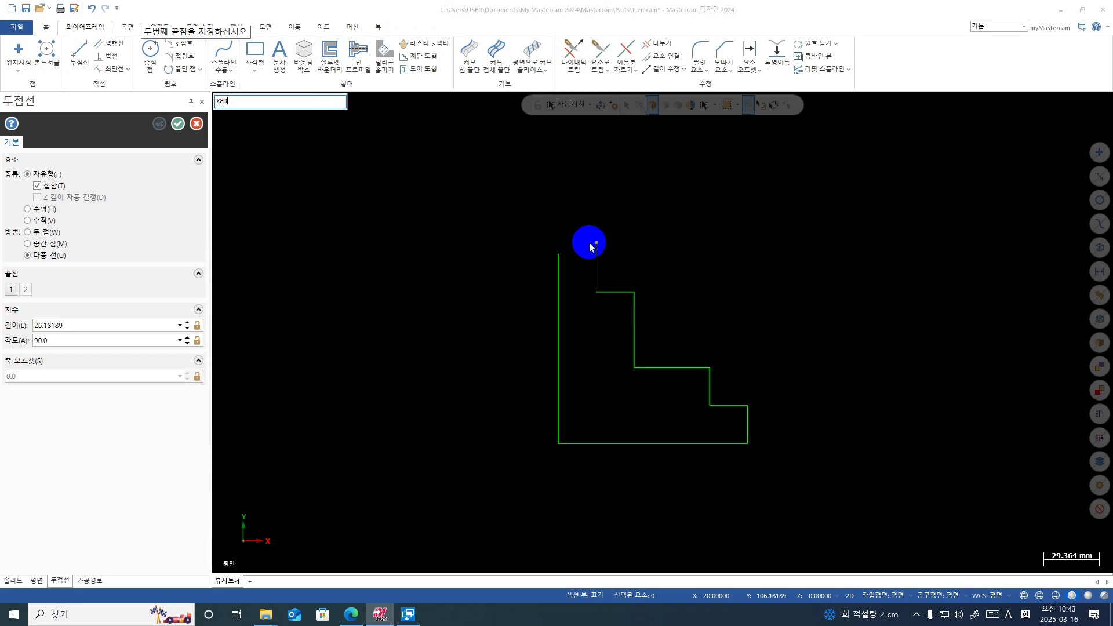
key(BackSpace)
key(BackSpace)
key(BackSpace)
text(X20Y100)
key(Return)
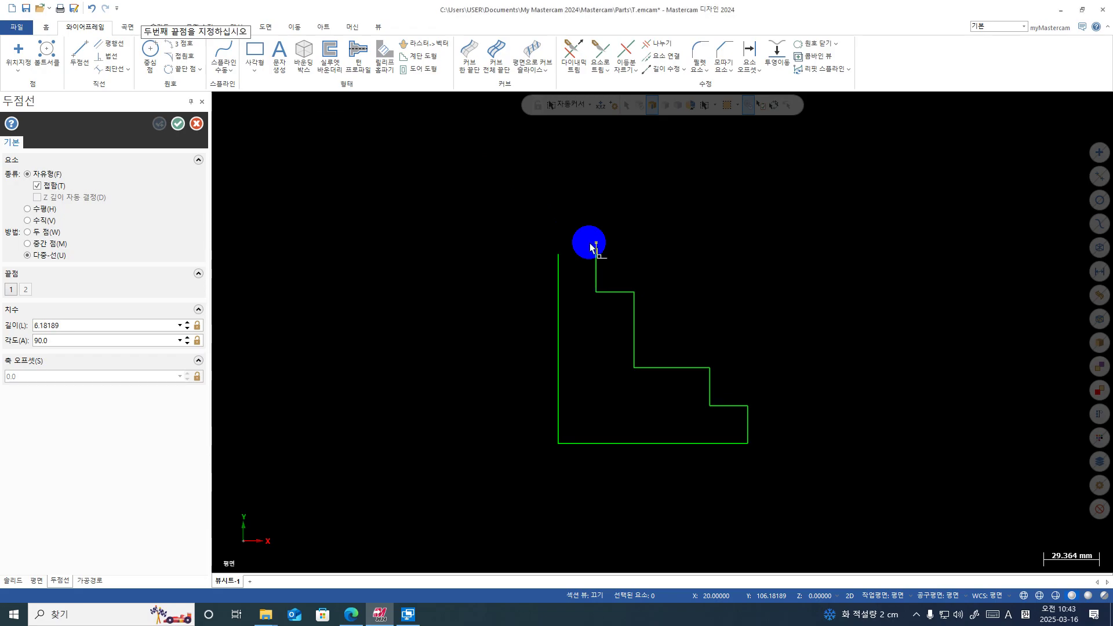
click(555, 254)
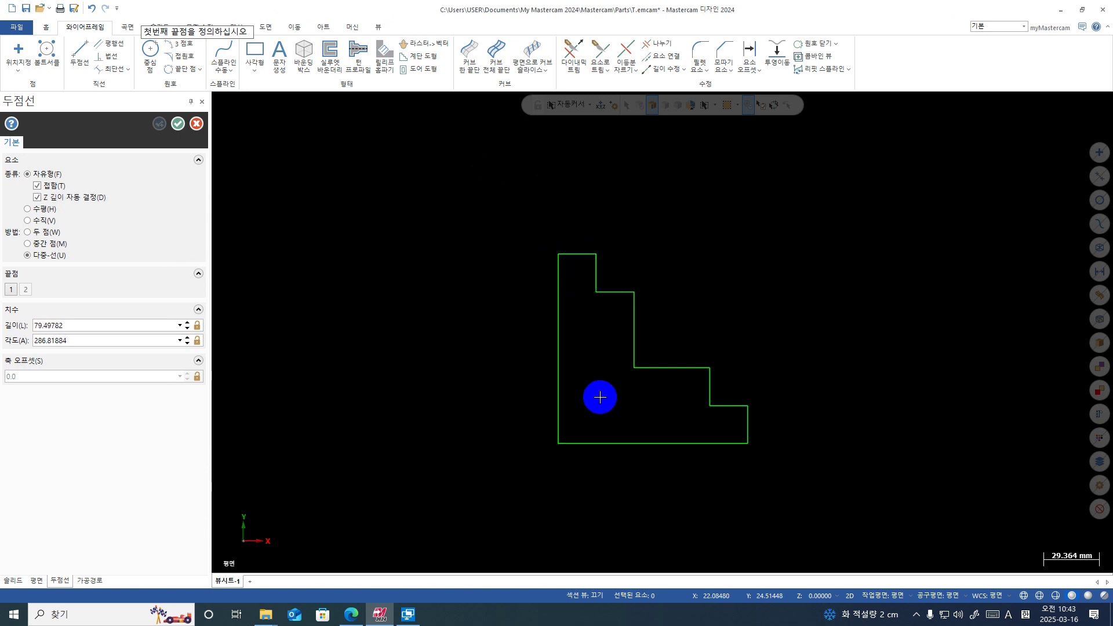
key(Escape)
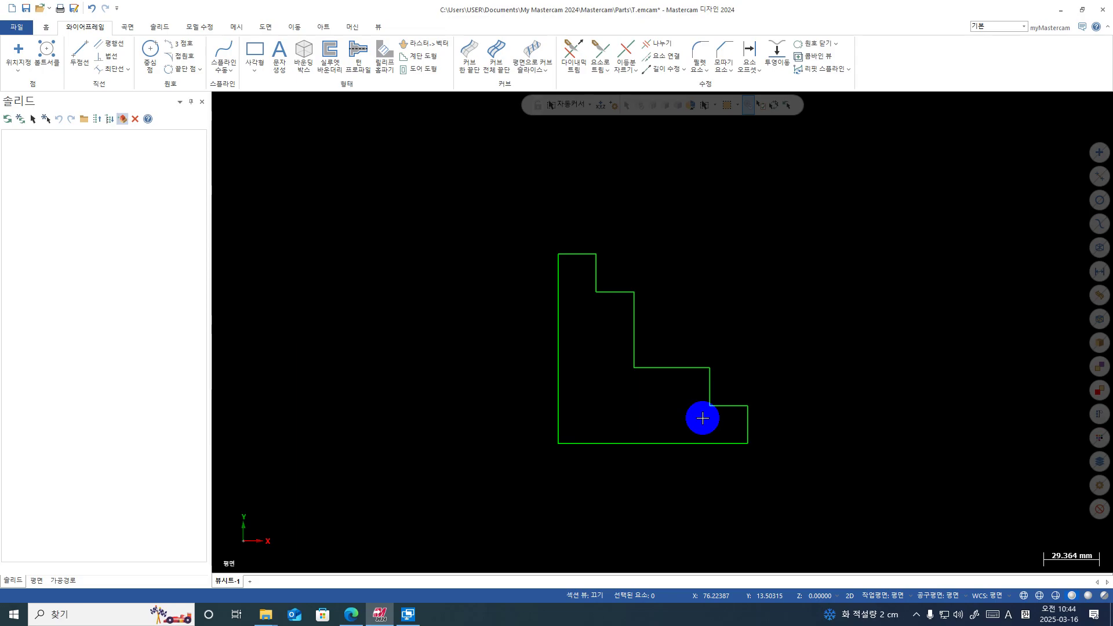
Switch to mastercam2025.pdf in Edge, examine the 2D 스케치 2 drawing's dimensions, and return to Mastercam.
click(351, 614)
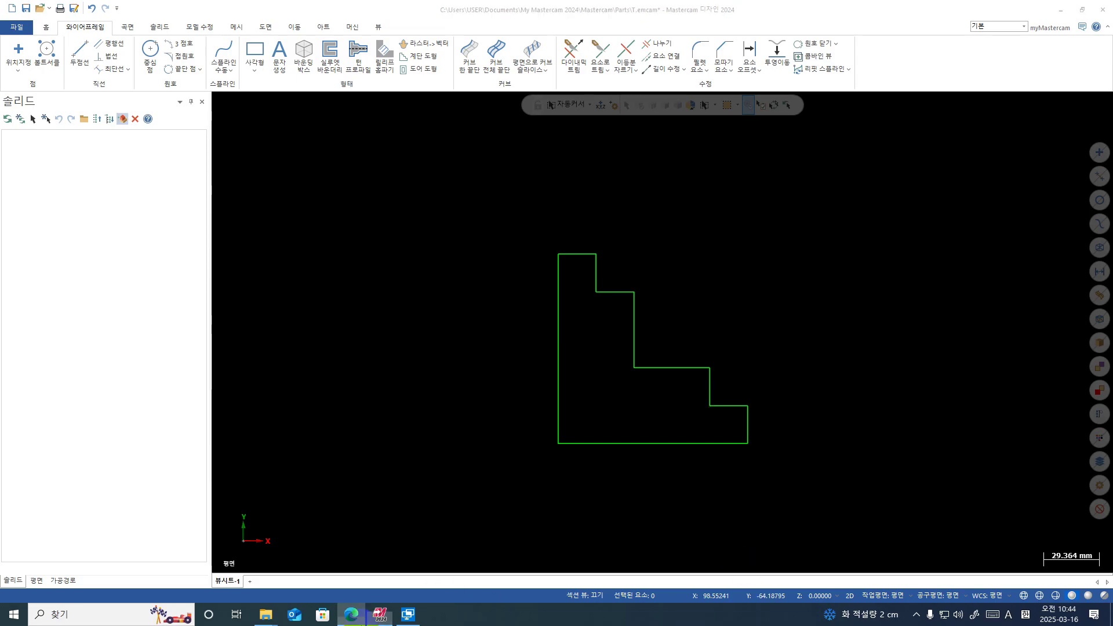
scroll(591, 334, down, 10)
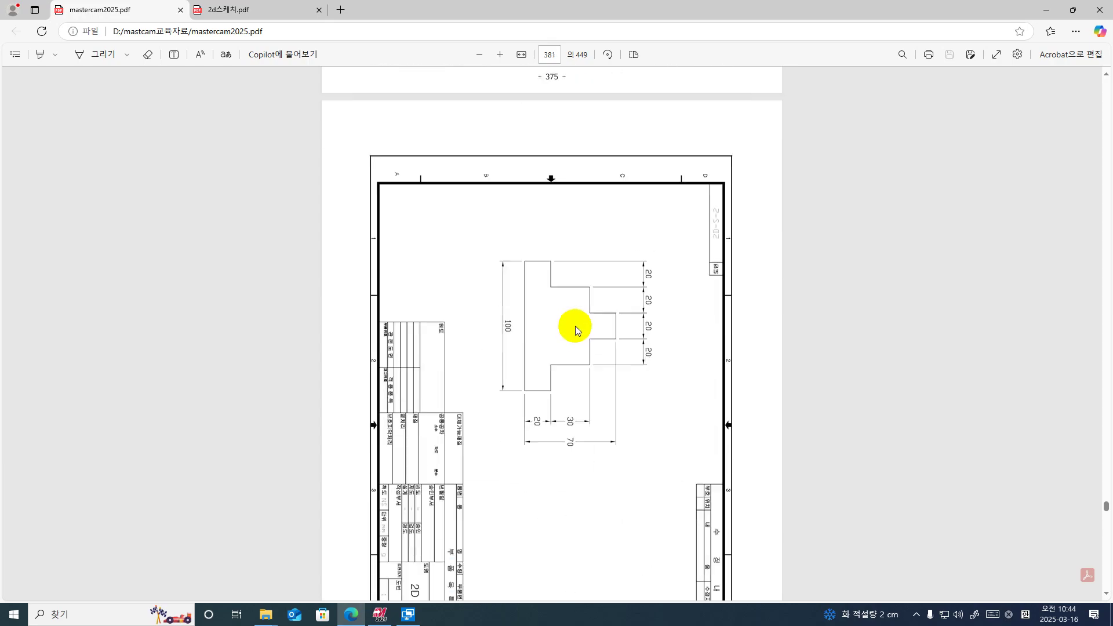
scroll(561, 325, down, 1)
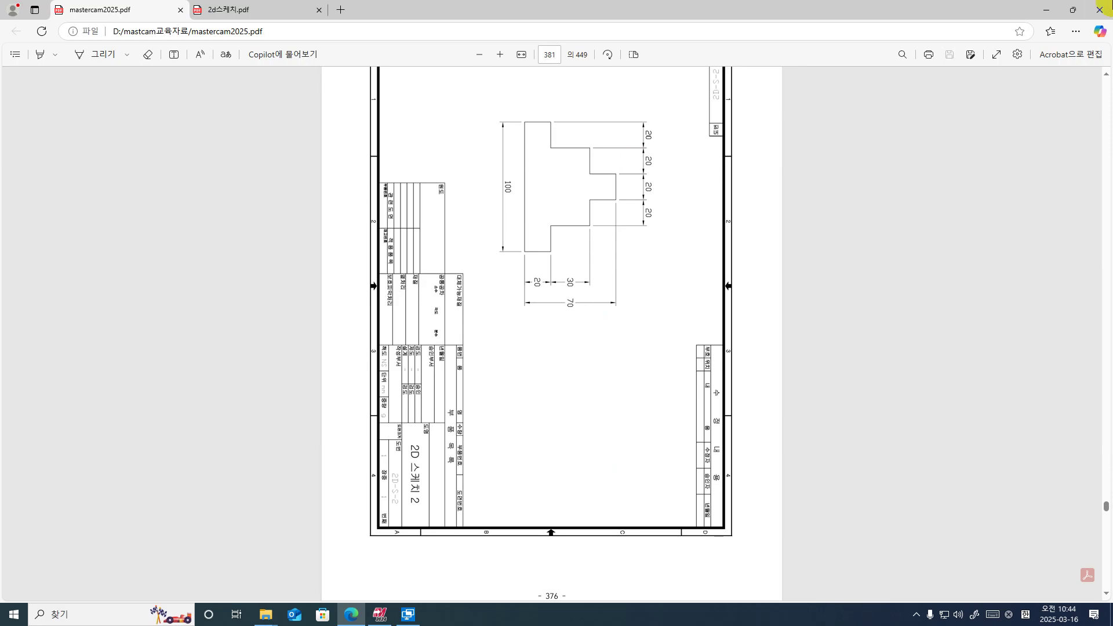
click(1048, 9)
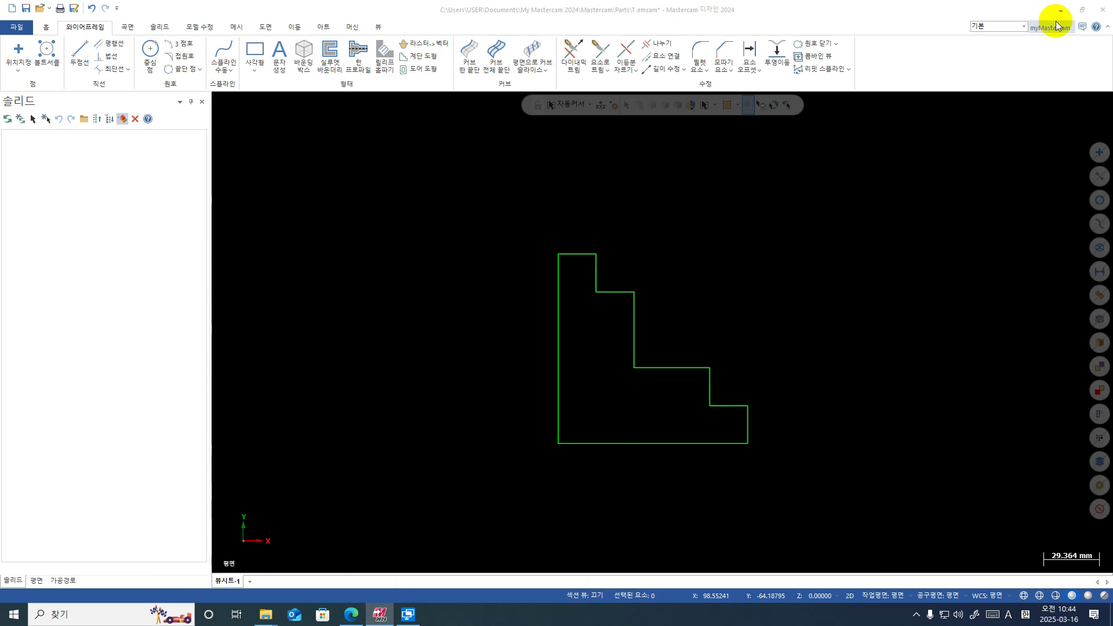